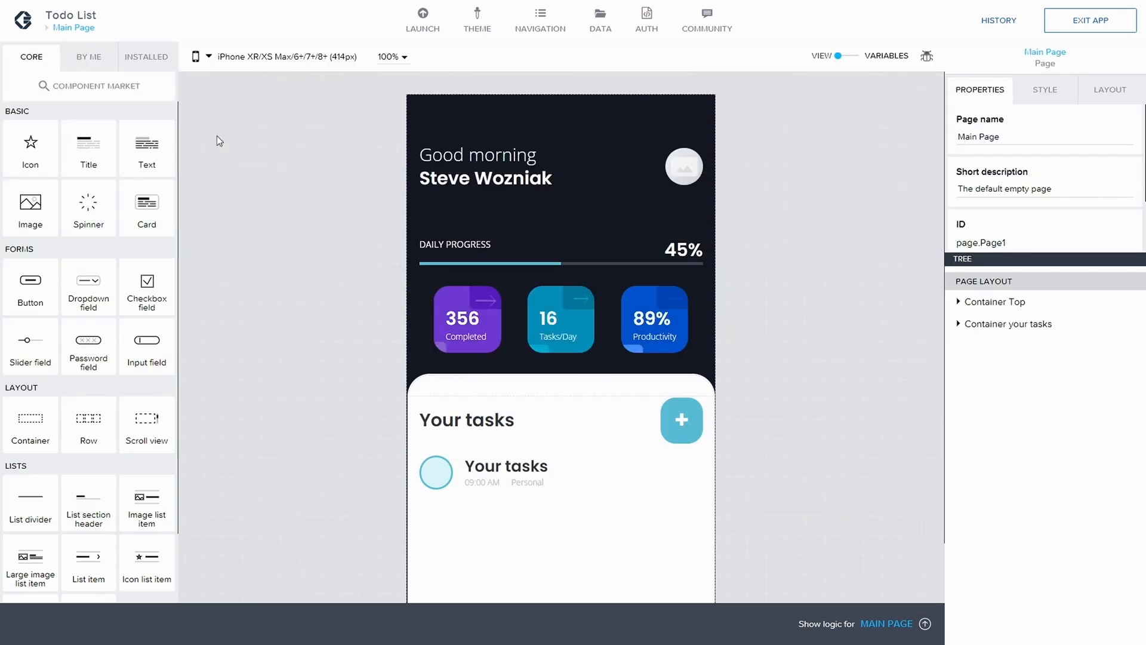
- Examine the layouts of the Main Page and the Enter Task page, ending back on the Main Page
{"action": "scroll", "coordinate": [403, 221], "scroll_direction": "down", "scroll_amount": 1}
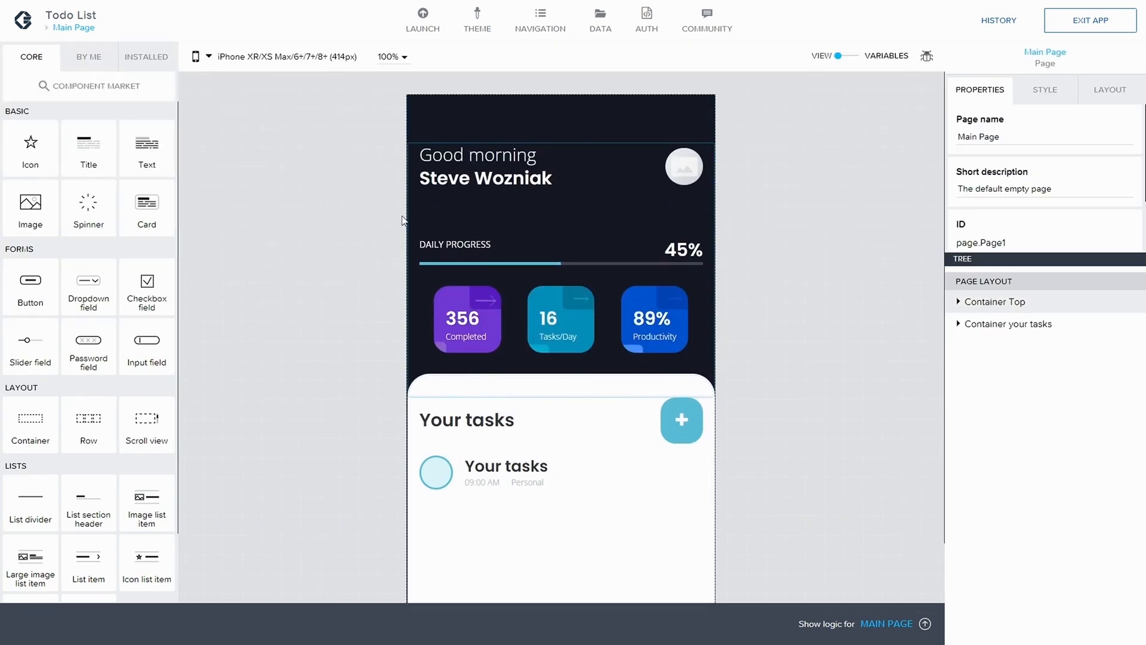
{"action": "scroll", "coordinate": [544, 352], "scroll_direction": "up", "scroll_amount": 1}
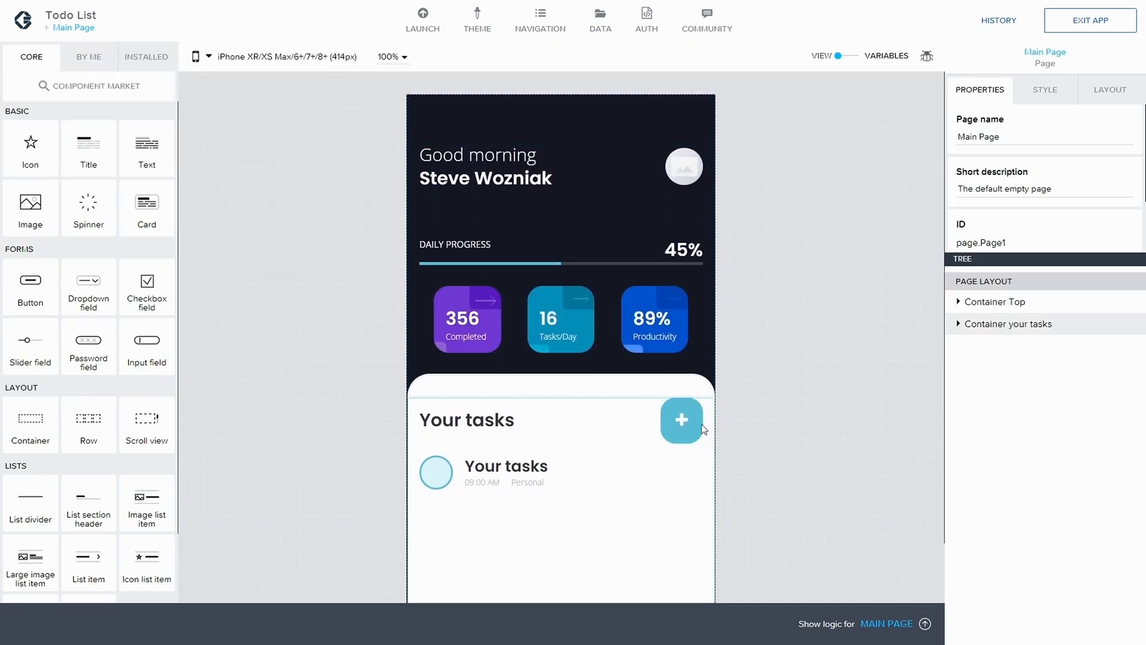
{"action": "left_click", "coordinate": [65, 30]}
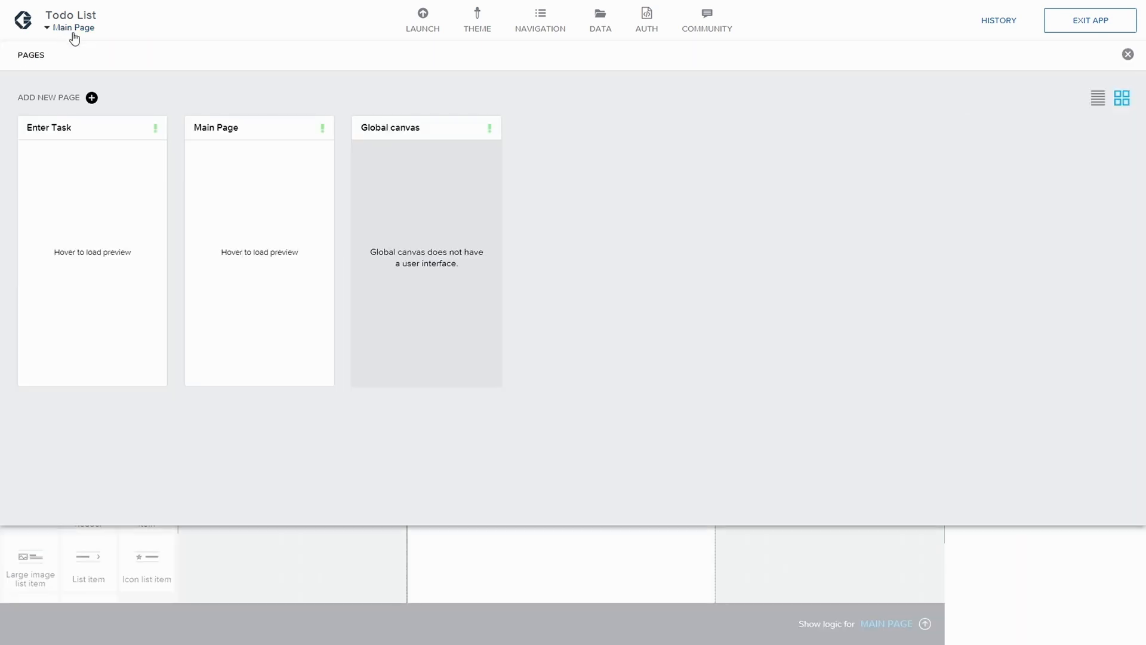
{"action": "left_click", "coordinate": [78, 131]}
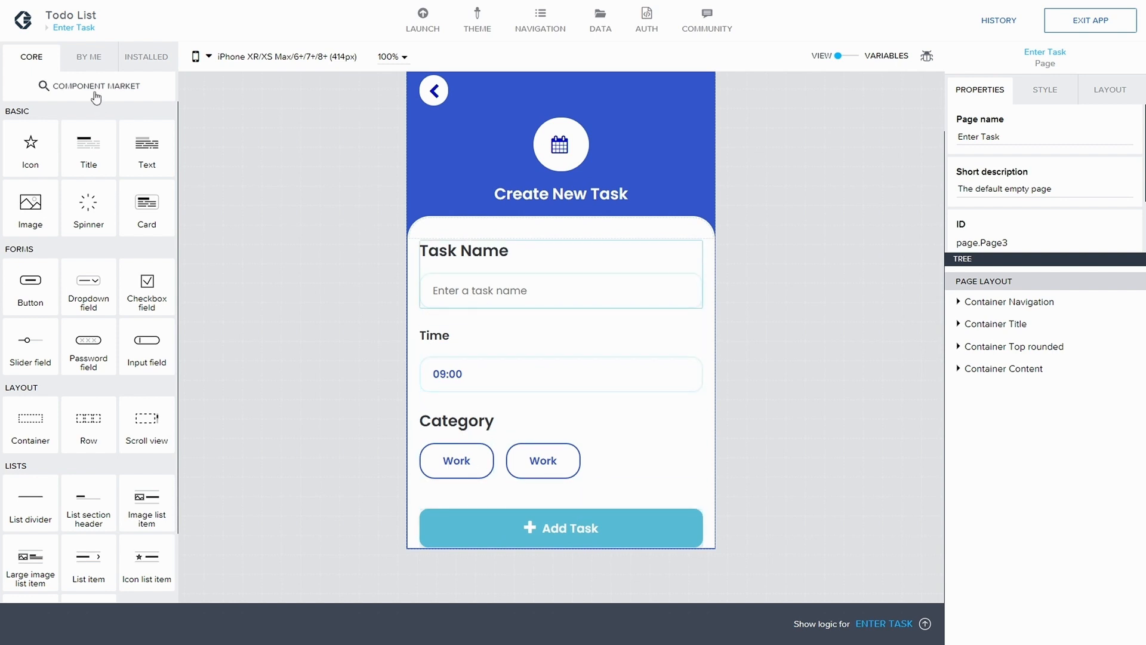
{"action": "left_click", "coordinate": [60, 28]}
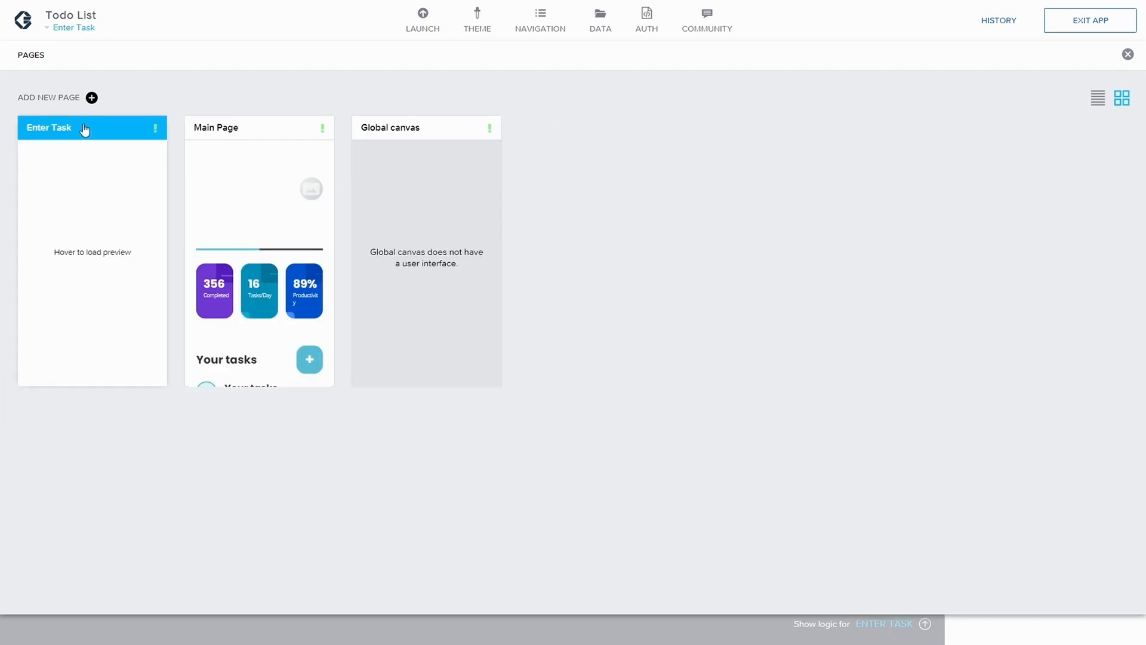
{"action": "left_click", "coordinate": [317, 159]}
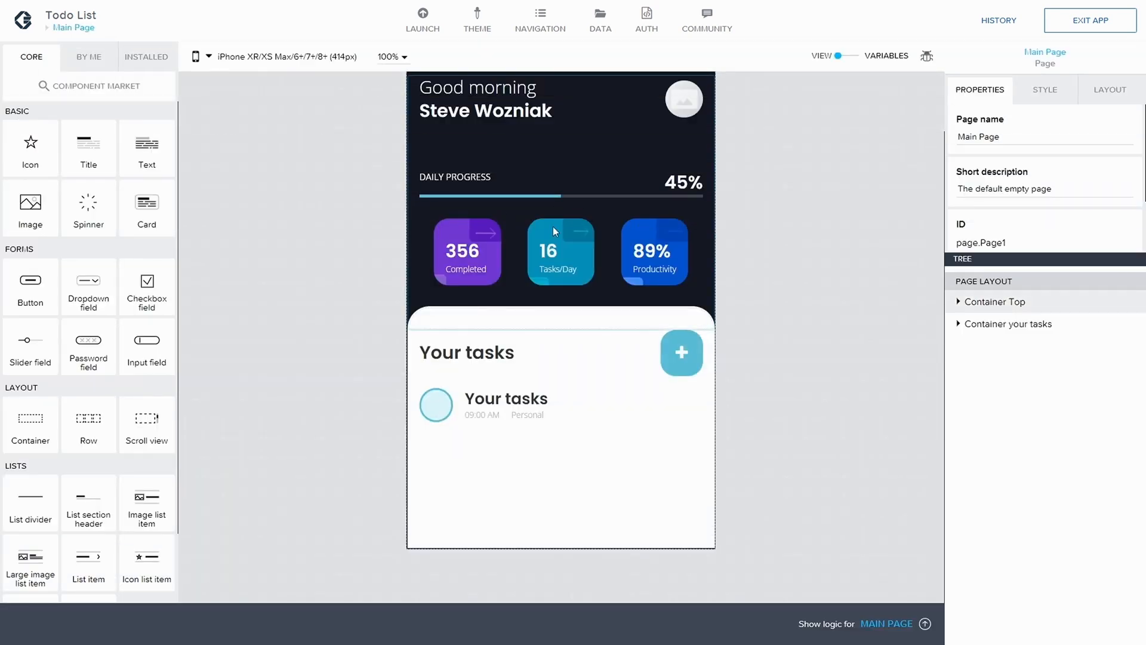
{"action": "scroll", "coordinate": [597, 217], "scroll_direction": "up", "scroll_amount": 2}
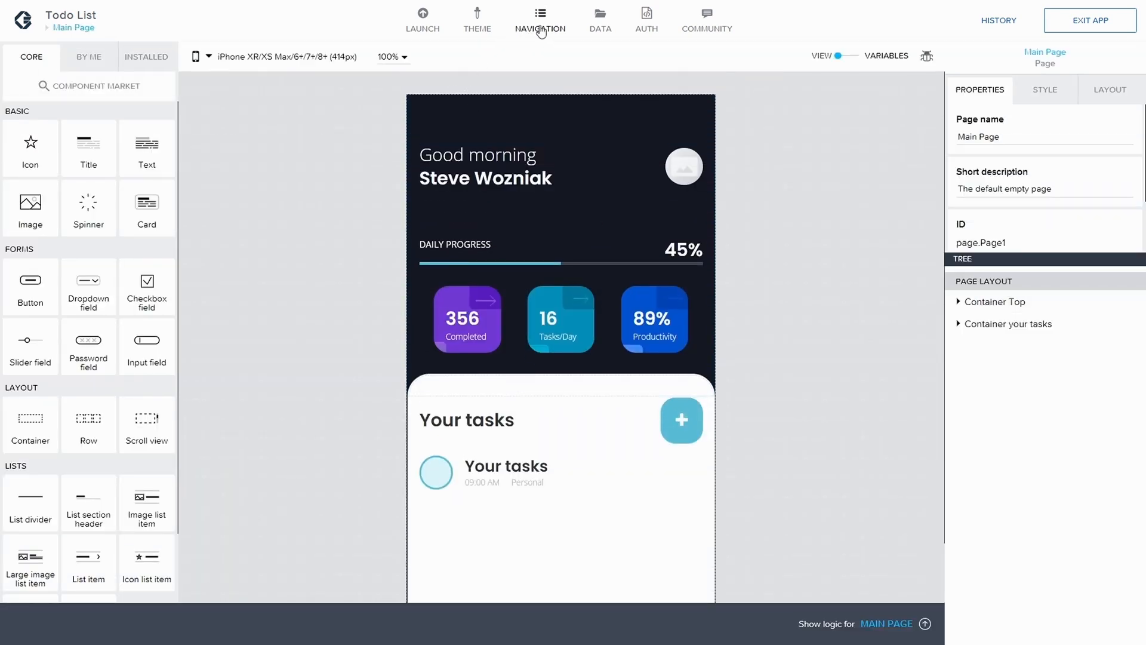
- Start an on-device storage data resource with the ID Tasks and the short description "List of task"
{"action": "left_click", "coordinate": [606, 27]}
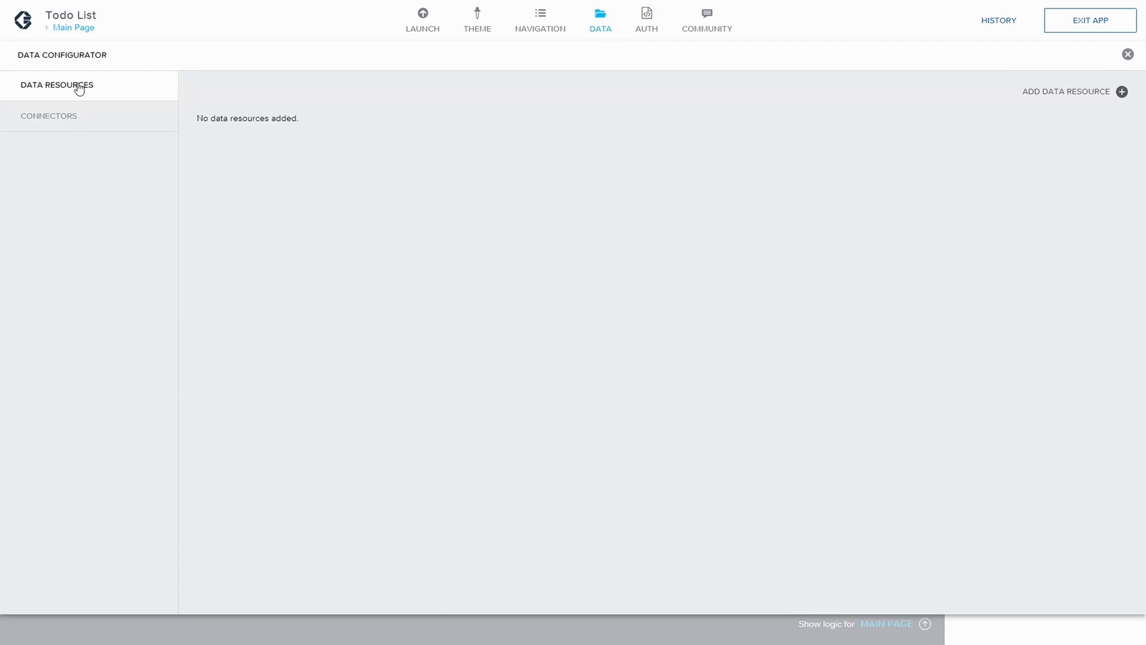
{"action": "left_click", "coordinate": [1121, 92]}
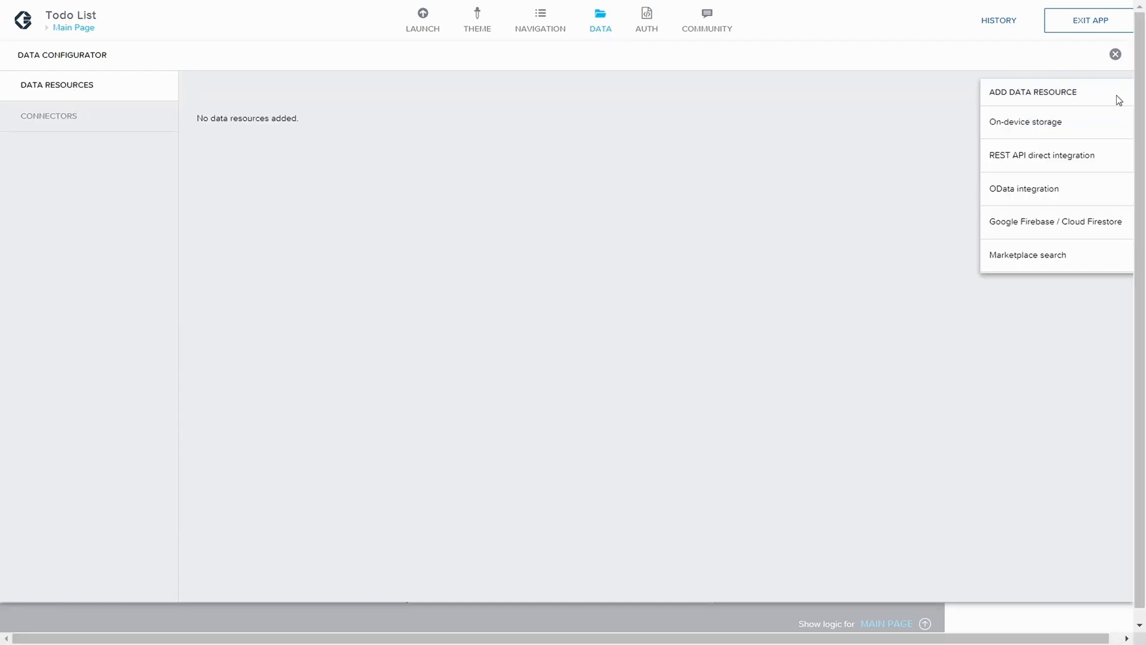
{"action": "left_click", "coordinate": [1035, 123]}
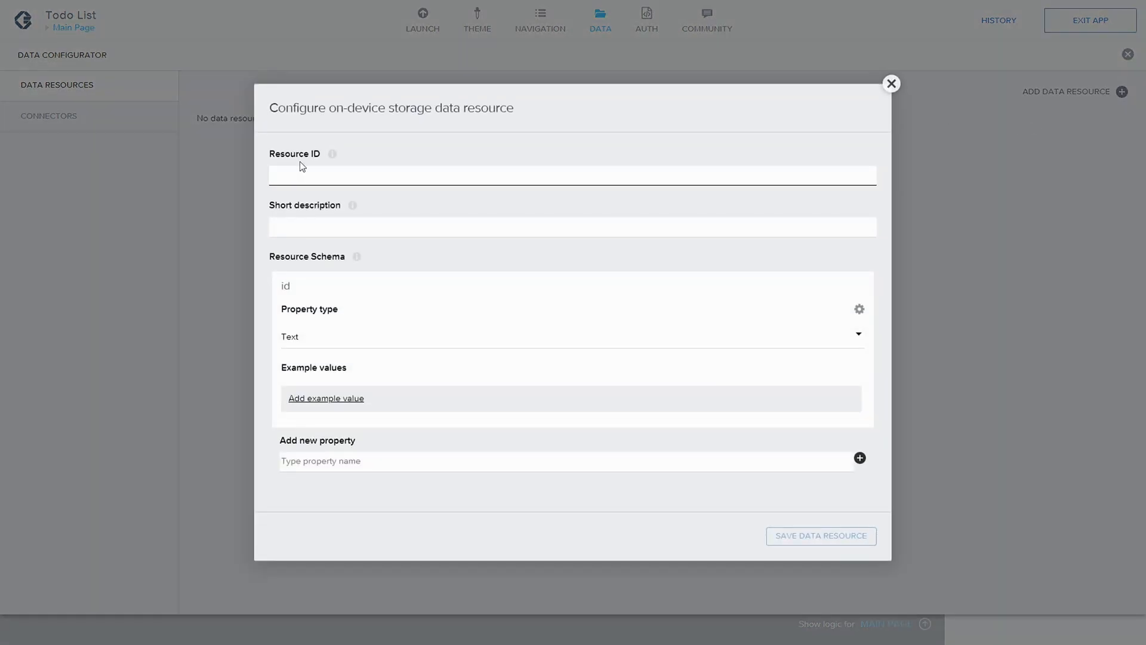
{"action": "type", "text": "Tasks"}
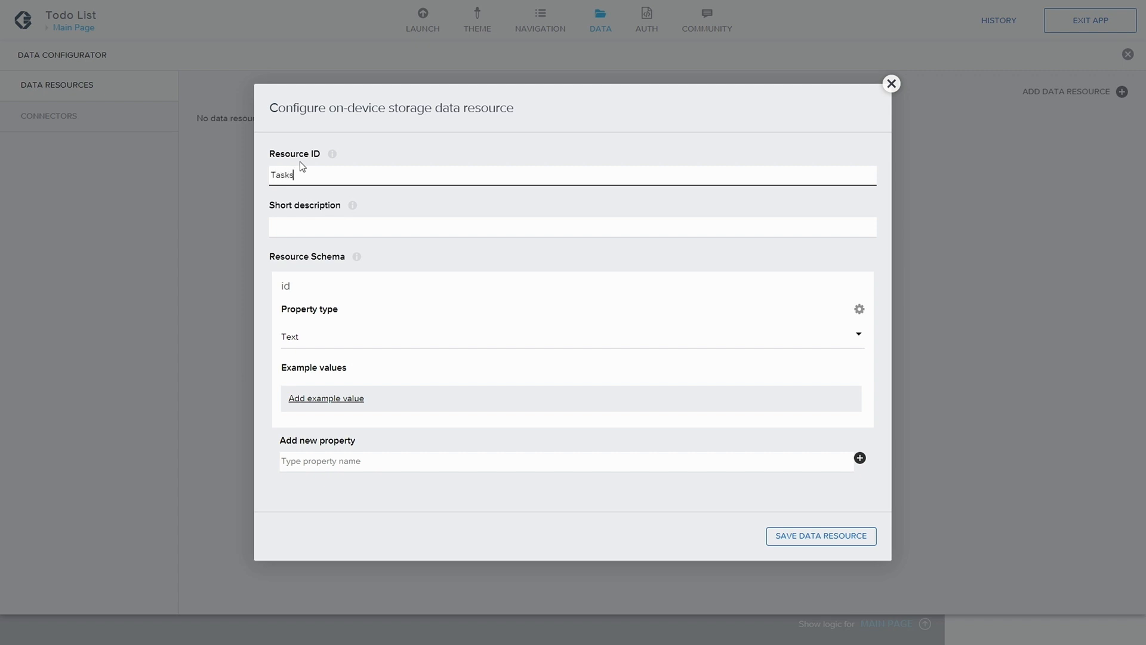
{"action": "left_click", "coordinate": [319, 215]}
{"action": "type", "text": "List of task"}
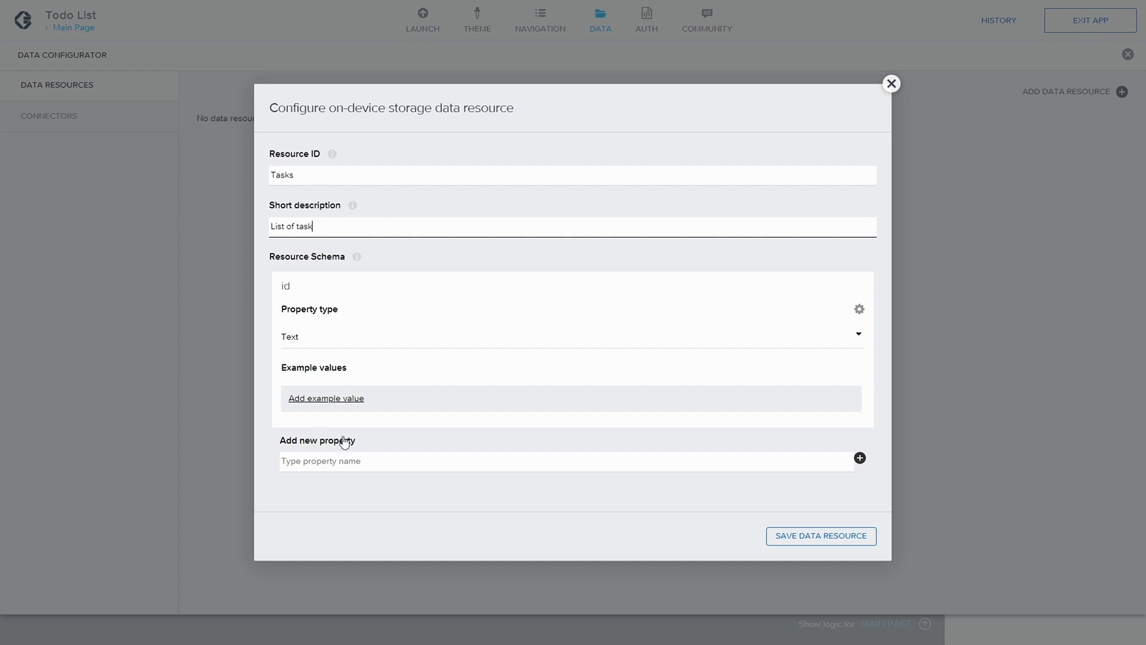
- Add a property named TaskName, written without a space, to the resource schema
{"action": "left_click", "coordinate": [378, 464]}
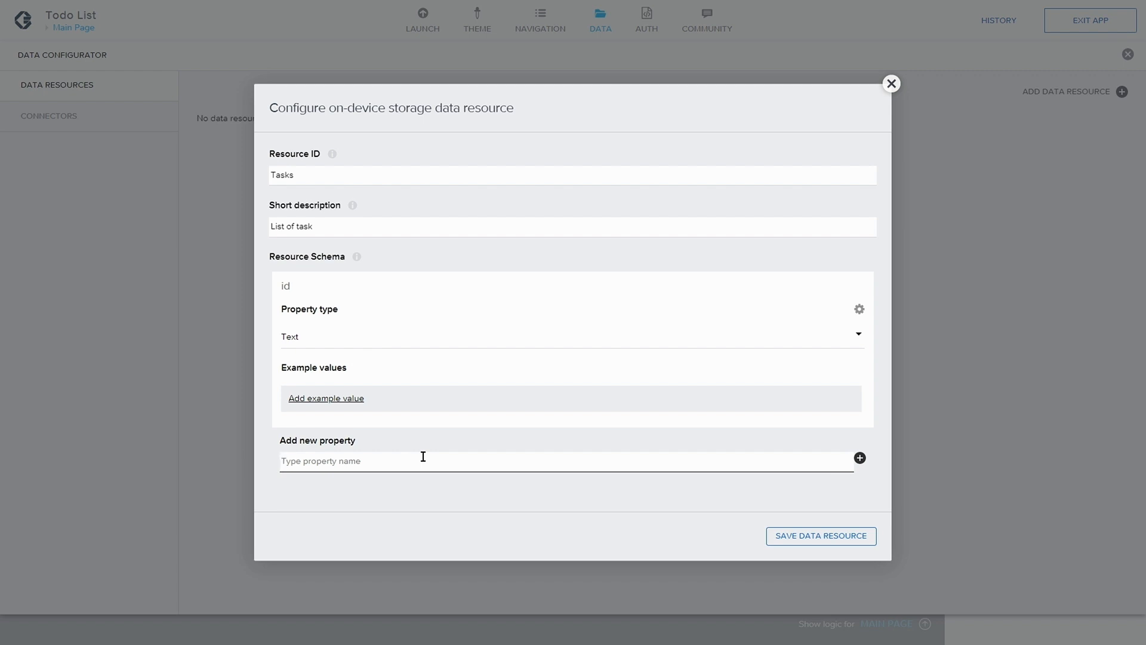
{"action": "type", "text": "Task Name"}
{"action": "left_click", "coordinate": [861, 458]}
{"action": "left_click", "coordinate": [364, 458]}
{"action": "key", "text": "Left"}
{"action": "key", "text": "Left"}
{"action": "key", "text": "Left"}
{"action": "key", "text": "Left"}
{"action": "key", "text": "BackSpace"}
{"action": "left_click", "coordinate": [860, 458]}
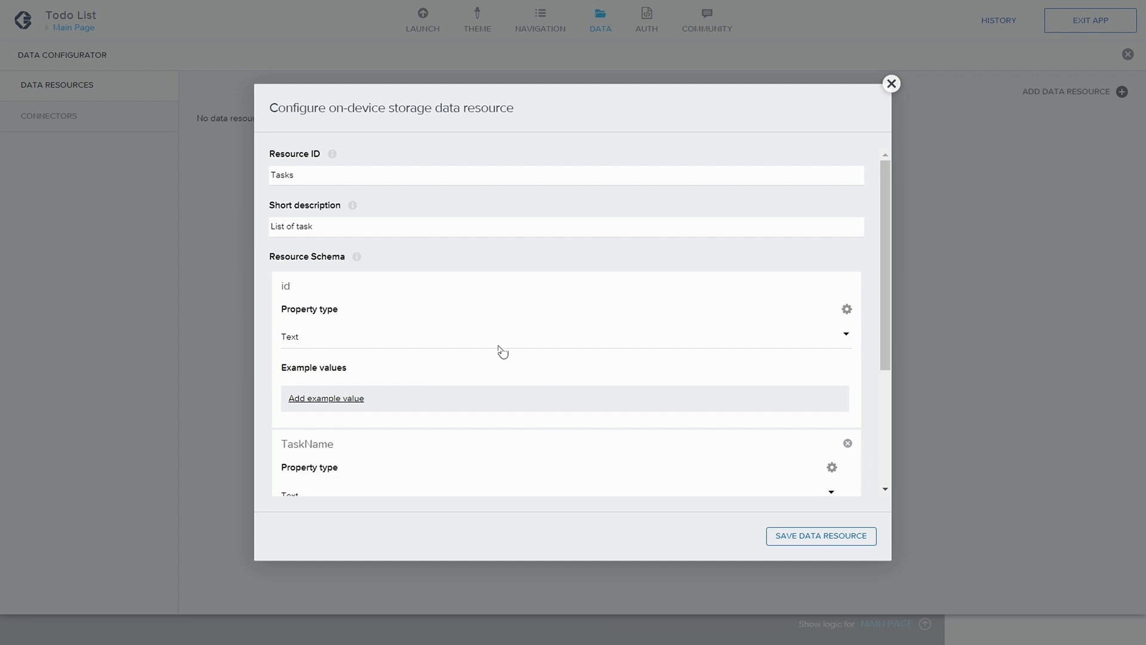
- Add an isCompleted property to the schema with the property type True/false
{"action": "scroll", "coordinate": [445, 359], "scroll_direction": "down", "scroll_amount": 4}
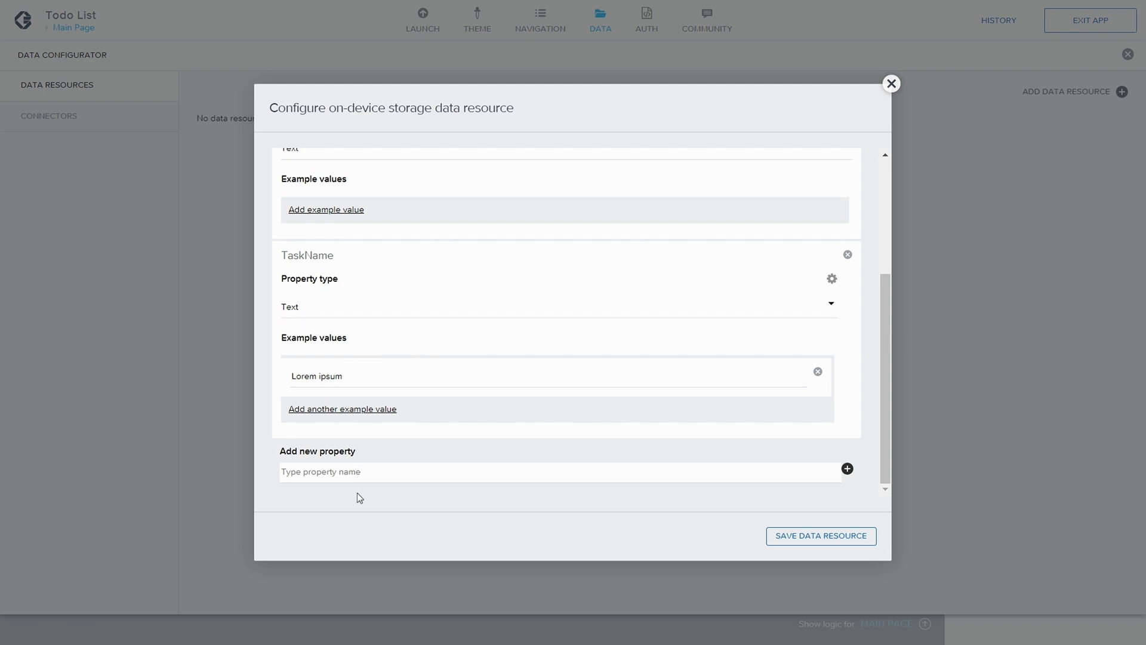
{"action": "left_click", "coordinate": [389, 476]}
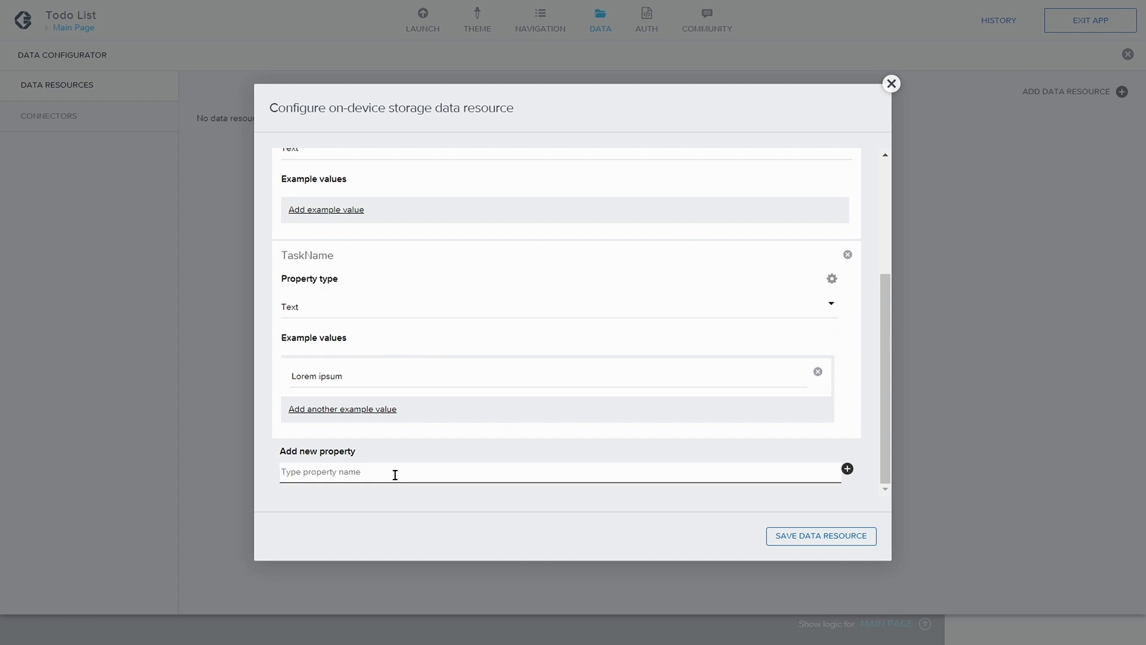
{"action": "type", "text": "isCompleted"}
{"action": "left_click", "coordinate": [847, 468]}
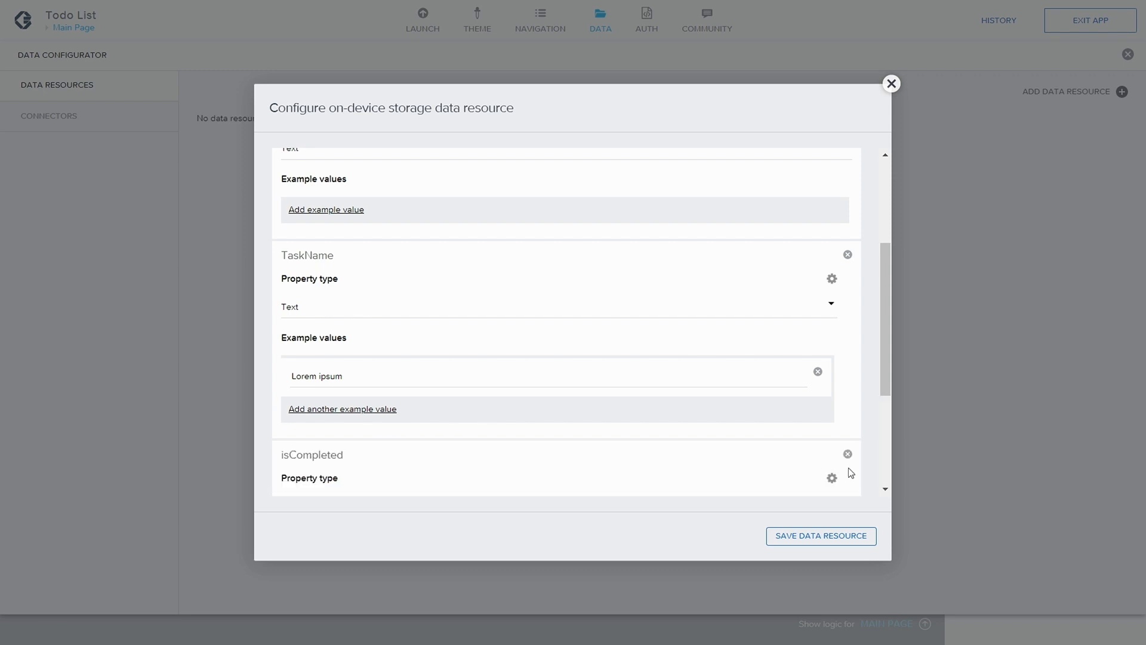
{"action": "scroll", "coordinate": [476, 434], "scroll_direction": "down", "scroll_amount": 3}
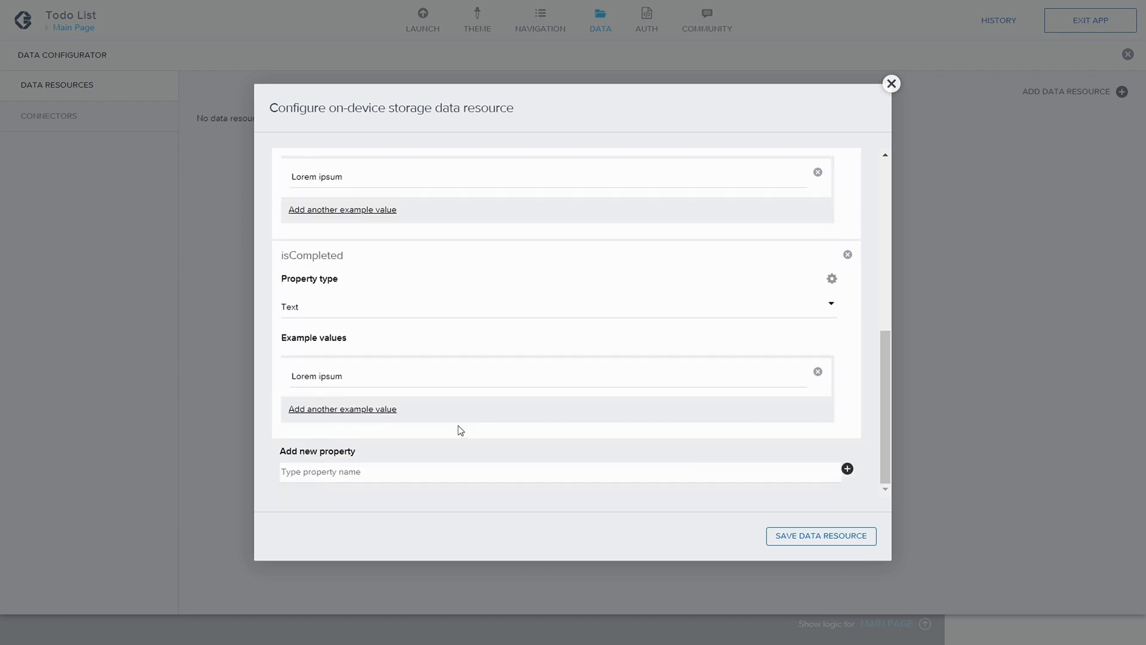
{"action": "left_click", "coordinate": [355, 309]}
{"action": "left_click", "coordinate": [332, 347]}
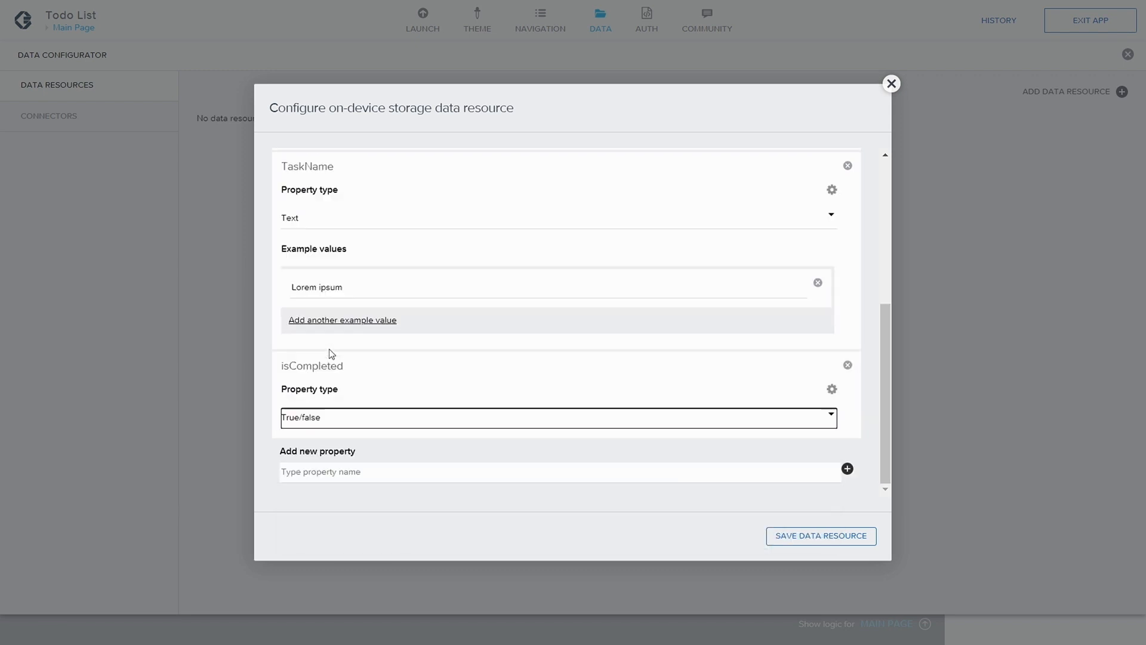
- Add a TimeAndDate property to the schema with the property type Date/time text (ISO 8601)
{"action": "left_click", "coordinate": [423, 476]}
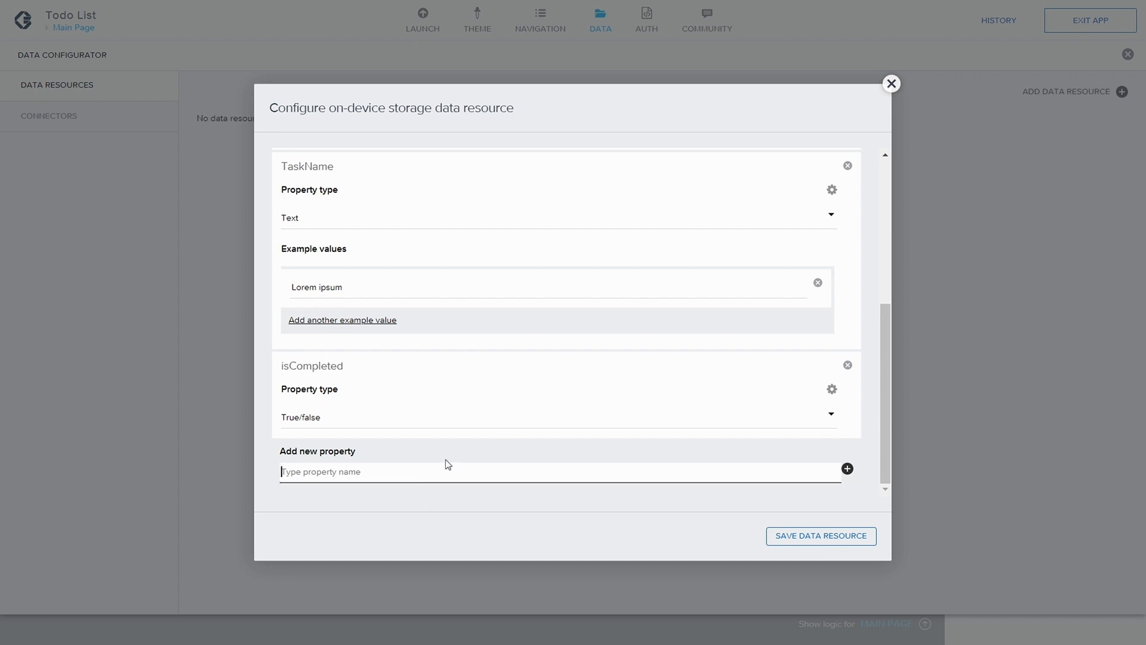
{"action": "type", "text": "TimeAndDate"}
{"action": "left_click", "coordinate": [847, 468]}
{"action": "scroll", "coordinate": [534, 453], "scroll_direction": "down", "scroll_amount": 3}
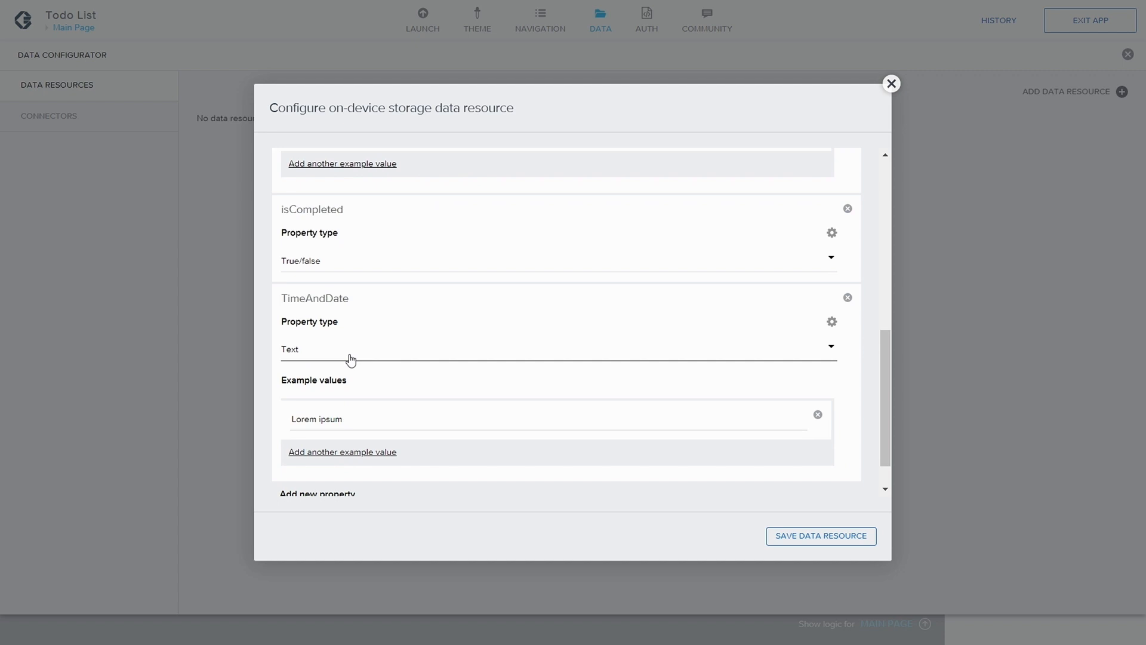
{"action": "left_click", "coordinate": [315, 350]}
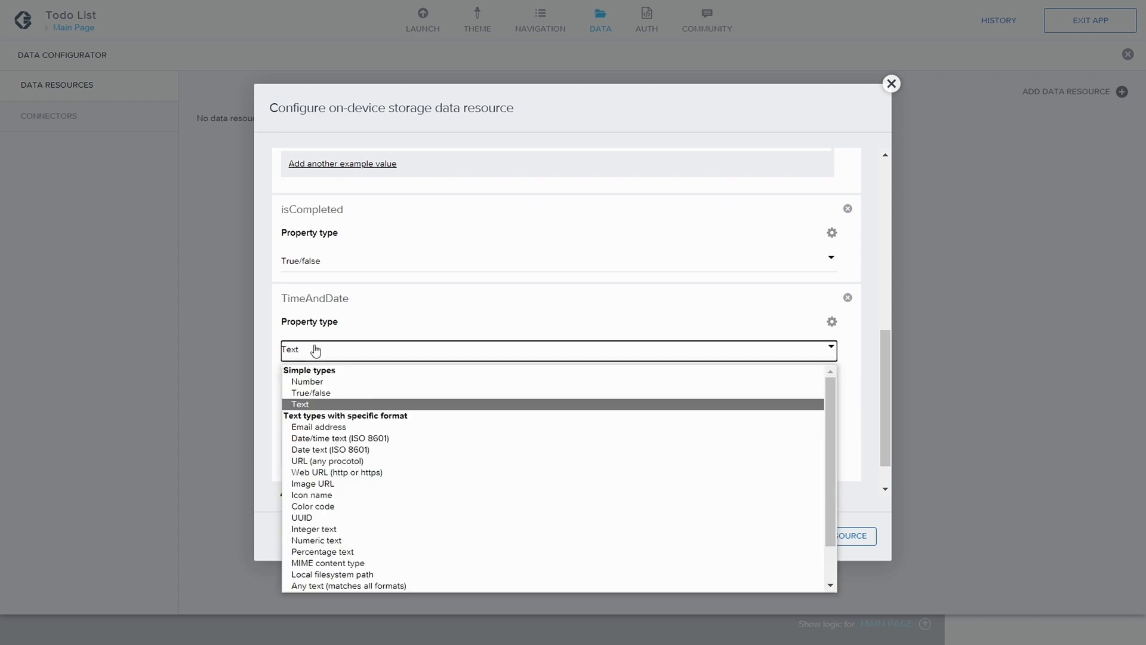
{"action": "left_click", "coordinate": [370, 438]}
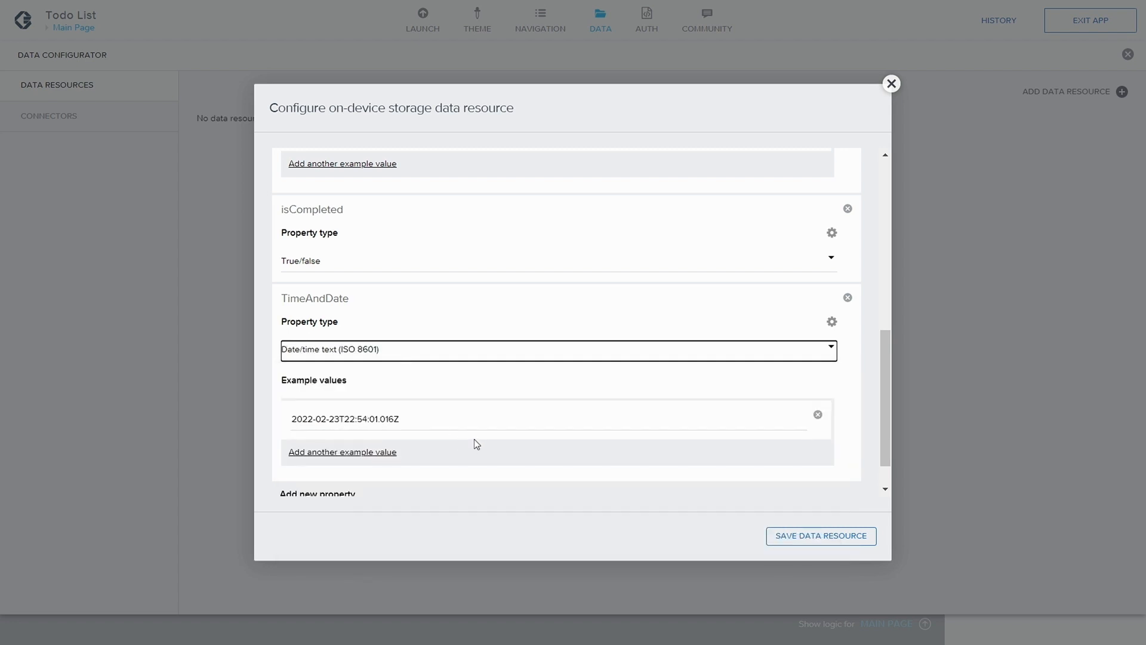
{"action": "scroll", "coordinate": [633, 478], "scroll_direction": "down", "scroll_amount": 1}
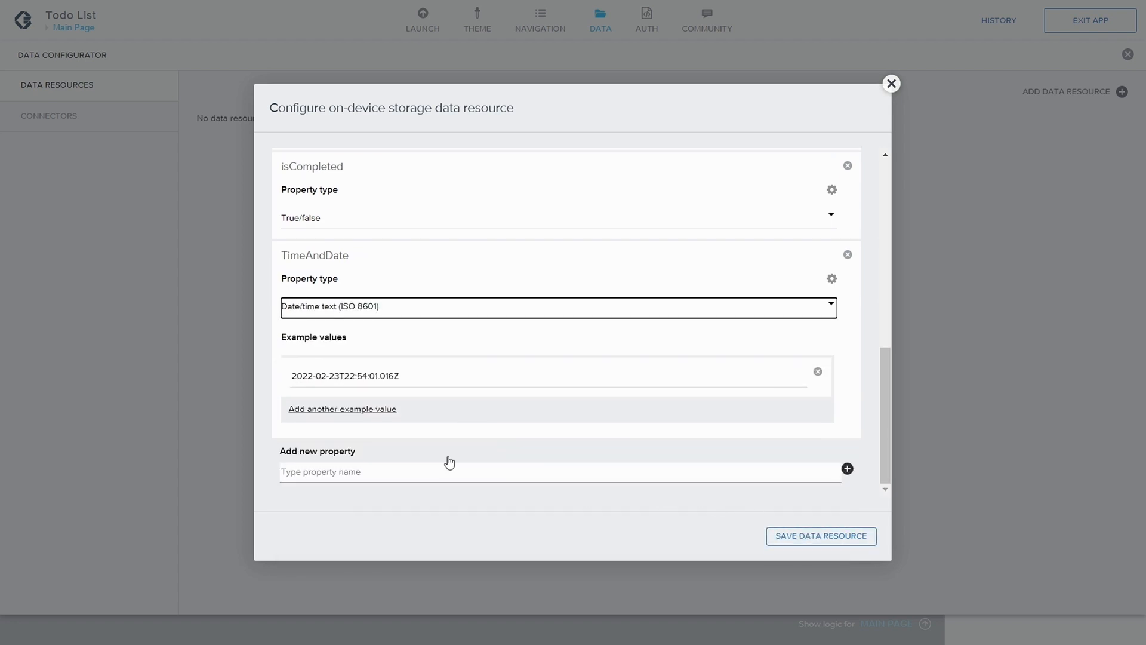
{"action": "left_click", "coordinate": [414, 473]}
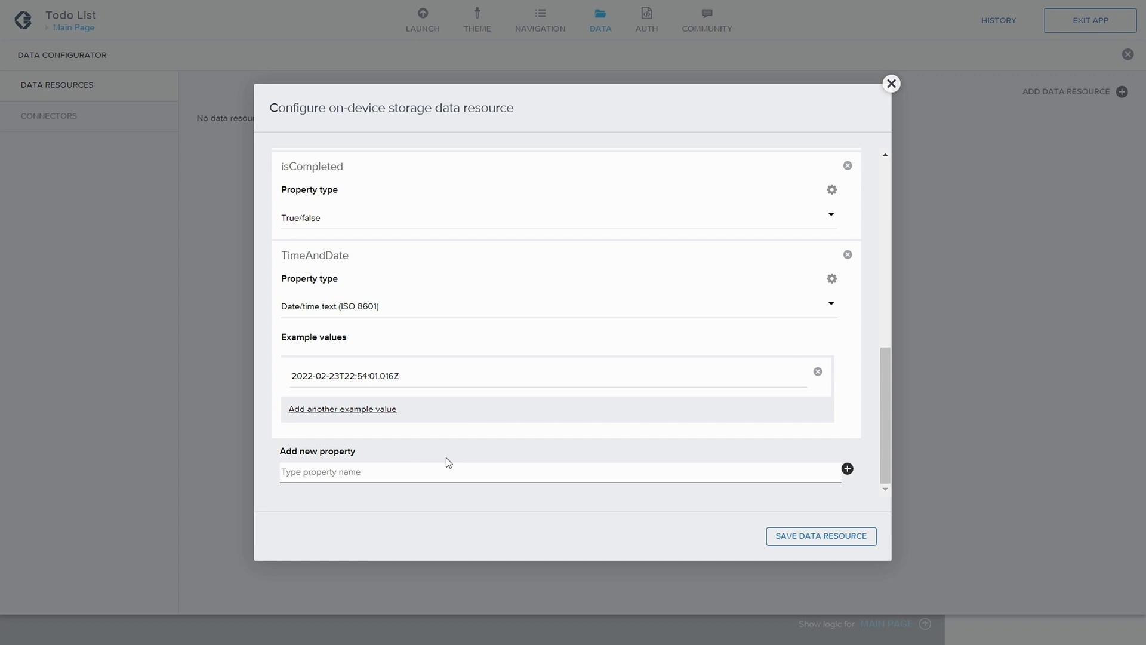
{"action": "type", "text": "Is"}
{"action": "type", "text": "WorkCat"}
{"action": "type", "text": "egory"}
{"action": "key", "text": "BackSpace"}
{"action": "key", "text": "BackSpace"}
{"action": "key", "text": "BackSpace"}
{"action": "key", "text": "BackSpace"}
{"action": "key", "text": "BackSpace"}
{"action": "key", "text": "BackSpace"}
{"action": "key", "text": "BackSpace"}
{"action": "key", "text": "BackSpace"}
{"action": "key", "text": "BackSpace"}
{"action": "key", "text": "BackSpace"}
{"action": "key", "text": "BackSpace"}
{"action": "key", "text": "BackSpace"}
{"action": "key", "text": "BackSpace"}
- Add a property named Category to the schema and set its example value to Work
{"action": "type", "text": "Category"}
{"action": "left_click", "coordinate": [442, 497]}
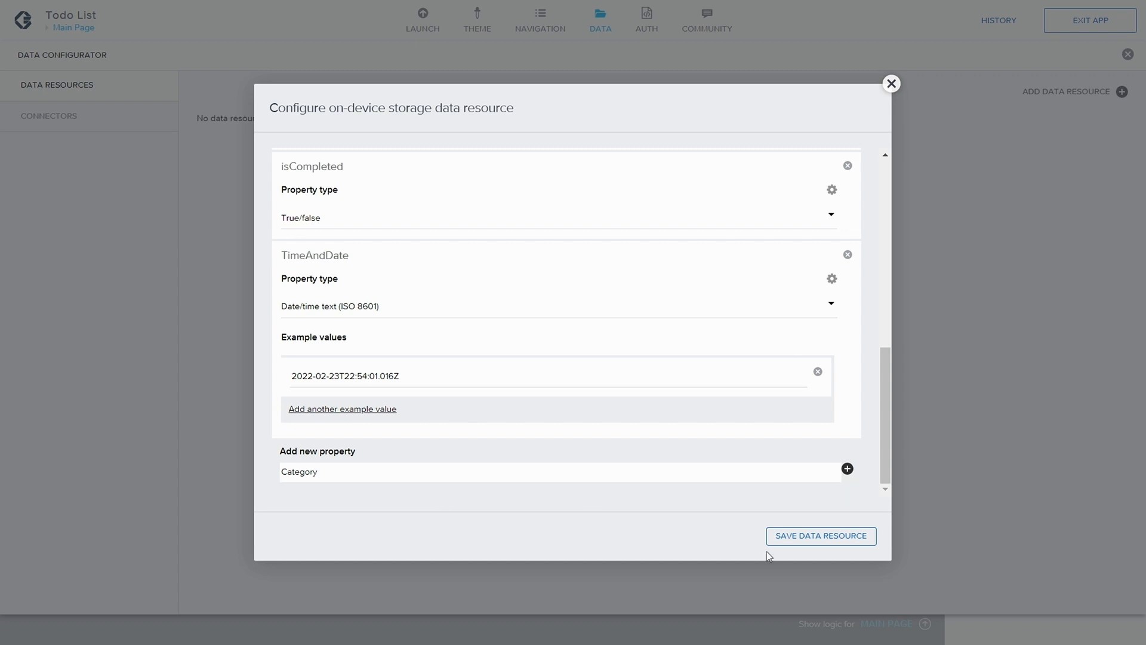
{"action": "left_click", "coordinate": [847, 468]}
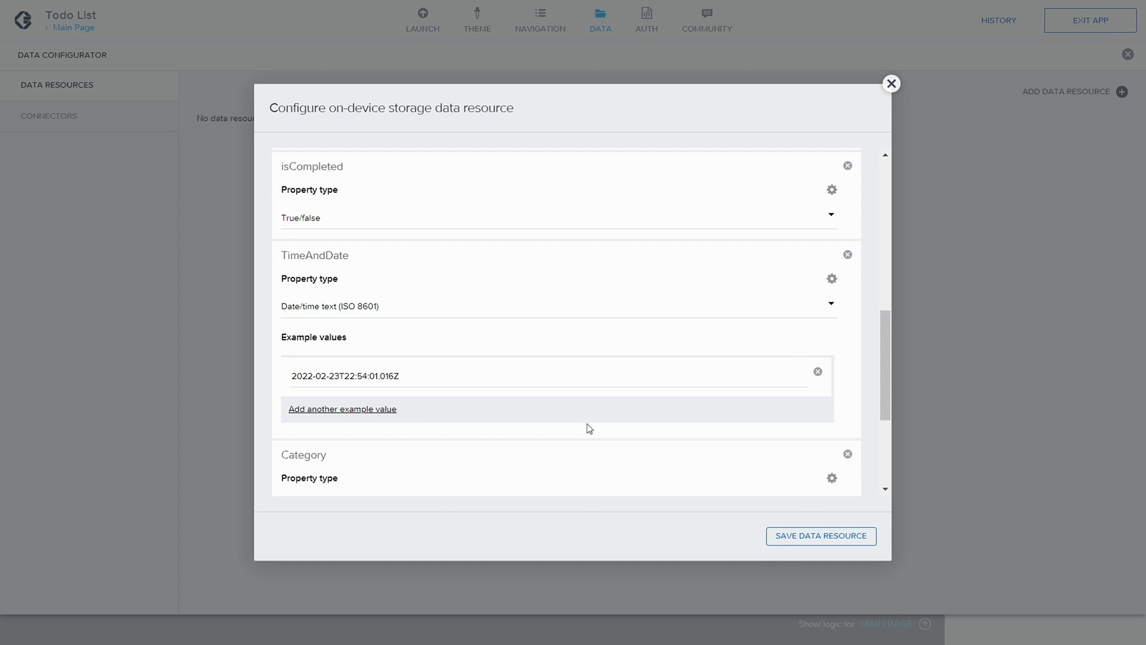
{"action": "scroll", "coordinate": [549, 438], "scroll_direction": "down", "scroll_amount": 2}
{"action": "scroll", "coordinate": [364, 369], "scroll_direction": "down", "scroll_amount": 2}
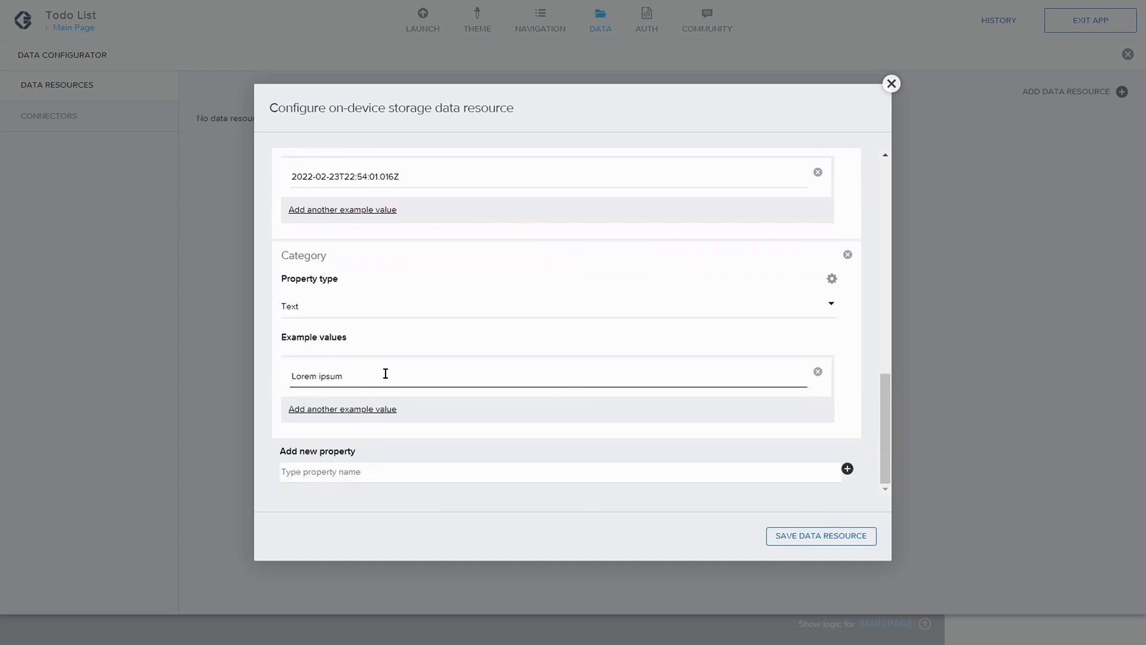
{"action": "left_click_drag", "start_coordinate": [384, 373], "coordinate": [276, 376]}
{"action": "type", "text": "Work"}
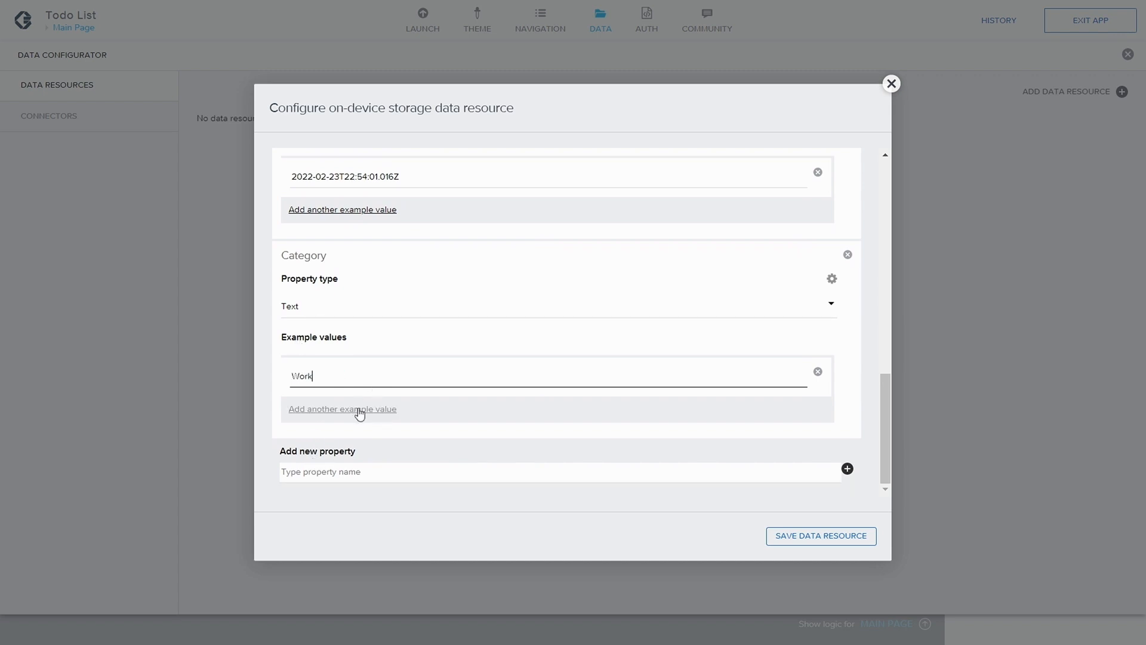
- Save the Tasks data resource and the application, and return to the Main Page canvas
{"action": "scroll", "coordinate": [387, 402], "scroll_direction": "up", "scroll_amount": 3}
{"action": "scroll", "coordinate": [386, 401], "scroll_direction": "up", "scroll_amount": 2}
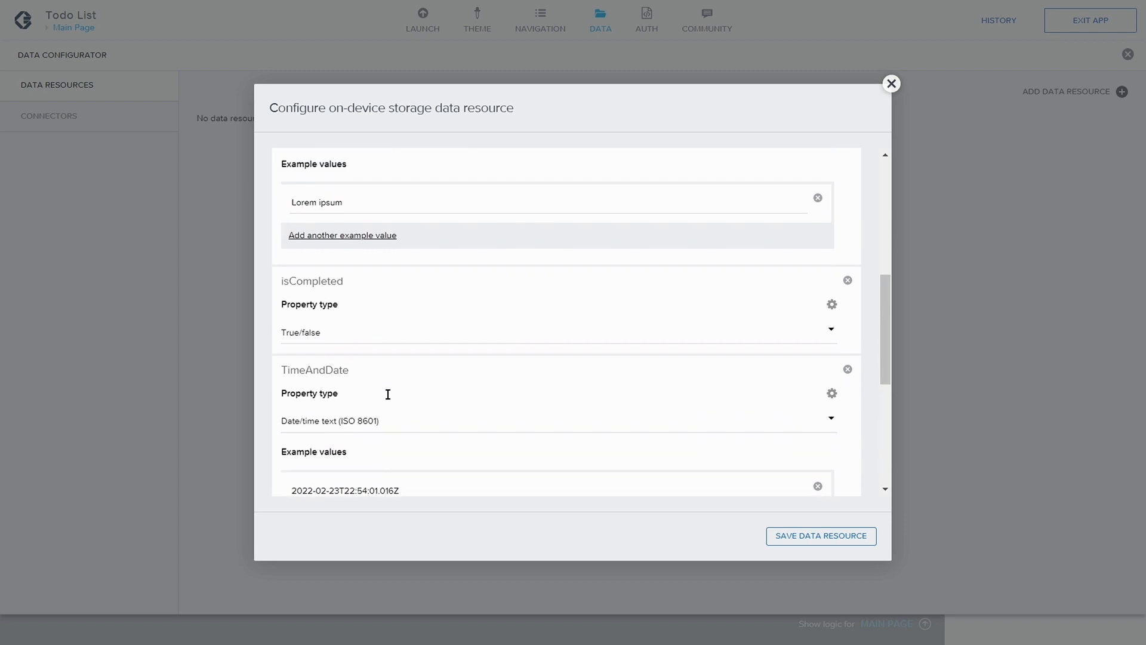
{"action": "scroll", "coordinate": [388, 394], "scroll_direction": "down", "scroll_amount": 5}
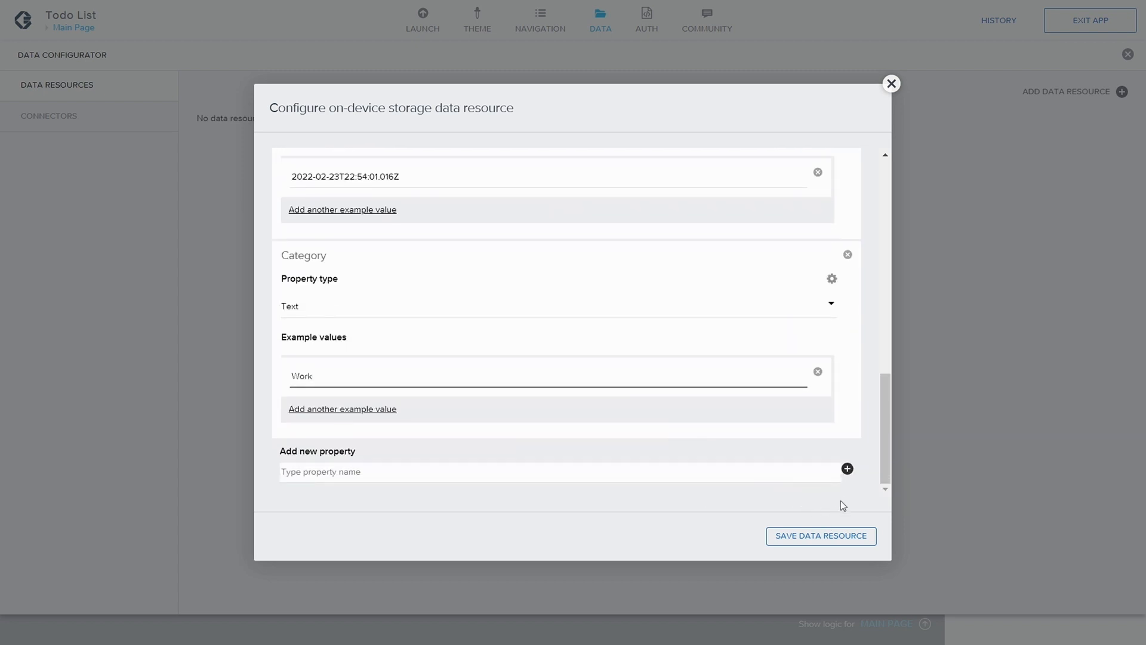
{"action": "left_click", "coordinate": [831, 537]}
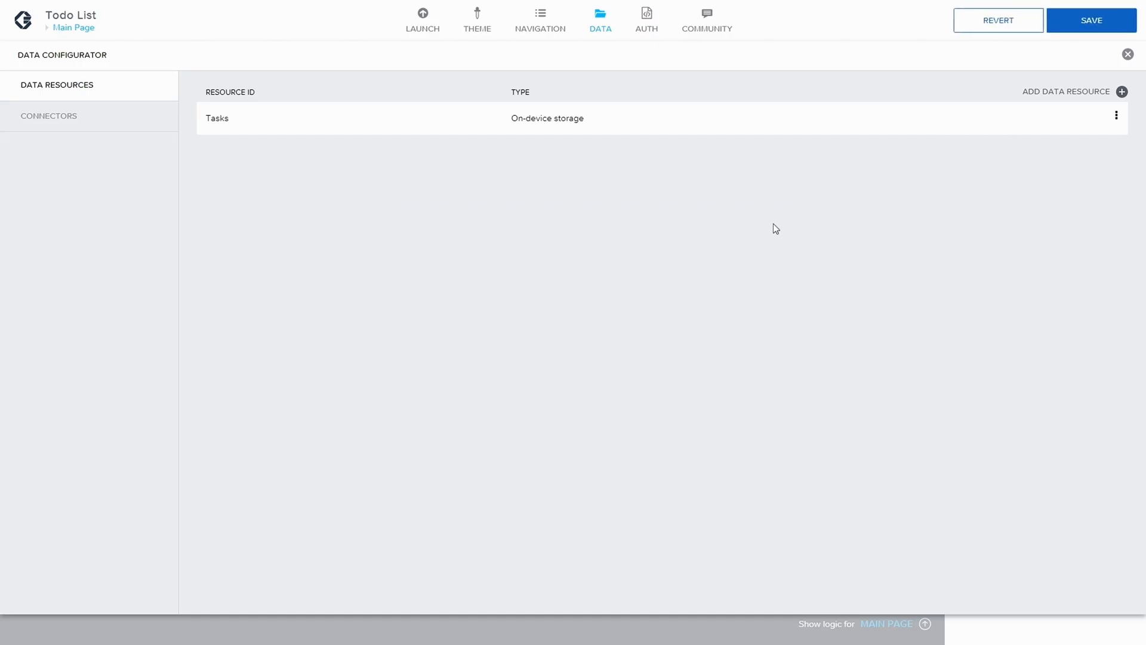
{"action": "left_click", "coordinate": [1098, 27]}
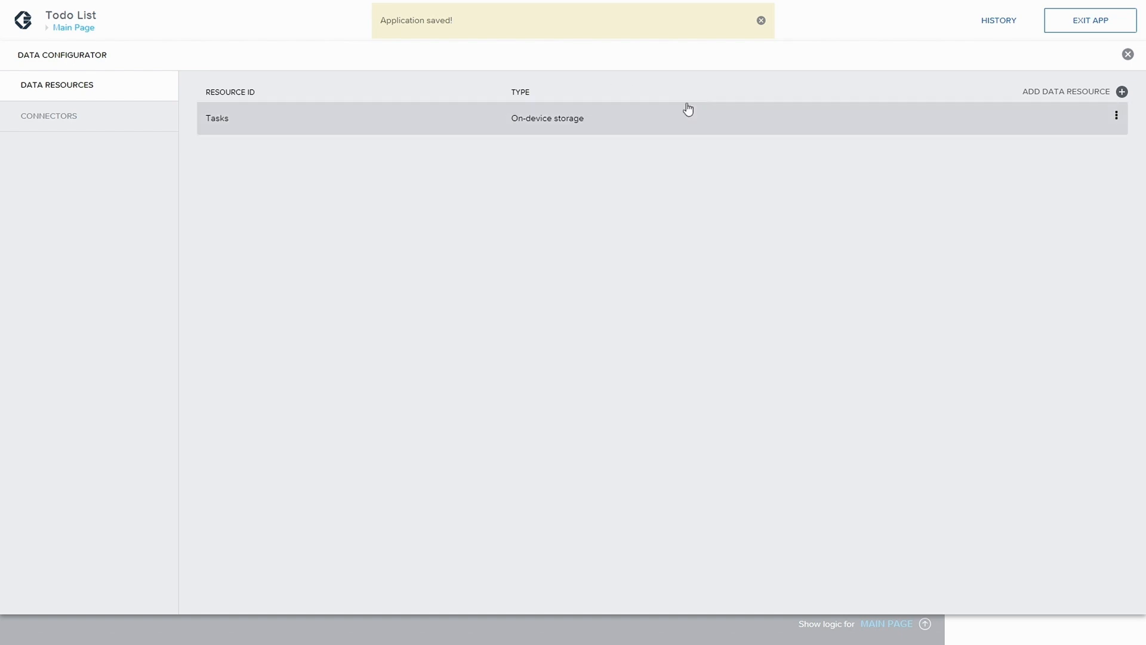
{"action": "left_click", "coordinate": [1128, 54]}
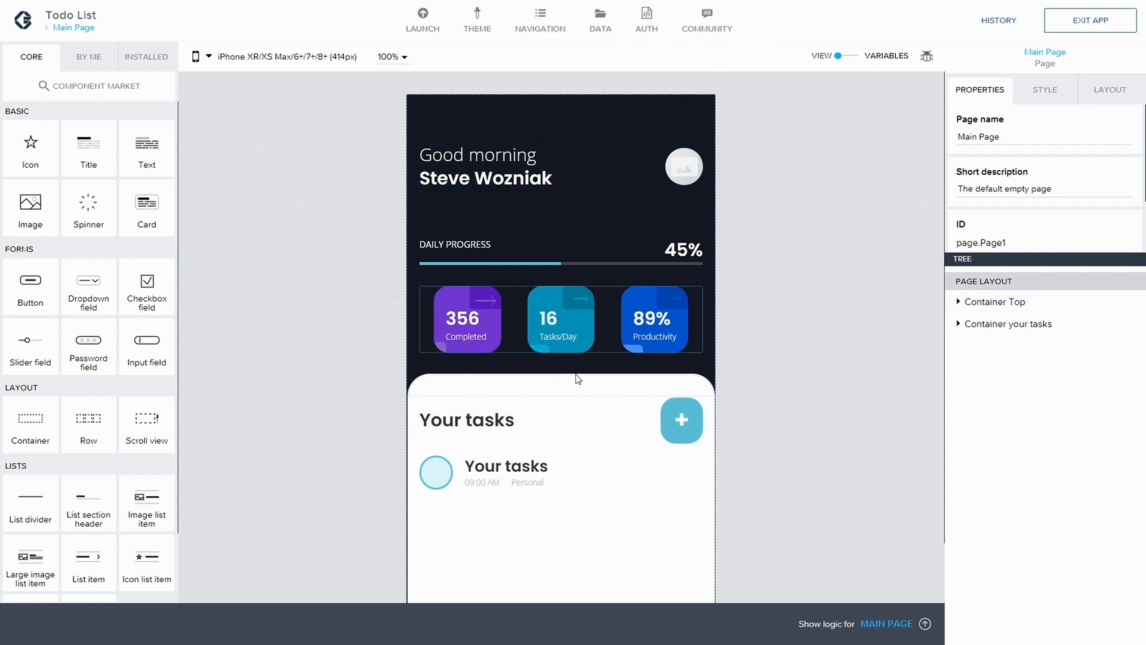
{"action": "scroll", "coordinate": [615, 454], "scroll_direction": "down", "scroll_amount": 1}
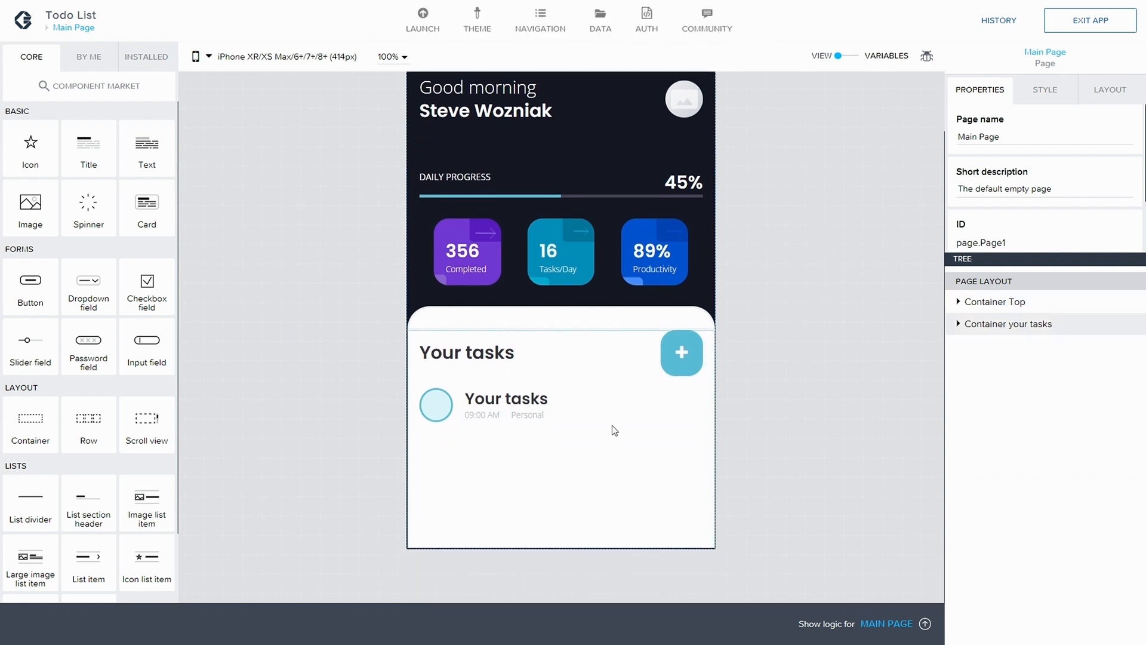
- Add a data variable based on the Tasks resource to the Main Page
{"action": "left_click", "coordinate": [852, 60]}
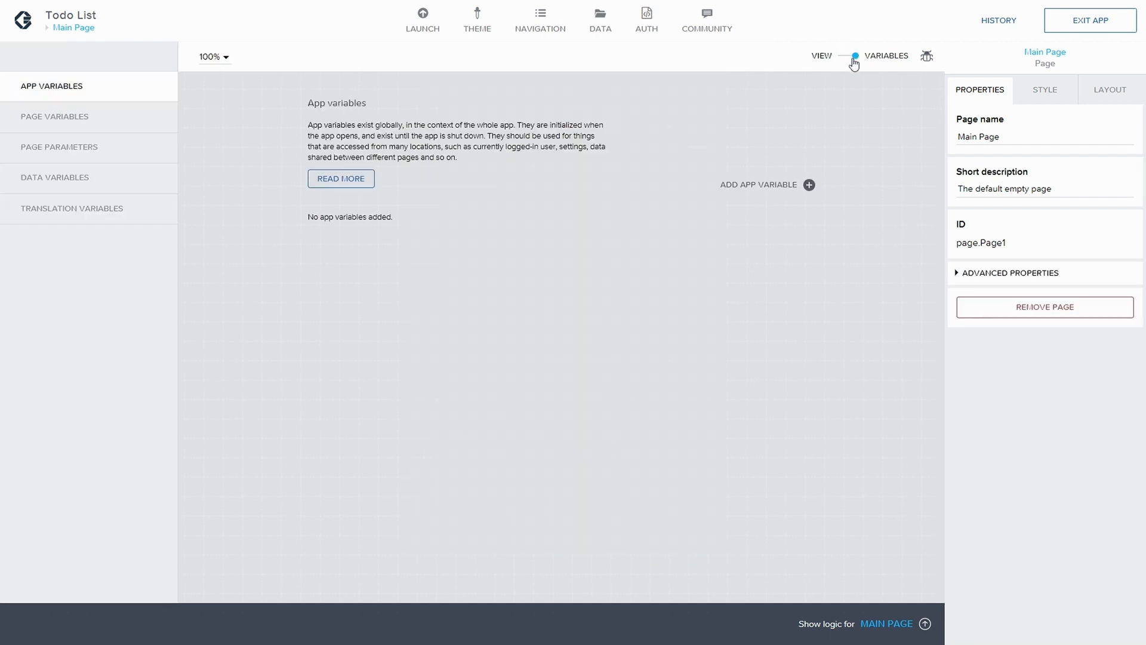
{"action": "left_click", "coordinate": [70, 124]}
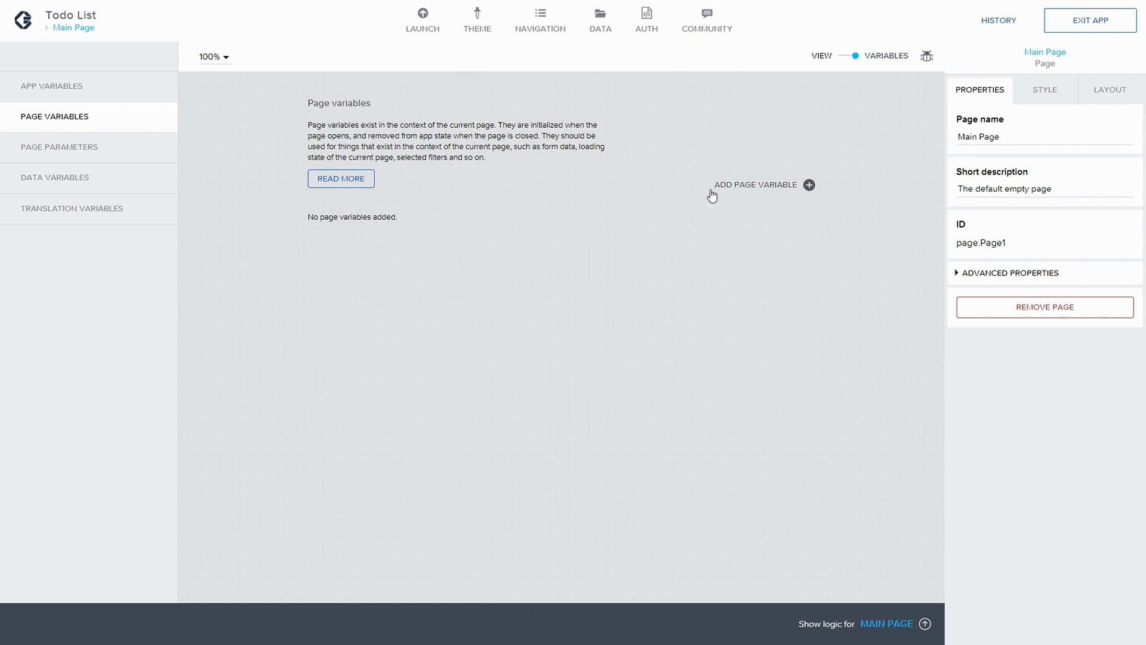
{"action": "left_click", "coordinate": [61, 179]}
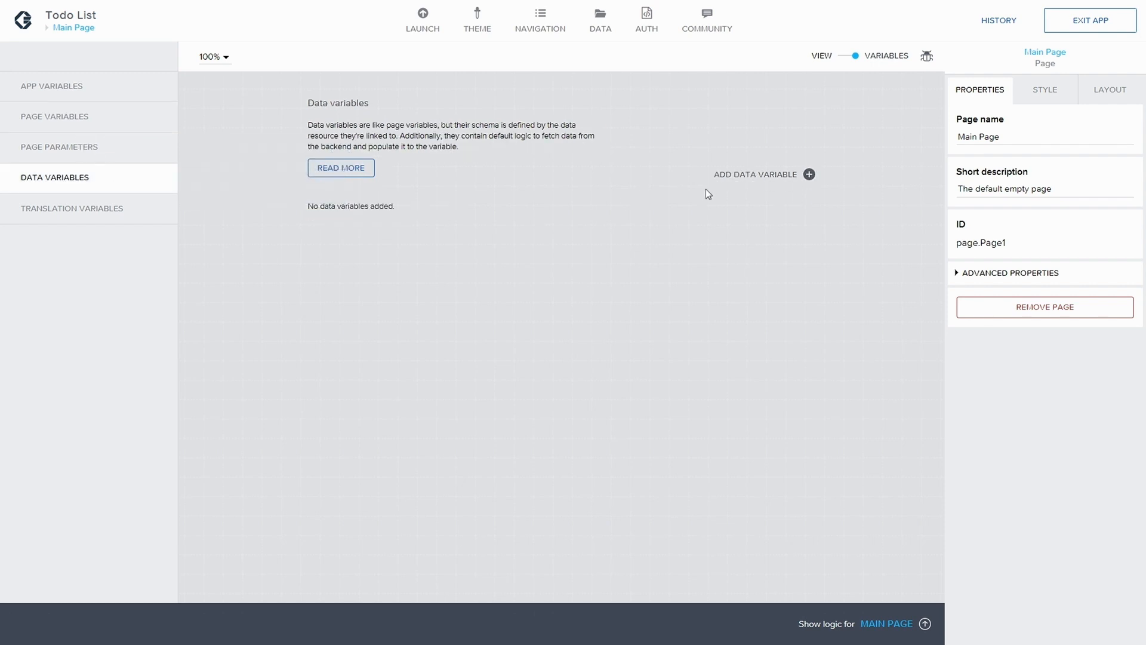
{"action": "left_click", "coordinate": [809, 174]}
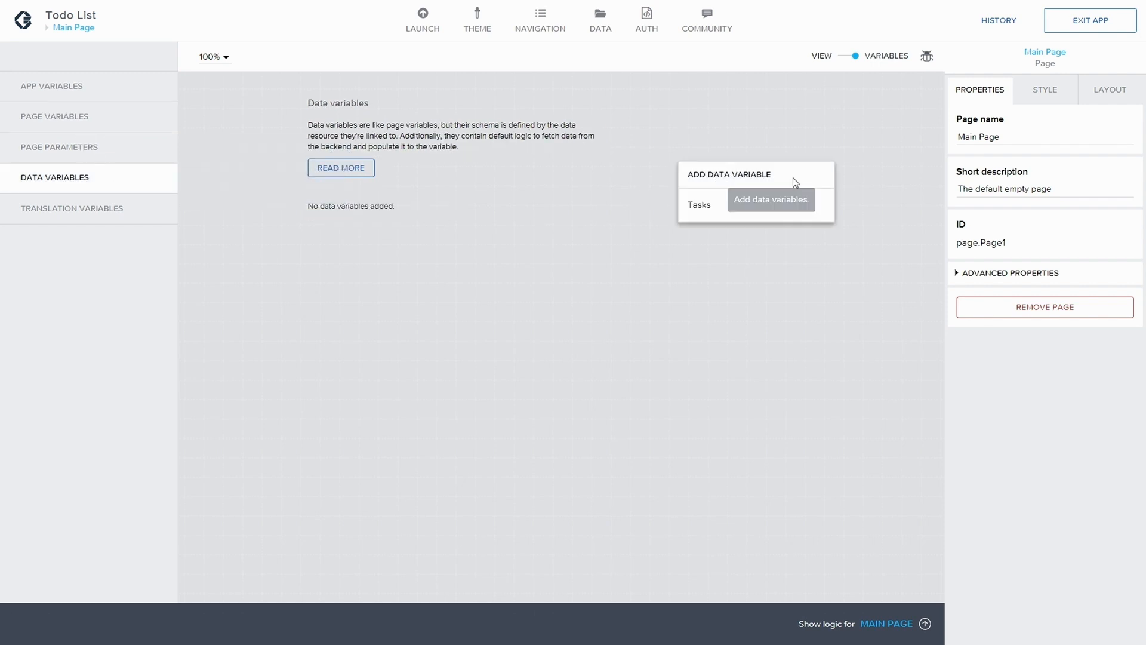
{"action": "left_click", "coordinate": [708, 211]}
- Rename the new data variable as TaskCollection
{"action": "double_click", "coordinate": [1006, 102]}
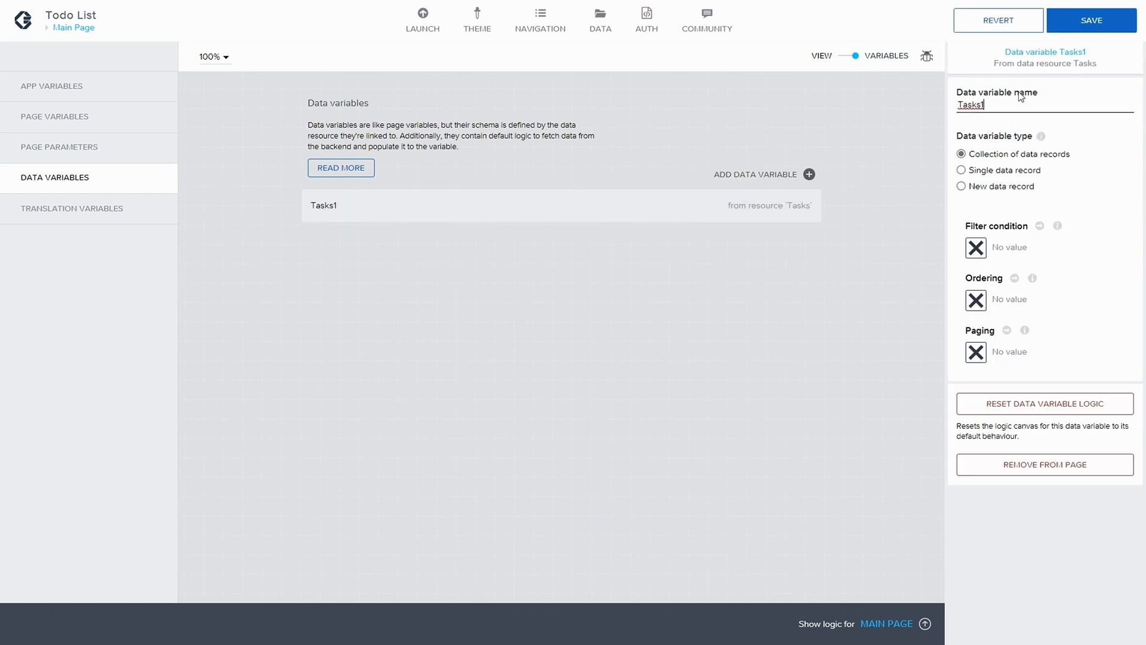
{"action": "key", "text": "Right"}
{"action": "key", "text": "BackSpace"}
{"action": "type", "text": "C"}
{"action": "key", "text": "BackSpace"}
{"action": "type", "text": "ollec"}
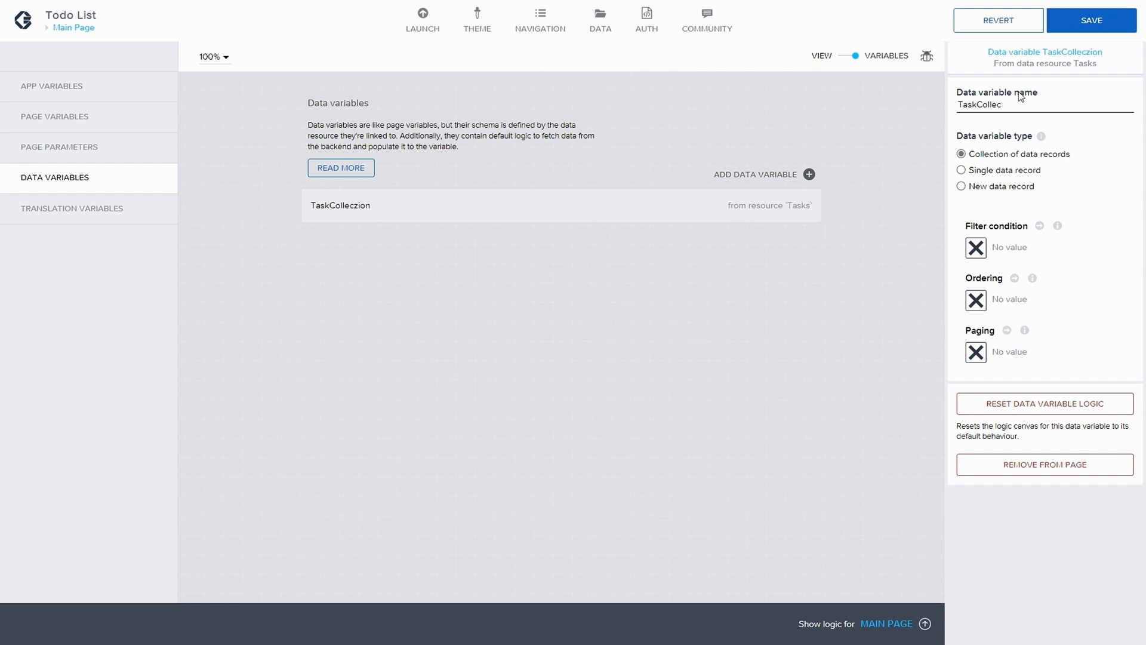
{"action": "type", "text": "ziotion"}
{"action": "key", "text": "BackSpace"}
{"action": "key", "text": "BackSpace"}
{"action": "key", "text": "BackSpace"}
{"action": "key", "text": "BackSpace"}
{"action": "type", "text": "tion"}
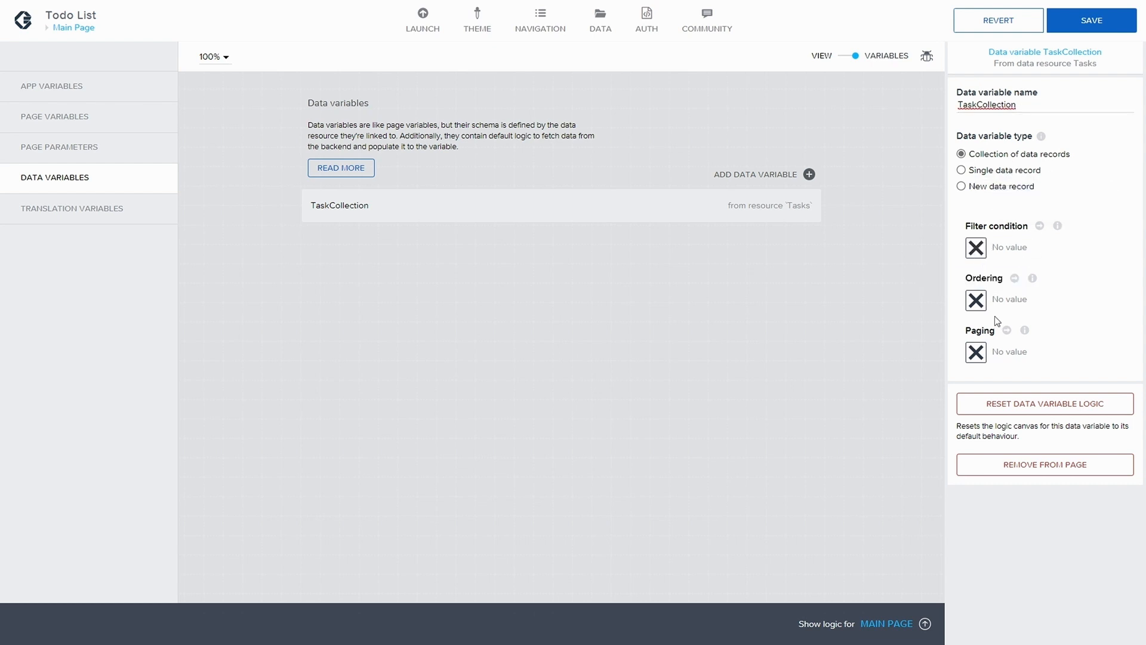
- Give TaskCollection a filter condition where isCompleted is equal to False, and save the application
{"action": "left_click", "coordinate": [976, 247]}
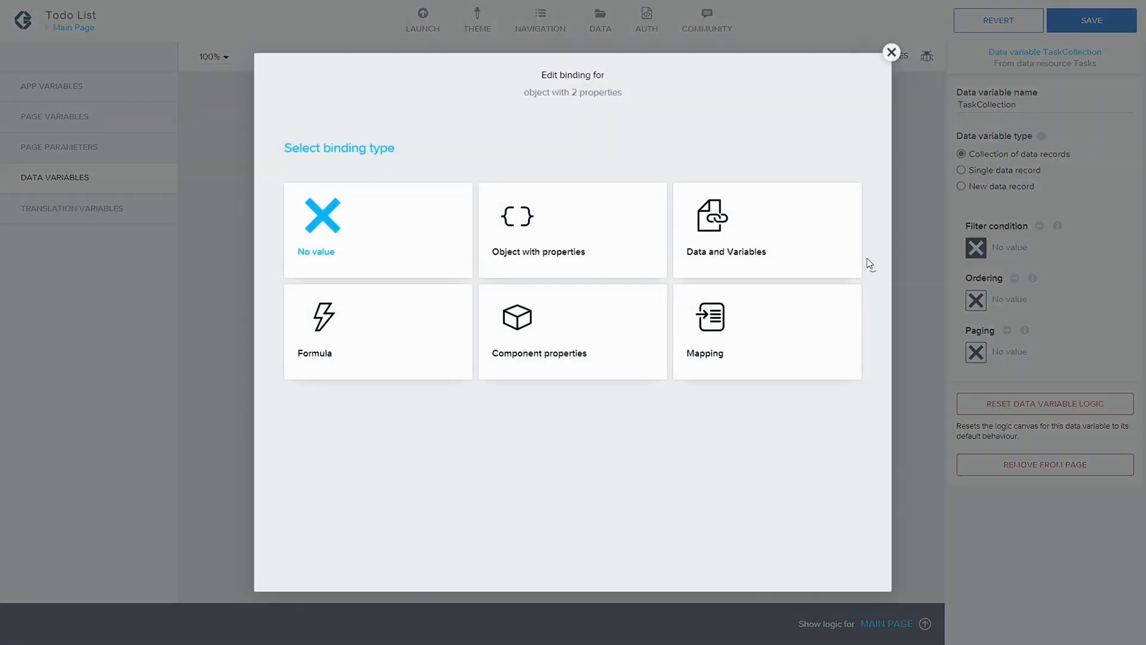
{"action": "left_click", "coordinate": [554, 257]}
{"action": "left_click", "coordinate": [348, 213]}
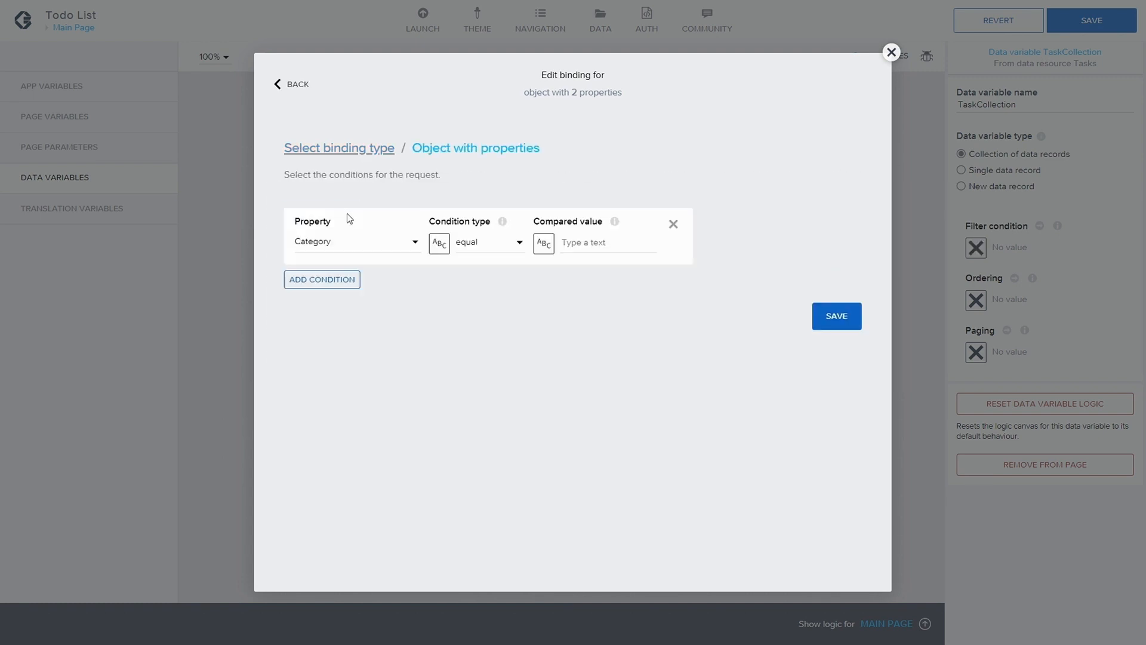
{"action": "left_click", "coordinate": [339, 242]}
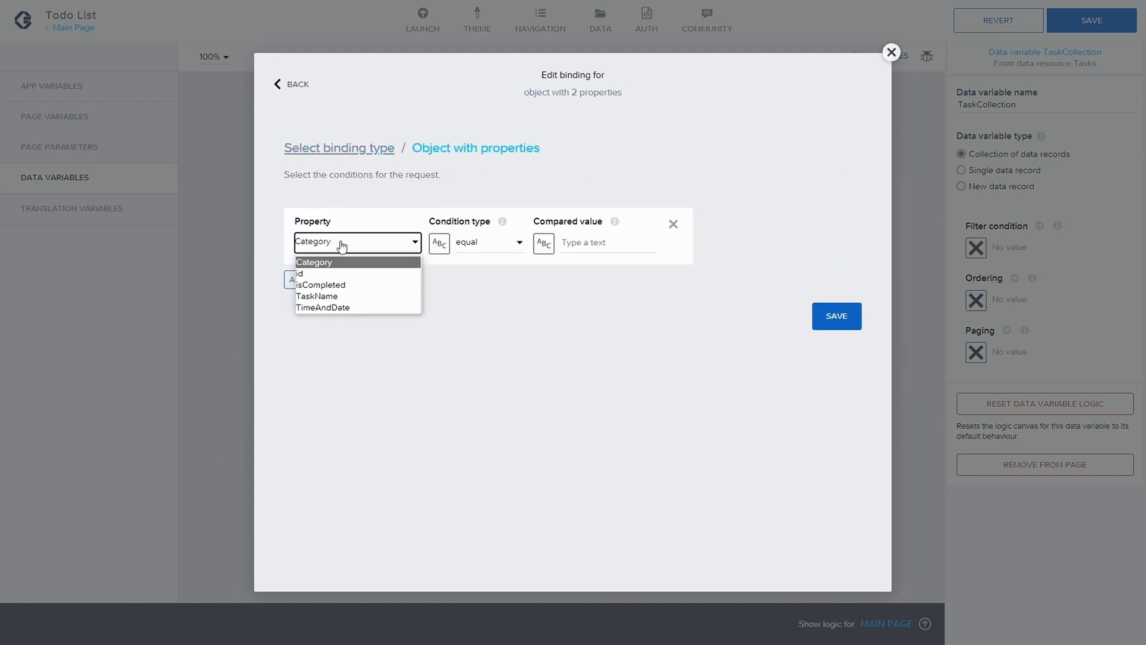
{"action": "left_click", "coordinate": [345, 285]}
{"action": "left_click", "coordinate": [591, 243]}
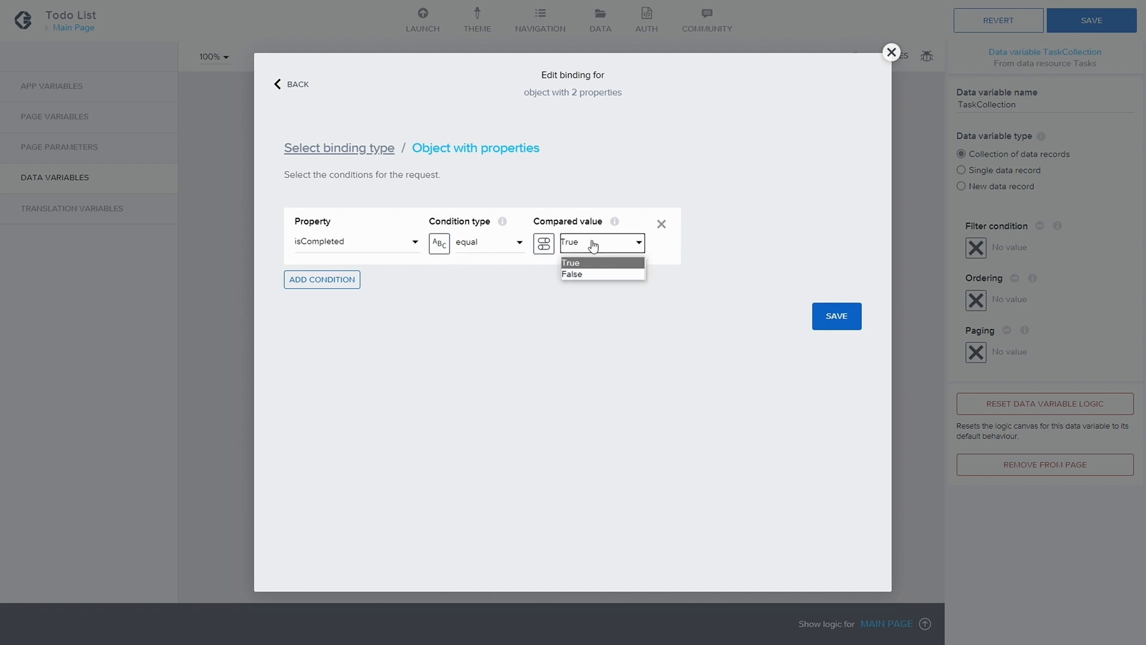
{"action": "left_click", "coordinate": [595, 270]}
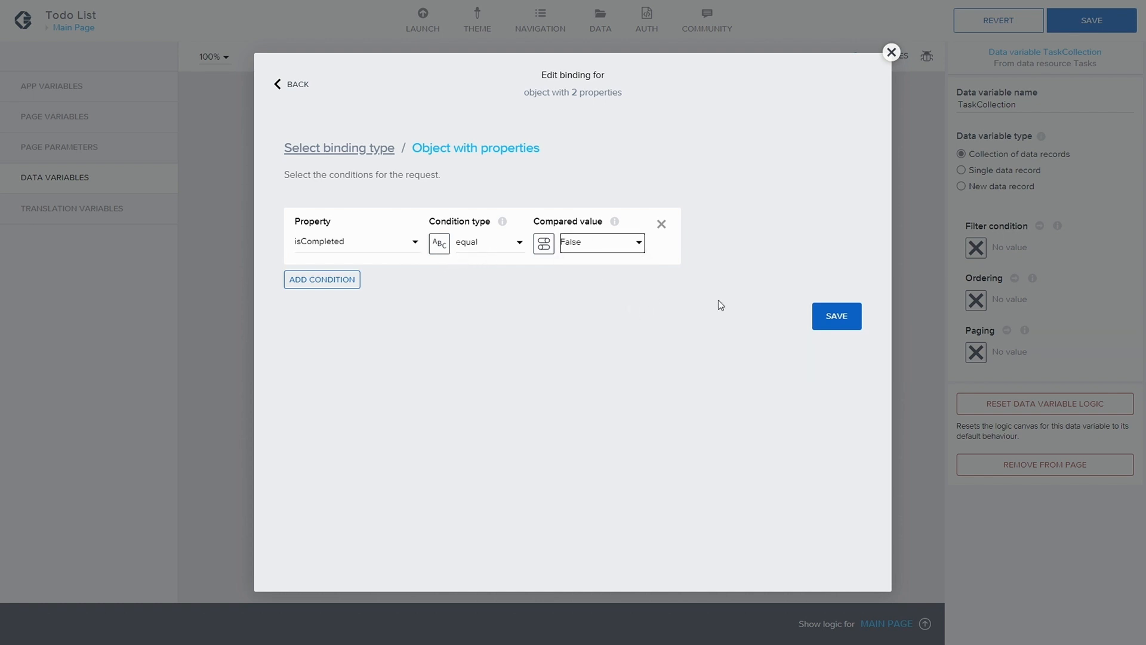
{"action": "left_click", "coordinate": [821, 322]}
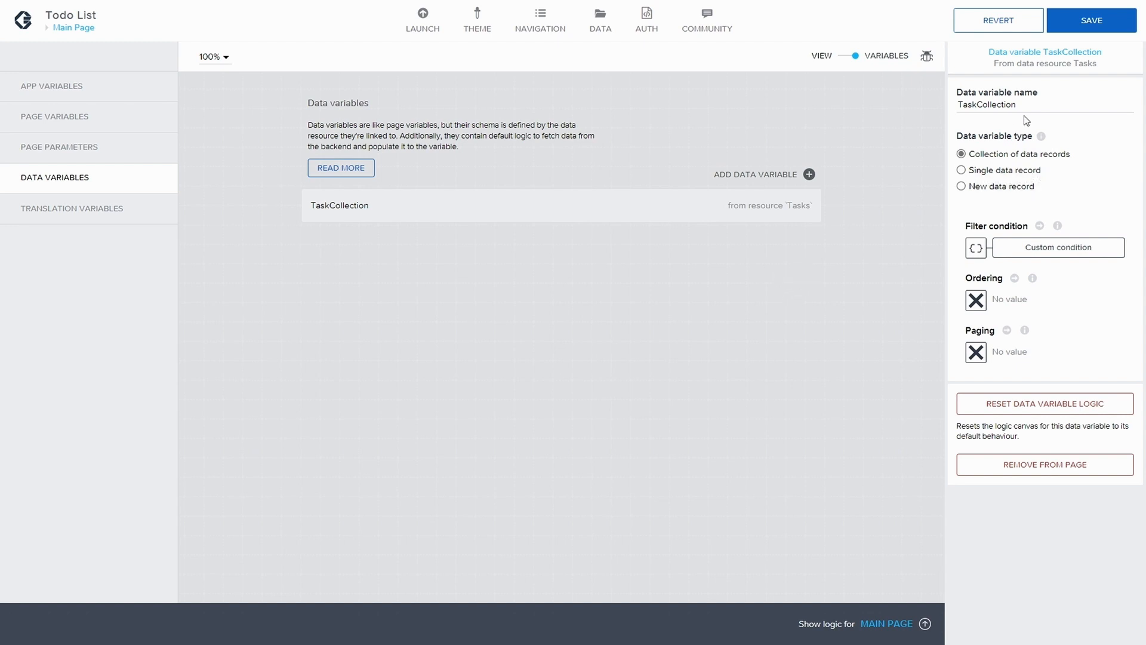
{"action": "left_click", "coordinate": [1111, 21]}
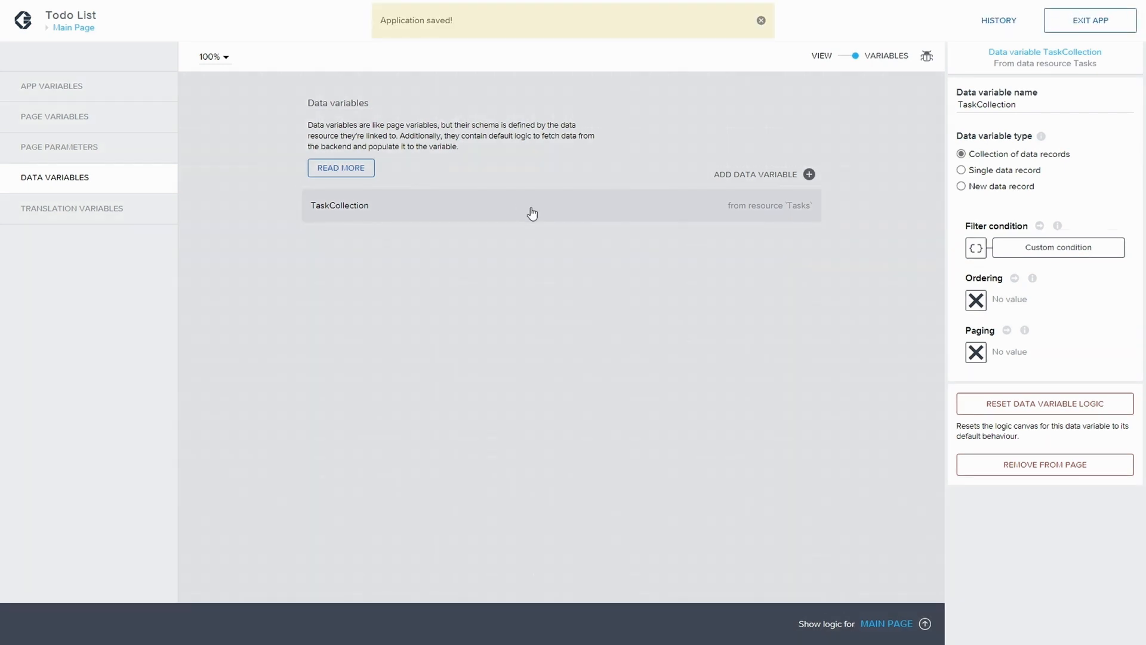
- Set the Delay in the TaskCollection variable's logic to wait 1000 ms, and save the application
{"action": "left_click", "coordinate": [926, 620]}
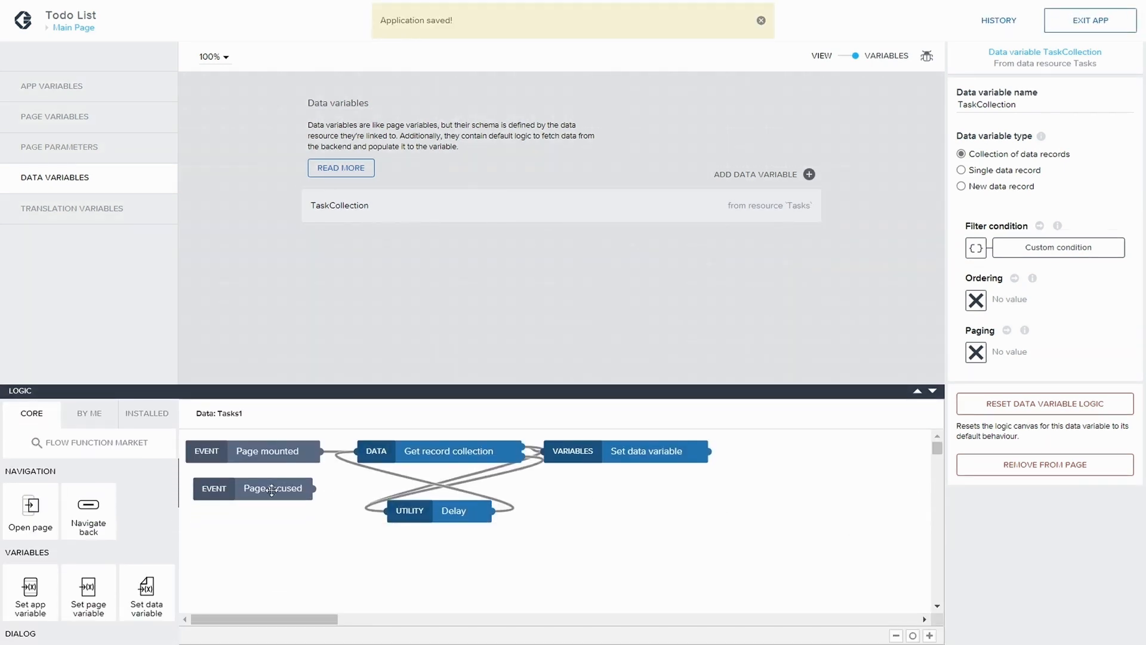
{"action": "left_click", "coordinate": [432, 507]}
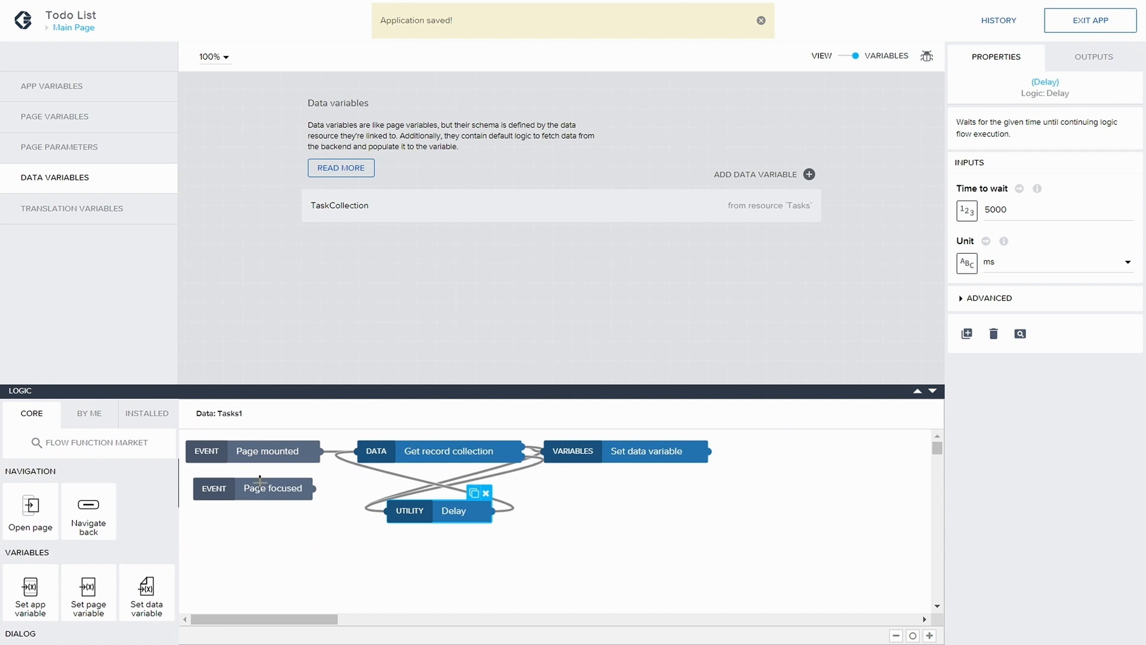
{"action": "double_click", "coordinate": [1002, 209]}
{"action": "type", "text": "1"}
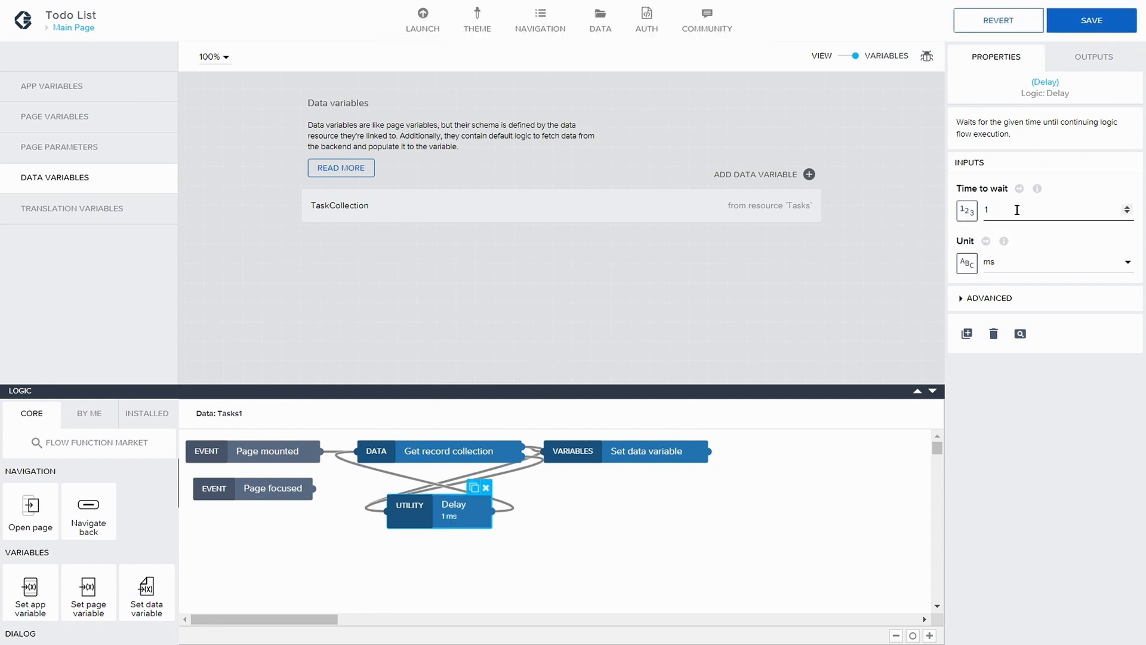
{"action": "type", "text": "000"}
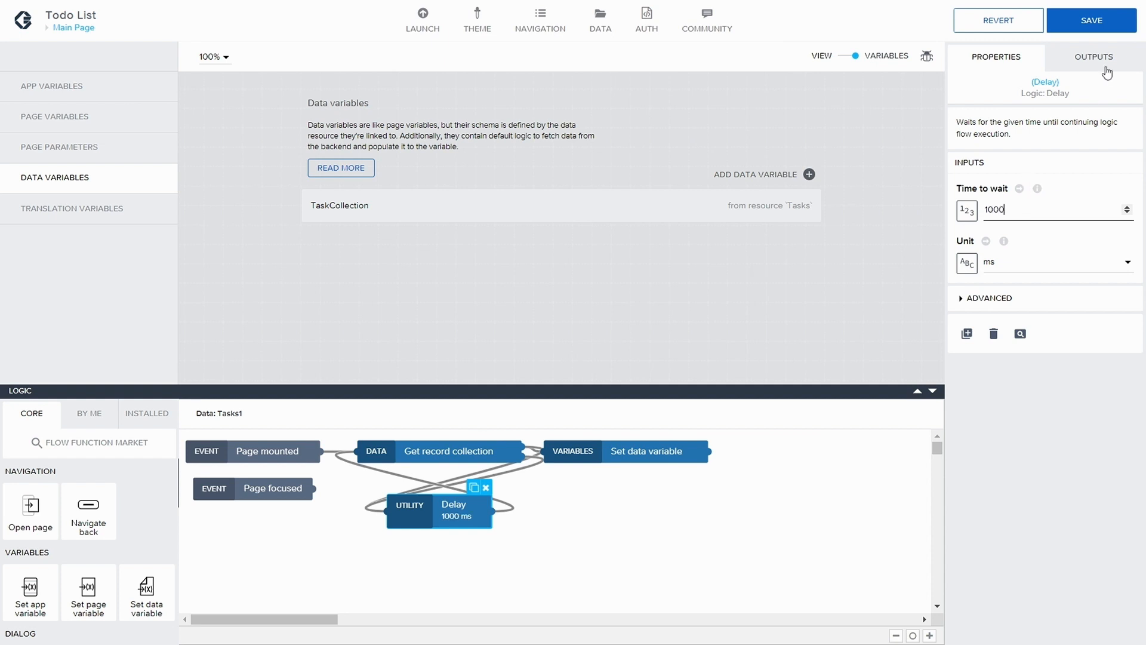
{"action": "left_click", "coordinate": [1087, 27]}
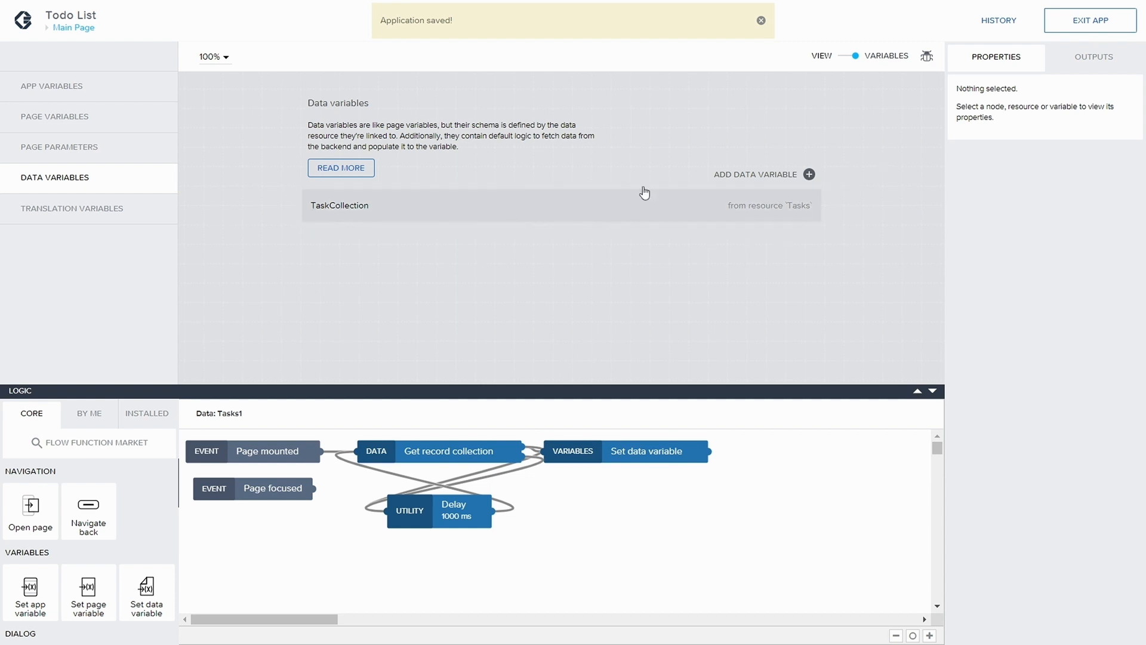
- Add a second Tasks data variable named TasksSingleRecord of type Single data record, and save the application
{"action": "left_click", "coordinate": [809, 175]}
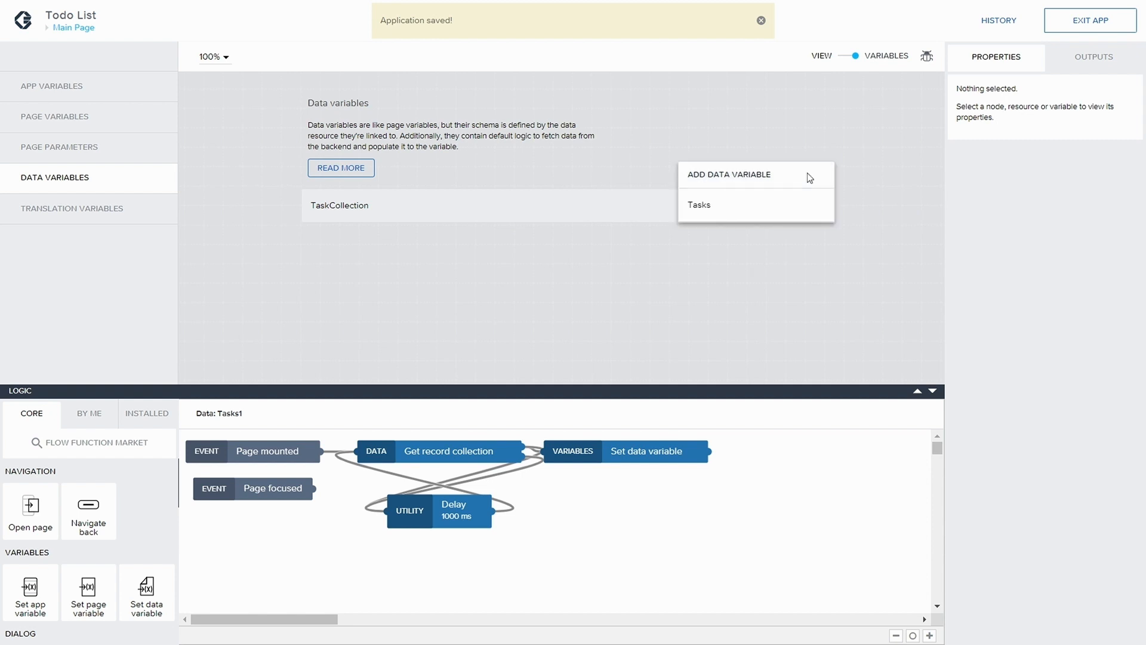
{"action": "left_click", "coordinate": [698, 207]}
{"action": "left_click", "coordinate": [1006, 102]}
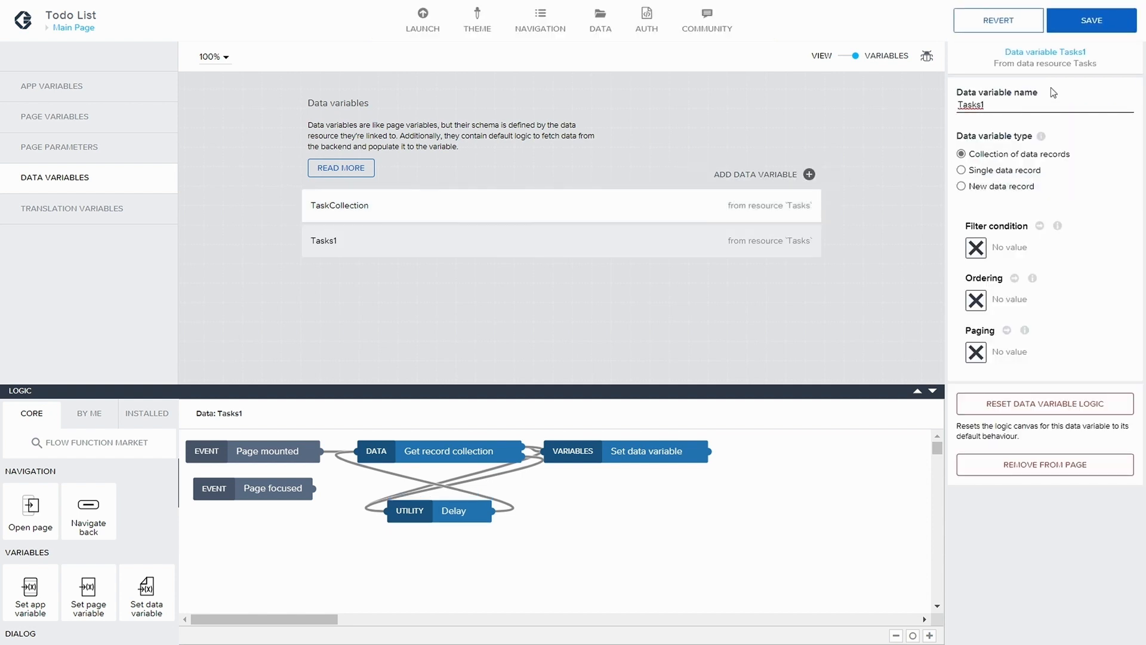
{"action": "key", "text": "BackSpace"}
{"action": "type", "text": "SingleRecord"}
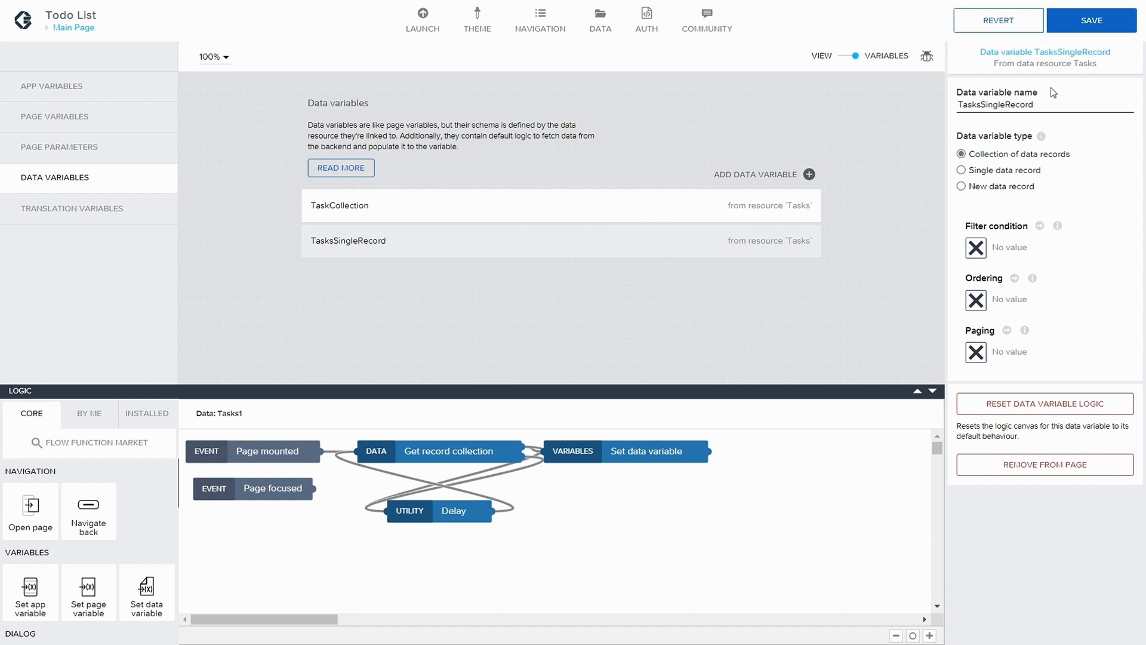
{"action": "left_click", "coordinate": [1001, 170]}
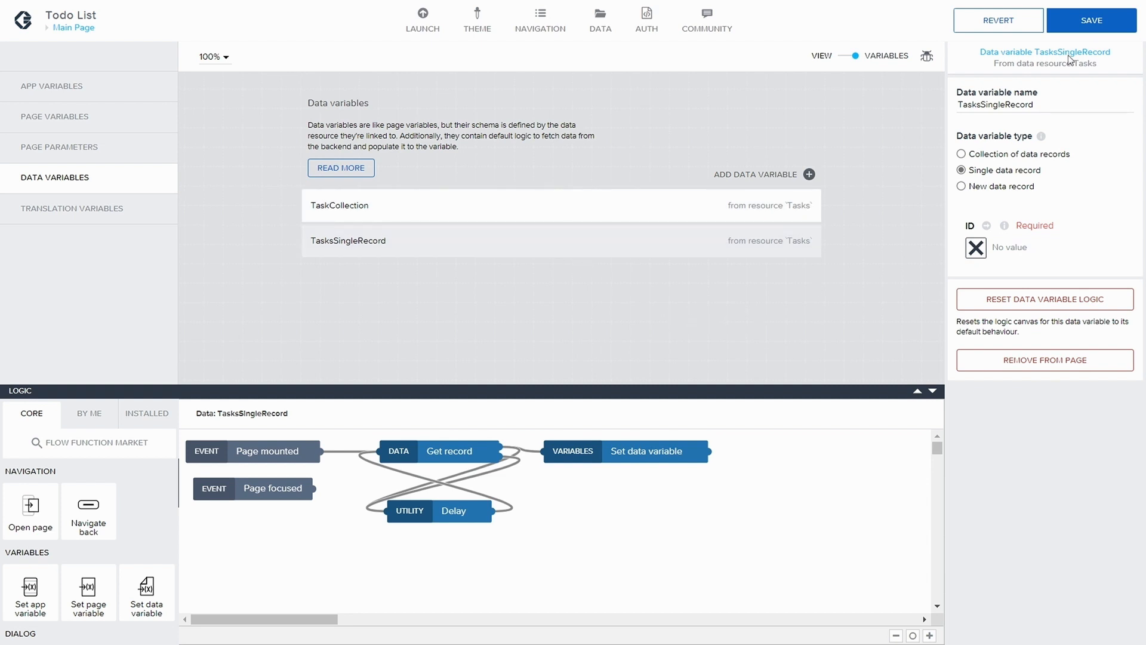
{"action": "left_click", "coordinate": [1087, 26]}
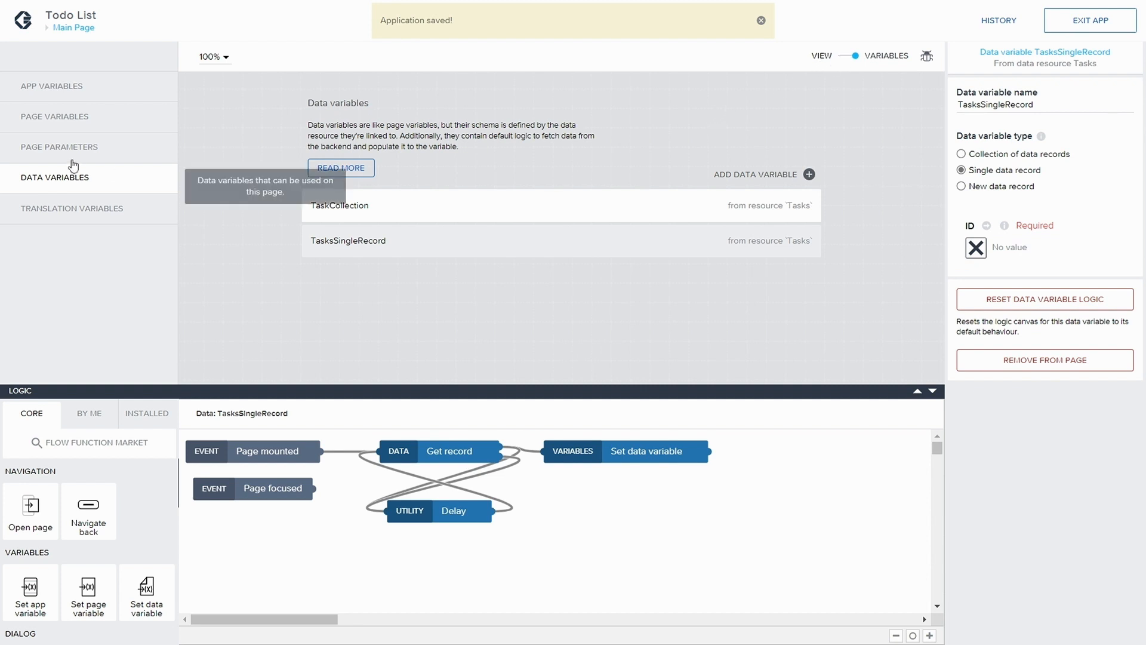
- In the page view, bind the Repeat with property of Container List Item to the TaskCollection data variable
{"action": "left_click", "coordinate": [844, 57]}
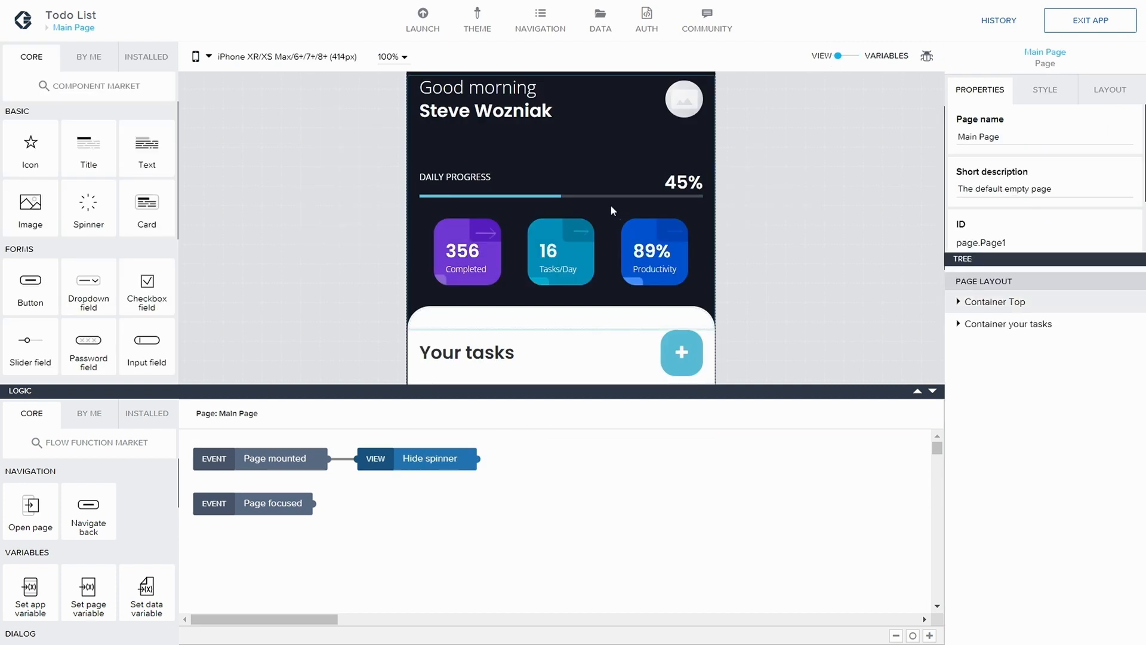
{"action": "scroll", "coordinate": [610, 205], "scroll_direction": "down", "scroll_amount": 3}
{"action": "scroll", "coordinate": [611, 203], "scroll_direction": "down", "scroll_amount": 1}
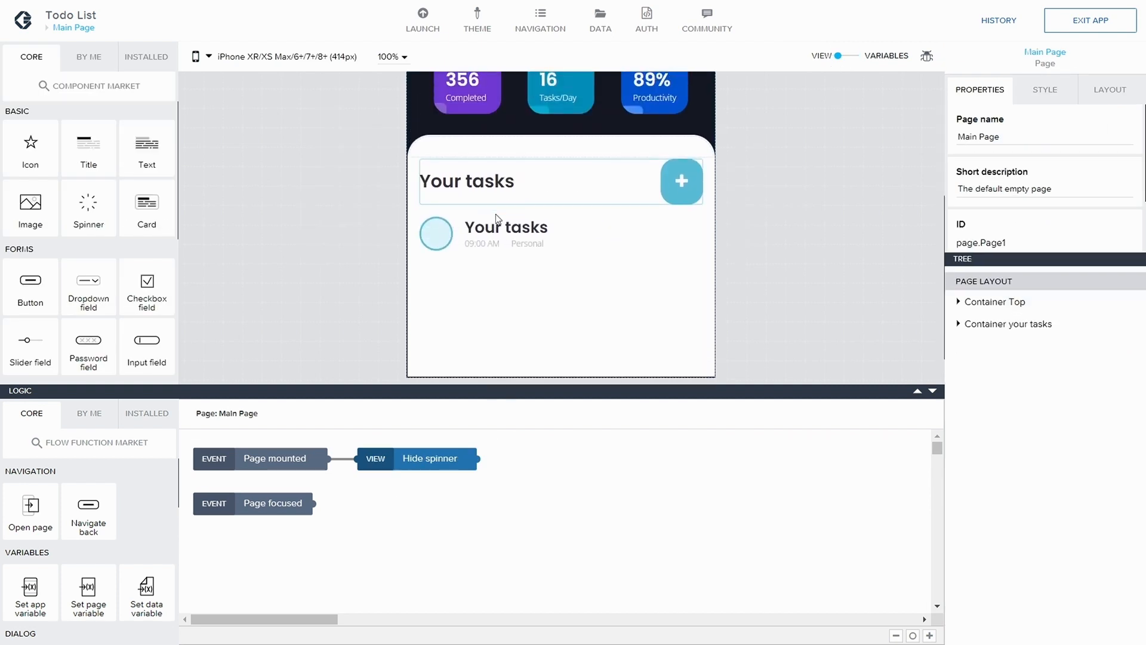
{"action": "left_click", "coordinate": [453, 239]}
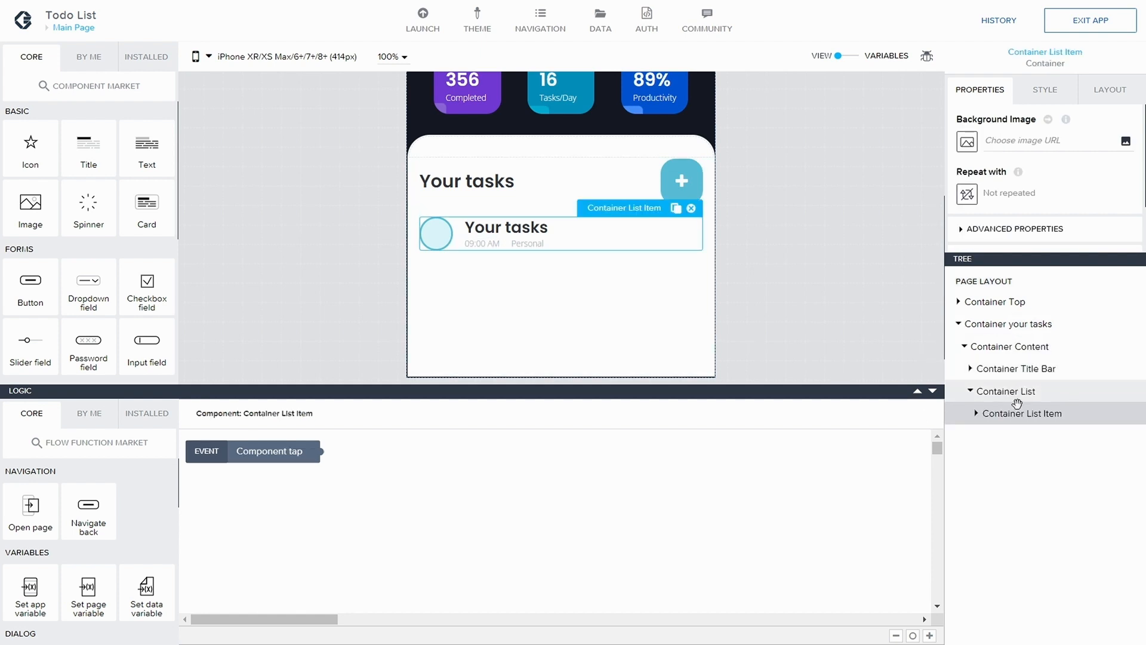
{"action": "left_click", "coordinate": [967, 193]}
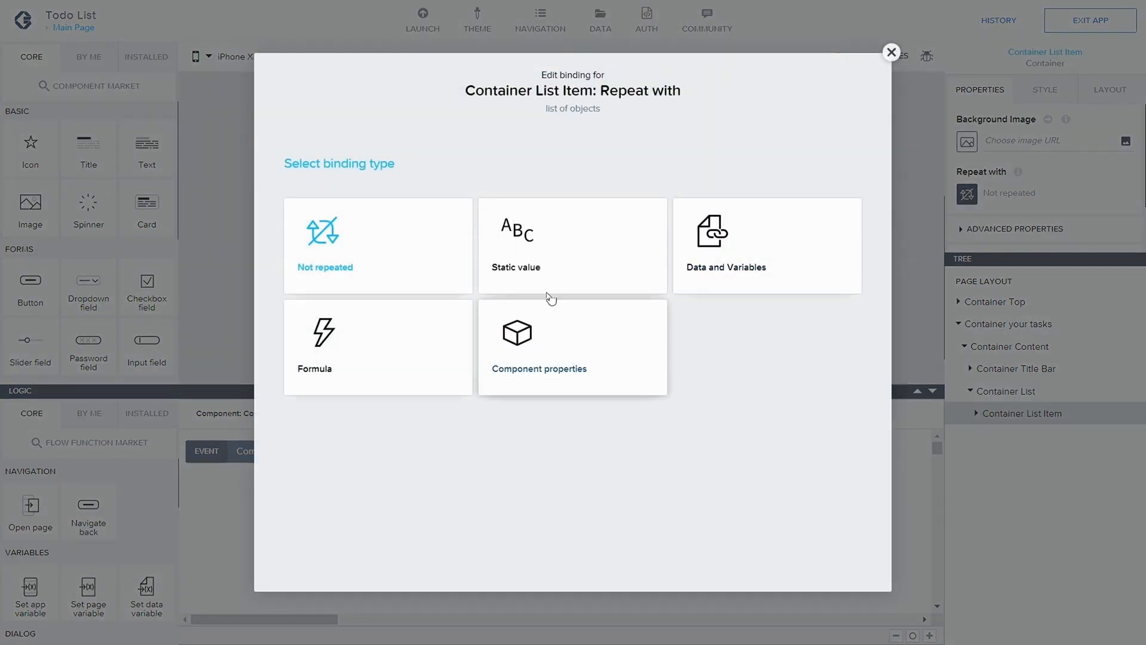
{"action": "left_click", "coordinate": [686, 250]}
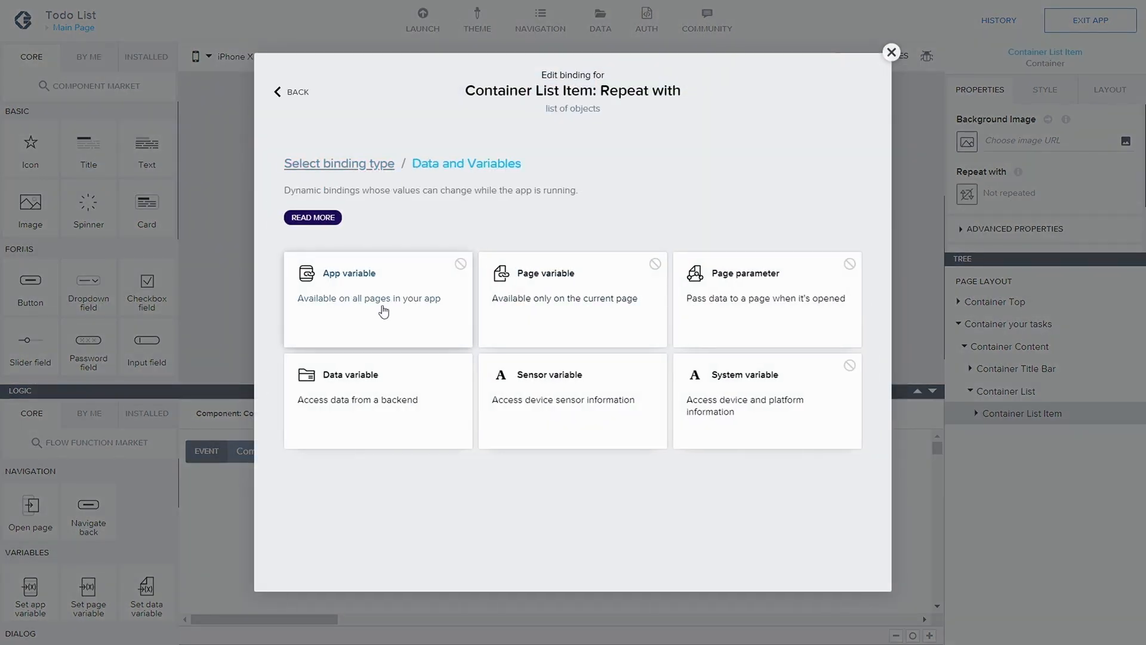
{"action": "left_click", "coordinate": [378, 368]}
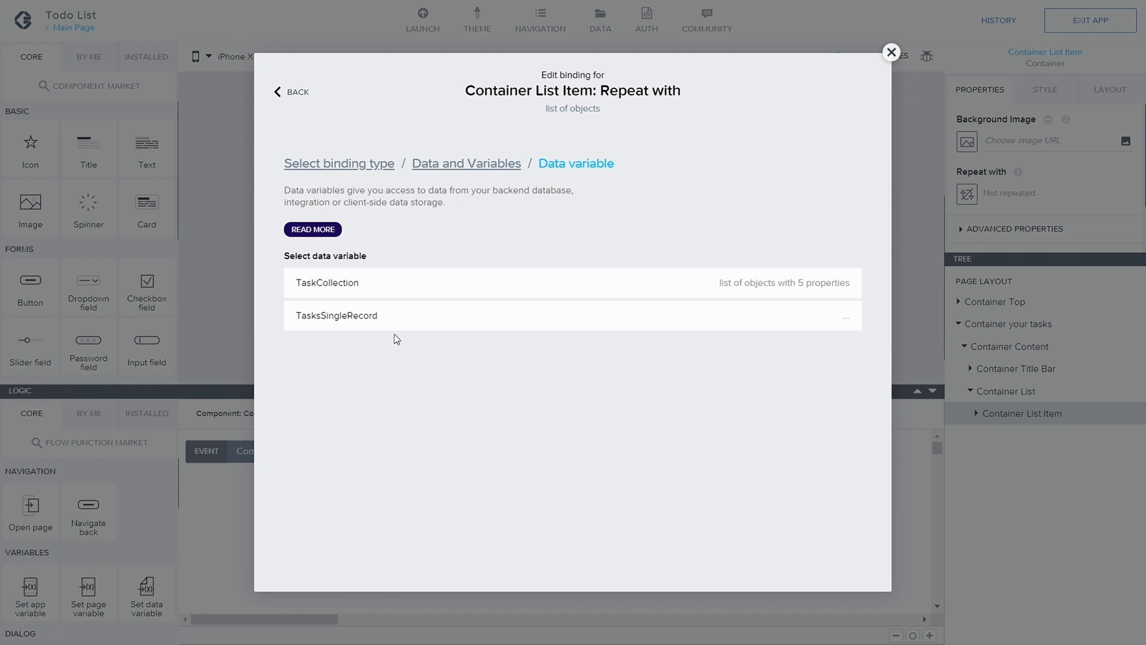
{"action": "left_click", "coordinate": [381, 289]}
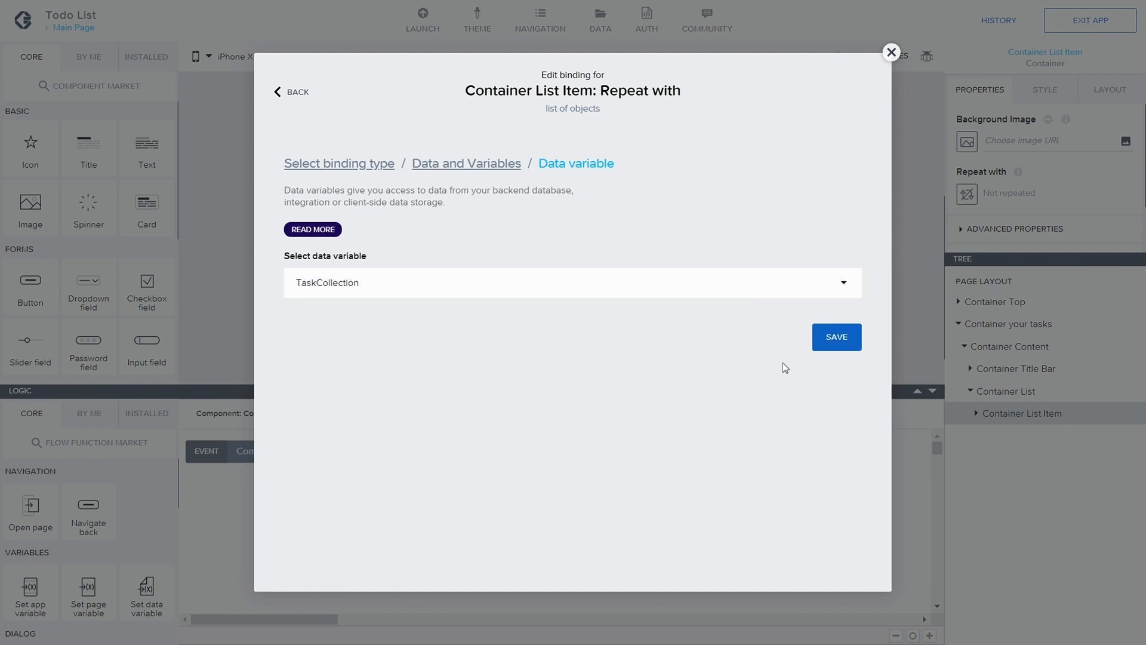
{"action": "left_click", "coordinate": [831, 336]}
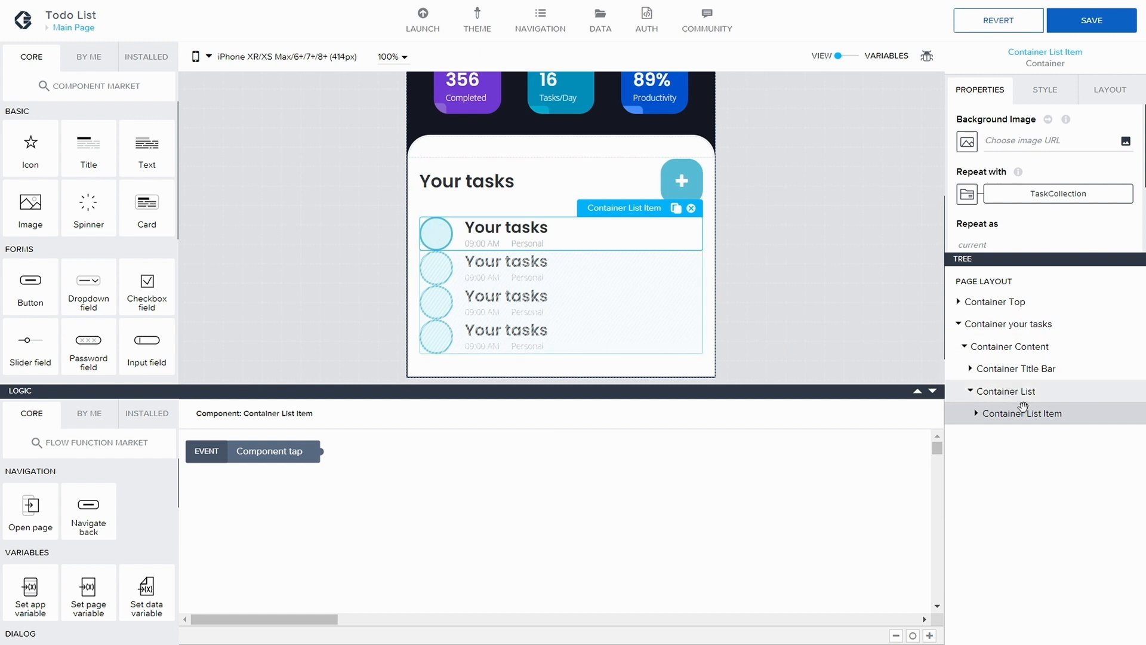
- Give Container List Item a bottom gap of L 16px, and save the application
{"action": "left_click", "coordinate": [977, 414]}
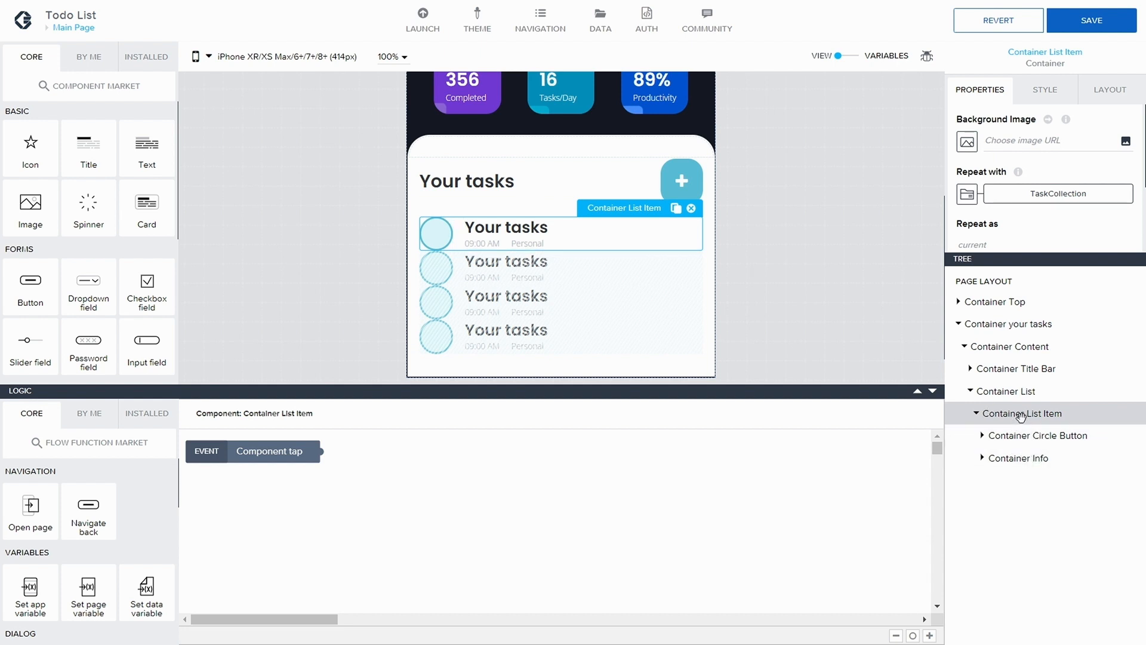
{"action": "left_click", "coordinate": [1097, 97]}
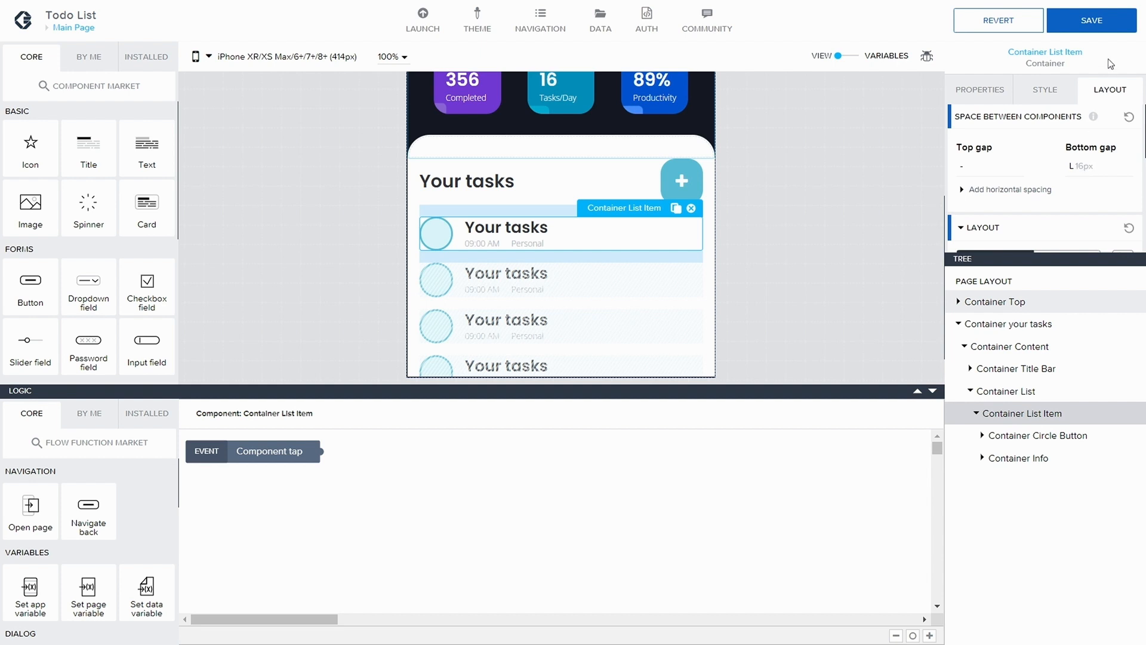
{"action": "left_click", "coordinate": [1091, 20]}
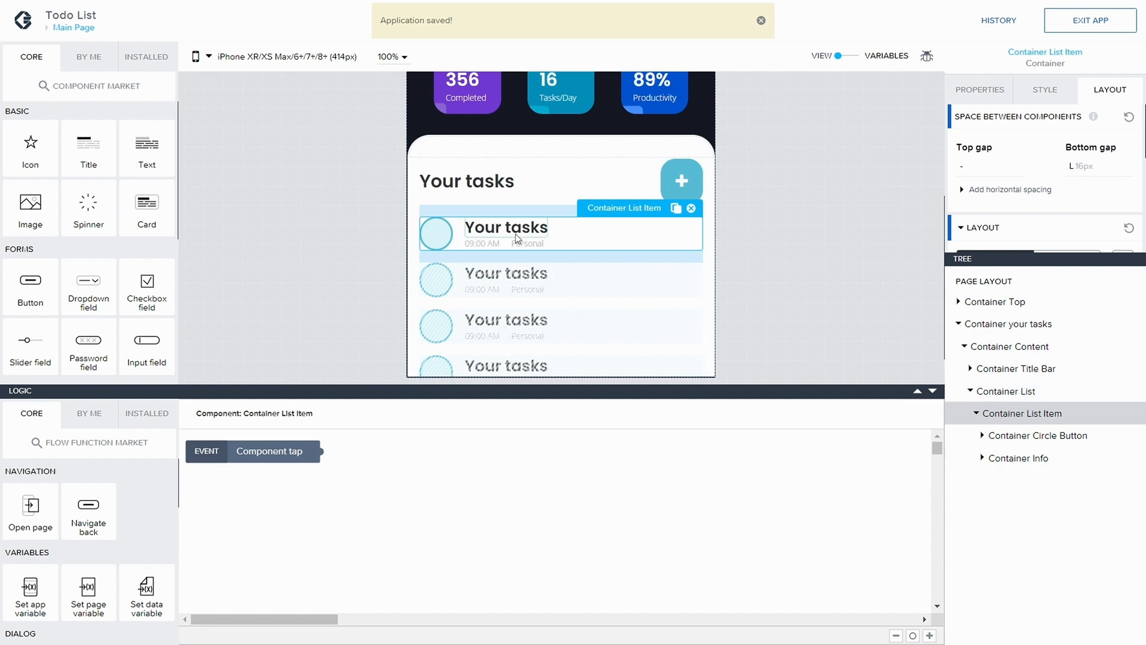
- Bind the Content of the list item's main title to the TaskName property of the current data item in repeat
{"action": "left_click", "coordinate": [561, 226]}
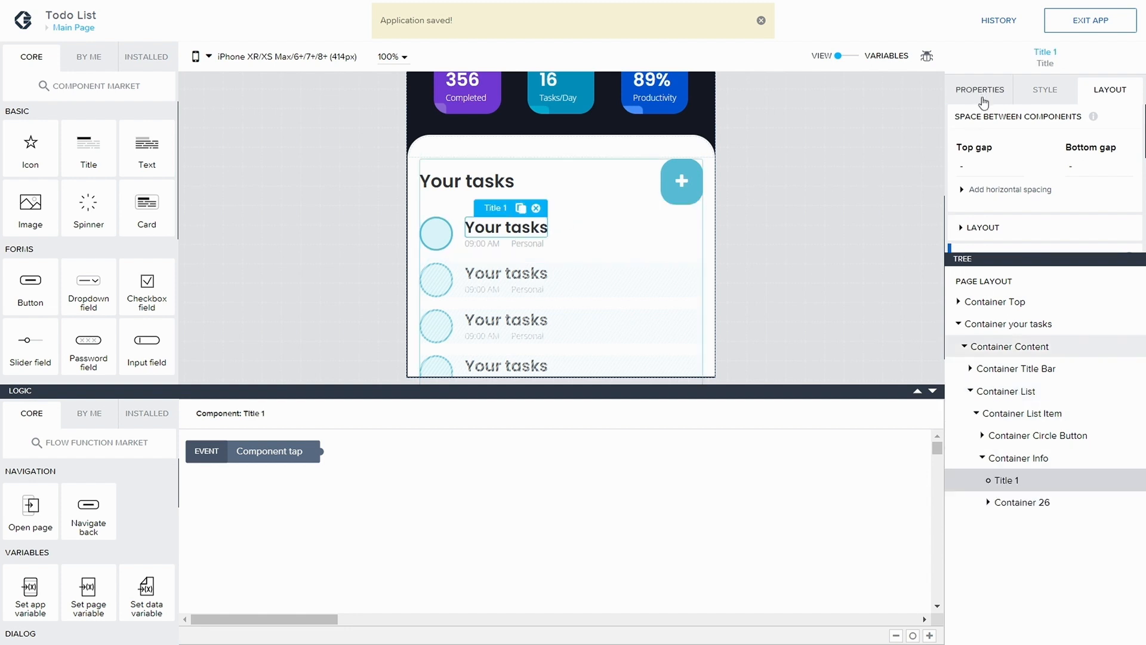
{"action": "left_click", "coordinate": [983, 99]}
{"action": "left_click", "coordinate": [967, 142]}
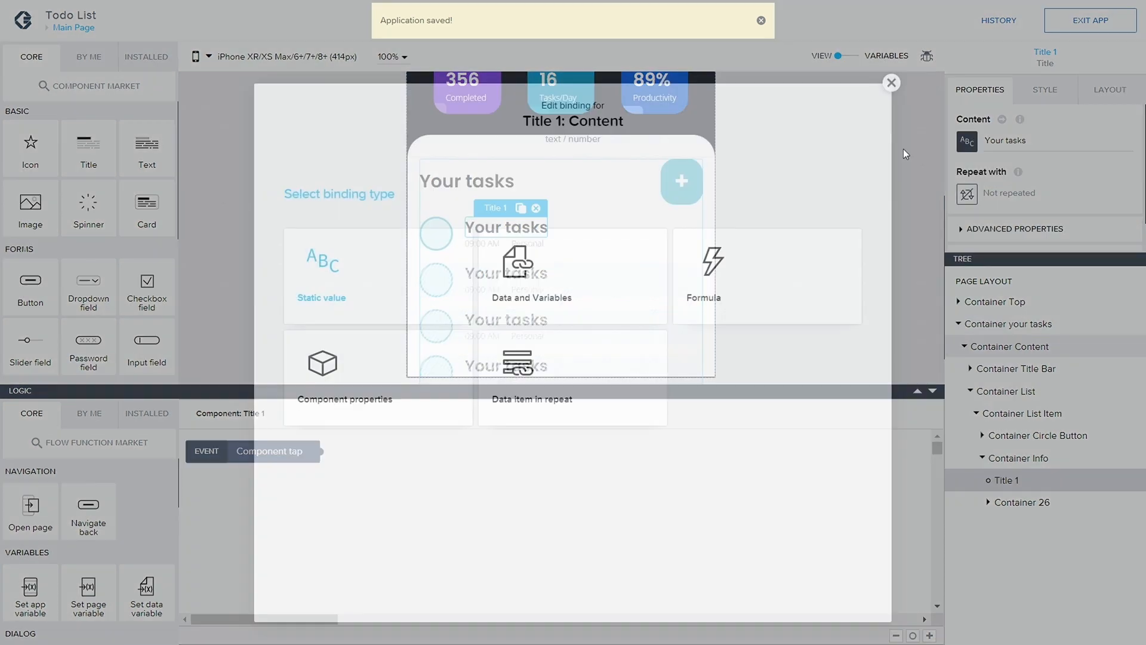
{"action": "left_click", "coordinate": [600, 335]}
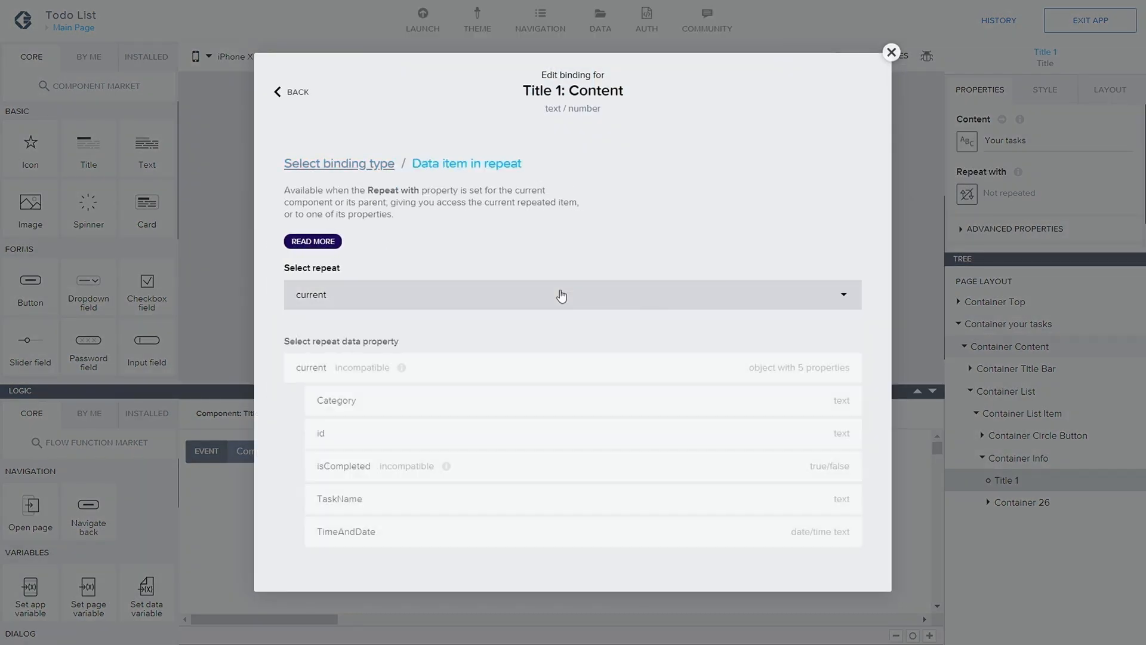
{"action": "left_click", "coordinate": [375, 500]}
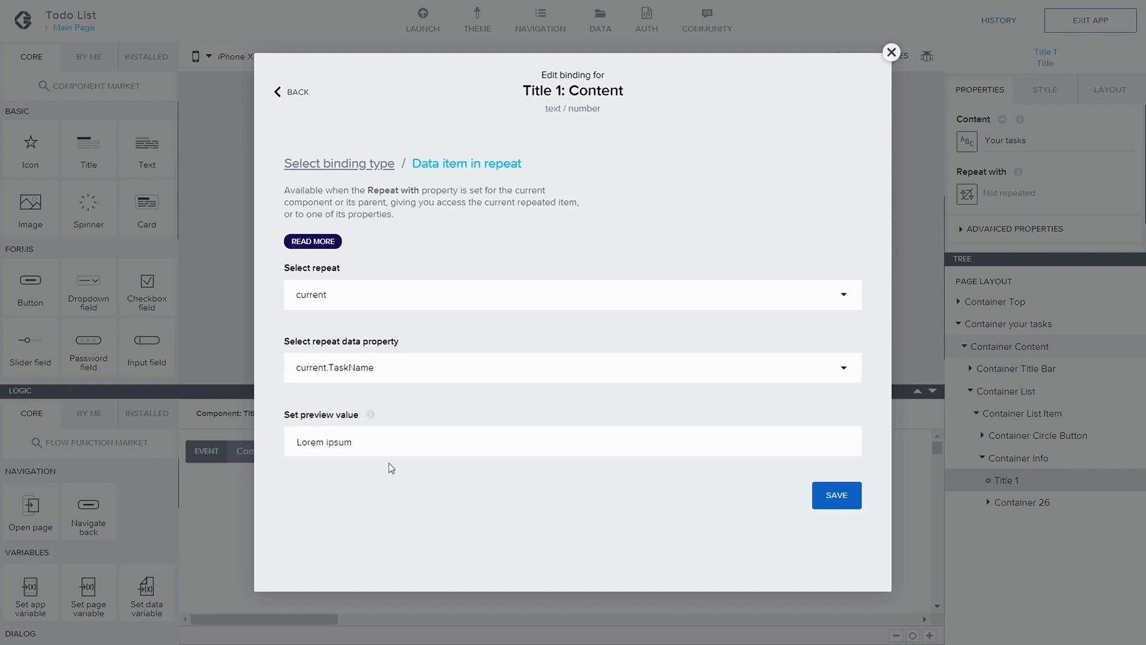
{"action": "left_click", "coordinate": [813, 500]}
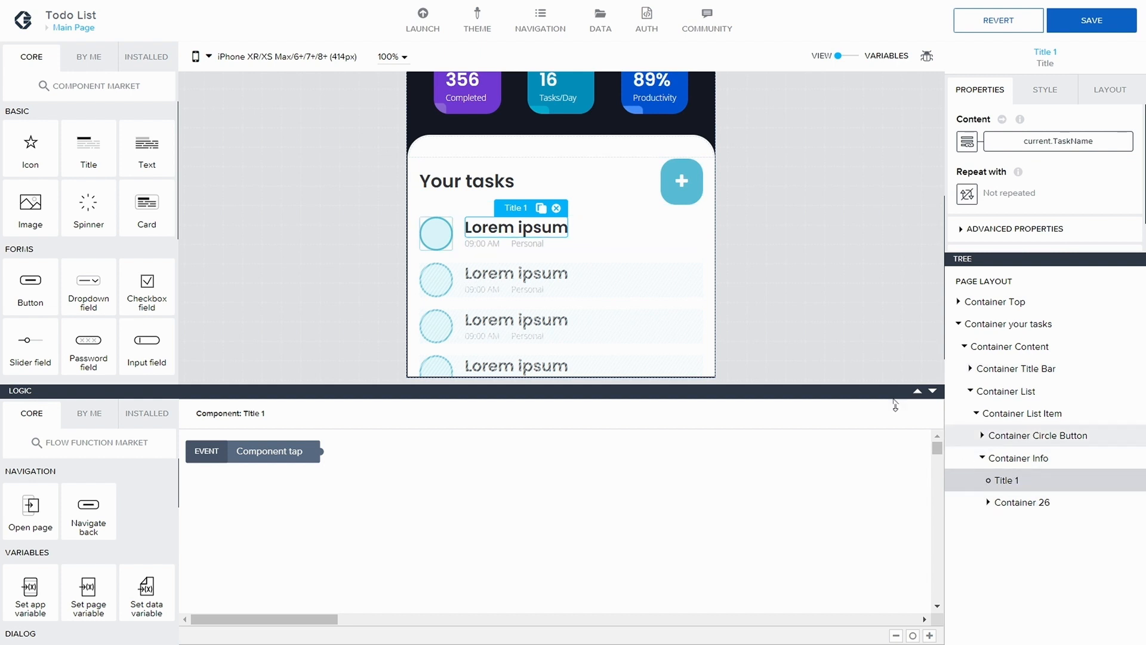
- Open the Content binding of the 09:00 AM title inside Container 26
{"action": "left_click", "coordinate": [988, 503]}
{"action": "left_click", "coordinate": [1014, 524]}
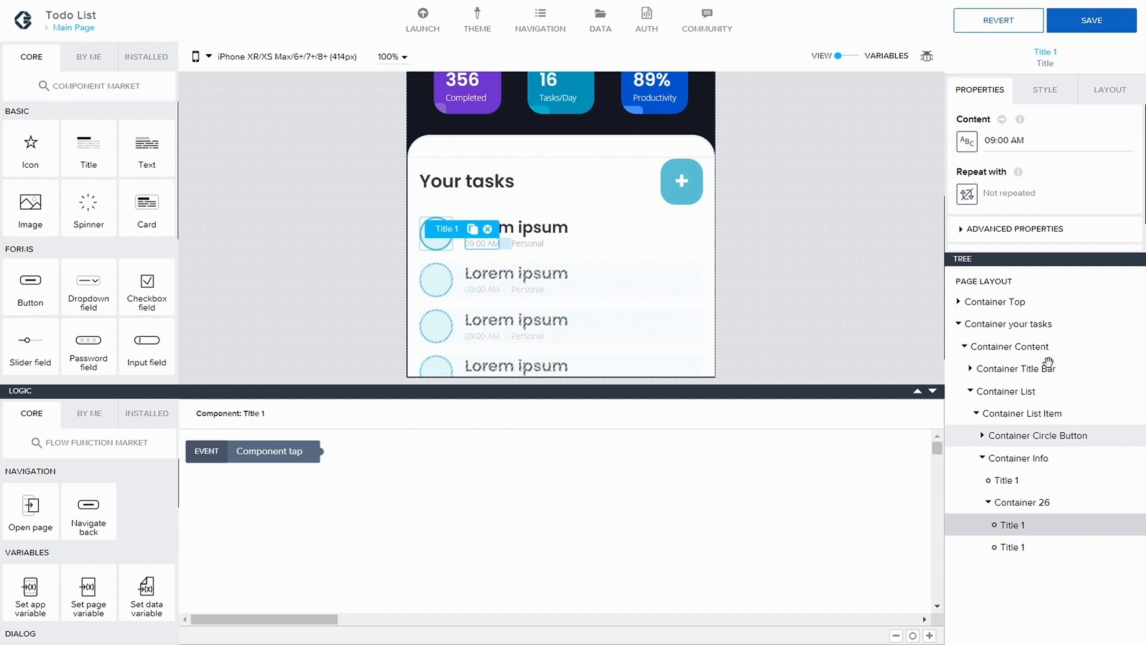
{"action": "left_click", "coordinate": [967, 141]}
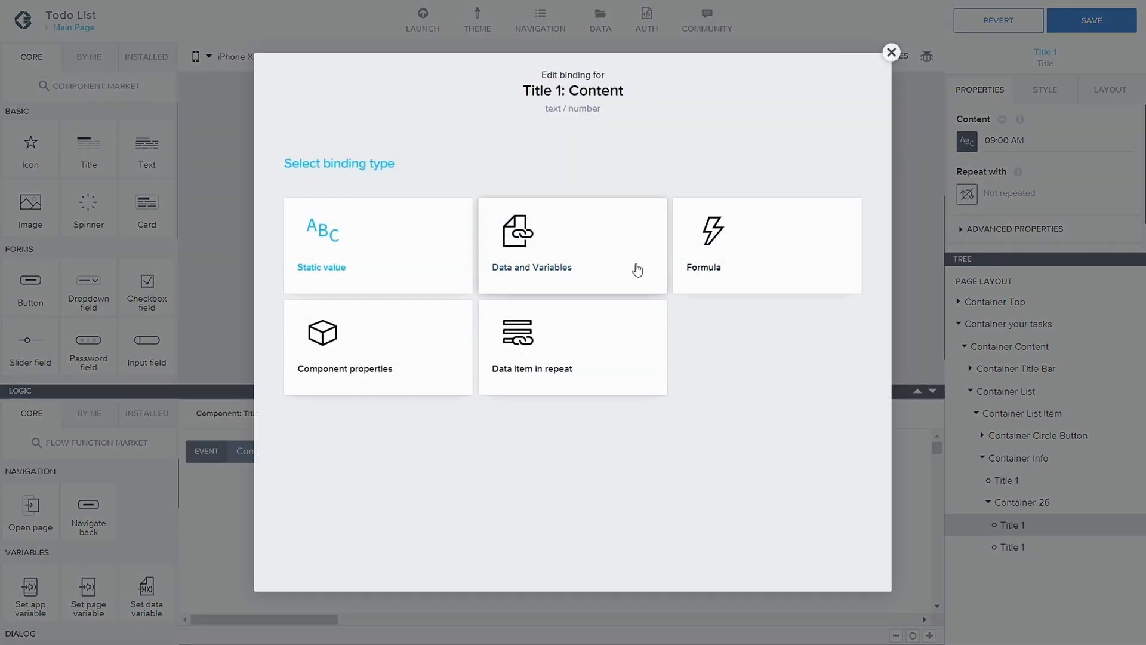
{"action": "left_click", "coordinate": [526, 374]}
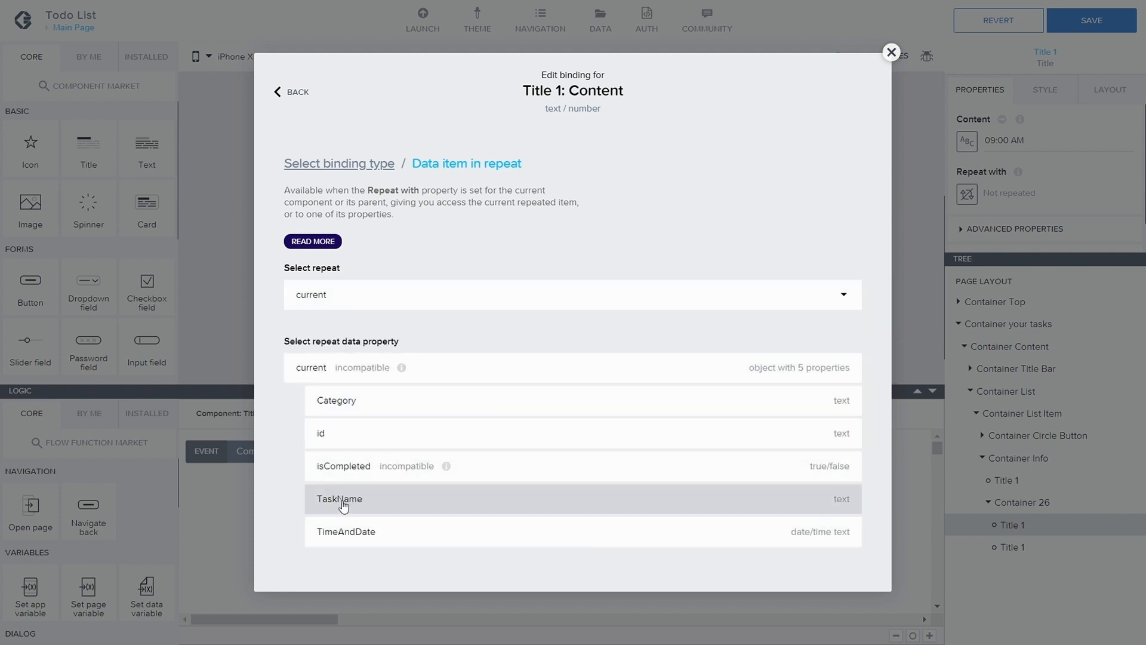
{"action": "left_click", "coordinate": [346, 529]}
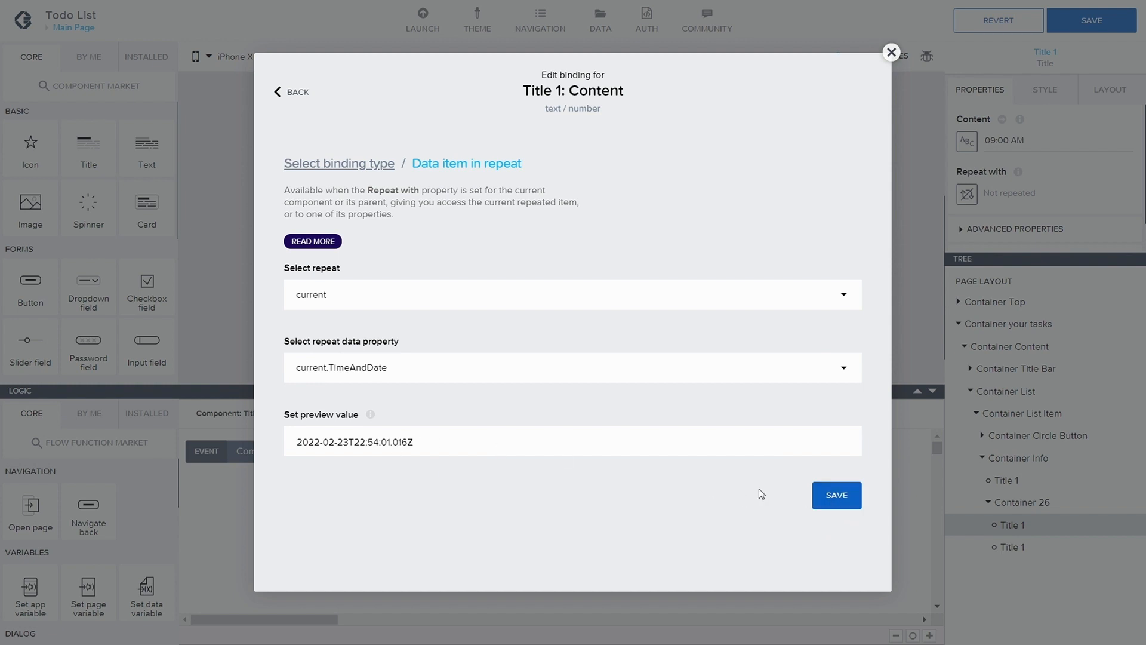
{"action": "left_click", "coordinate": [429, 367]}
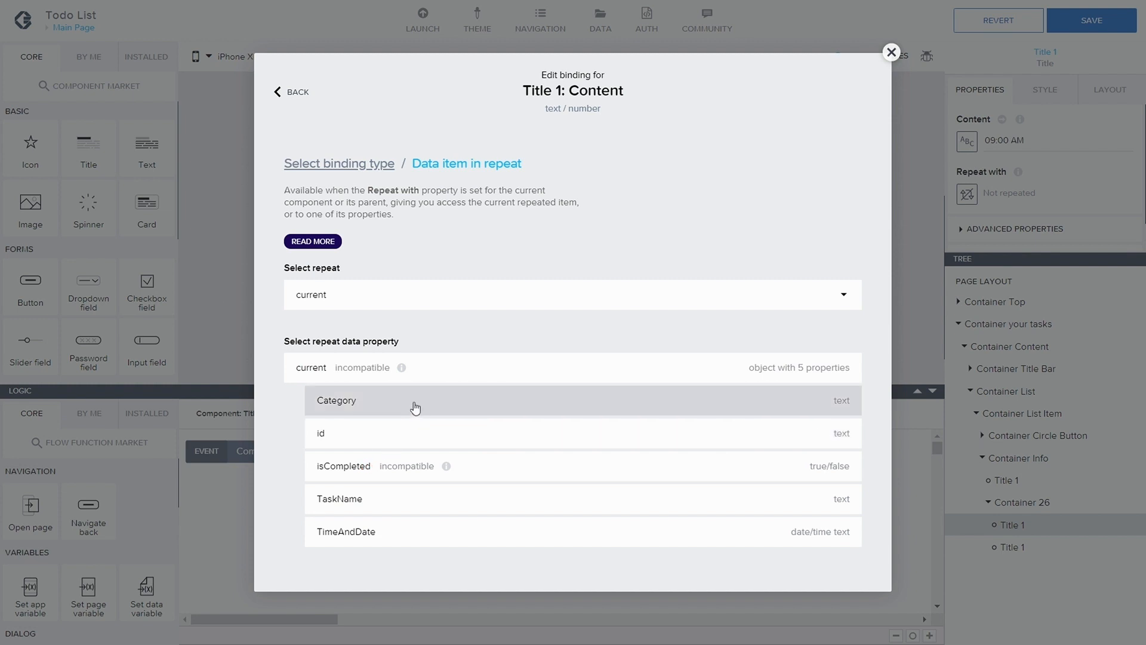
{"action": "left_click", "coordinate": [459, 297]}
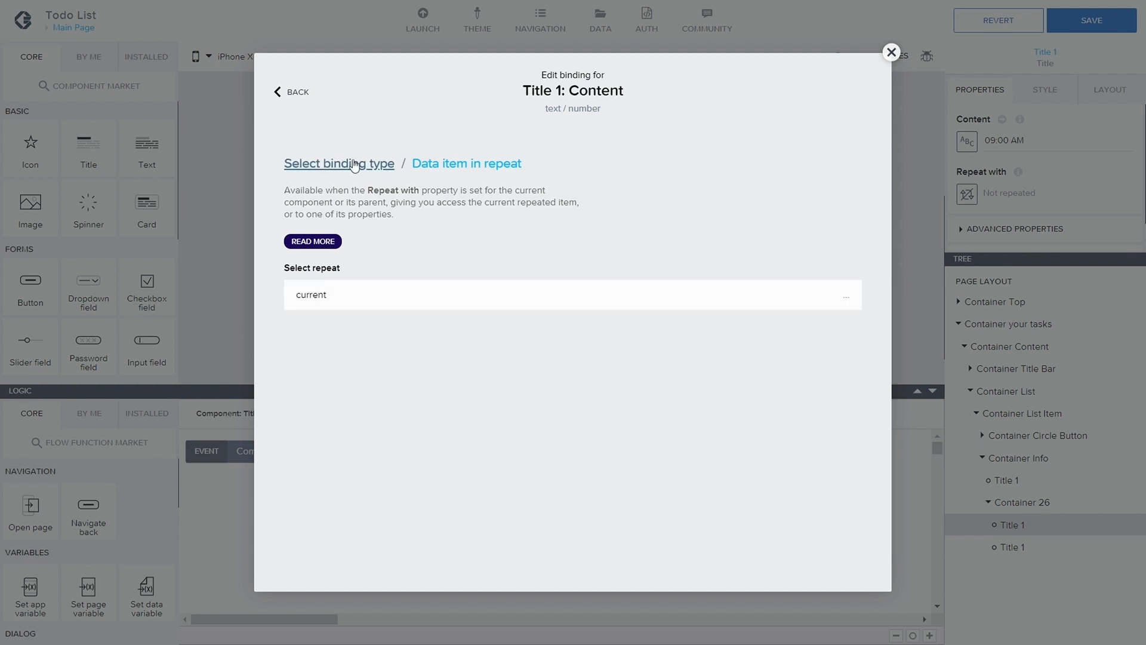
{"action": "left_click", "coordinate": [382, 163]}
- Choose a formula binding for the title's content and bring up the reference for the Date function FORMAT_DATETIME_LOCAL
{"action": "left_click", "coordinate": [738, 250]}
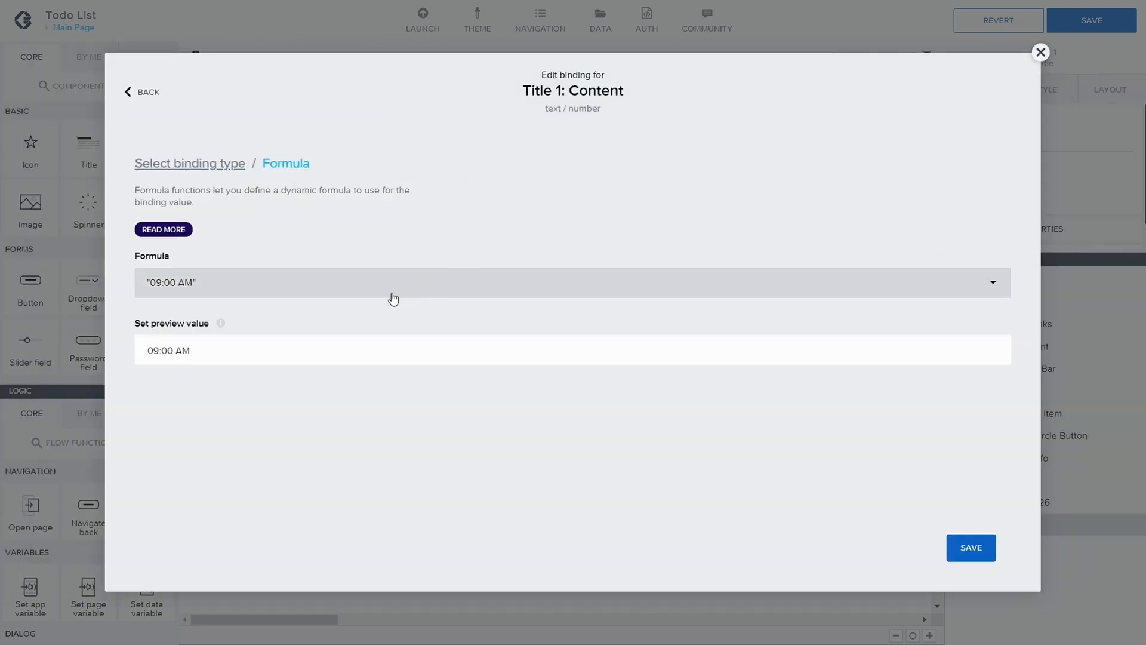
{"action": "left_click", "coordinate": [302, 298]}
{"action": "scroll", "coordinate": [218, 358], "scroll_direction": "down", "scroll_amount": 1}
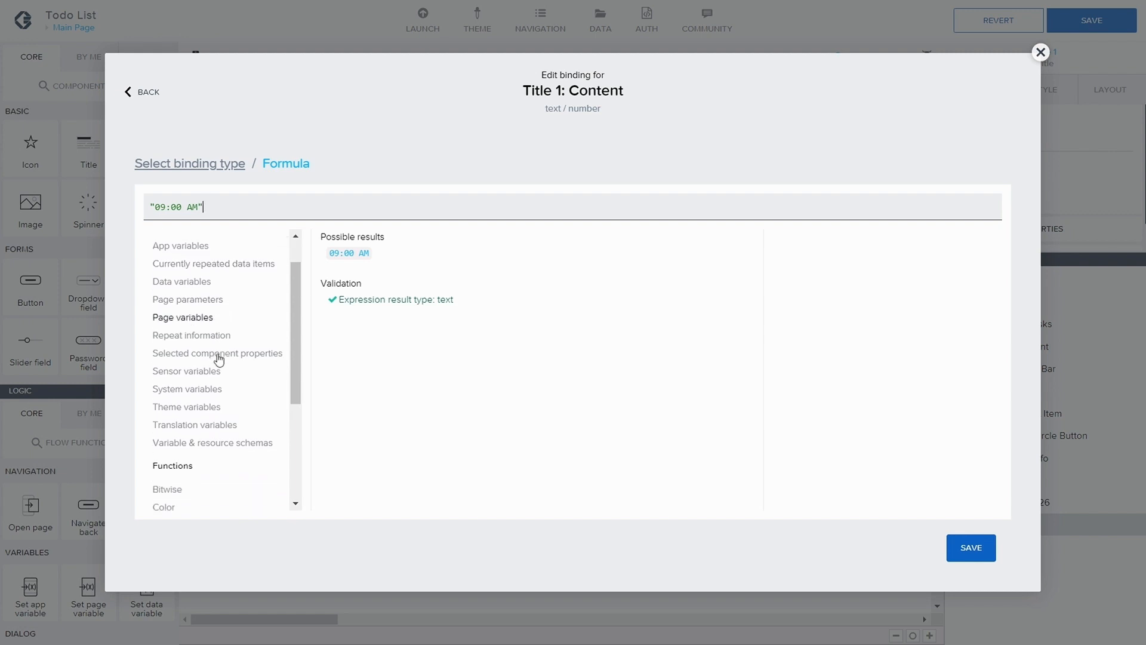
{"action": "scroll", "coordinate": [217, 359], "scroll_direction": "up", "scroll_amount": 1}
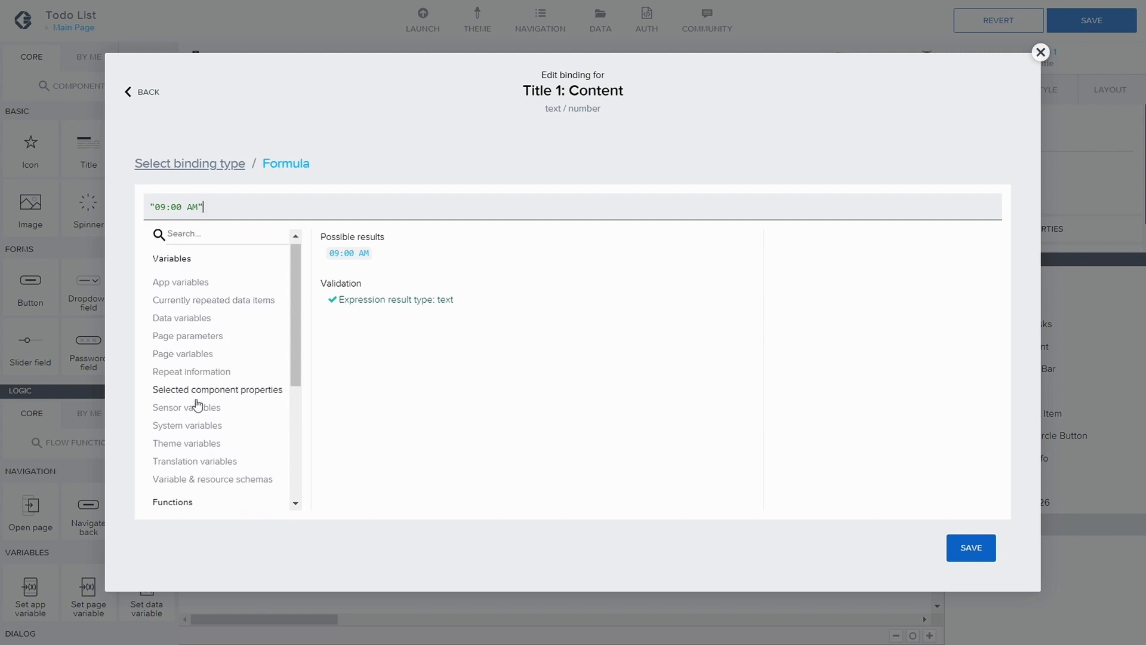
{"action": "scroll", "coordinate": [194, 418], "scroll_direction": "down", "scroll_amount": 3}
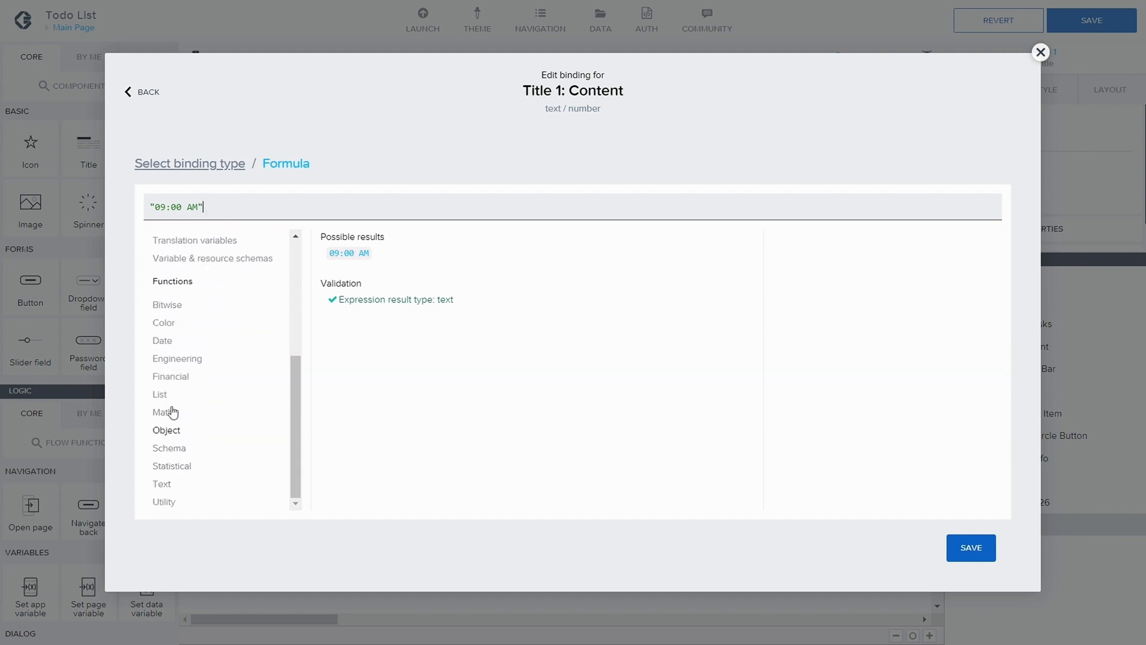
{"action": "left_click", "coordinate": [169, 340]}
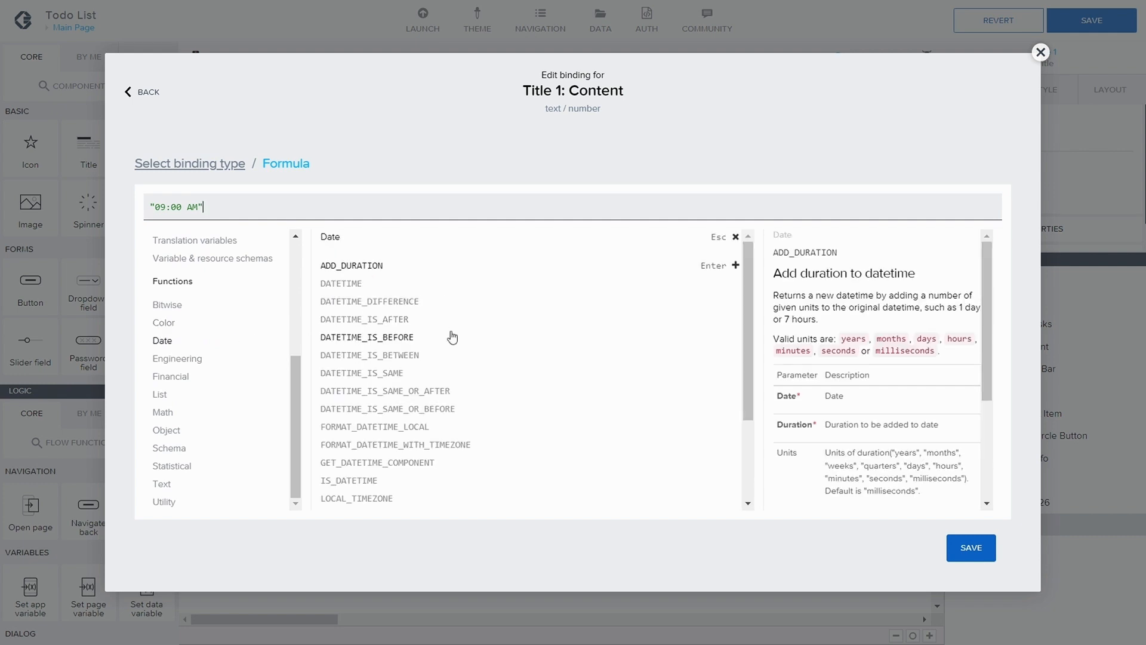
{"action": "scroll", "coordinate": [449, 343], "scroll_direction": "down", "scroll_amount": 1}
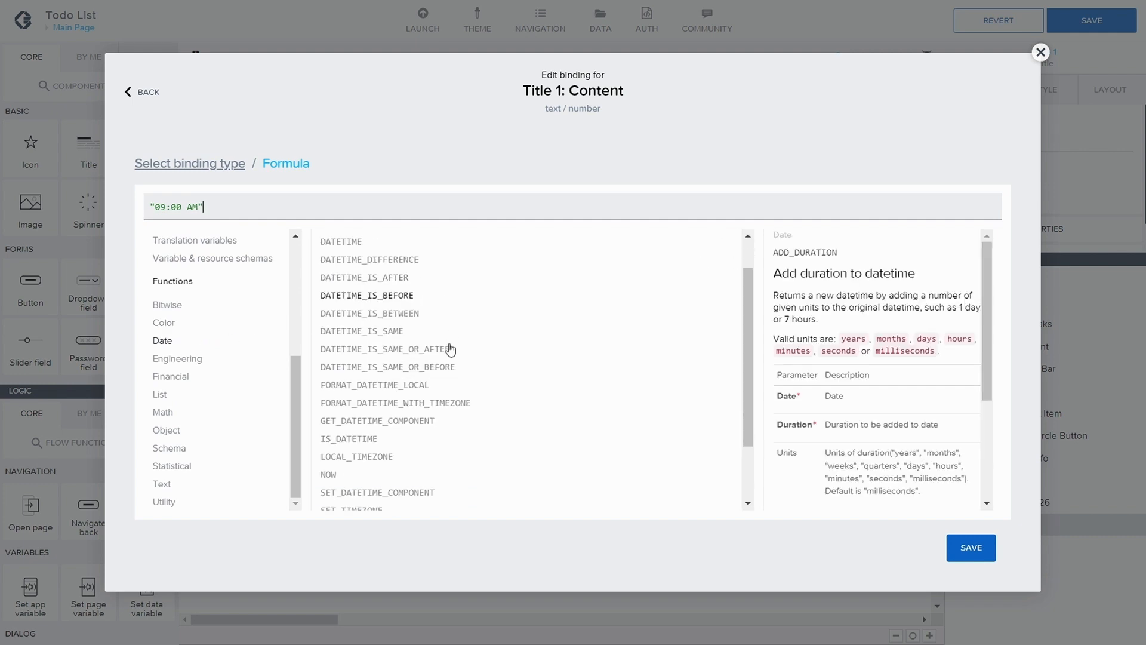
{"action": "left_click", "coordinate": [394, 386]}
{"action": "scroll", "coordinate": [800, 385], "scroll_direction": "down", "scroll_amount": 3}
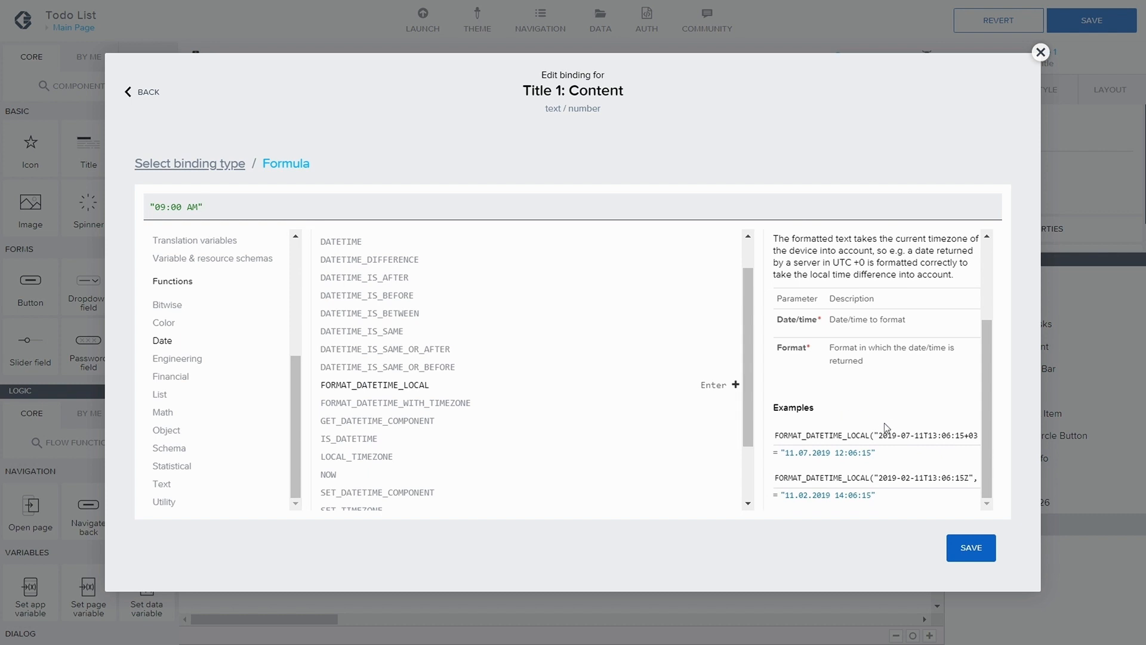
- Copy the format string DD.MM.YYYY HH:mm:ss from the first FORMAT_DATETIME_LOCAL example
{"action": "left_click_drag", "start_coordinate": [895, 442], "coordinate": [1047, 448]}
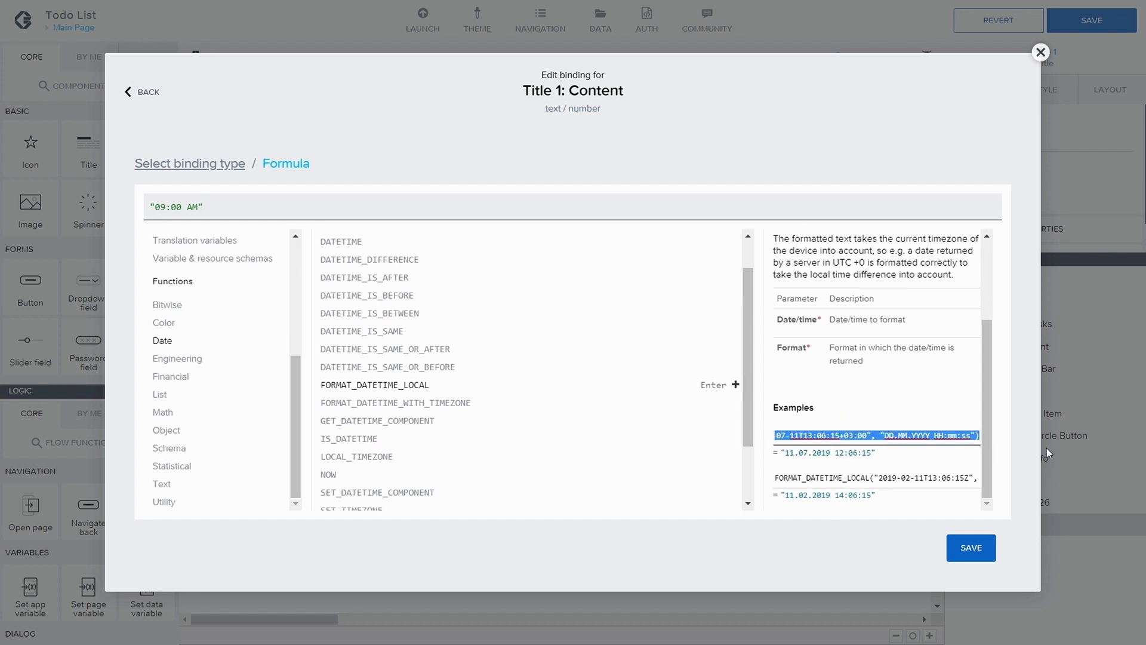
{"action": "left_click", "coordinate": [930, 436]}
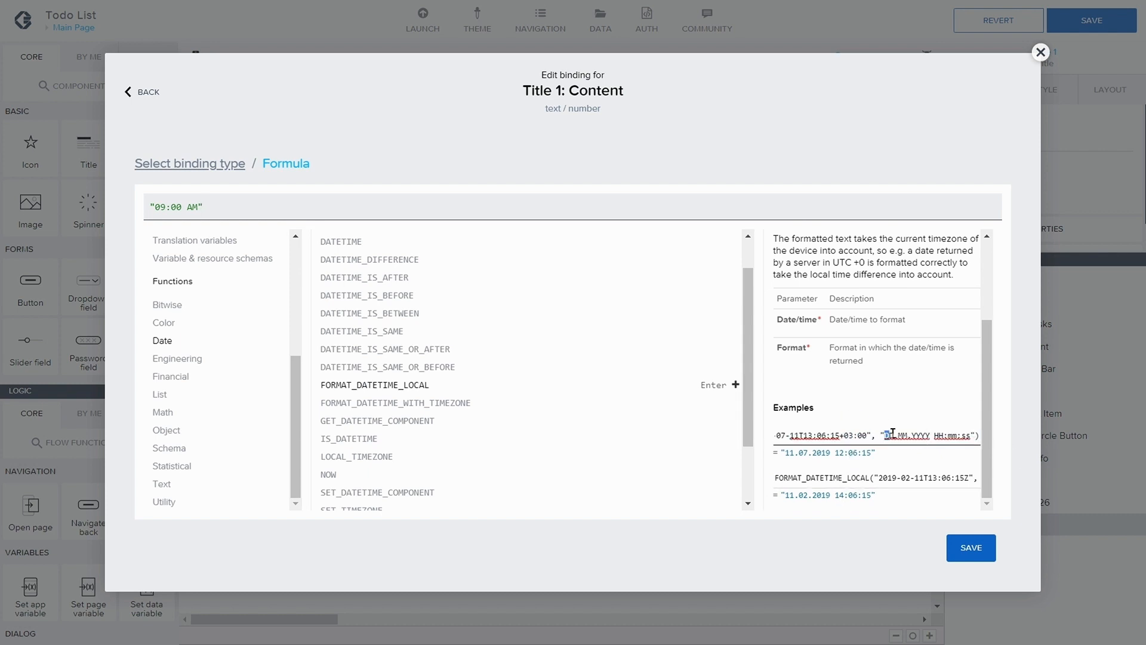
{"action": "left_click_drag", "start_coordinate": [892, 434], "coordinate": [964, 436]}
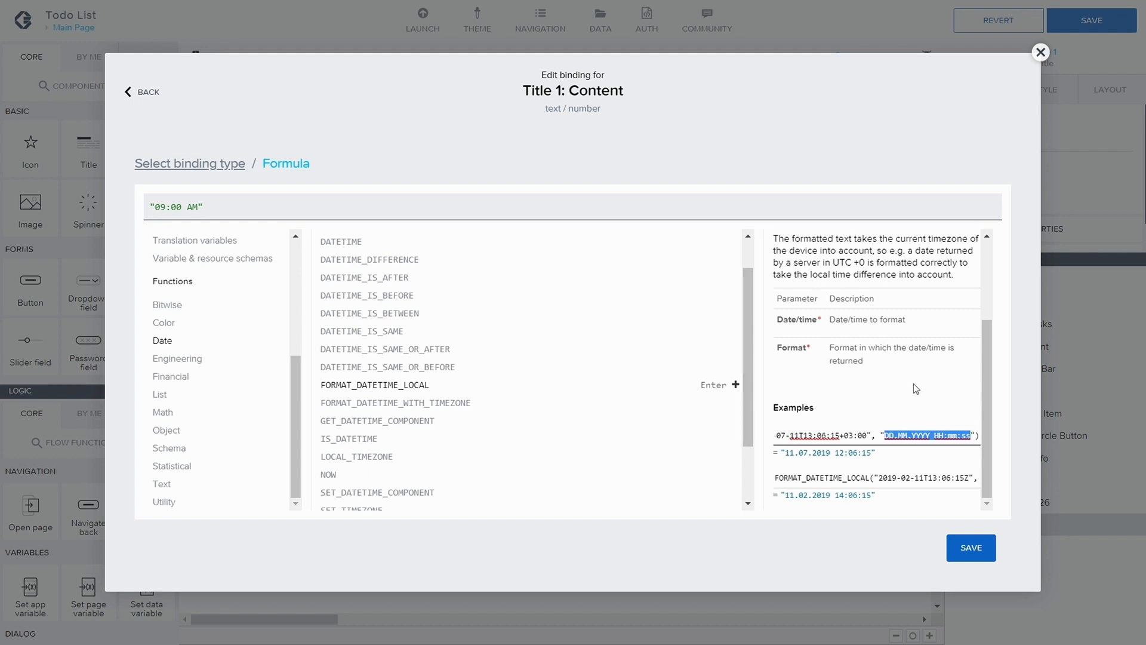
{"action": "left_click", "coordinate": [867, 388]}
{"action": "scroll", "coordinate": [422, 300], "scroll_direction": "up", "scroll_amount": 1}
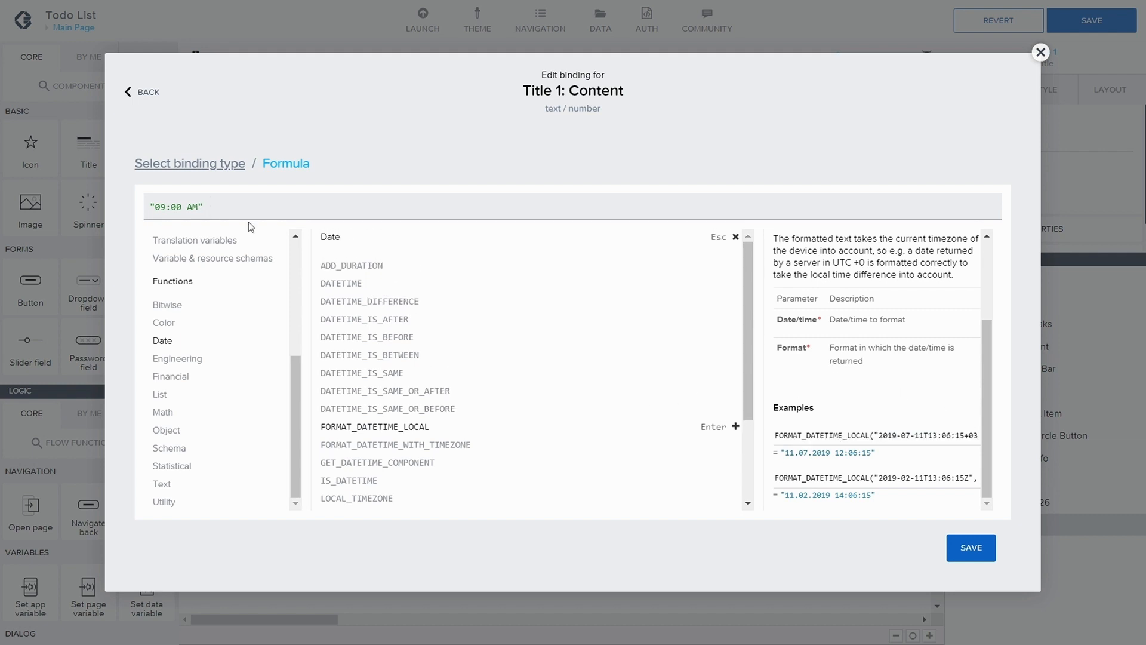
- Insert the FORMAT_DATETIME_LOCAL function into the formula and remove the "09:00 AM" text in front of it
{"action": "scroll", "coordinate": [406, 347], "scroll_direction": "down", "scroll_amount": 1}
{"action": "left_click", "coordinate": [401, 344]}
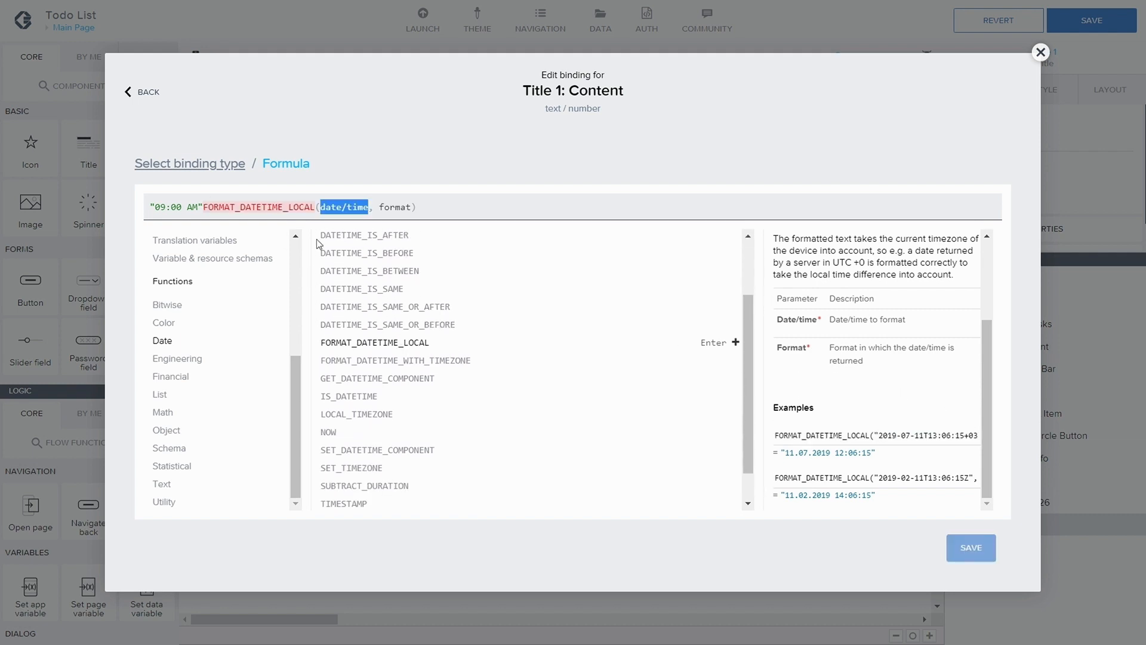
{"action": "left_click", "coordinate": [205, 209]}
{"action": "left_click_drag", "start_coordinate": [200, 207], "coordinate": [31, 147]}
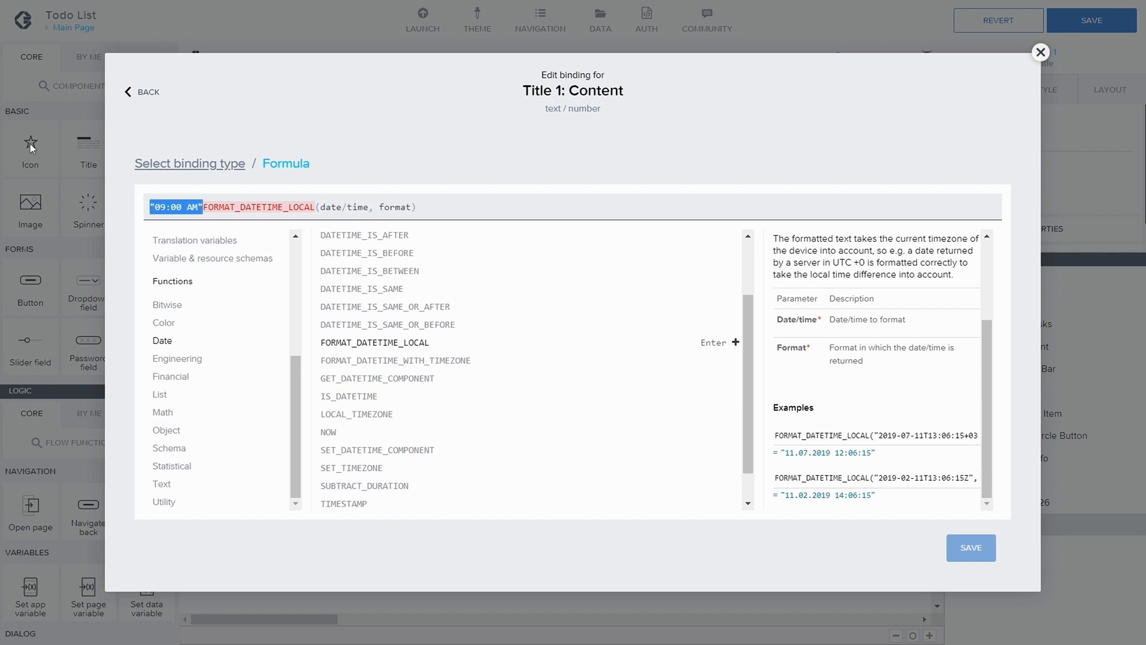
{"action": "key", "text": "ctrl+x"}
- Replace the function's date/time argument with the repeated data item repeated.current.TimeAndDate
{"action": "left_click", "coordinate": [291, 205]}
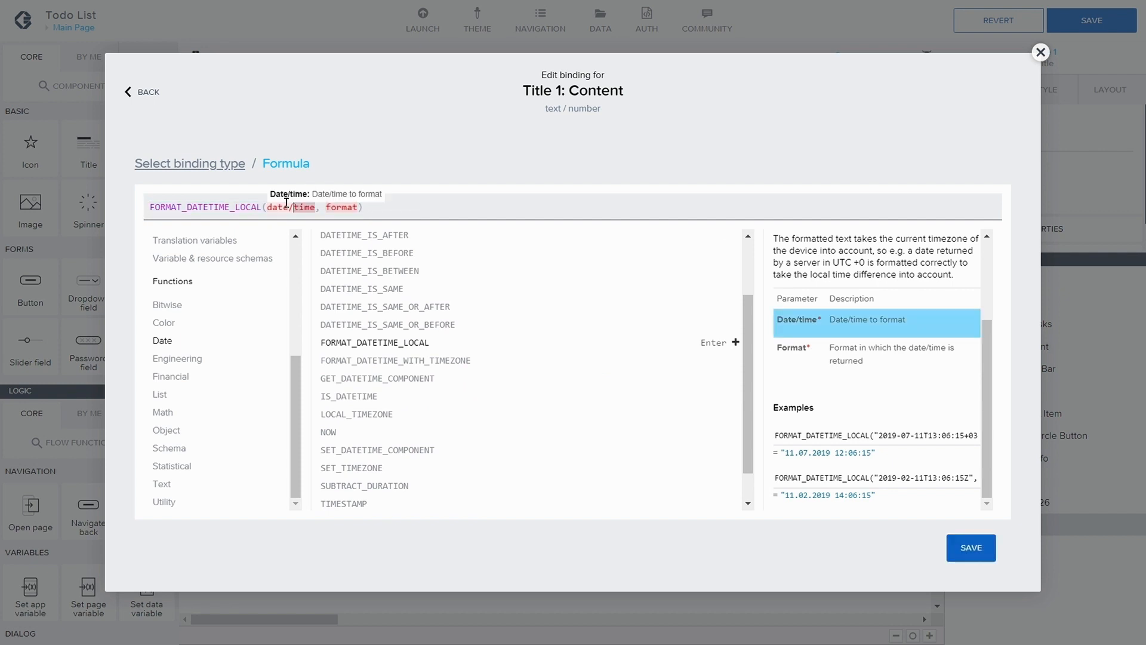
{"action": "left_click_drag", "start_coordinate": [268, 209], "coordinate": [308, 207]}
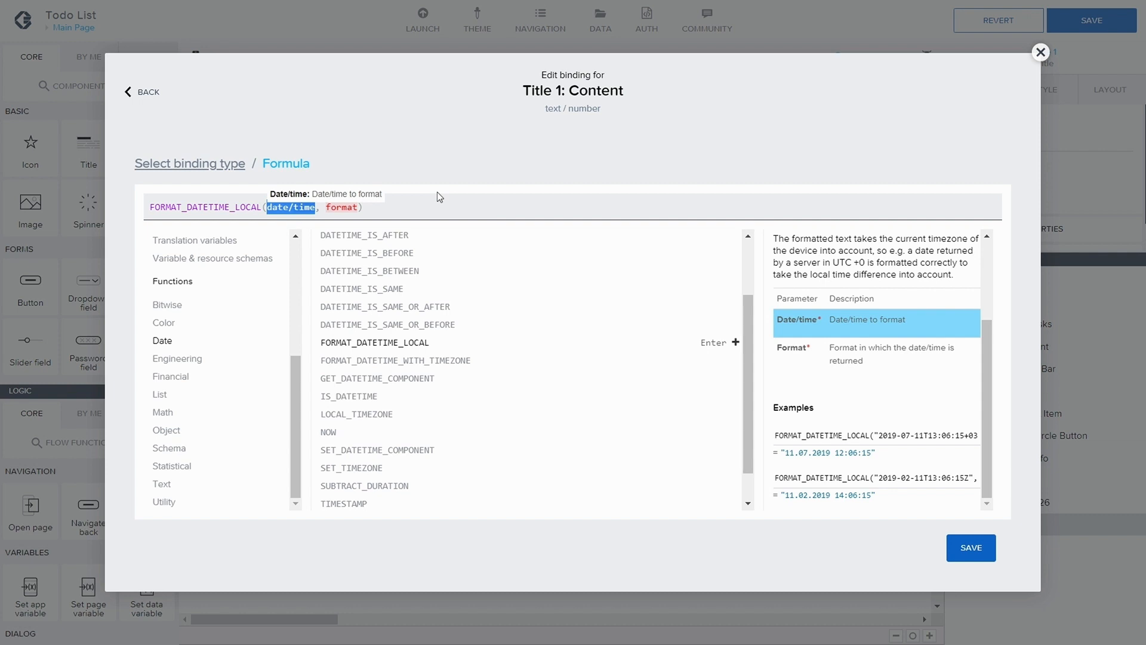
{"action": "key", "text": "BackSpace"}
{"action": "scroll", "coordinate": [219, 363], "scroll_direction": "up", "scroll_amount": 5}
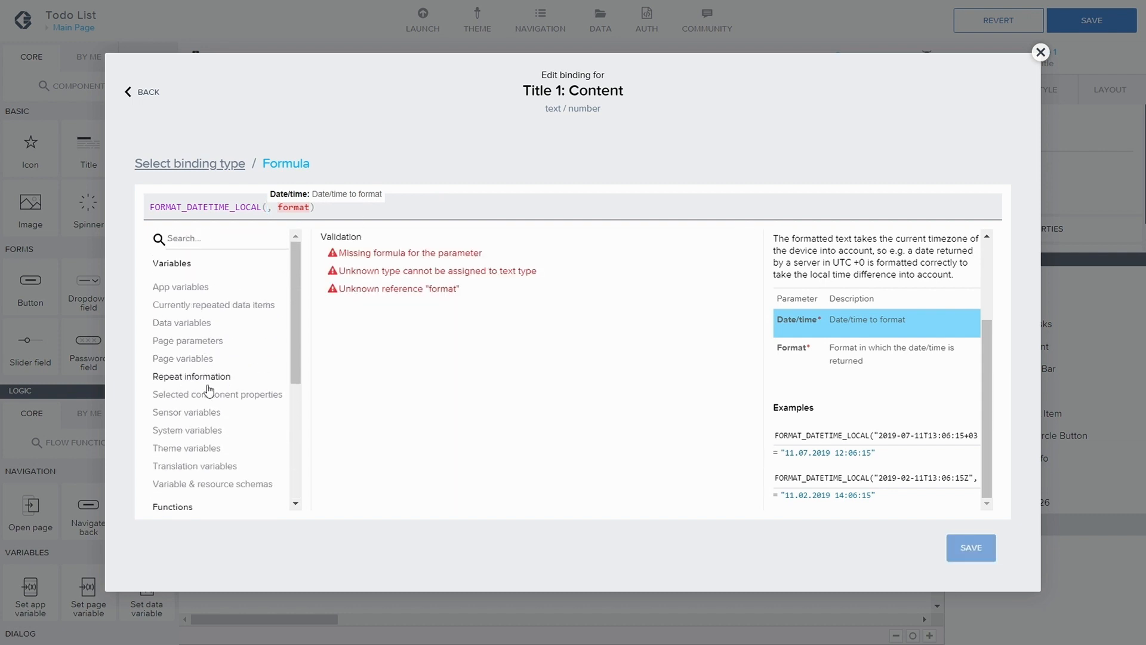
{"action": "left_click", "coordinate": [225, 397]}
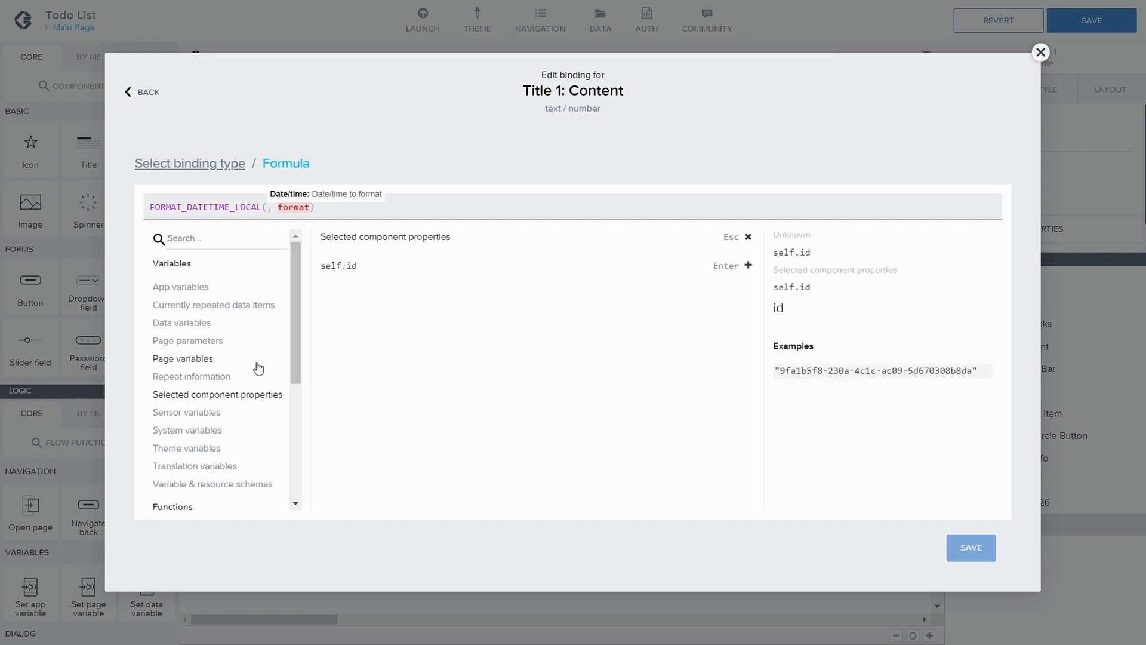
{"action": "left_click", "coordinate": [210, 306]}
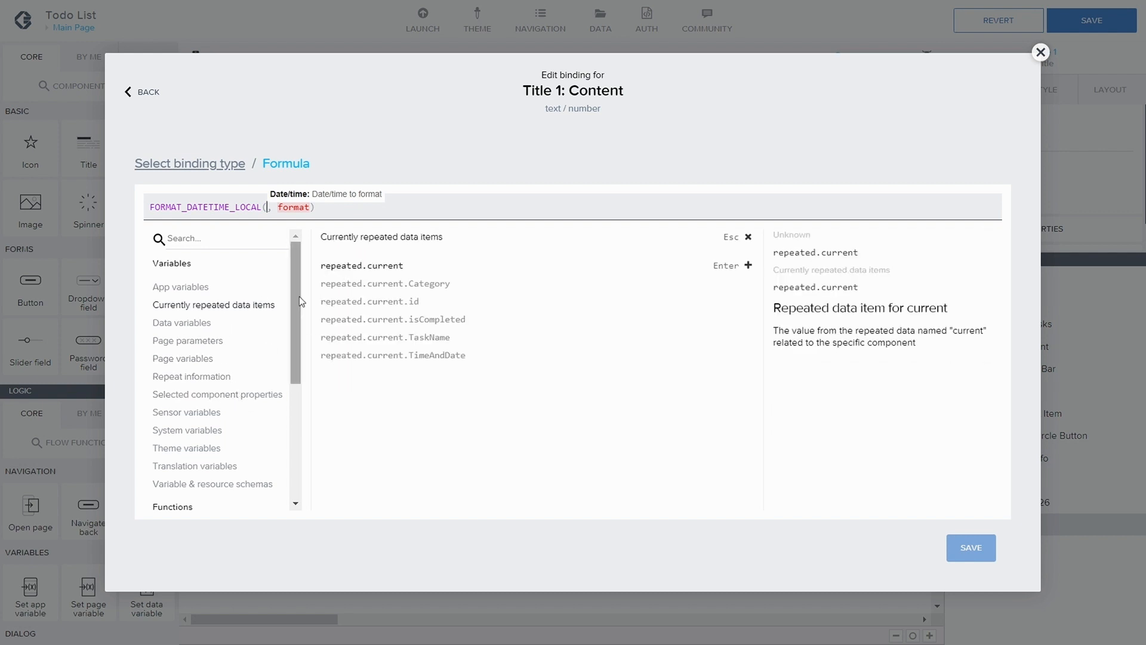
{"action": "left_click", "coordinate": [382, 356]}
- Replace the format argument with the copied string in quotation marks, "DD.MM.YYYY HH:mm:ss"
{"action": "left_click", "coordinate": [445, 207]}
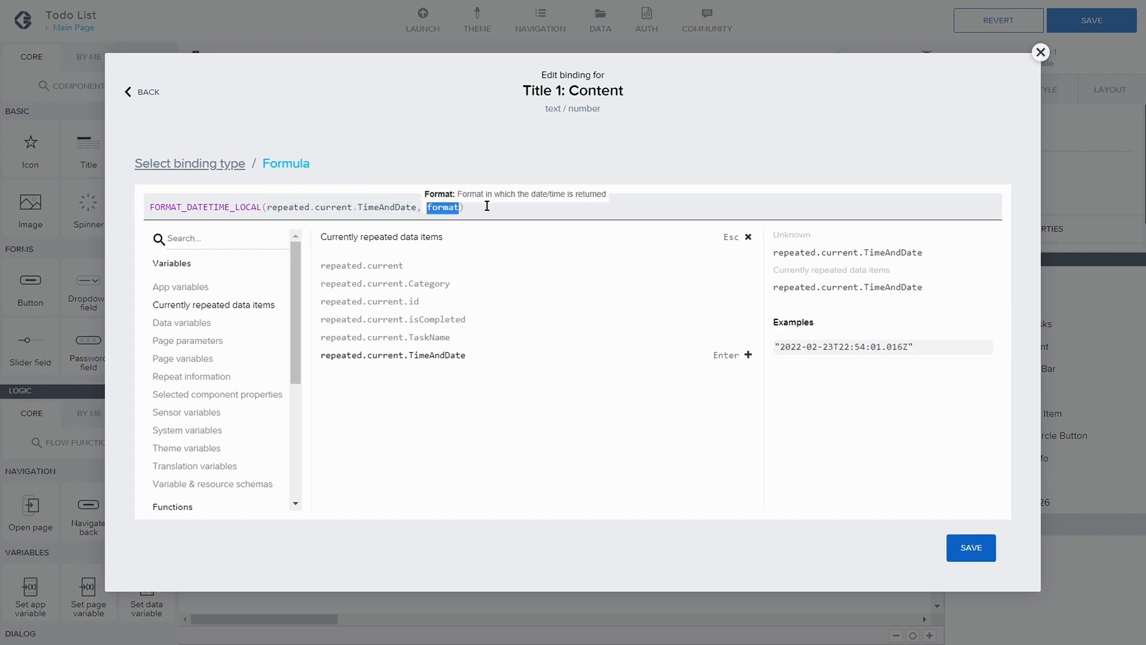
{"action": "key", "text": "ctrl+v"}
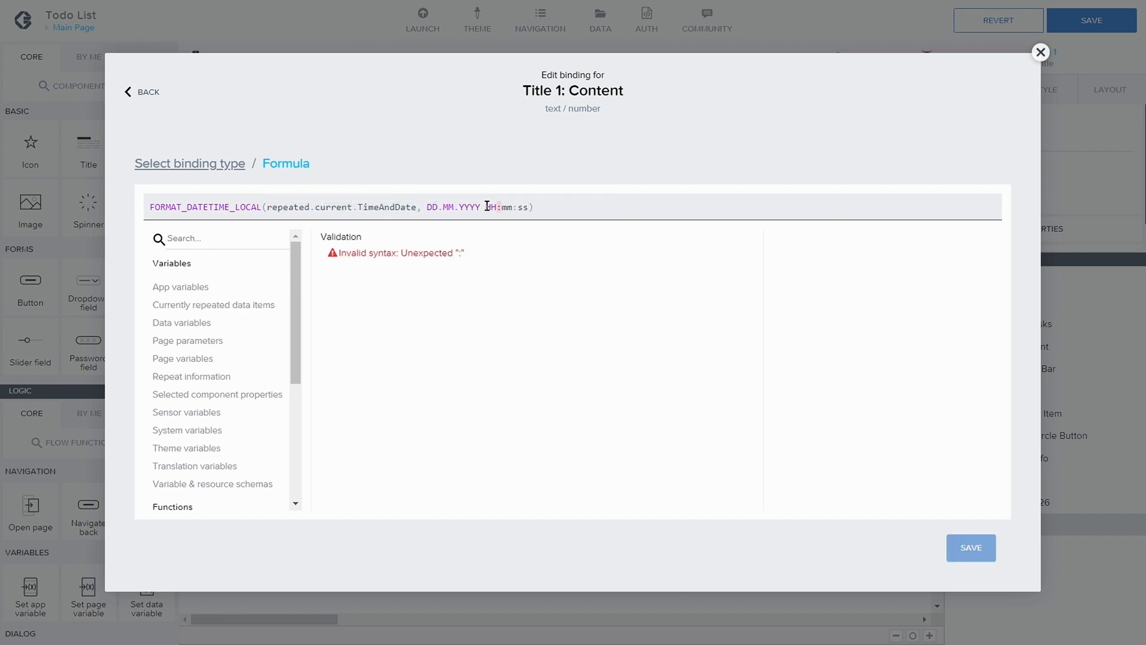
{"action": "key", "text": "ctrl+z"}
{"action": "type", "text": "\"\""}
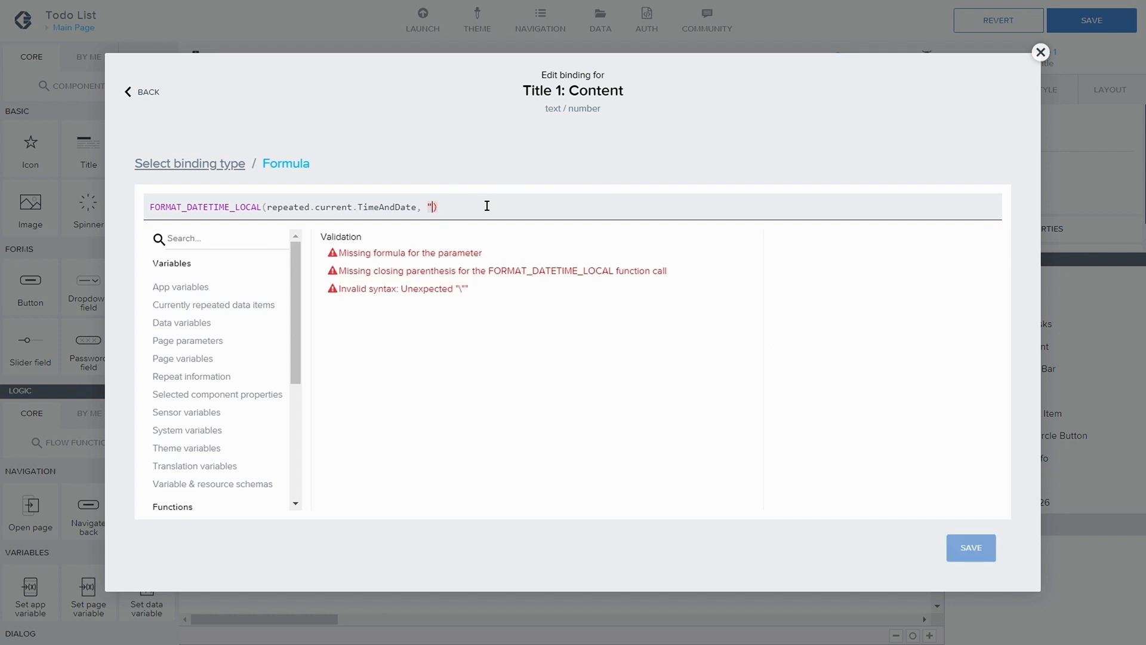
{"action": "key", "text": "Left"}
{"action": "key", "text": "ctrl+v"}
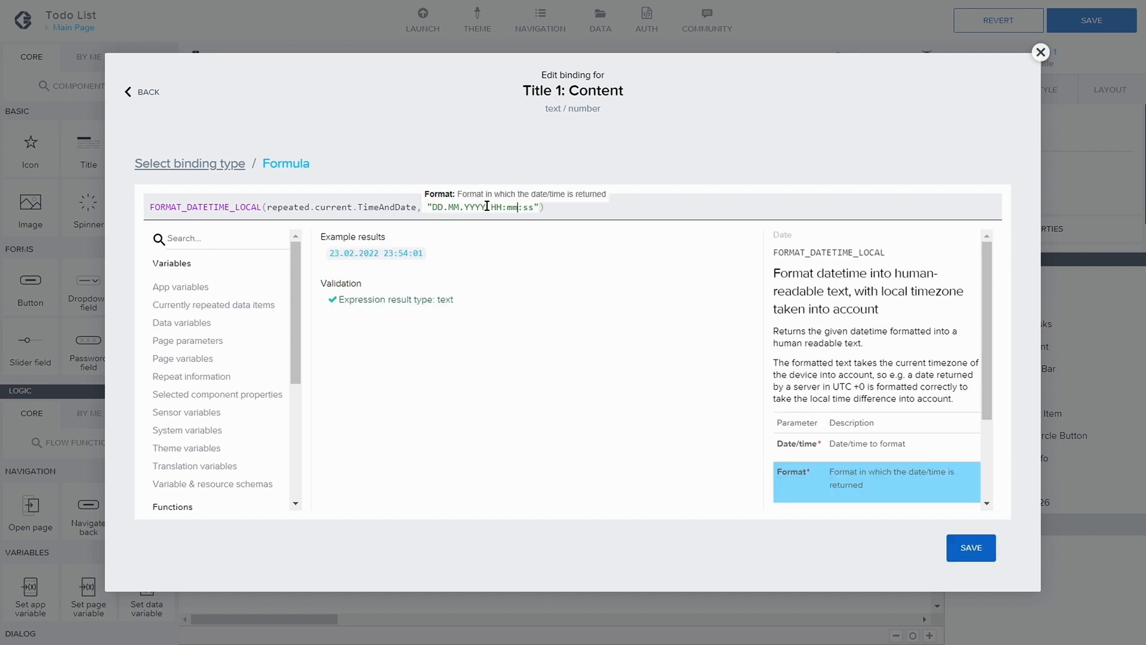
- Shorten the formula's format argument to "HH:mm" and save the binding of the time title
{"action": "key", "text": "BackSpace"}
{"action": "key", "text": "BackSpace"}
{"action": "key", "text": "BackSpace"}
{"action": "key", "text": "BackSpace"}
{"action": "key", "text": "BackSpace"}
{"action": "key", "text": "BackSpace"}
{"action": "key", "text": "BackSpace"}
{"action": "key", "text": "BackSpace"}
{"action": "key", "text": "BackSpace"}
{"action": "key", "text": "BackSpace"}
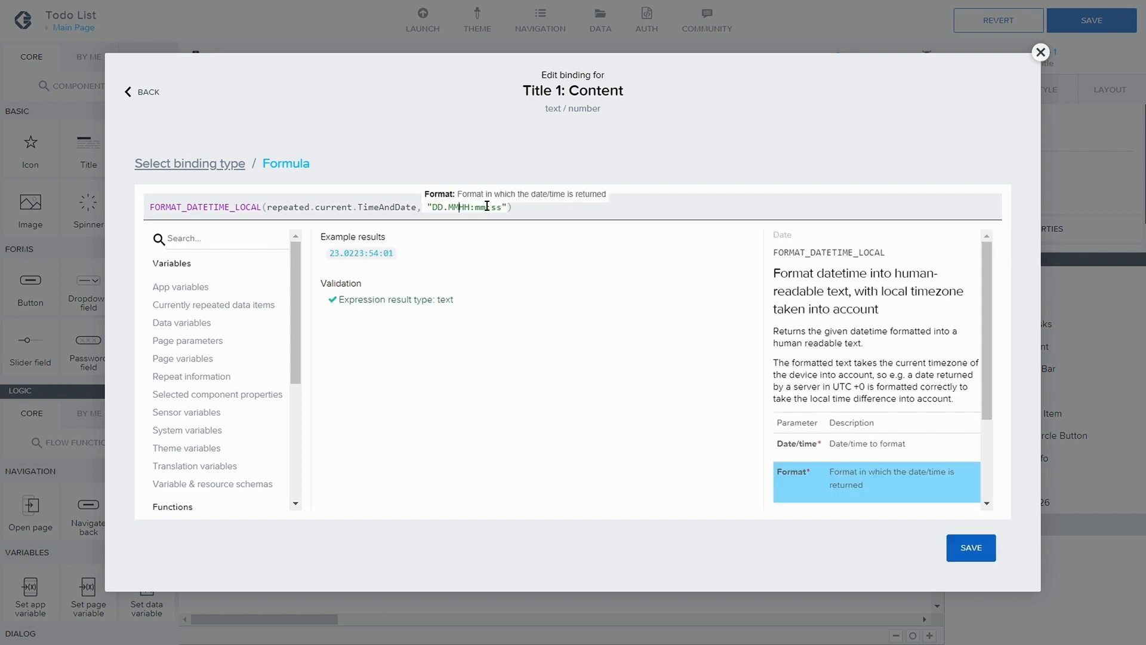
{"action": "key", "text": "BackSpace"}
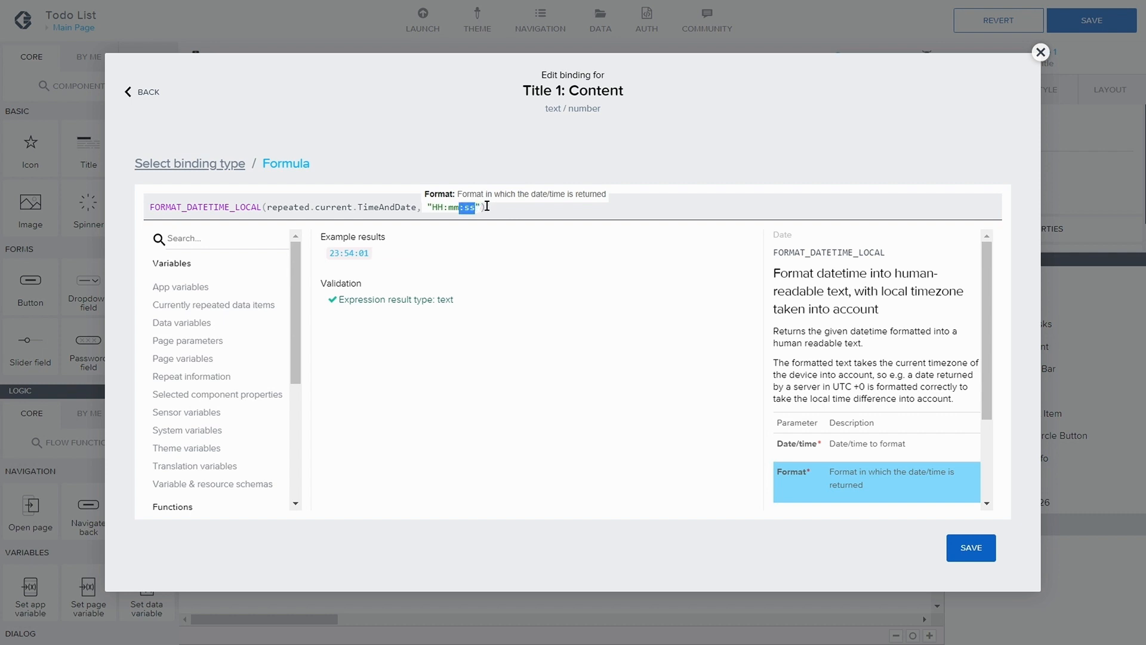
{"action": "key", "text": "BackSpace"}
{"action": "left_click", "coordinate": [509, 207]}
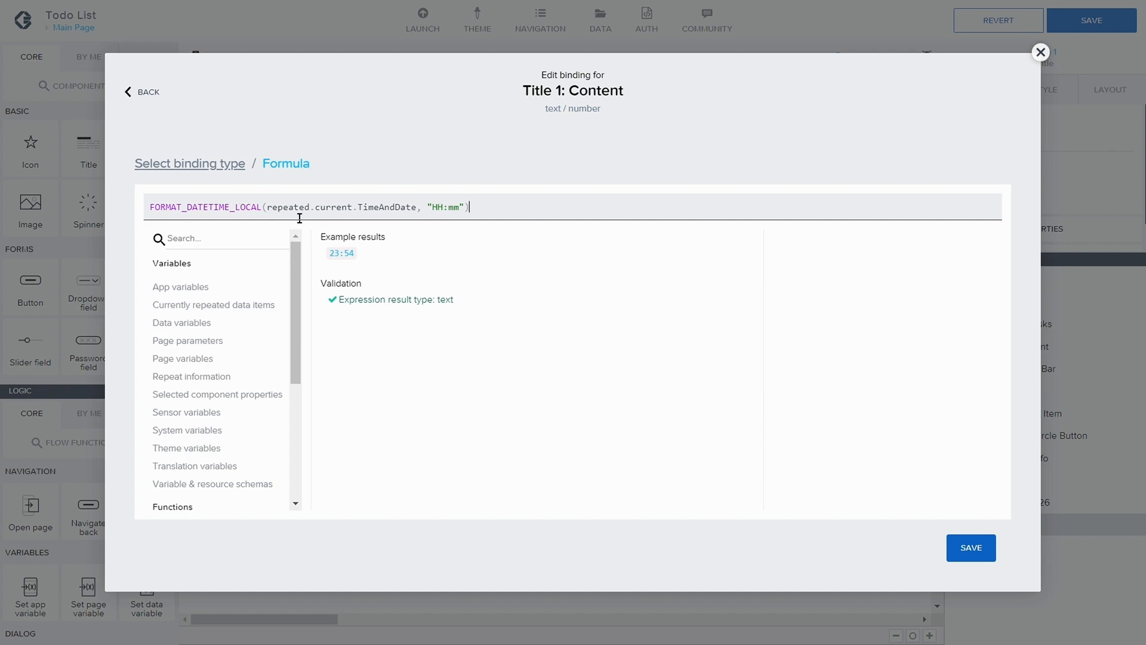
{"action": "left_click", "coordinate": [972, 547]}
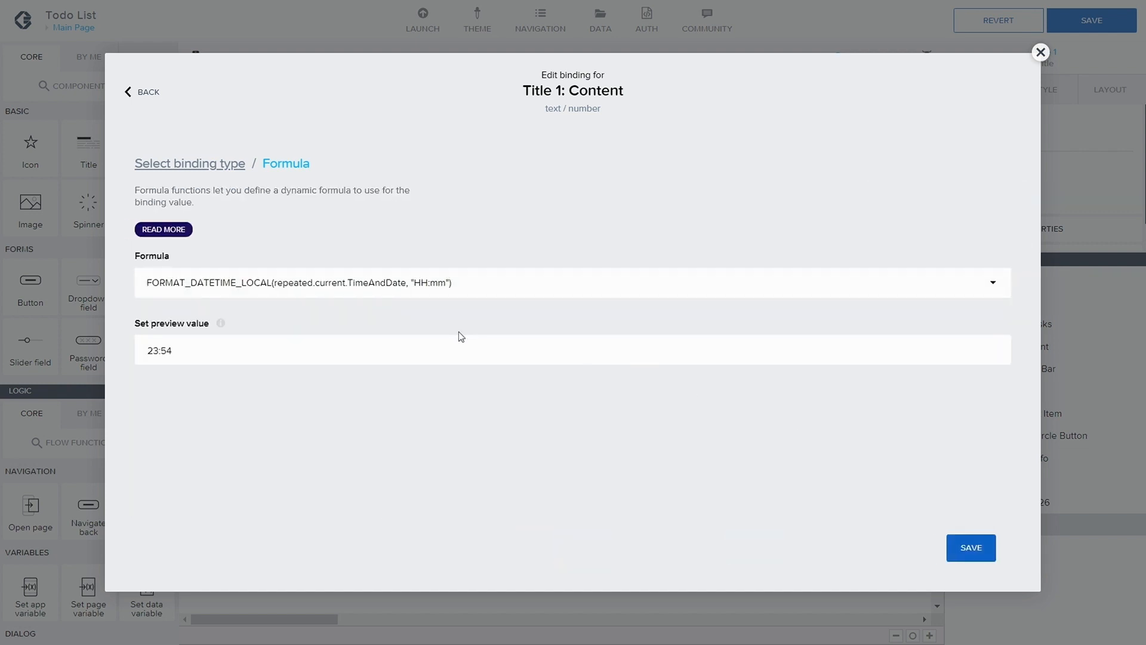
{"action": "left_click", "coordinate": [972, 548]}
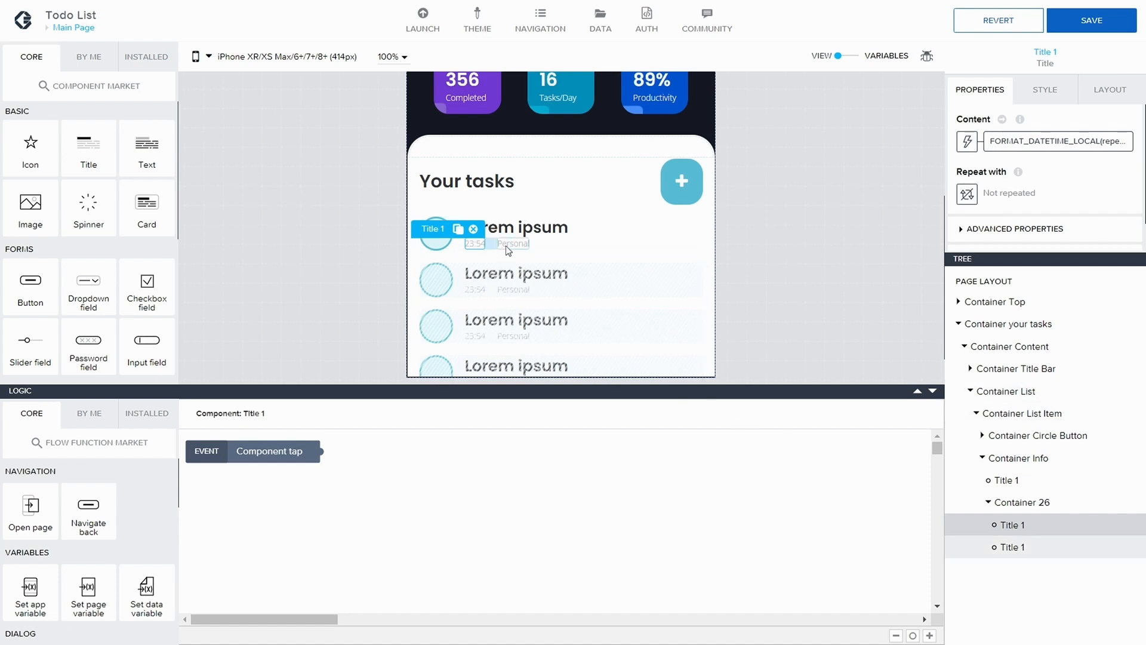
- Bind the content of the "Personal" title to the repeated data item's current.Category property and save the app
{"action": "left_click", "coordinate": [507, 244]}
{"action": "left_click", "coordinate": [967, 143]}
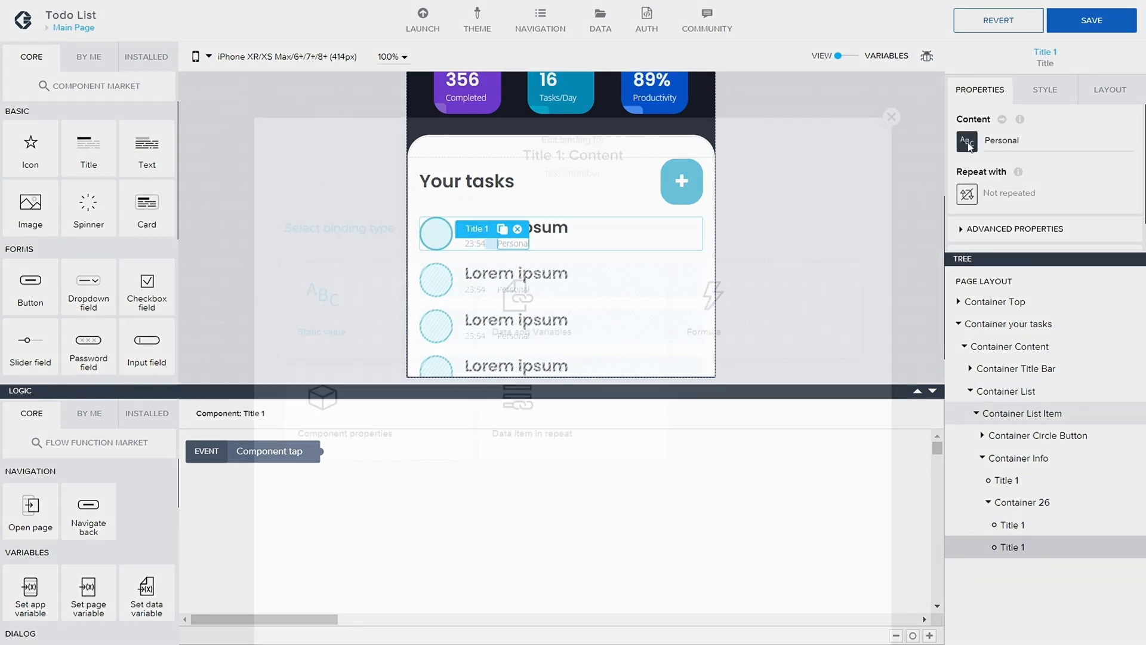
{"action": "left_click", "coordinate": [548, 349]}
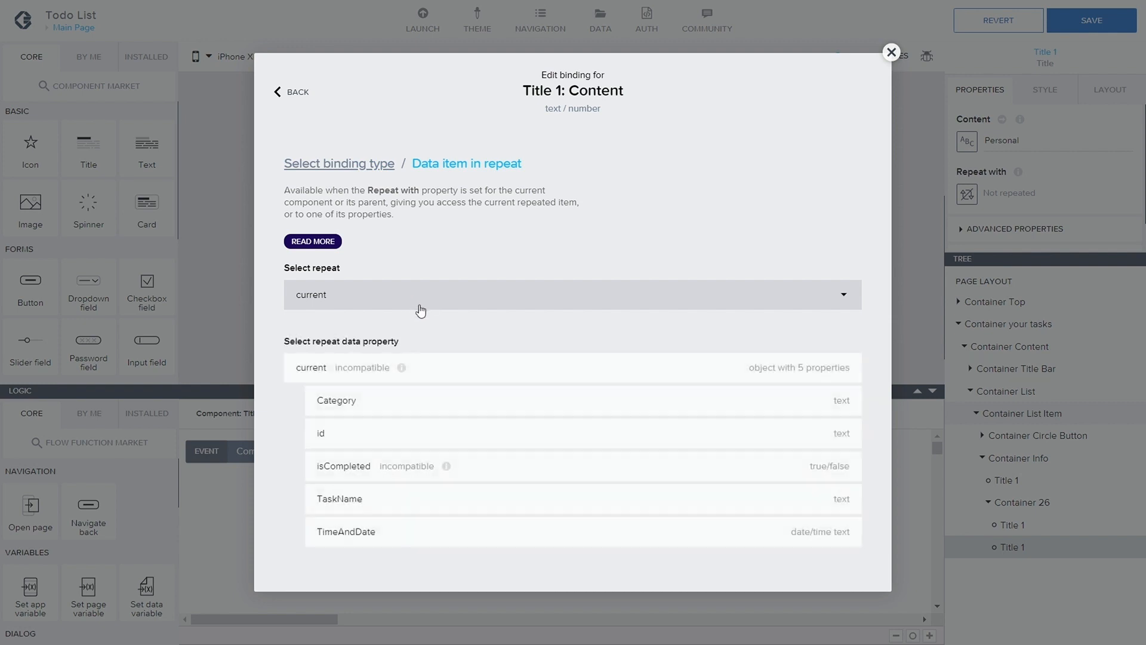
{"action": "left_click", "coordinate": [363, 406]}
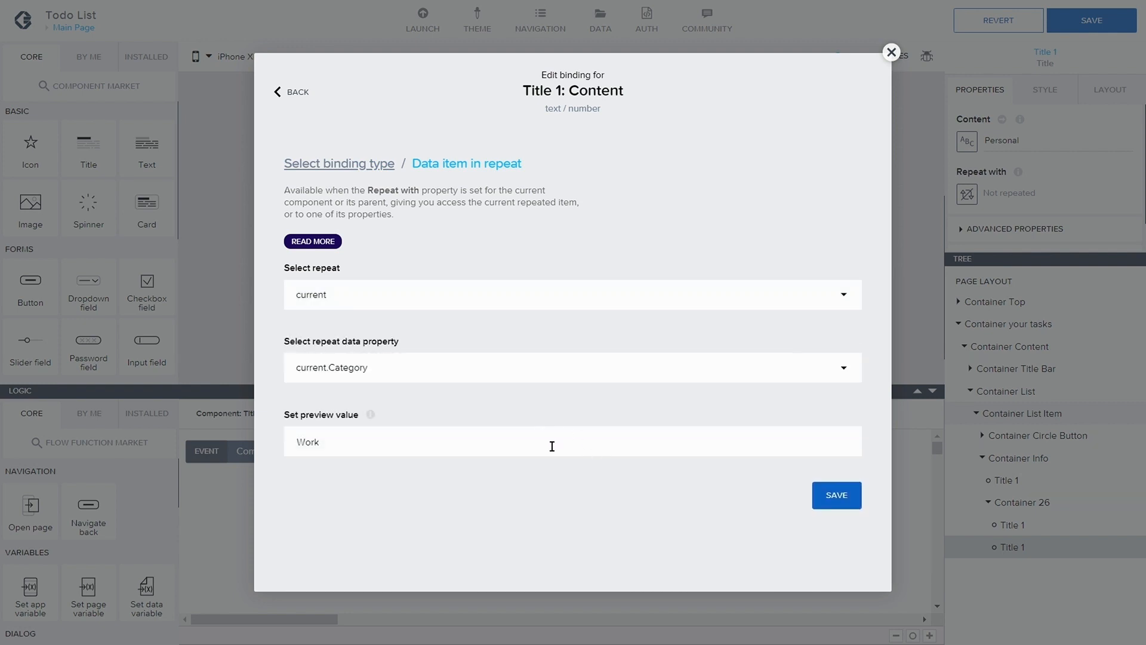
{"action": "left_click", "coordinate": [842, 496]}
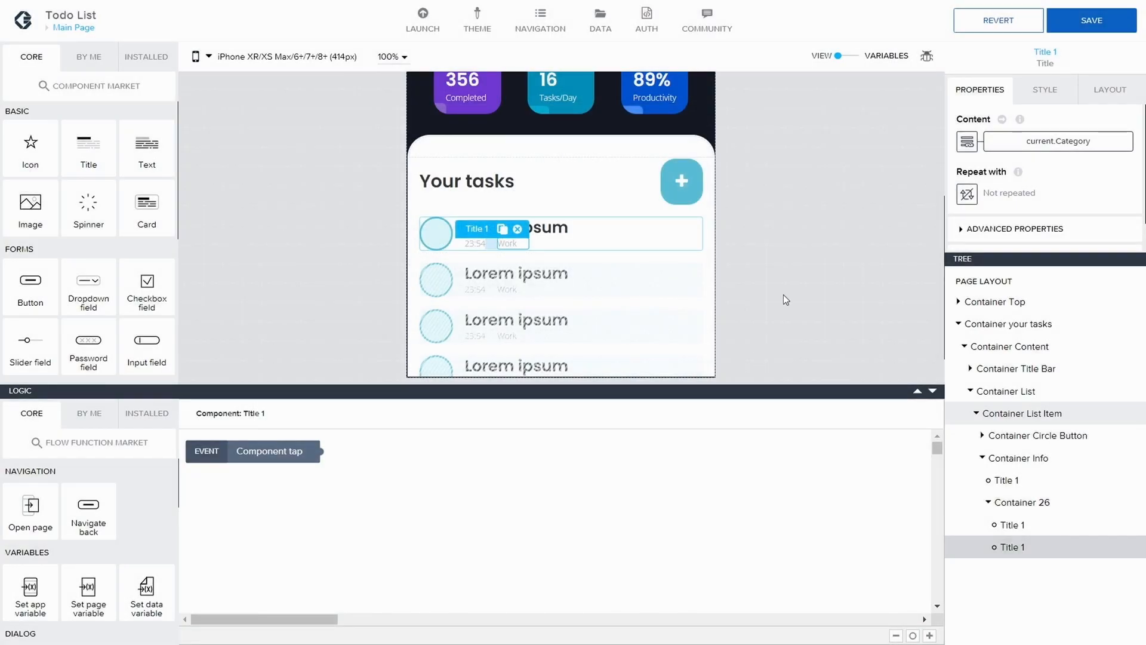
{"action": "left_click", "coordinate": [794, 237]}
{"action": "left_click", "coordinate": [1059, 26]}
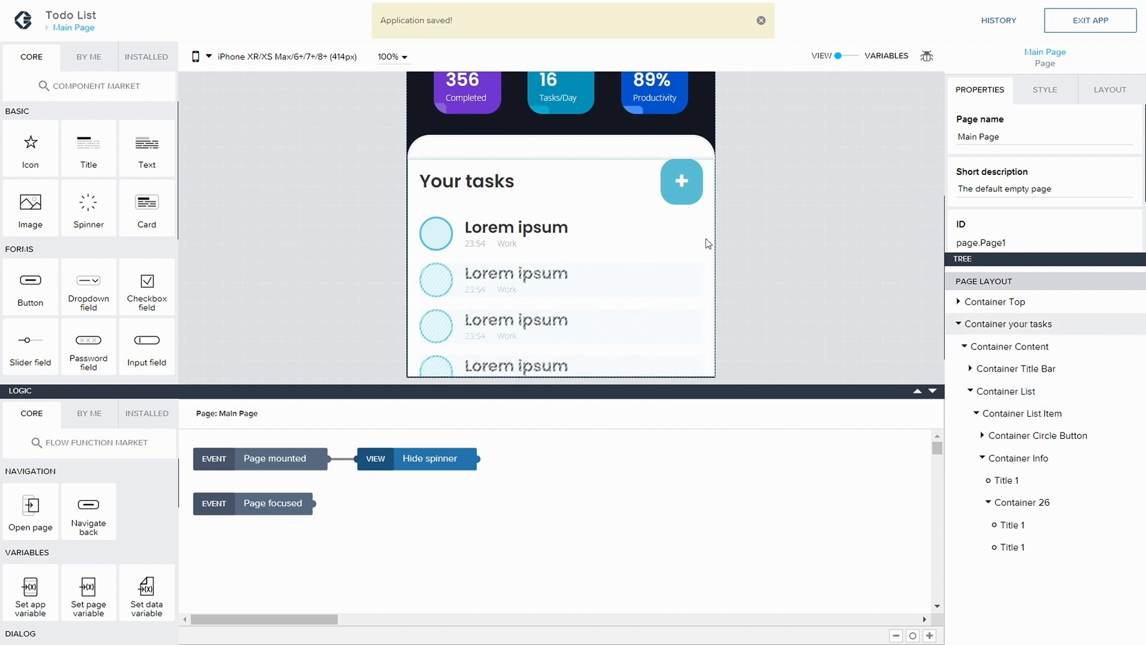
- Switch to the Enter Task page and open its page variables
{"action": "scroll", "coordinate": [723, 236], "scroll_direction": "up", "scroll_amount": 5}
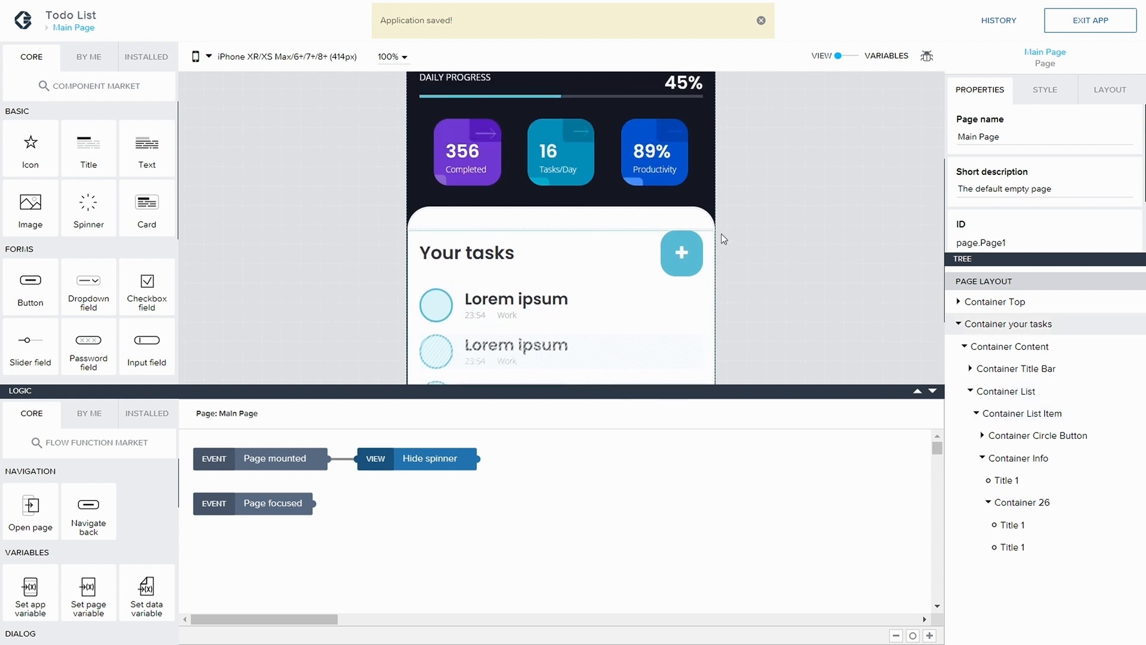
{"action": "left_click", "coordinate": [83, 27]}
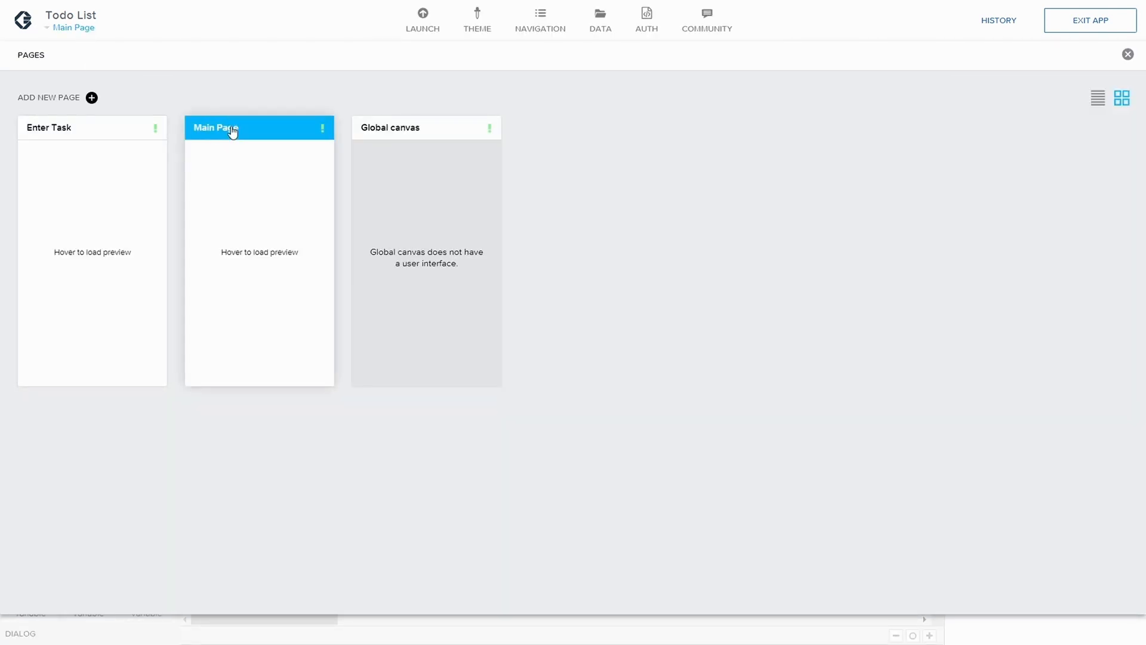
{"action": "left_click", "coordinate": [122, 130]}
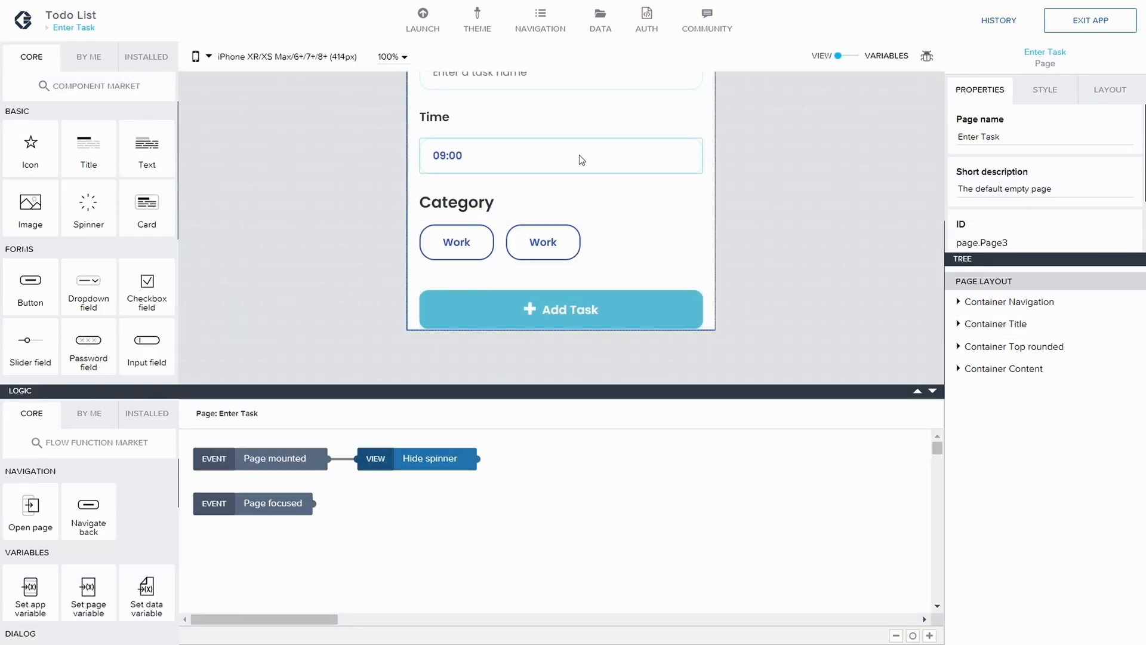
{"action": "scroll", "coordinate": [734, 188], "scroll_direction": "up", "scroll_amount": 1}
{"action": "scroll", "coordinate": [733, 186], "scroll_direction": "up", "scroll_amount": 4}
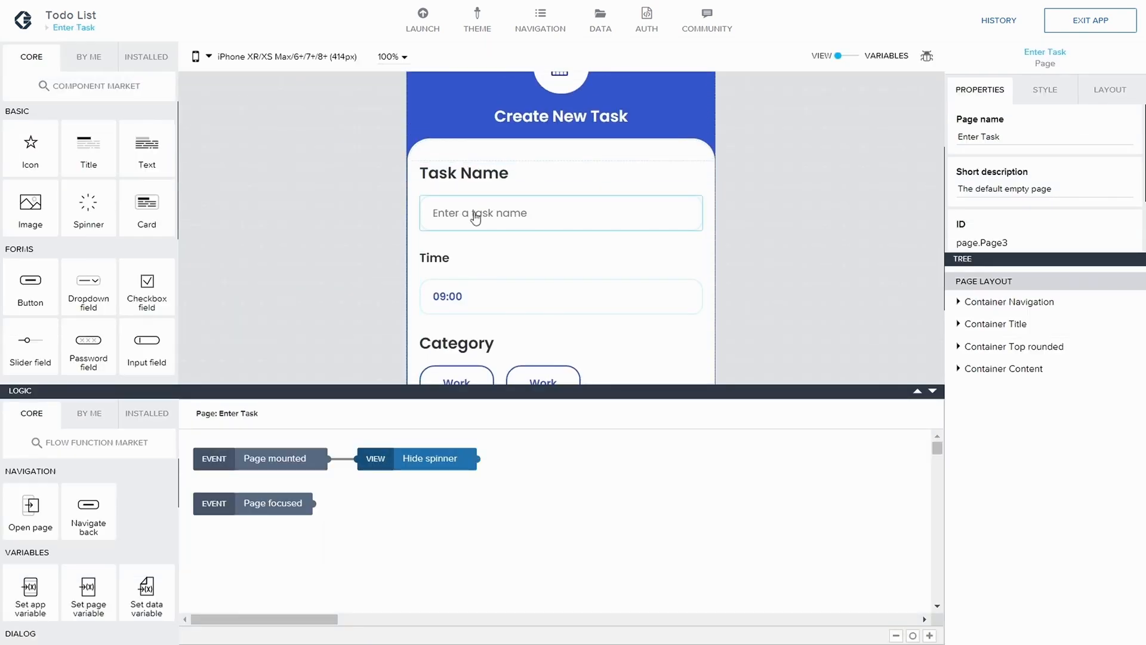
{"action": "left_click", "coordinate": [849, 57]}
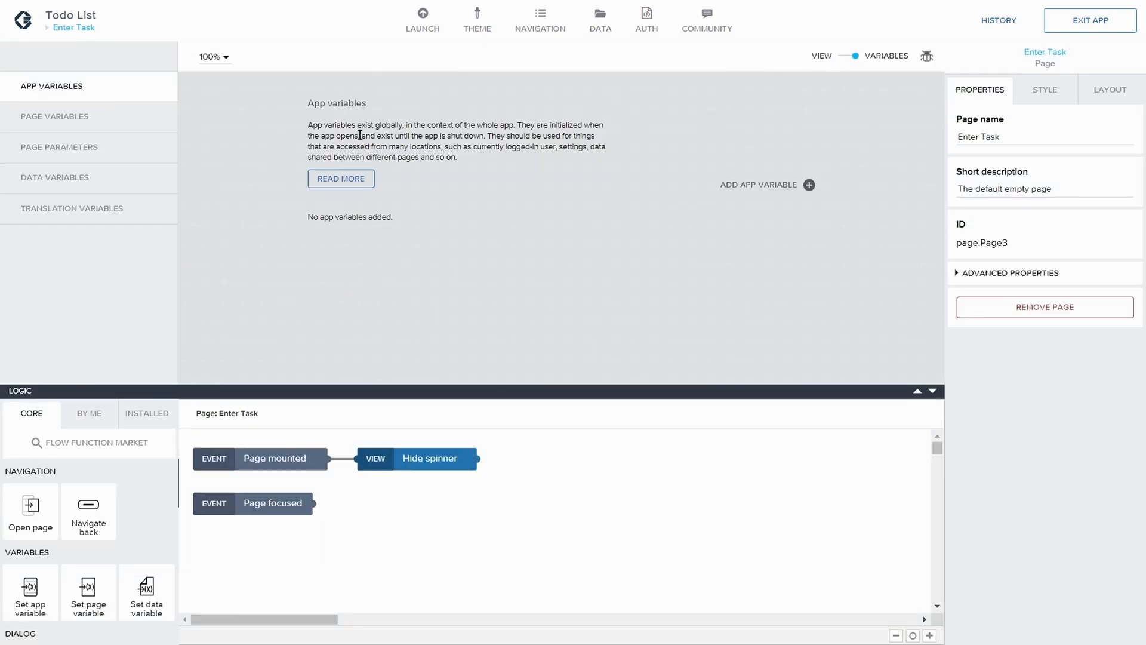
{"action": "left_click", "coordinate": [67, 117]}
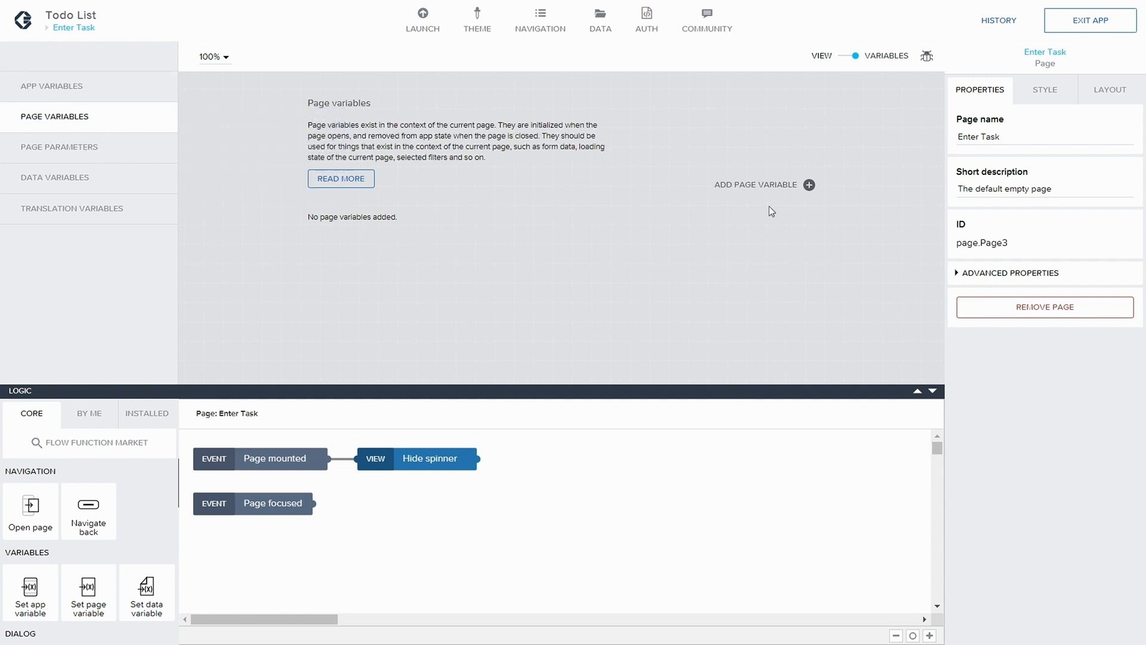
- Add a page variable named TaskName, written without a space
{"action": "left_click", "coordinate": [809, 185]}
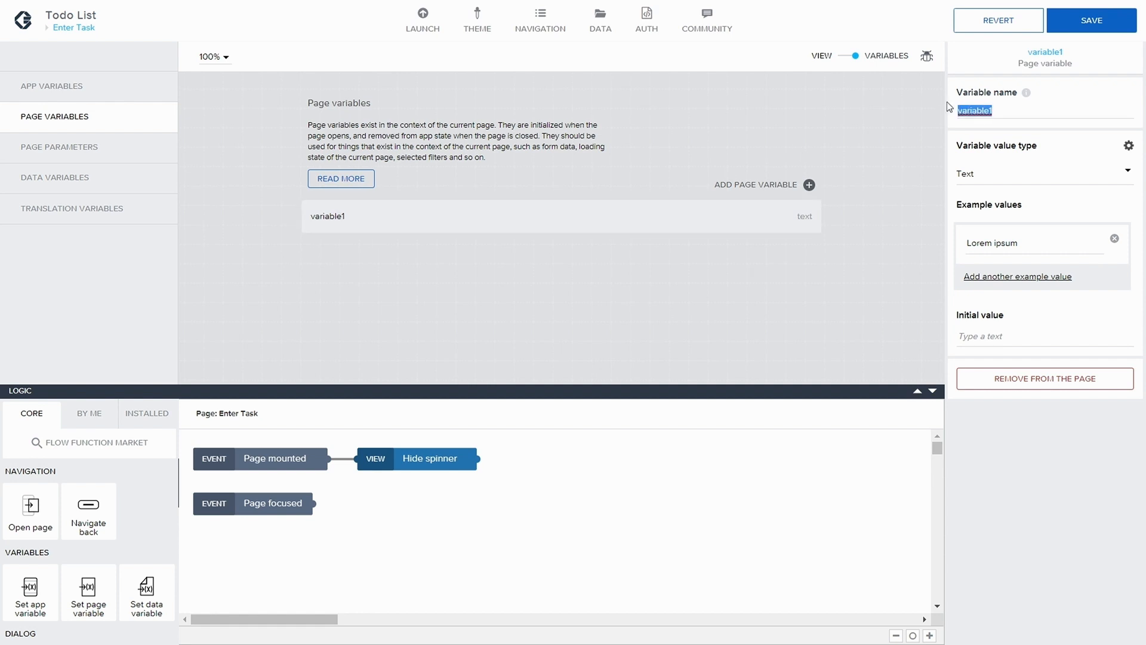
{"action": "type", "text": "Task Na"}
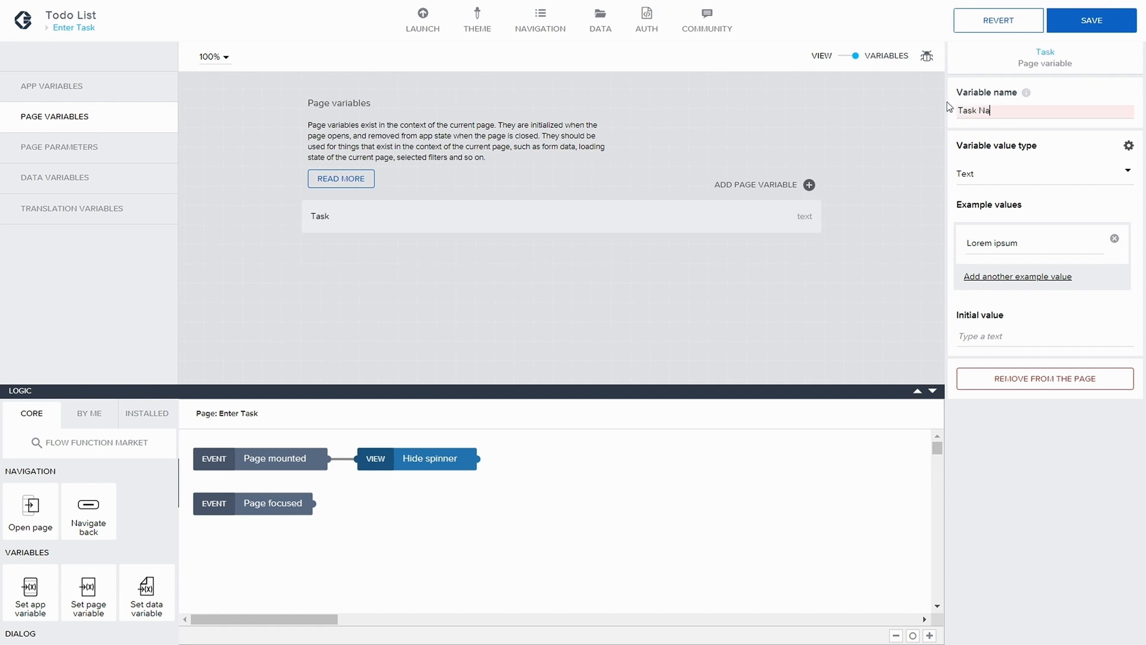
{"action": "type", "text": "me"}
{"action": "left_click", "coordinate": [1041, 335]}
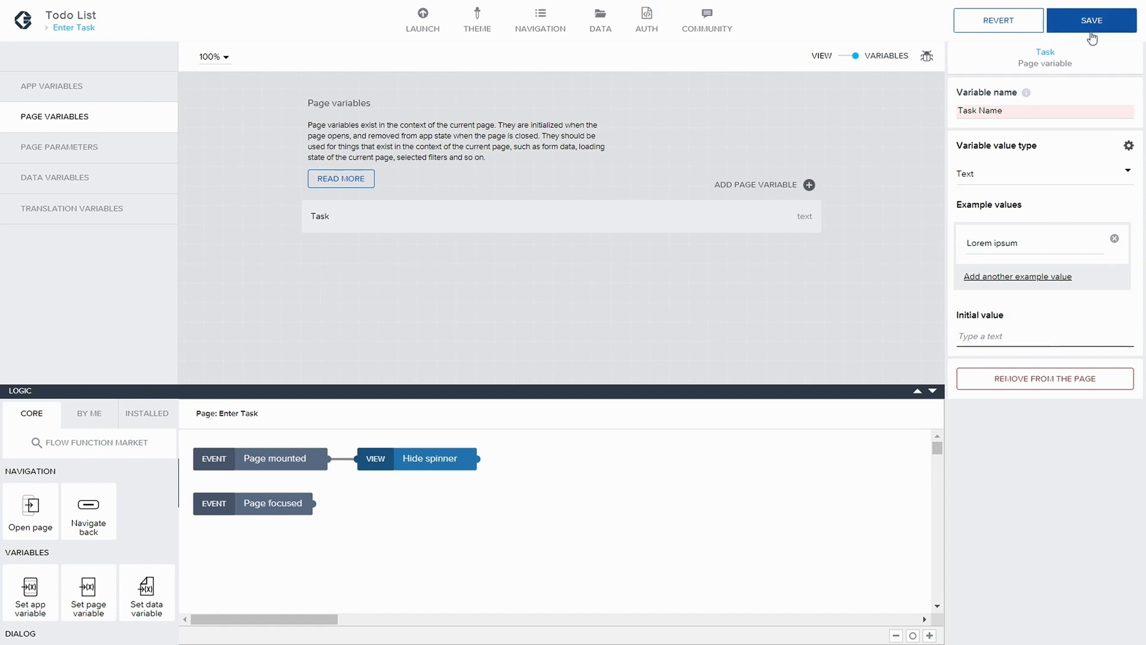
{"action": "left_click", "coordinate": [986, 111]}
{"action": "key", "text": "BackSpace"}
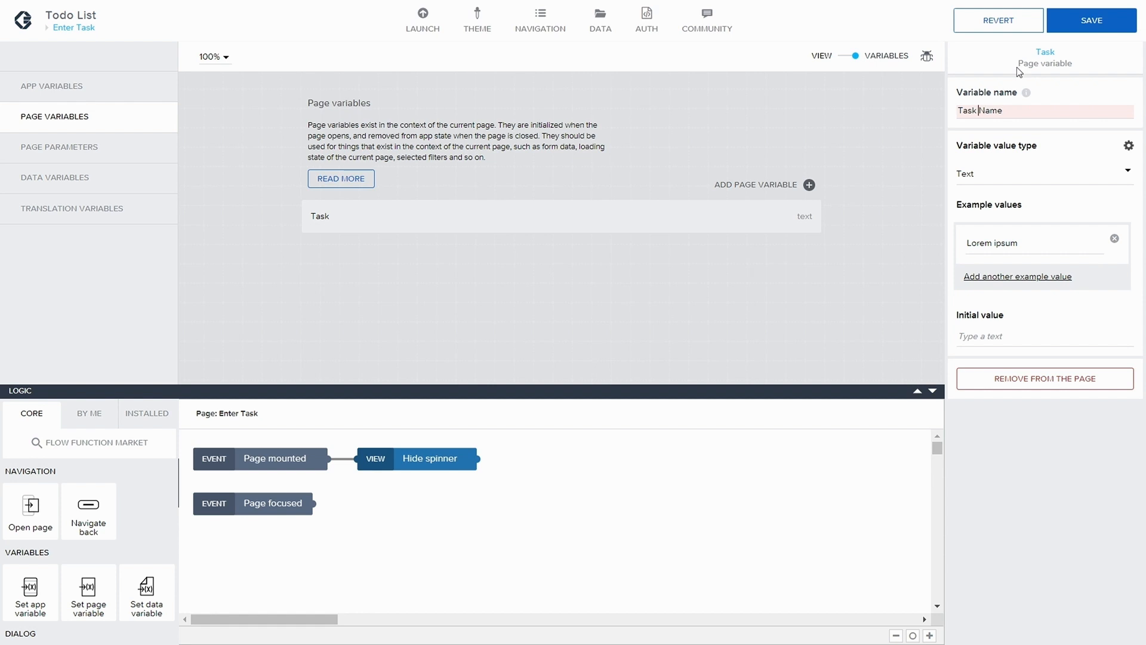
- Add a second page variable named Time with the value type Date/time text (ISO 8601)
{"action": "left_click", "coordinate": [809, 184]}
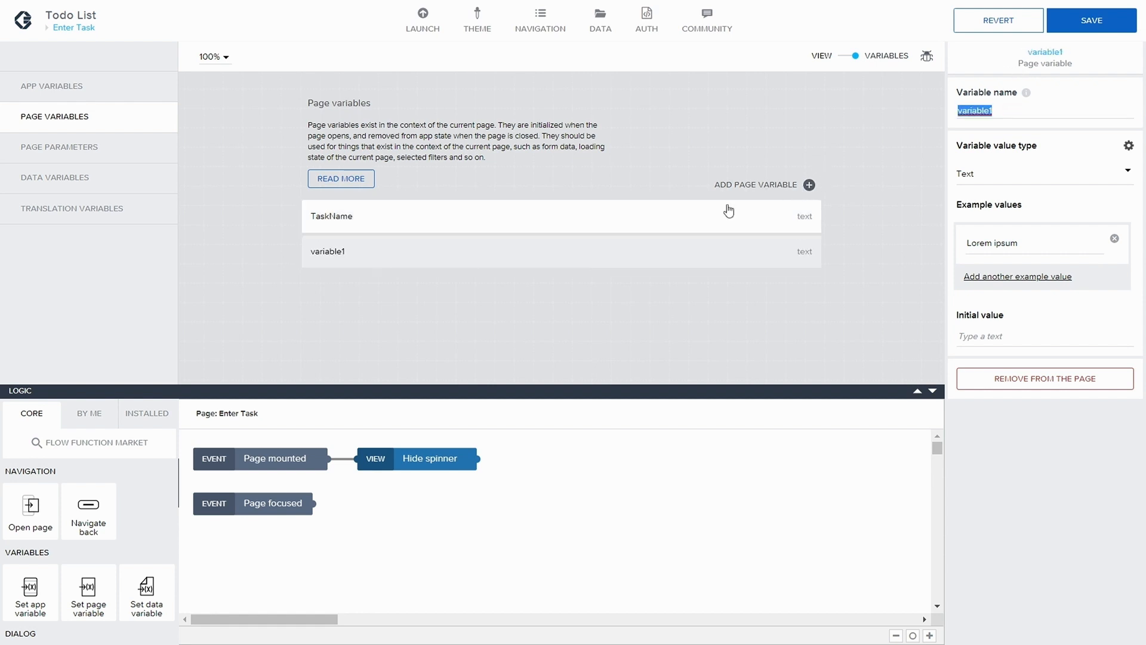
{"action": "left_click", "coordinate": [416, 261]}
{"action": "left_click_drag", "start_coordinate": [1009, 109], "coordinate": [944, 112]}
{"action": "type", "text": "Time"}
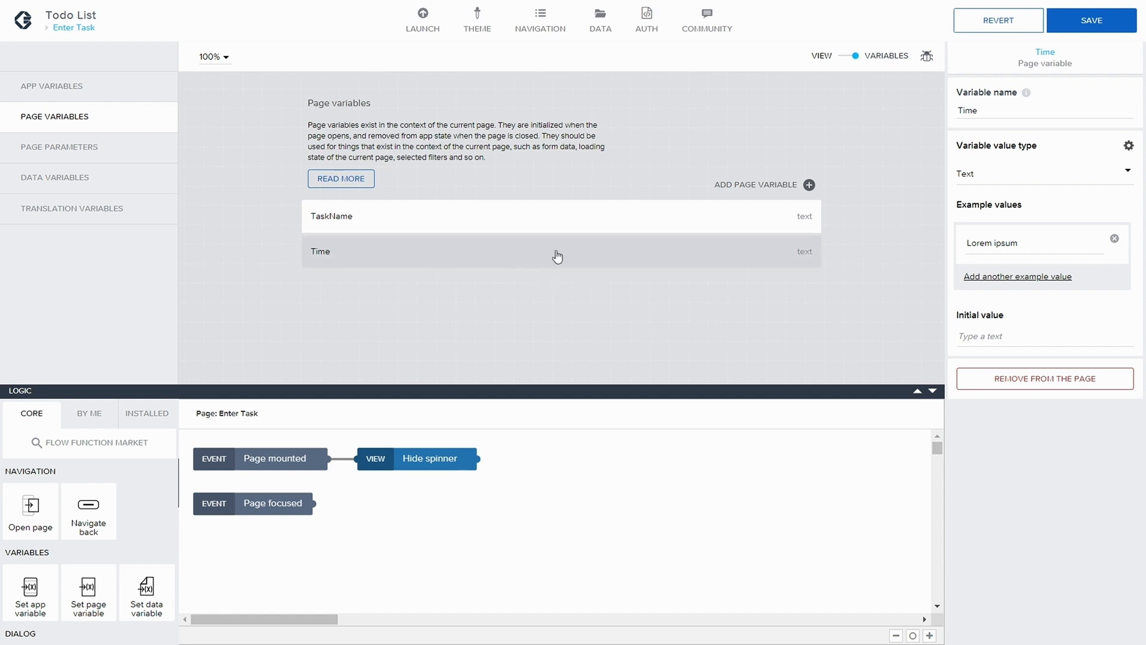
{"action": "left_click", "coordinate": [967, 179]}
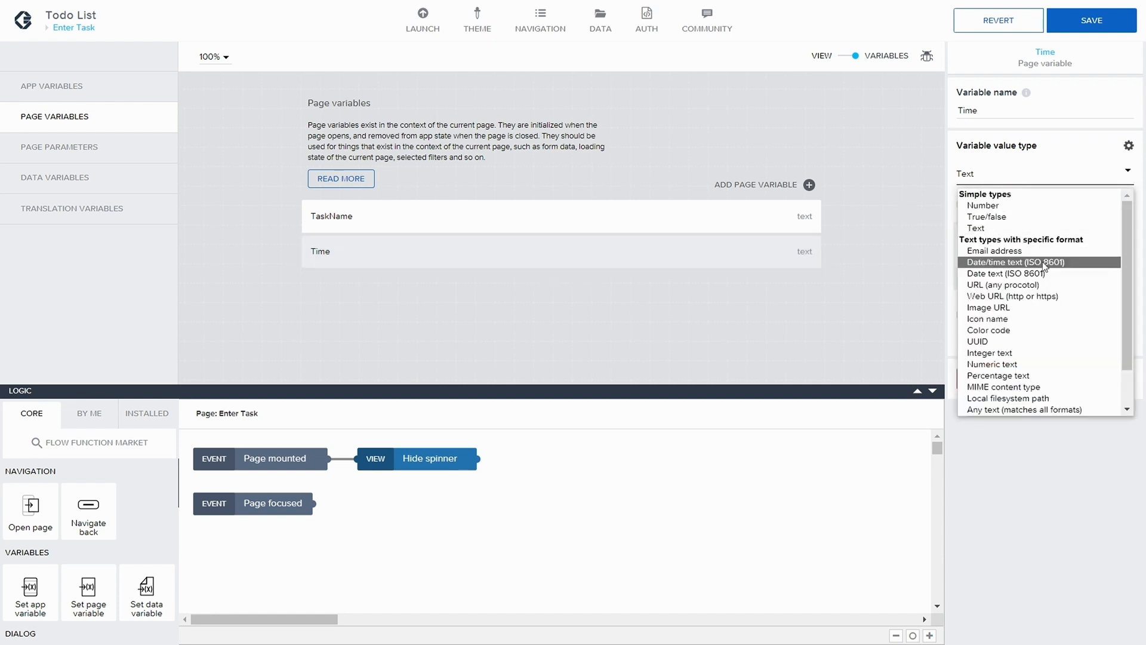
{"action": "left_click", "coordinate": [1043, 262]}
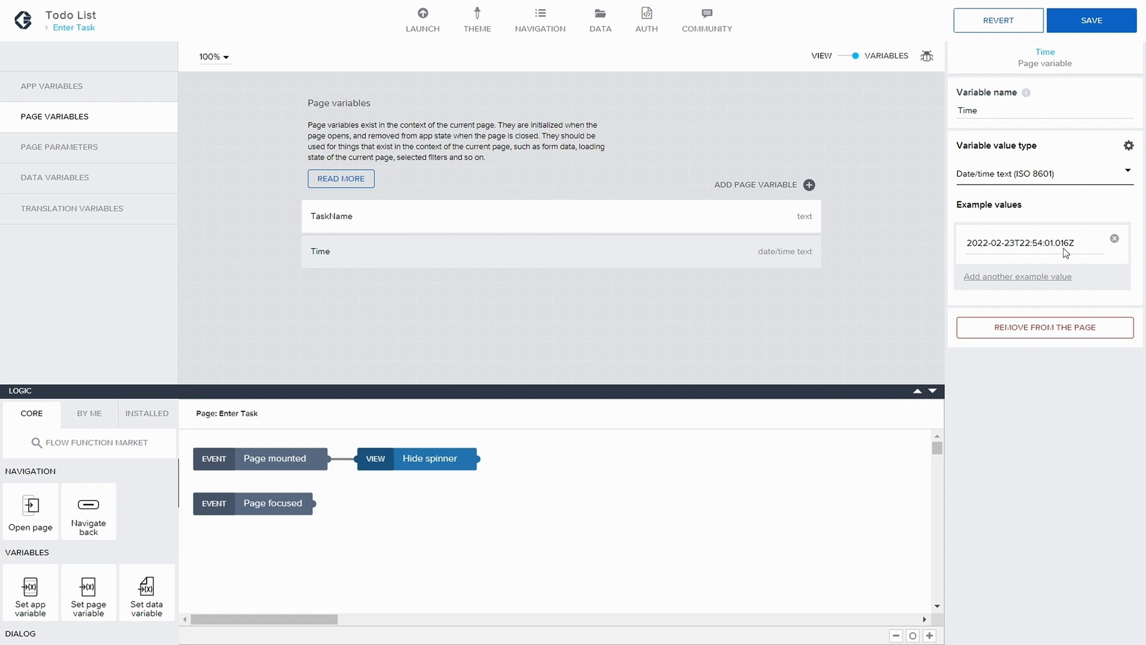
- Add a third page variable named Category and save the app
{"action": "left_click", "coordinate": [809, 185]}
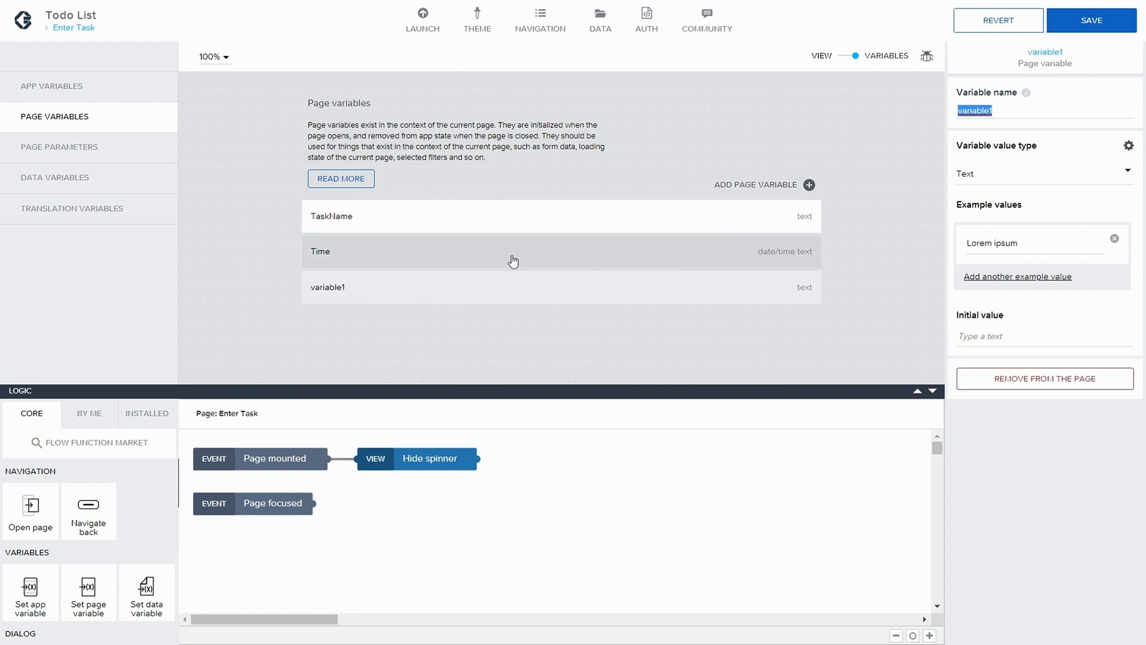
{"action": "left_click", "coordinate": [1001, 109]}
{"action": "double_click", "coordinate": [1001, 109]}
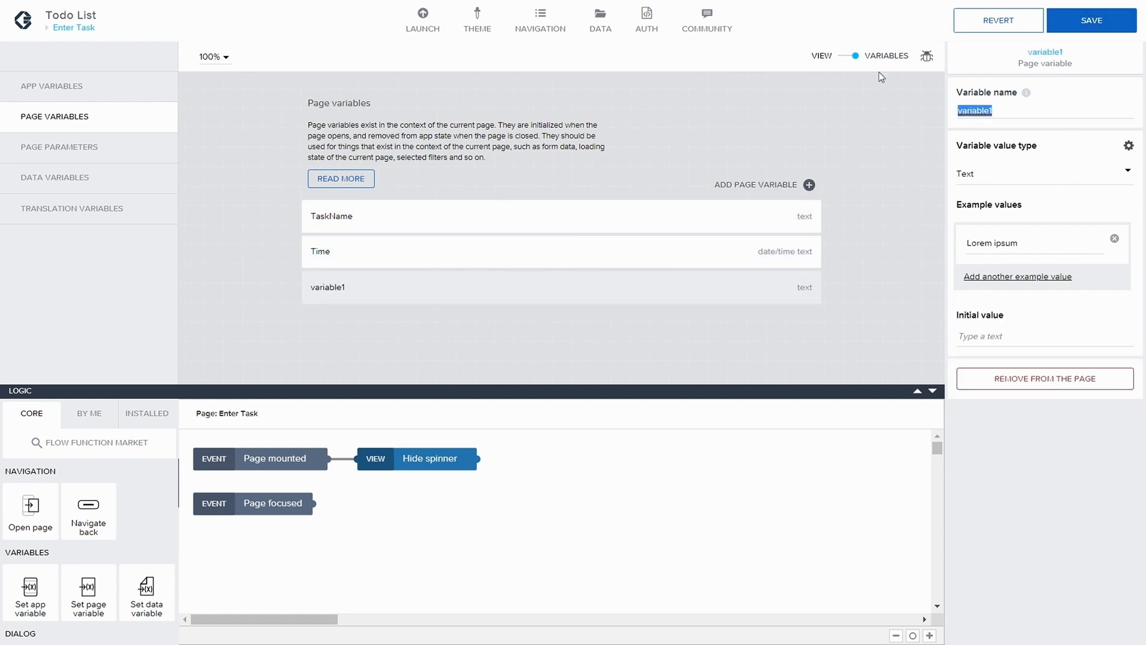
{"action": "type", "text": "Category"}
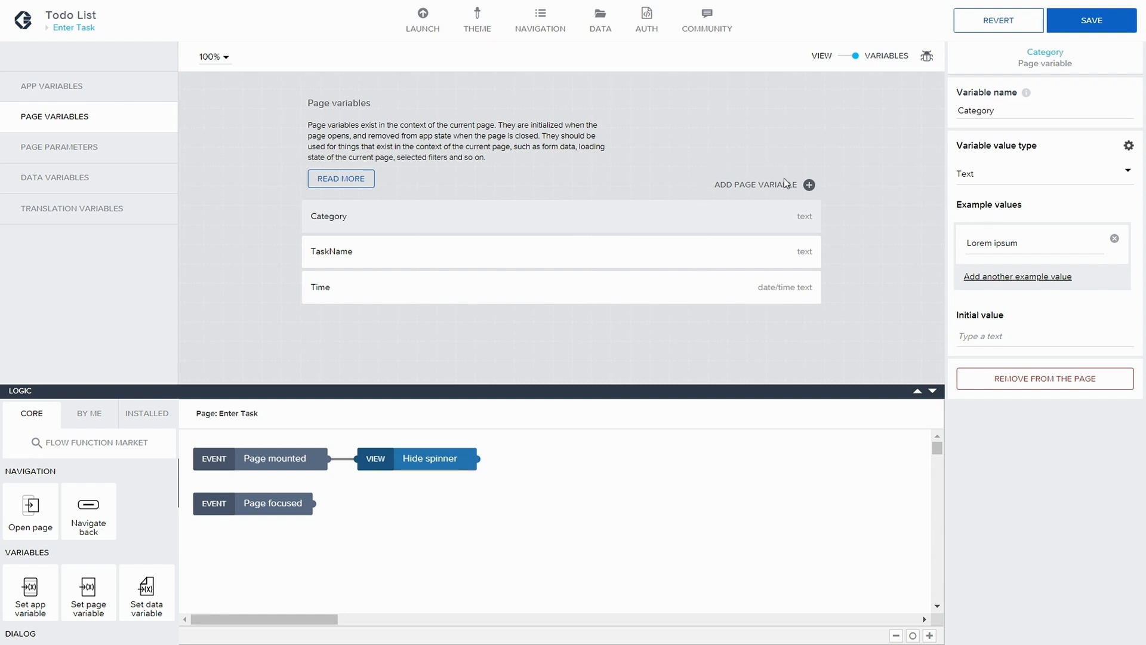
{"action": "left_click", "coordinate": [909, 202]}
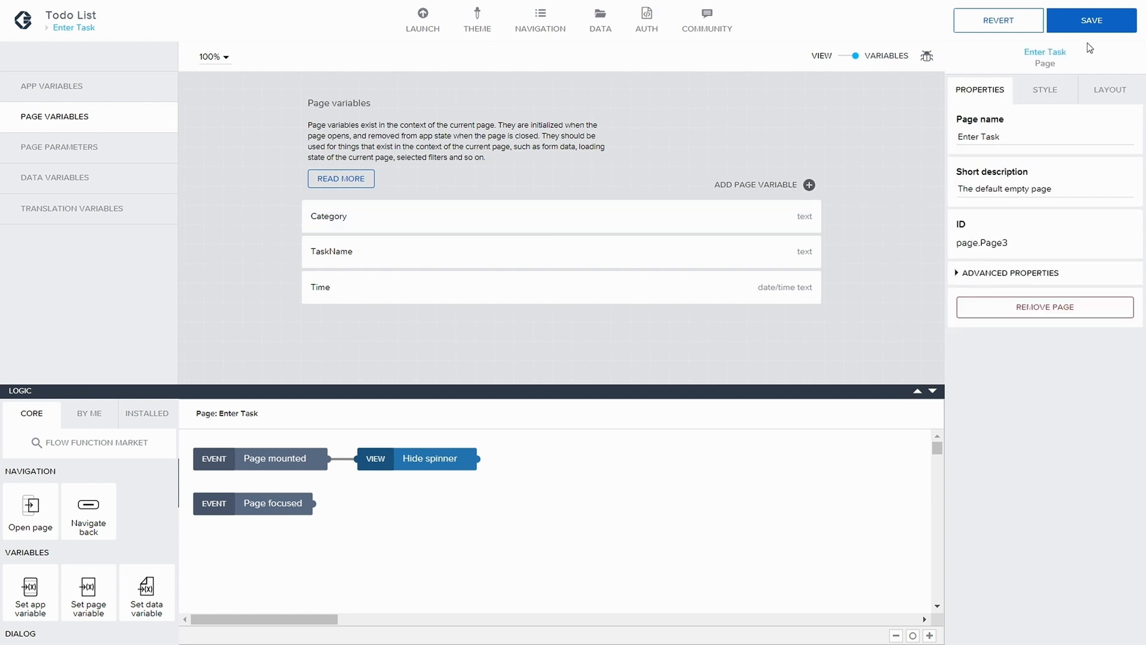
{"action": "left_click", "coordinate": [1089, 24]}
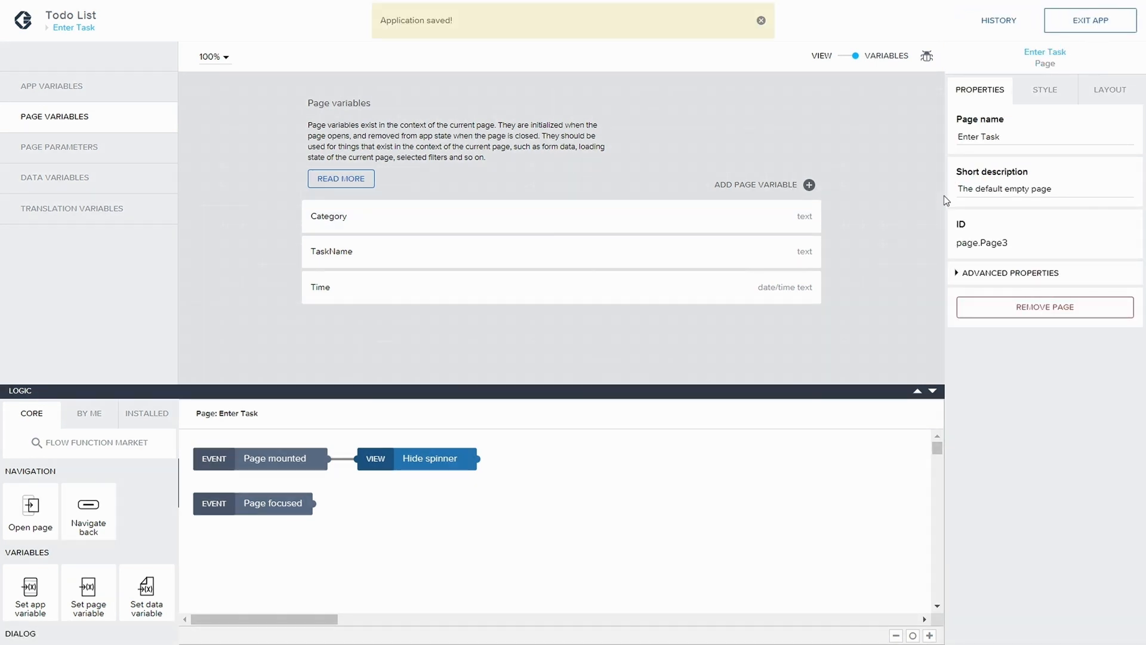
- Return to the page view and bind the value of the Task Name input field to the page variable TaskName
{"action": "left_click", "coordinate": [844, 60]}
{"action": "left_click", "coordinate": [511, 216]}
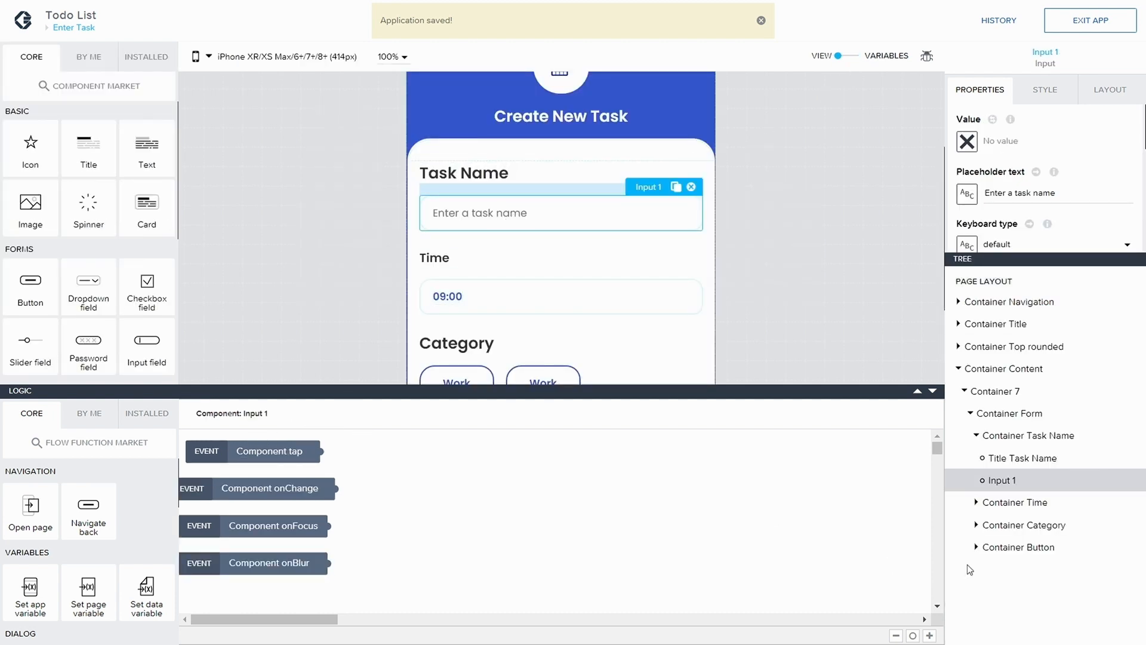
{"action": "left_click", "coordinate": [967, 143]}
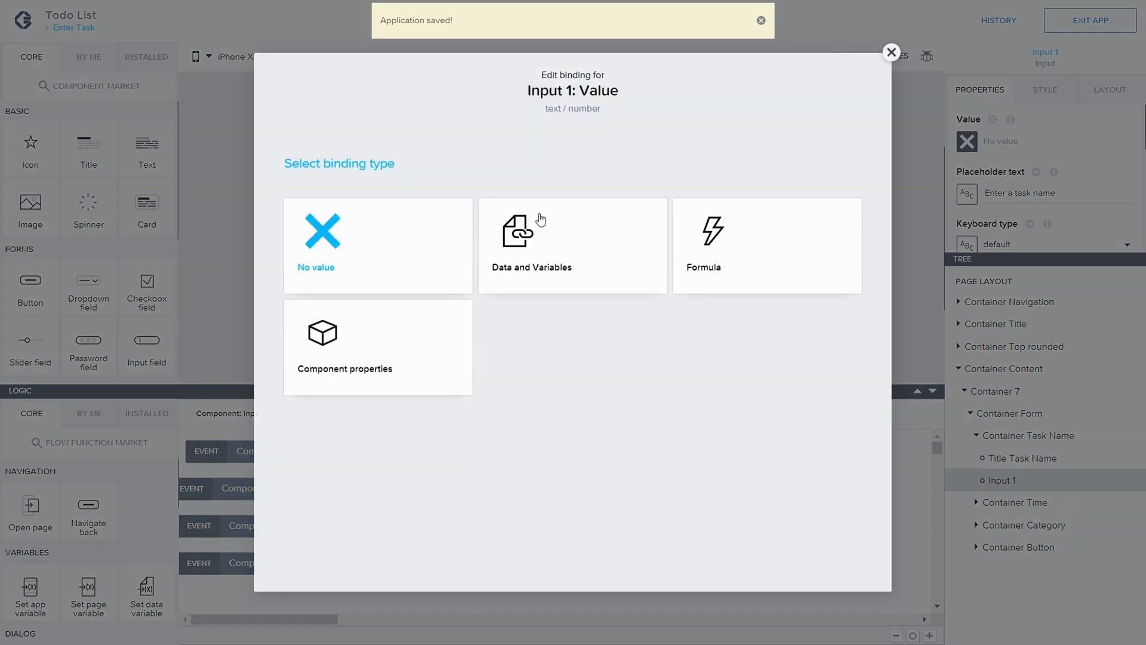
{"action": "left_click", "coordinate": [587, 267]}
{"action": "left_click", "coordinate": [561, 316]}
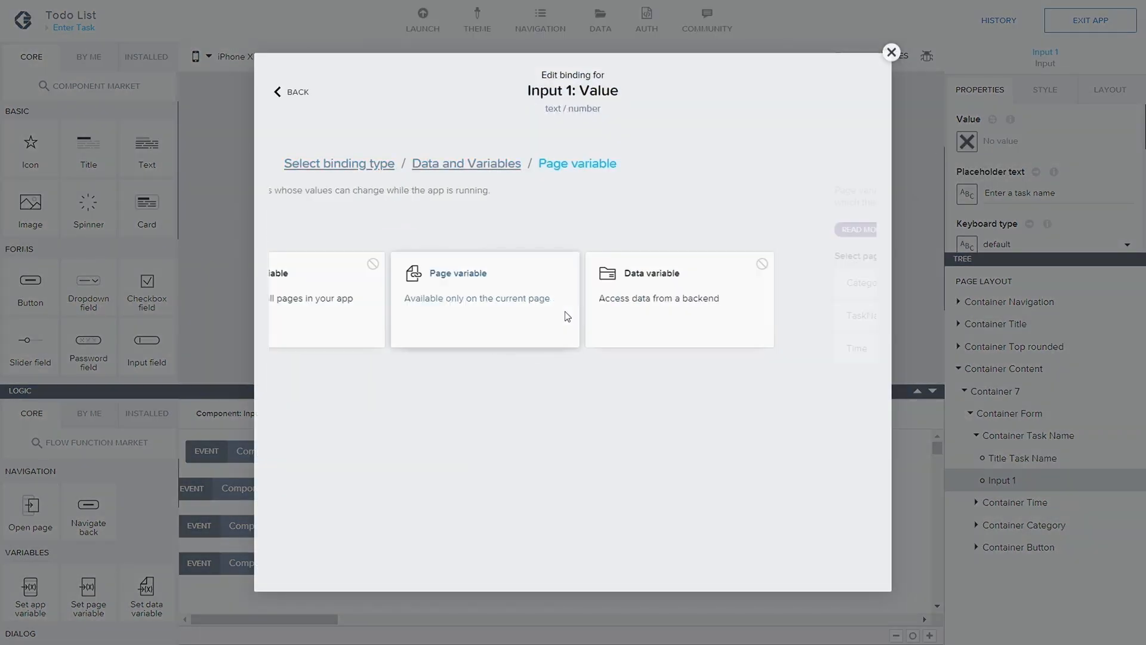
{"action": "left_click", "coordinate": [349, 318]}
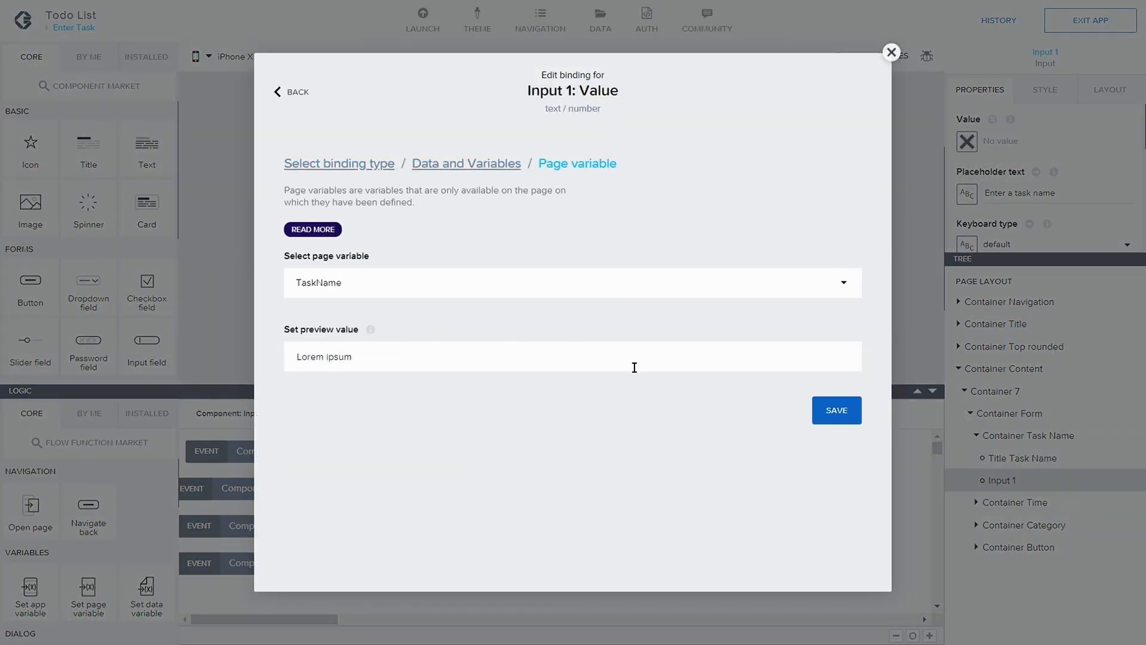
{"action": "left_click", "coordinate": [831, 416]}
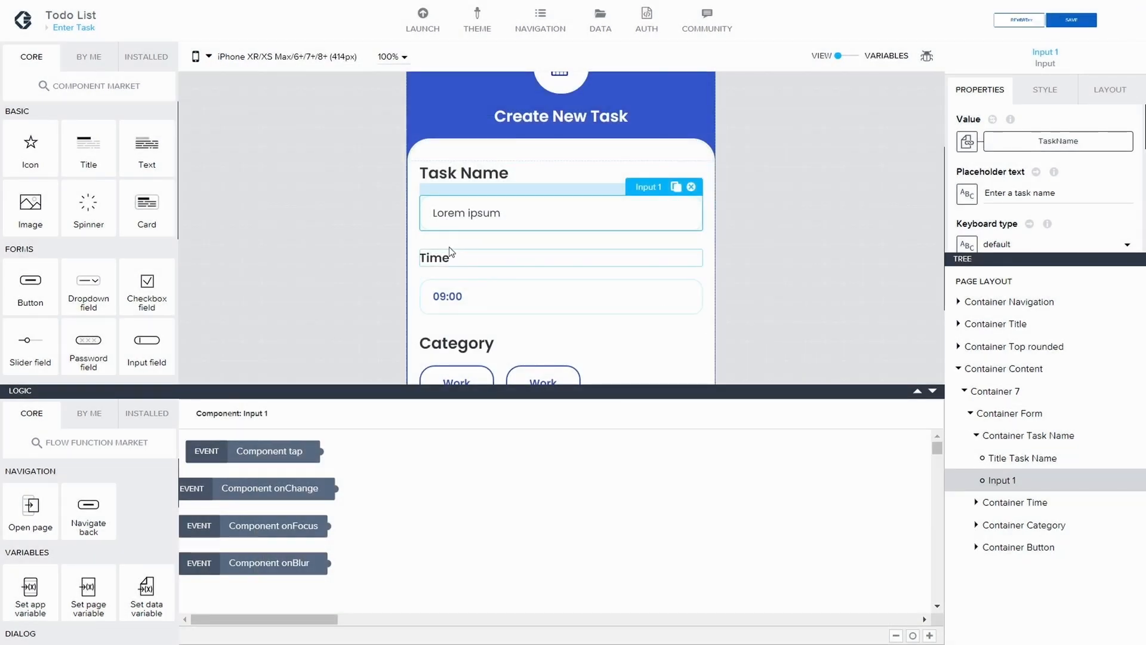
{"action": "scroll", "coordinate": [463, 297], "scroll_direction": "down", "scroll_amount": 2}
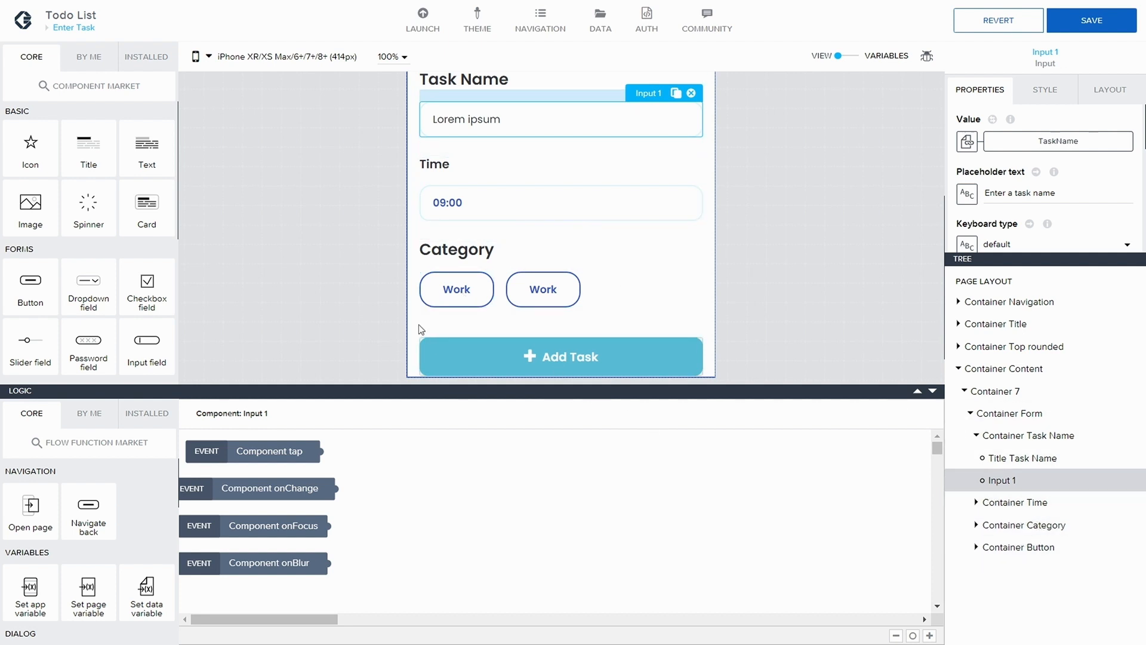
- Add a Set page variable function to the logic of the first category button and connect it to the Component tap event
{"action": "left_click", "coordinate": [461, 297]}
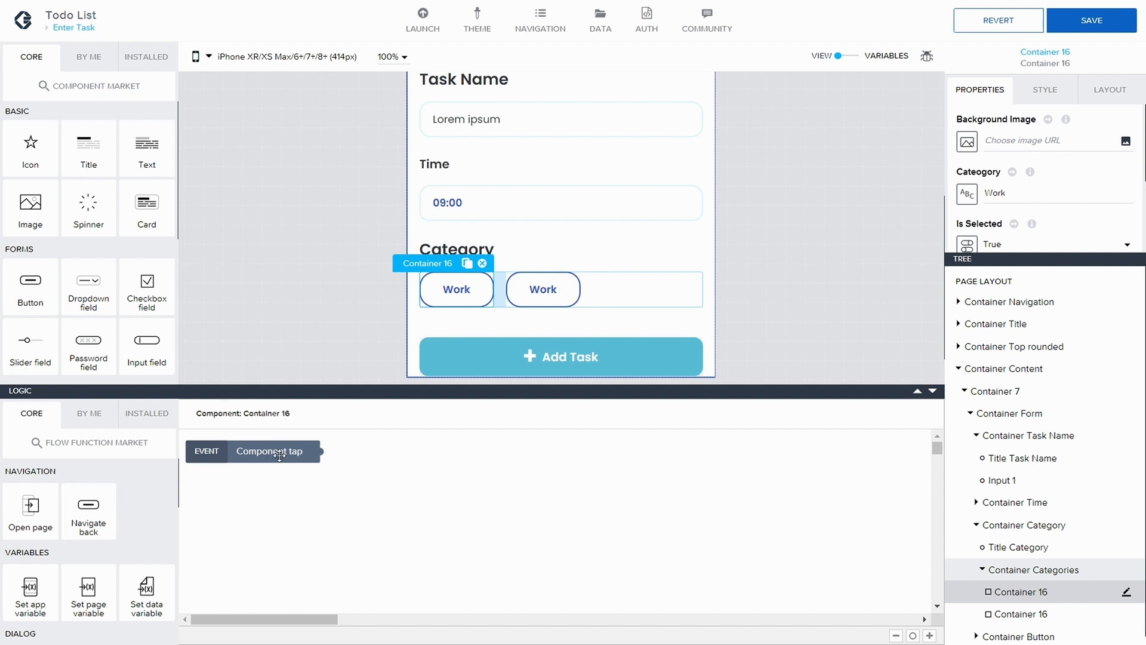
{"action": "scroll", "coordinate": [133, 541], "scroll_direction": "down", "scroll_amount": 1}
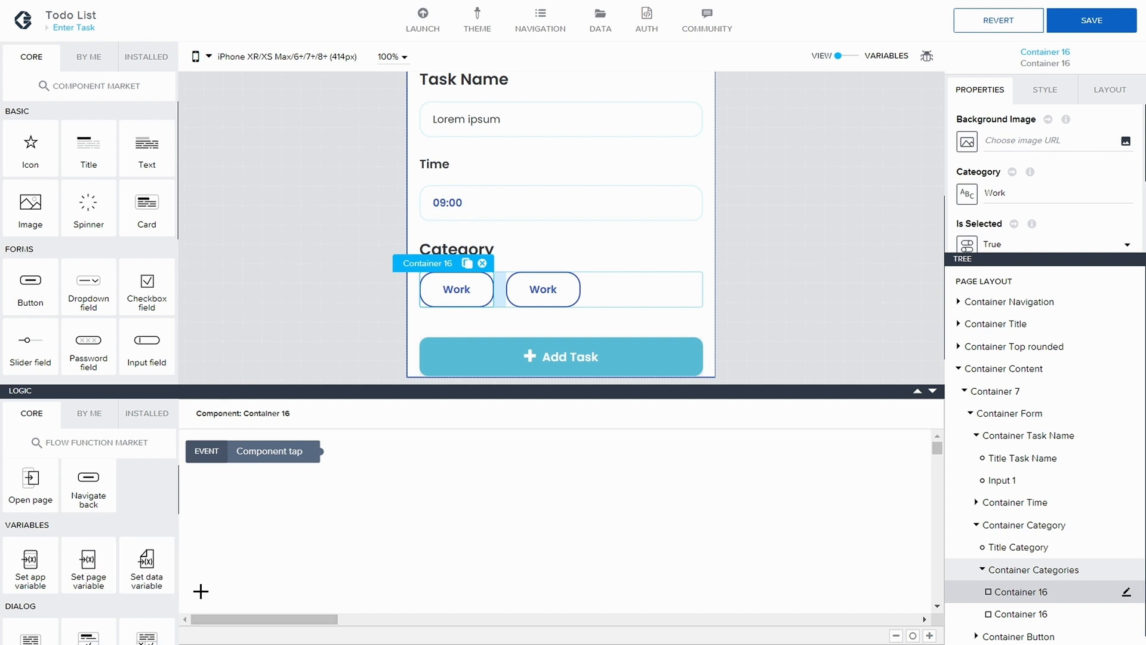
{"action": "left_click_drag", "start_coordinate": [89, 564], "coordinate": [447, 466]}
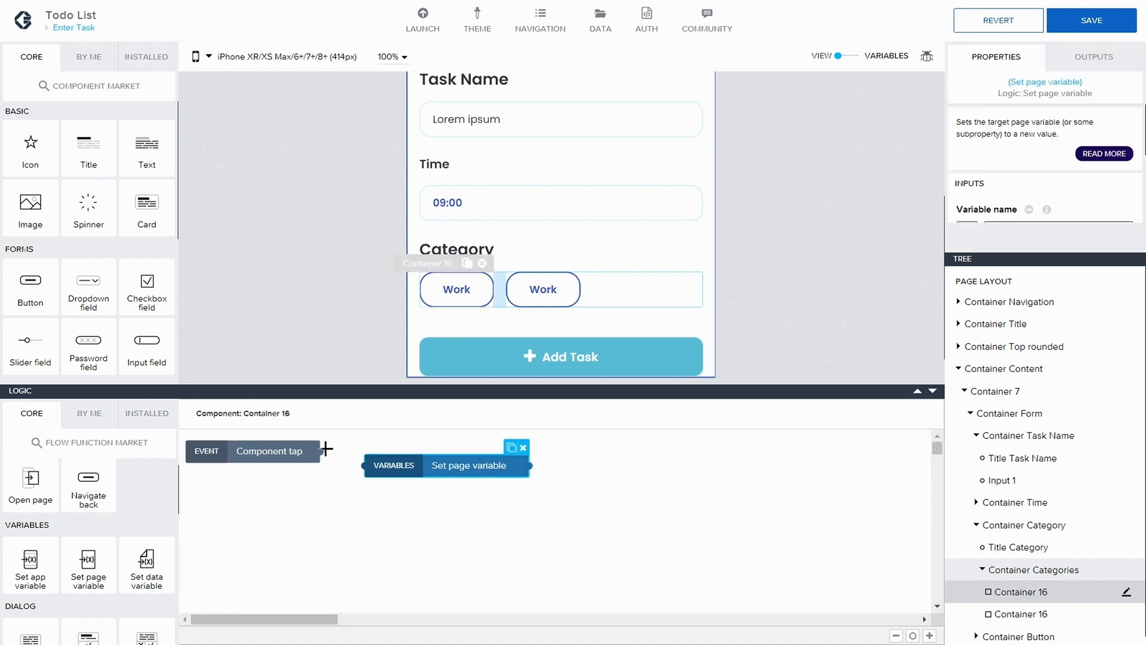
{"action": "left_click_drag", "start_coordinate": [320, 452], "coordinate": [449, 455]}
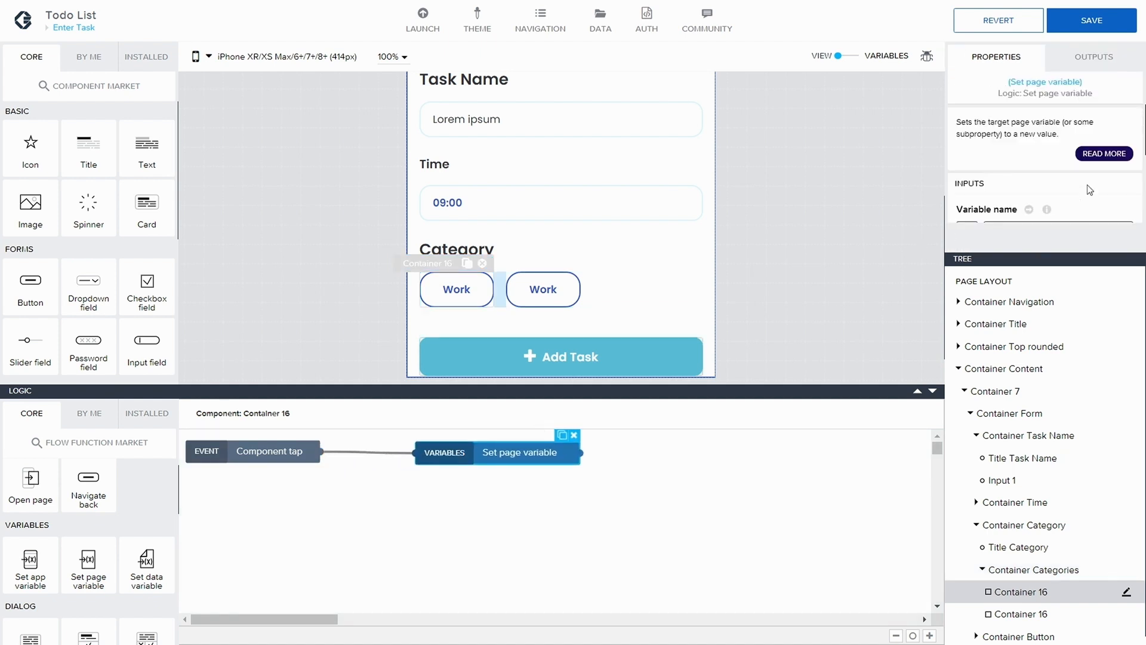
- Make the function assign the value work to the Category page variable, and save the app
{"action": "scroll", "coordinate": [1075, 183], "scroll_direction": "down", "scroll_amount": 1}
{"action": "scroll", "coordinate": [1014, 200], "scroll_direction": "down", "scroll_amount": 1}
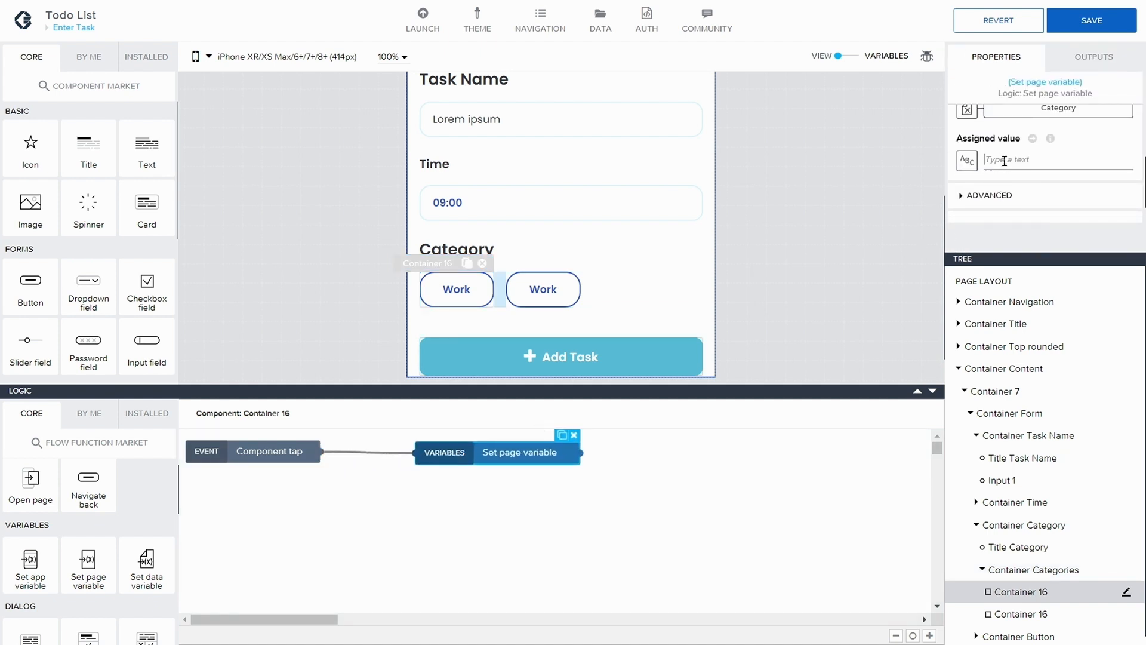
{"action": "type", "text": "work"}
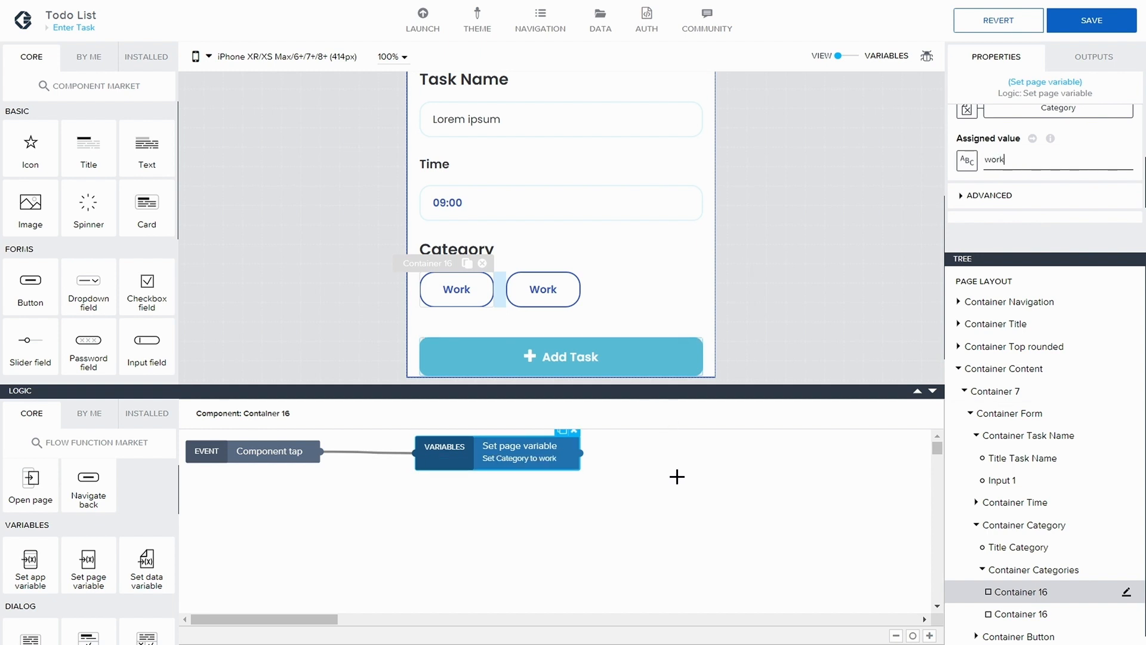
{"action": "left_click", "coordinate": [1091, 20]}
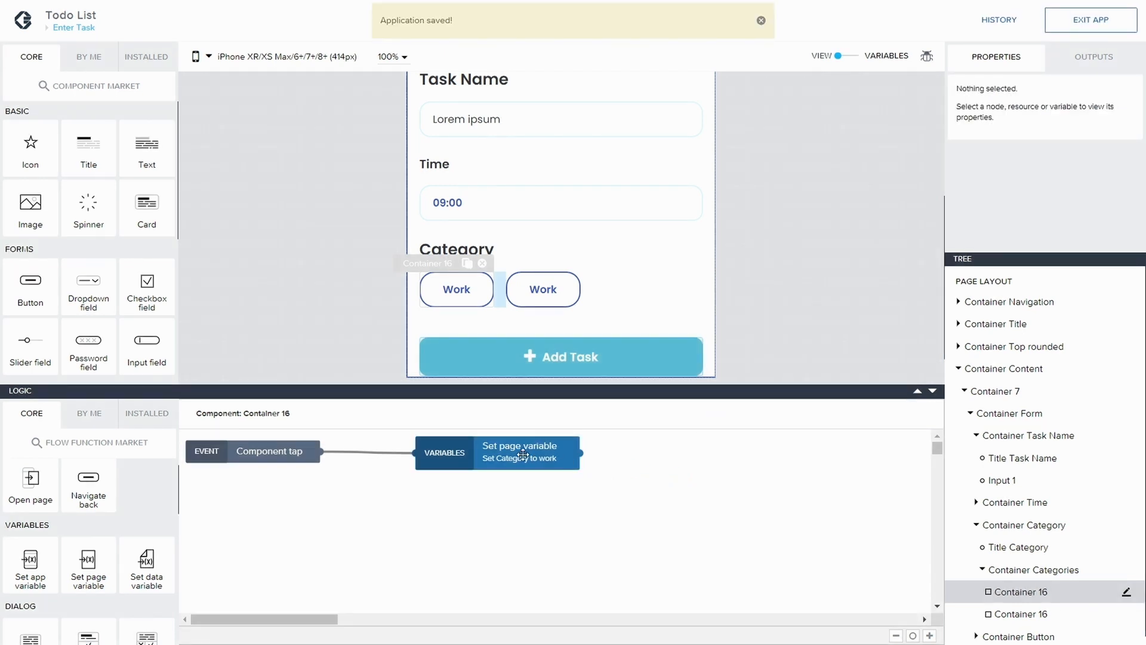
- Copy the Set page variable node into the second category button's logic and connect it to that button's Component tap event
{"action": "left_click_drag", "start_coordinate": [514, 455], "coordinate": [476, 455]}
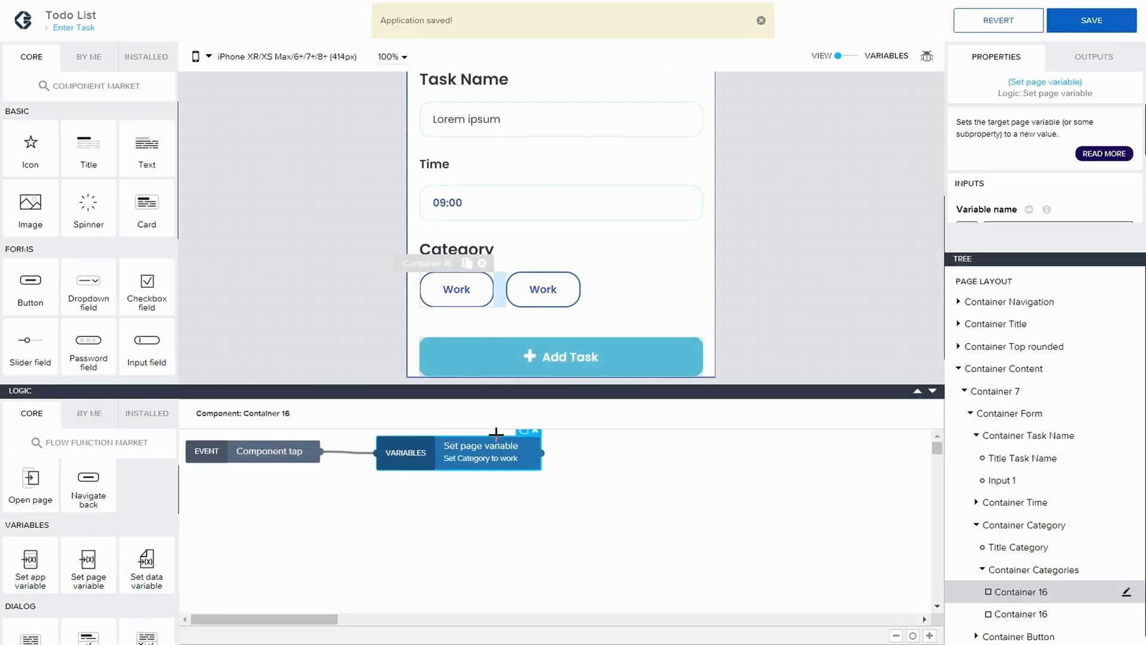
{"action": "left_click", "coordinate": [524, 431]}
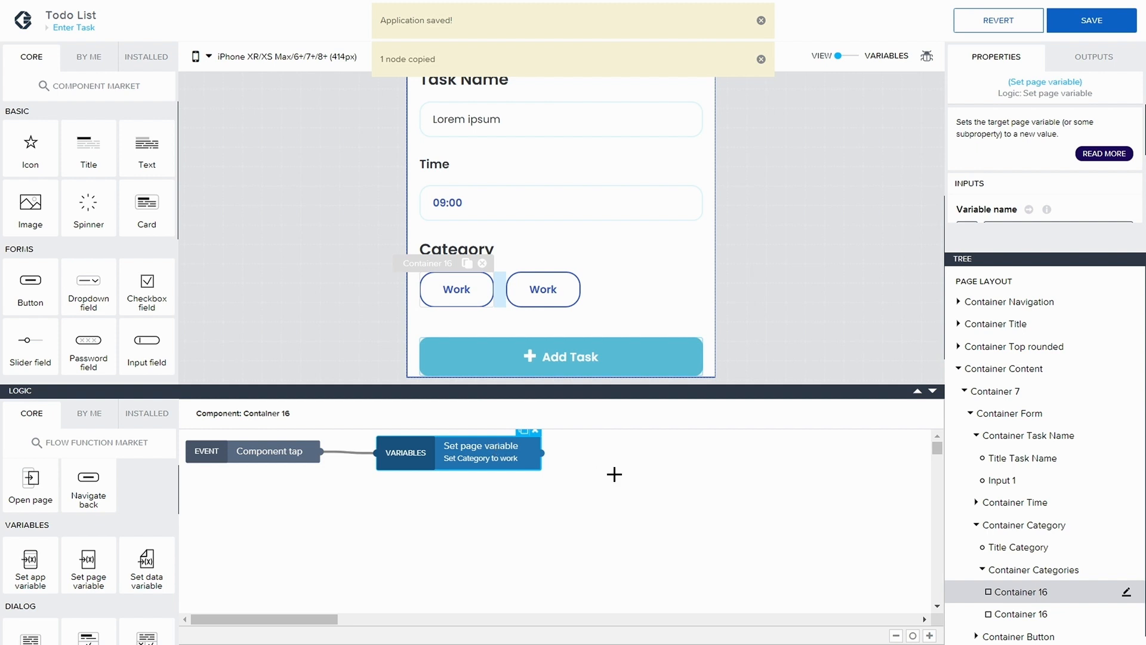
{"action": "left_click", "coordinate": [529, 429]}
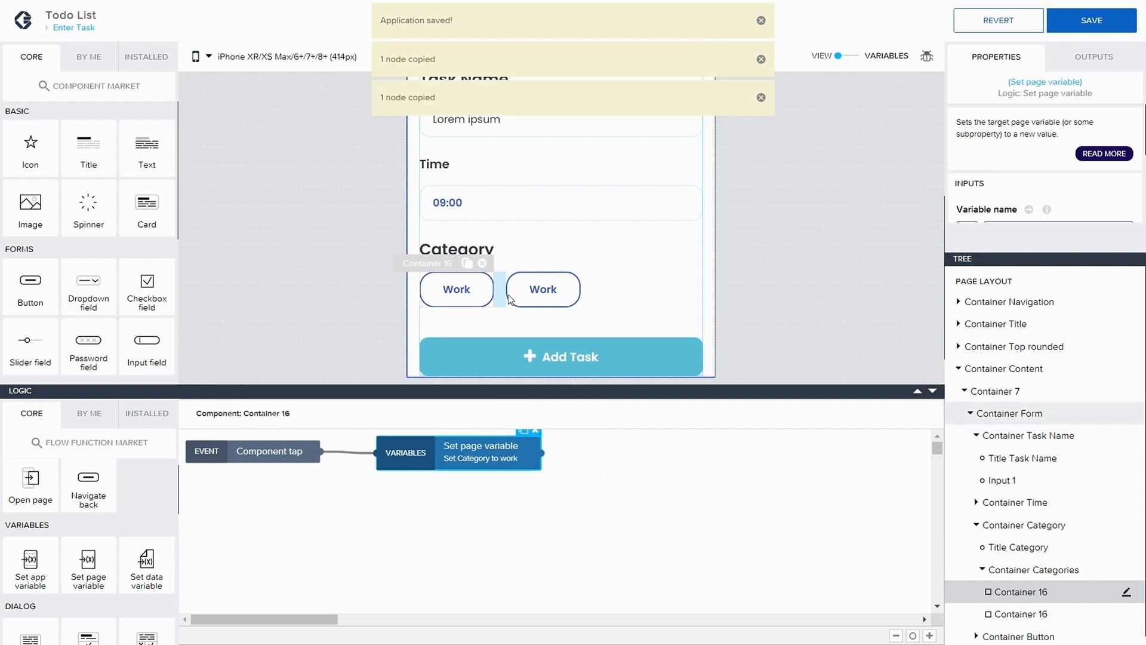
{"action": "left_click", "coordinate": [547, 290]}
{"action": "key", "text": "ctrl+v"}
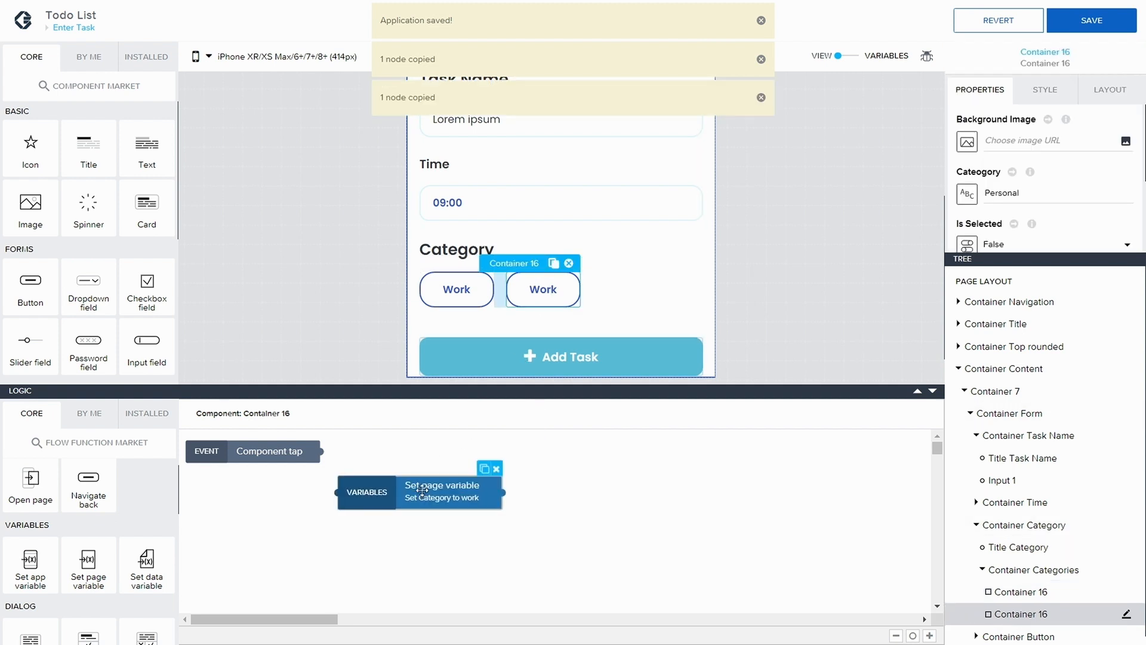
{"action": "left_click", "coordinate": [422, 491]}
{"action": "left_click_drag", "start_coordinate": [456, 479], "coordinate": [499, 454]}
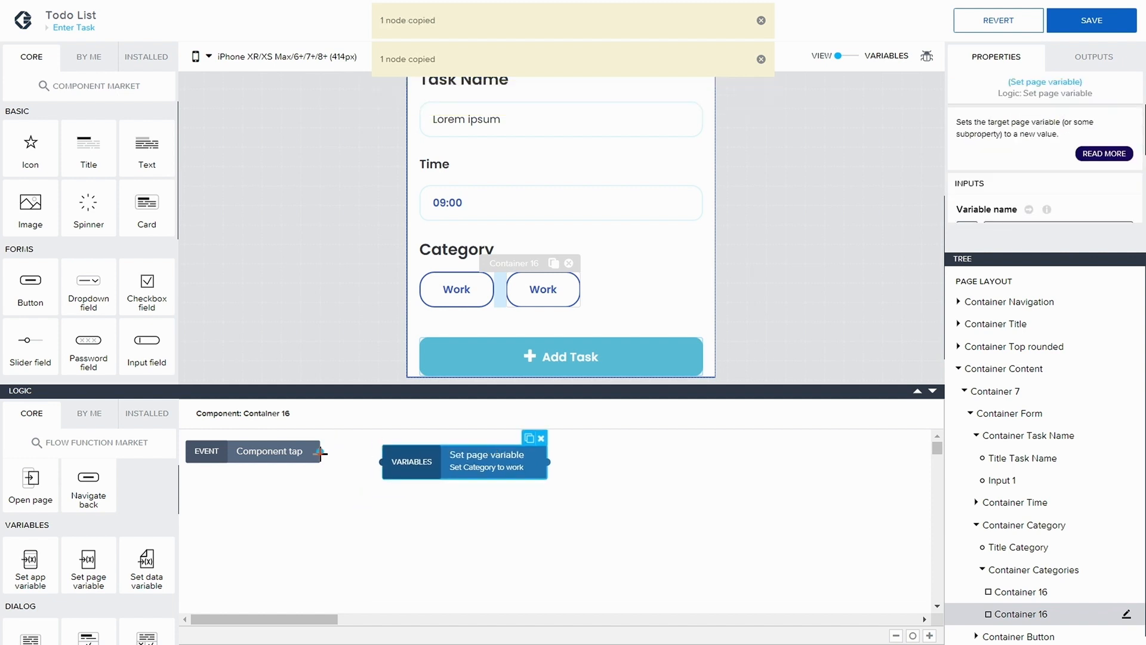
{"action": "left_click_drag", "start_coordinate": [321, 451], "coordinate": [382, 462]}
- Set the second category button's assigned value to personal, reposition the node beside the tap event, and save the app
{"action": "left_click_drag", "start_coordinate": [1007, 194], "coordinate": [985, 195]}
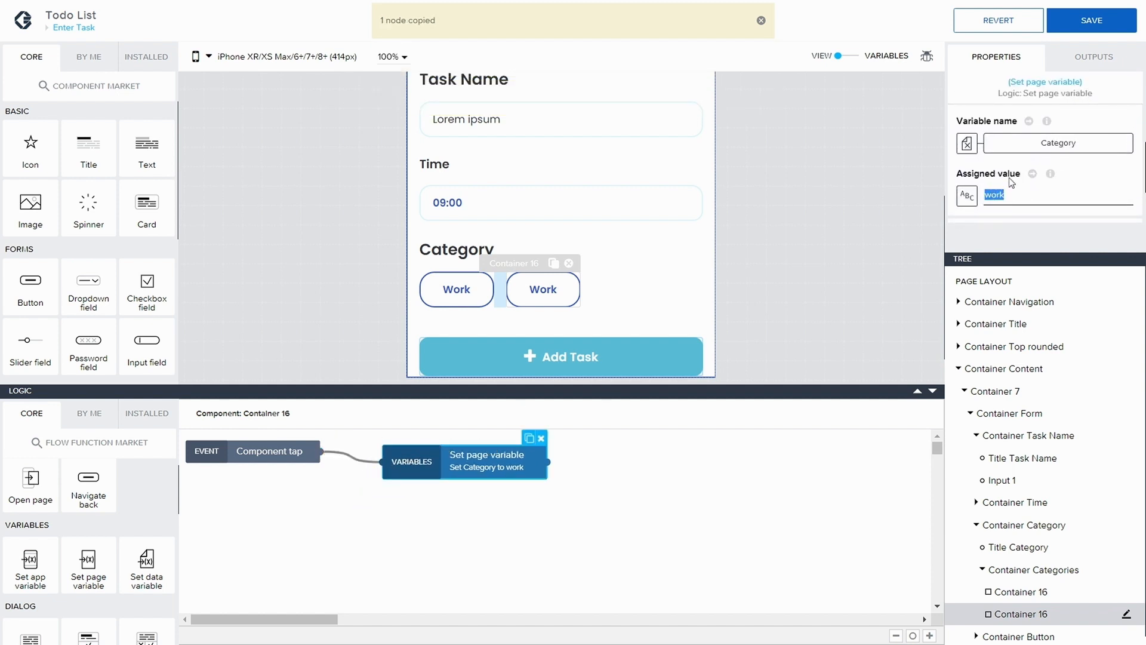
{"action": "type", "text": "per"}
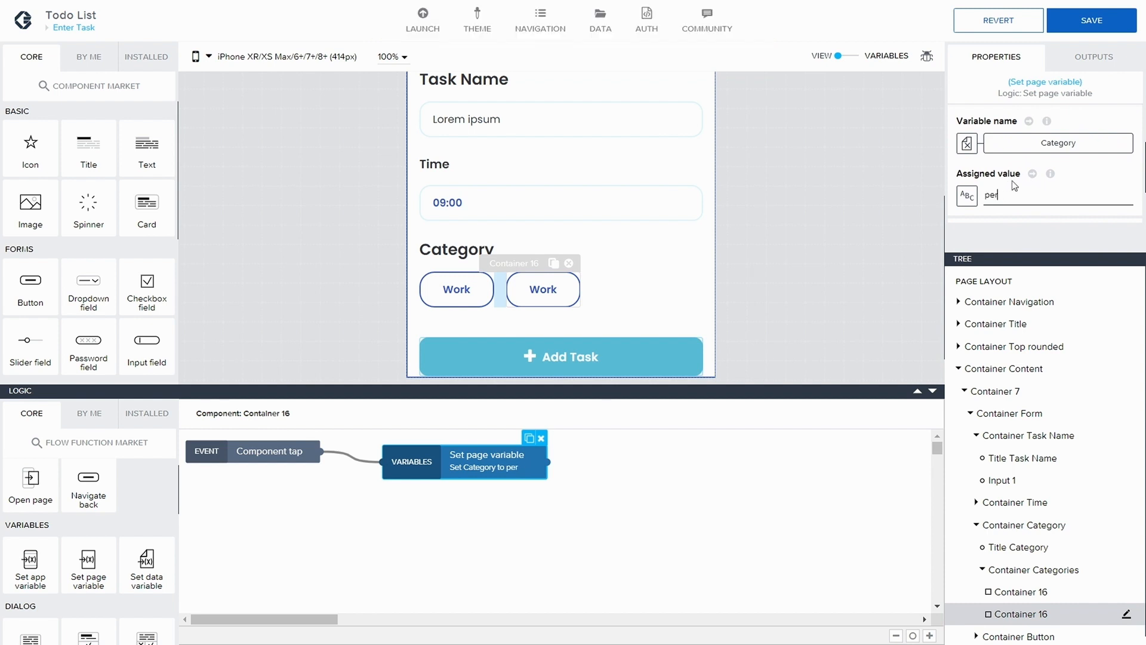
{"action": "type", "text": "sonal"}
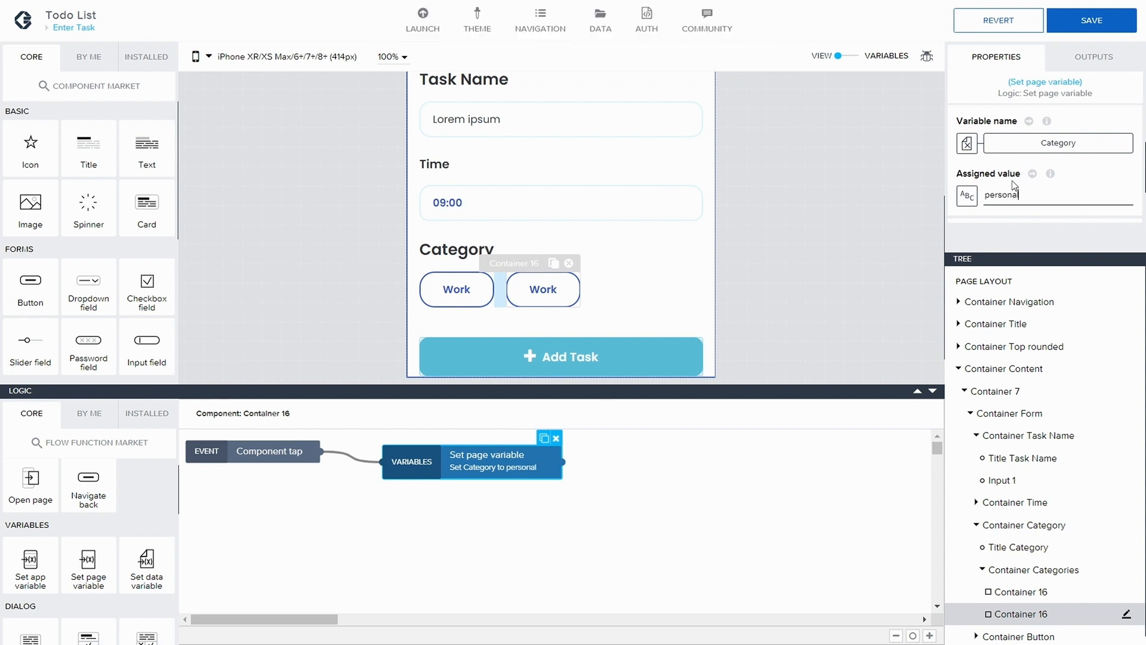
{"action": "left_click", "coordinate": [623, 460]}
{"action": "left_click_drag", "start_coordinate": [540, 474], "coordinate": [561, 470]}
{"action": "left_click", "coordinate": [447, 478]}
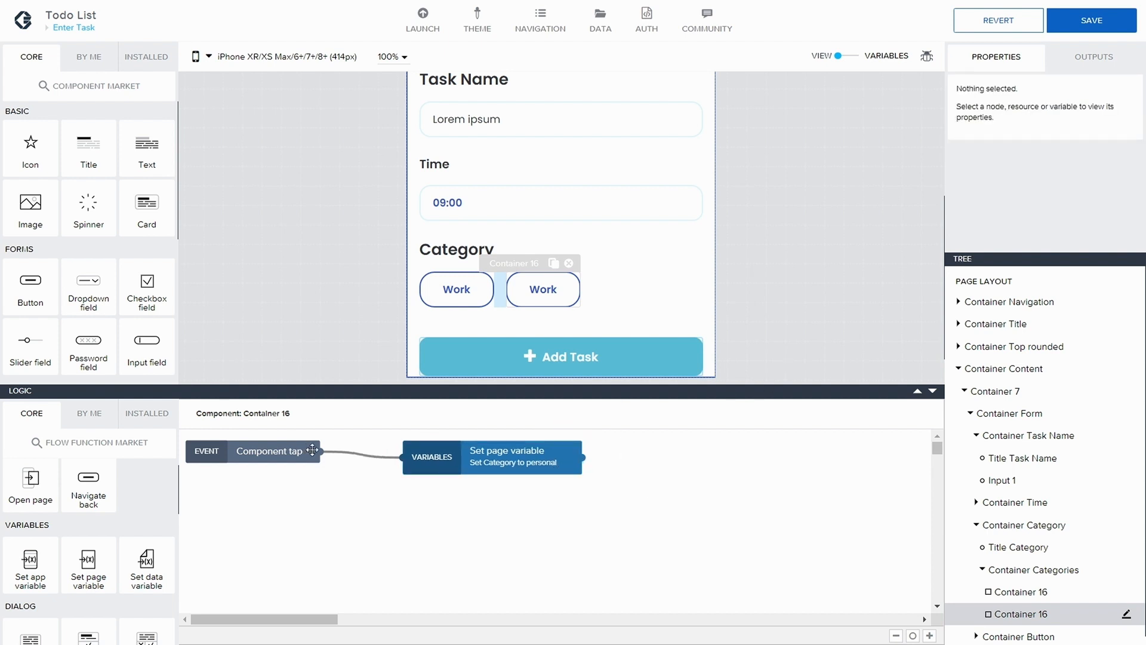
{"action": "left_click", "coordinate": [1090, 24]}
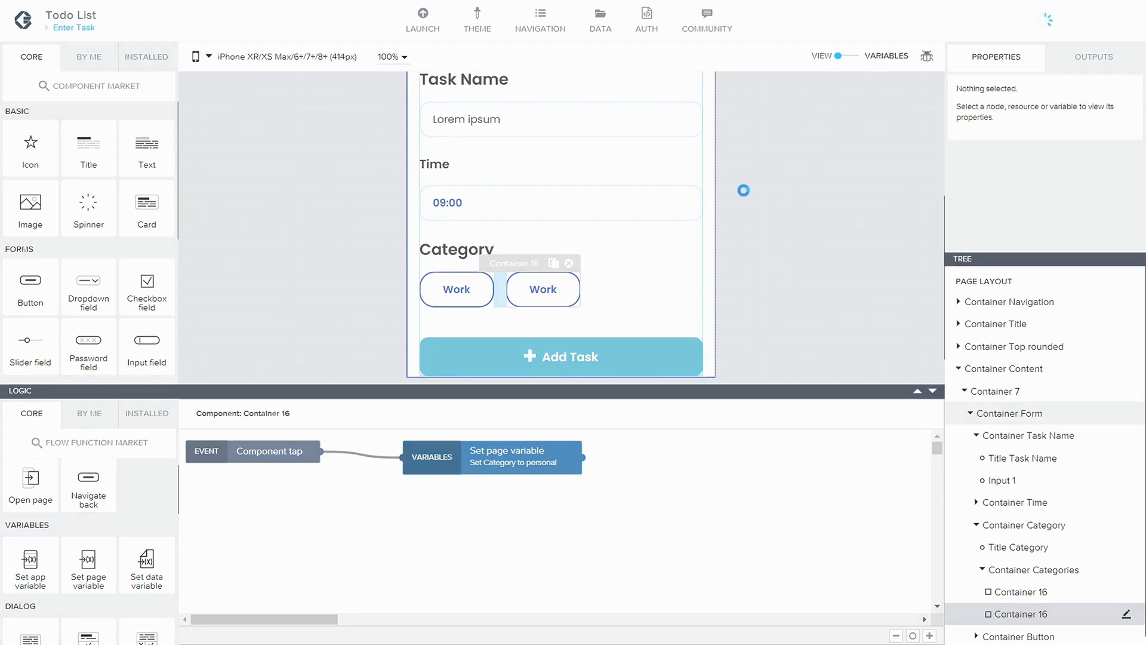
- Open a formula binding for Is Selected of the first category button and replace its default expression with the start of an IF function
{"action": "left_click", "coordinate": [466, 299]}
{"action": "scroll", "coordinate": [998, 168], "scroll_direction": "down", "scroll_amount": 1}
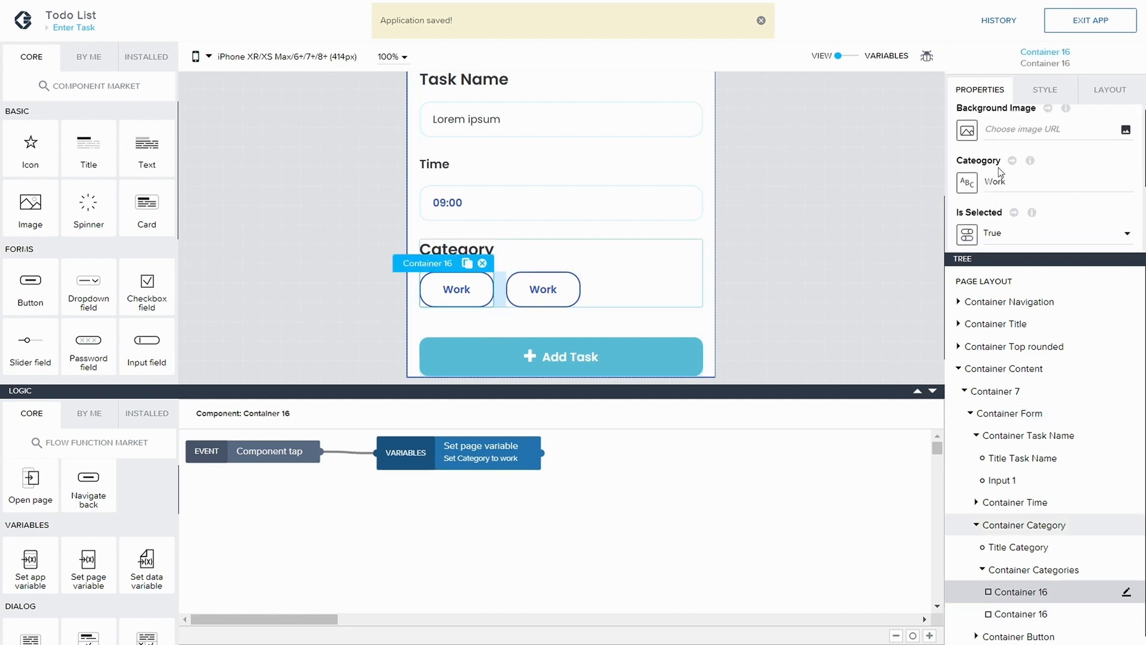
{"action": "left_click", "coordinate": [967, 202]}
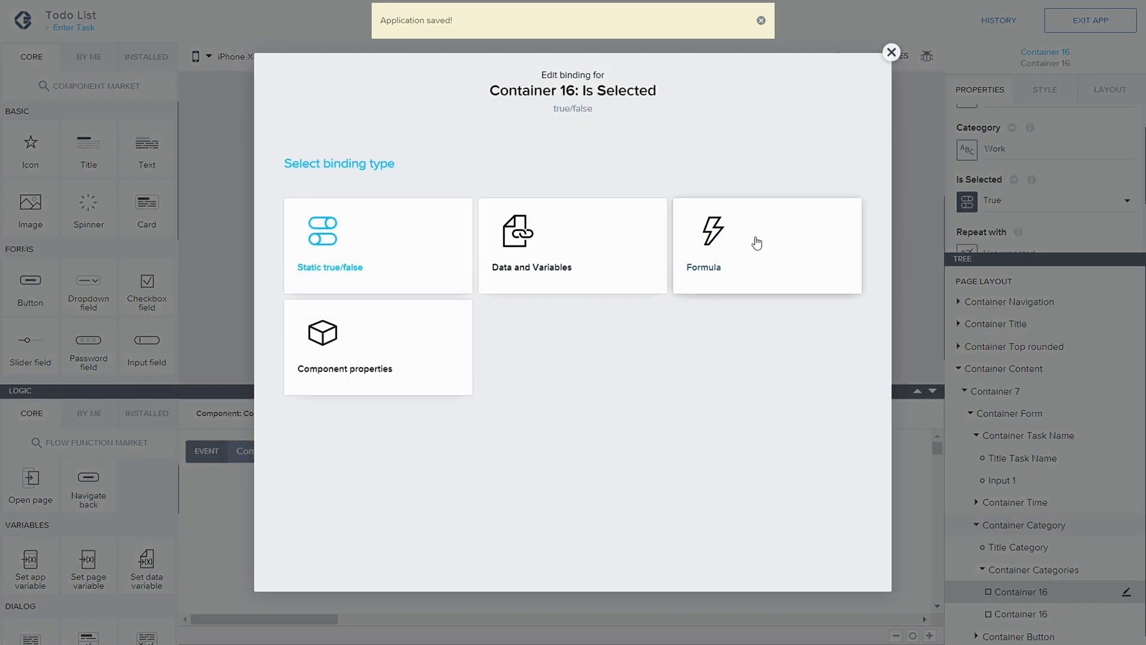
{"action": "left_click", "coordinate": [757, 243]}
{"action": "left_click", "coordinate": [281, 281]}
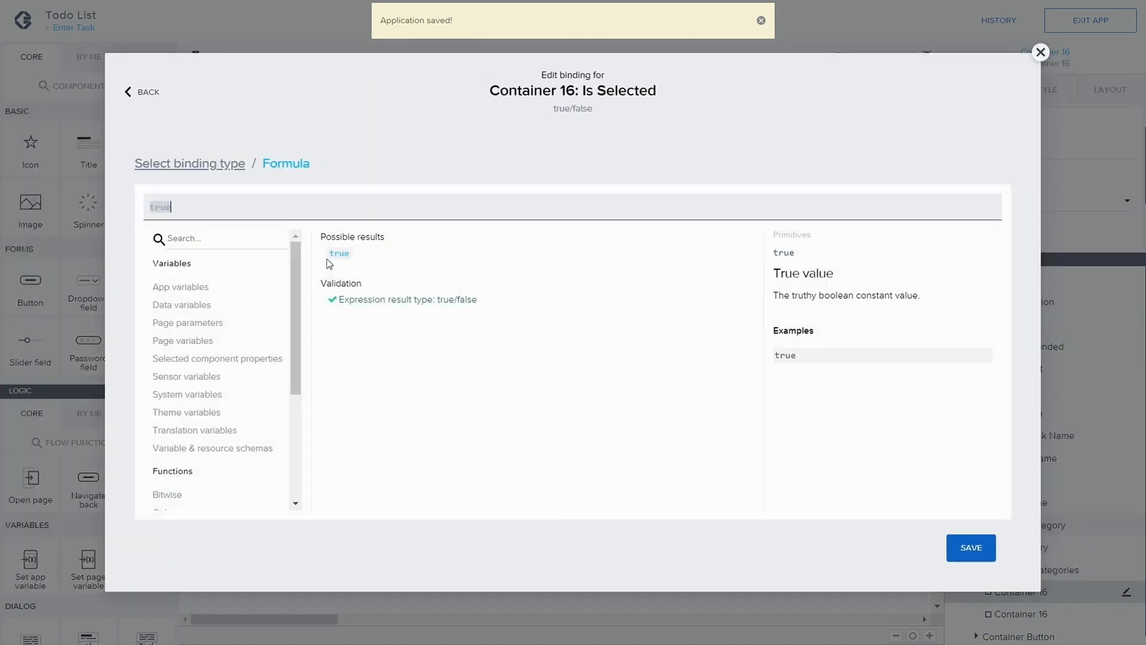
{"action": "type", "text": "IF"}
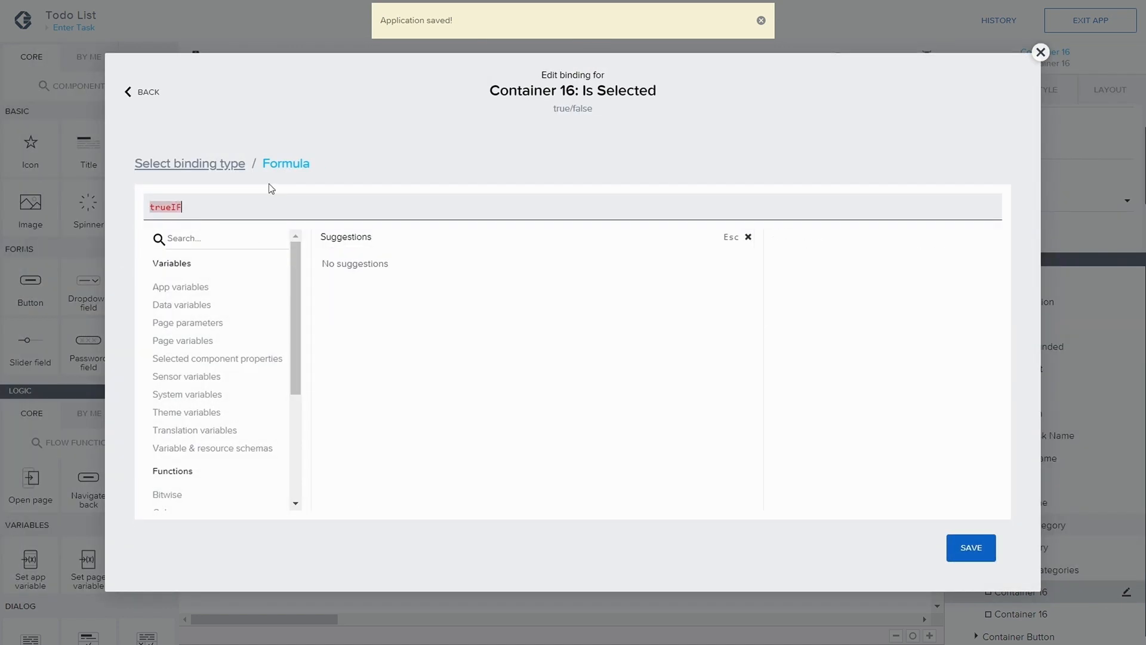
{"action": "key", "text": "BackSpace"}
{"action": "key", "text": "BackSpace"}
{"action": "key", "text": "BackSpace"}
{"action": "key", "text": "BackSpace"}
{"action": "key", "text": "BackSpace"}
{"action": "key", "text": "BackSpace"}
{"action": "type", "text": "IF("}
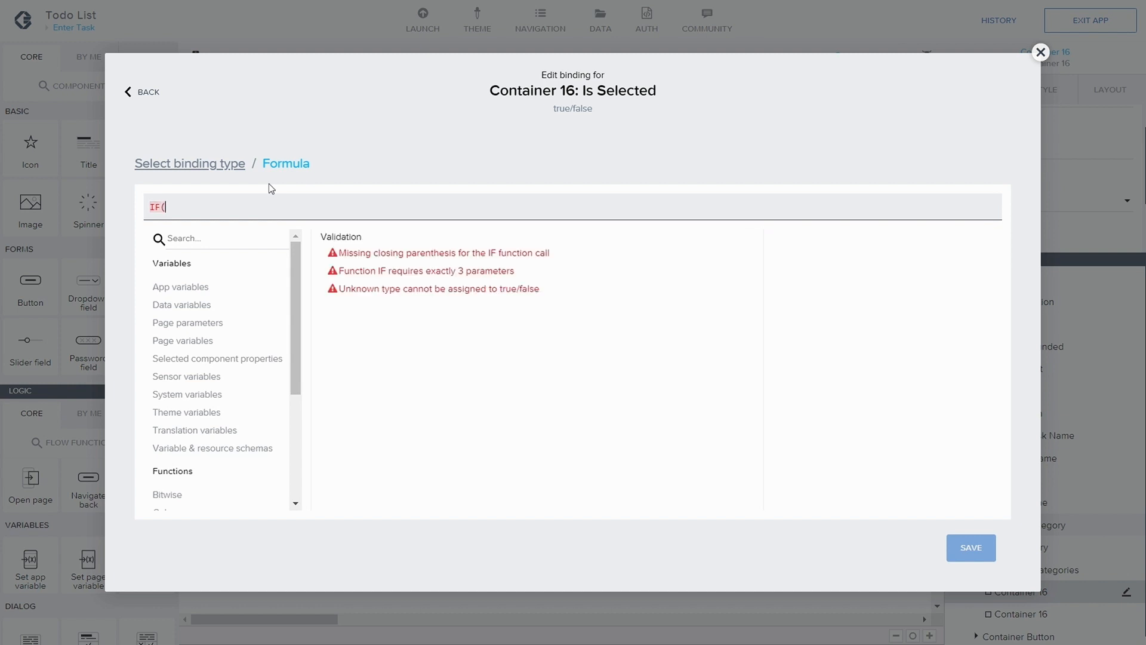
{"action": "left_click", "coordinate": [173, 342]}
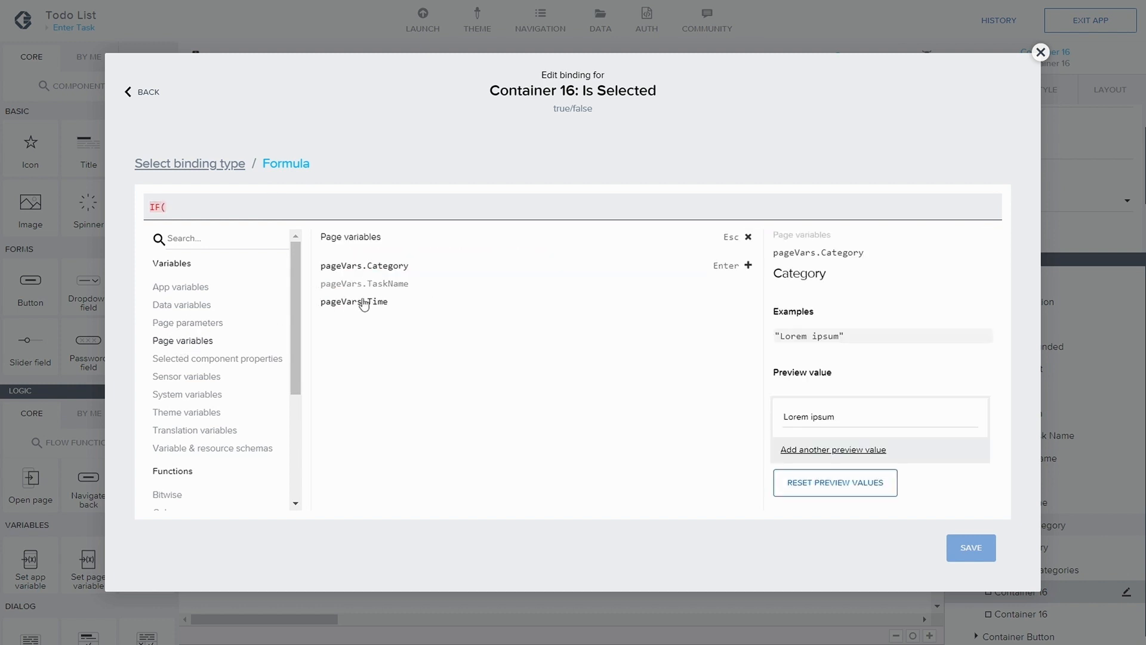
{"action": "left_click", "coordinate": [364, 266]}
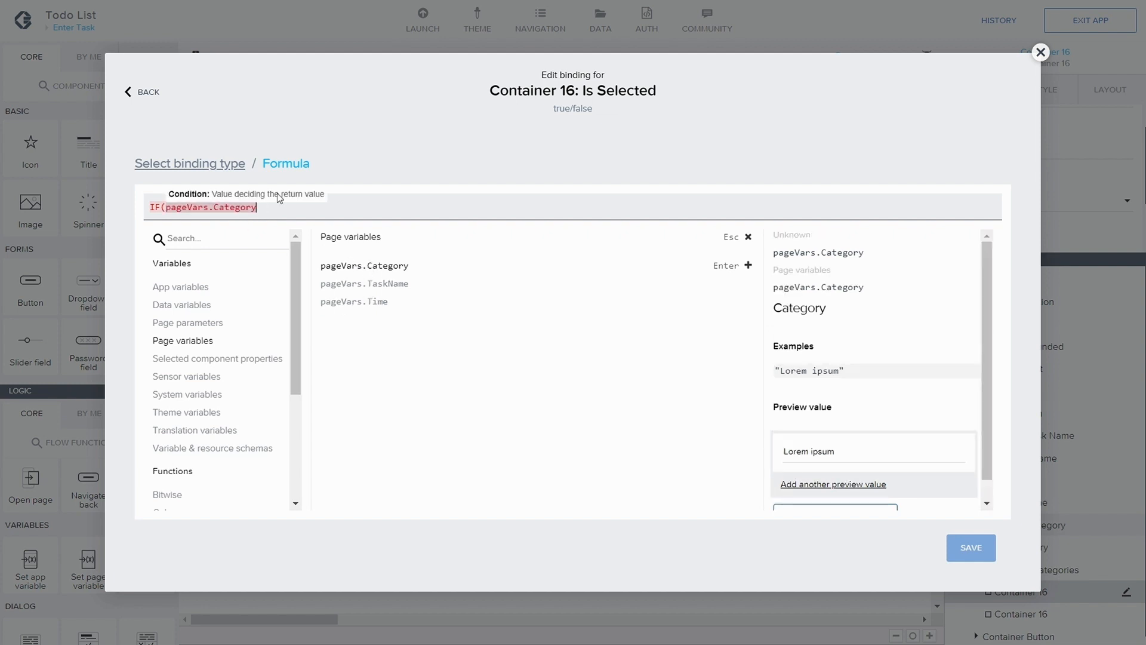
{"action": "key", "text": "BackSpace"}
{"action": "key", "text": "BackSpace"}
{"action": "key", "text": "BackSpace"}
{"action": "key", "text": "BackSpace"}
{"action": "key", "text": "BackSpace"}
{"action": "key", "text": "BackSpace"}
{"action": "key", "text": "BackSpace"}
{"action": "key", "text": "BackSpace"}
{"action": "key", "text": "BackSpace"}
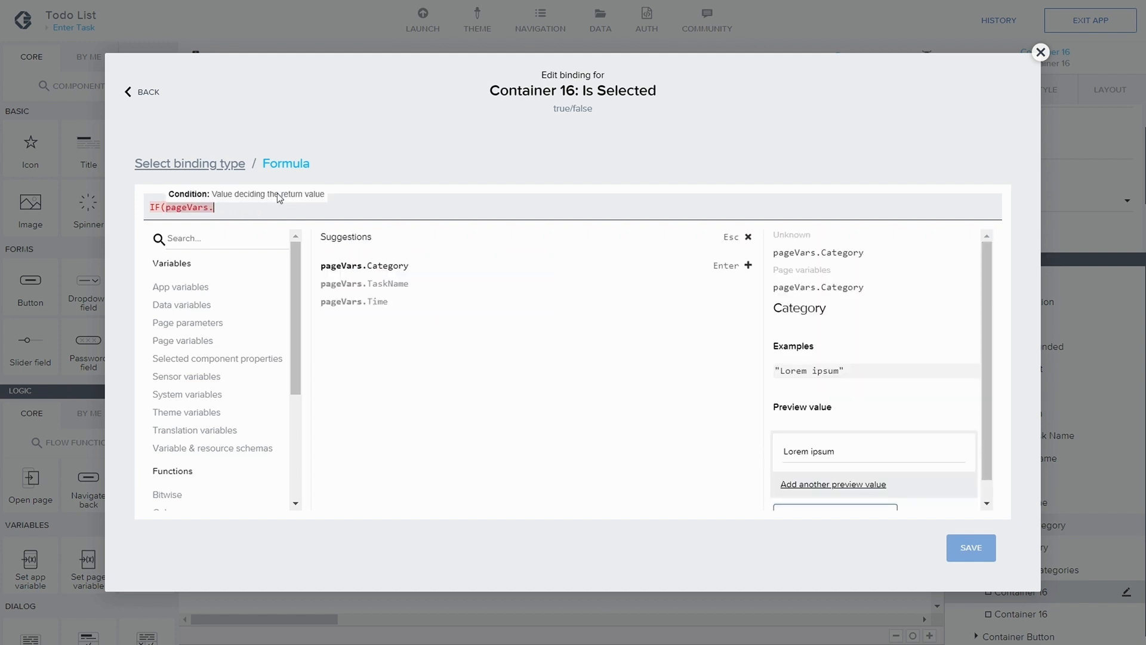
{"action": "key", "text": "BackSpace"}
{"action": "key", "text": "BackSpace"}
{"action": "key", "text": "BackSpace"}
{"action": "key", "text": "BackSpace"}
{"action": "key", "text": "BackSpace"}
{"action": "key", "text": "BackSpace"}
{"action": "key", "text": "BackSpace"}
{"action": "key", "text": "BackSpace"}
{"action": "key", "text": "BackSpace"}
{"action": "key", "text": "BackSpace"}
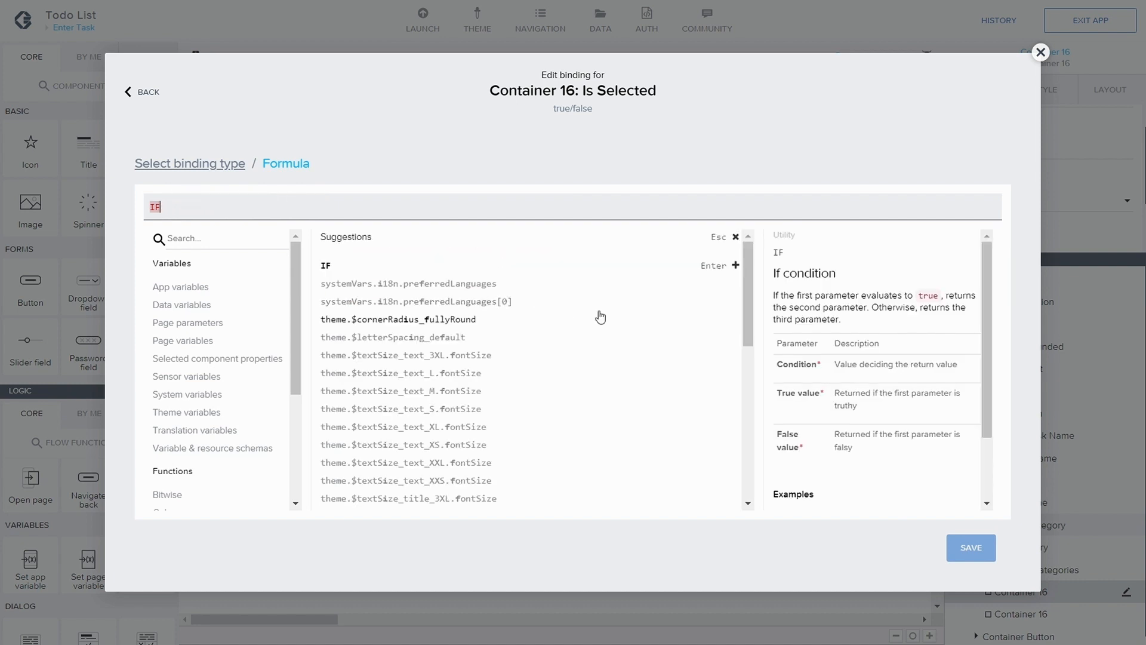
- Insert the full IF function template and set its condition to pageVars.Category === "Work"
{"action": "key", "text": "Return"}
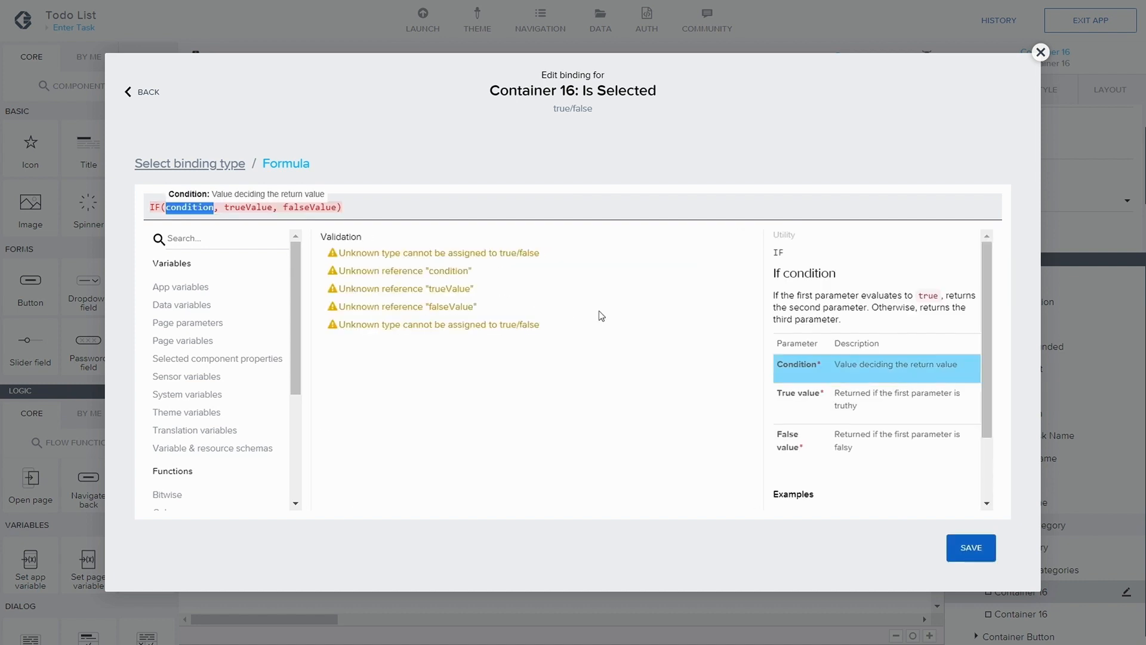
{"action": "type", "text": "page"}
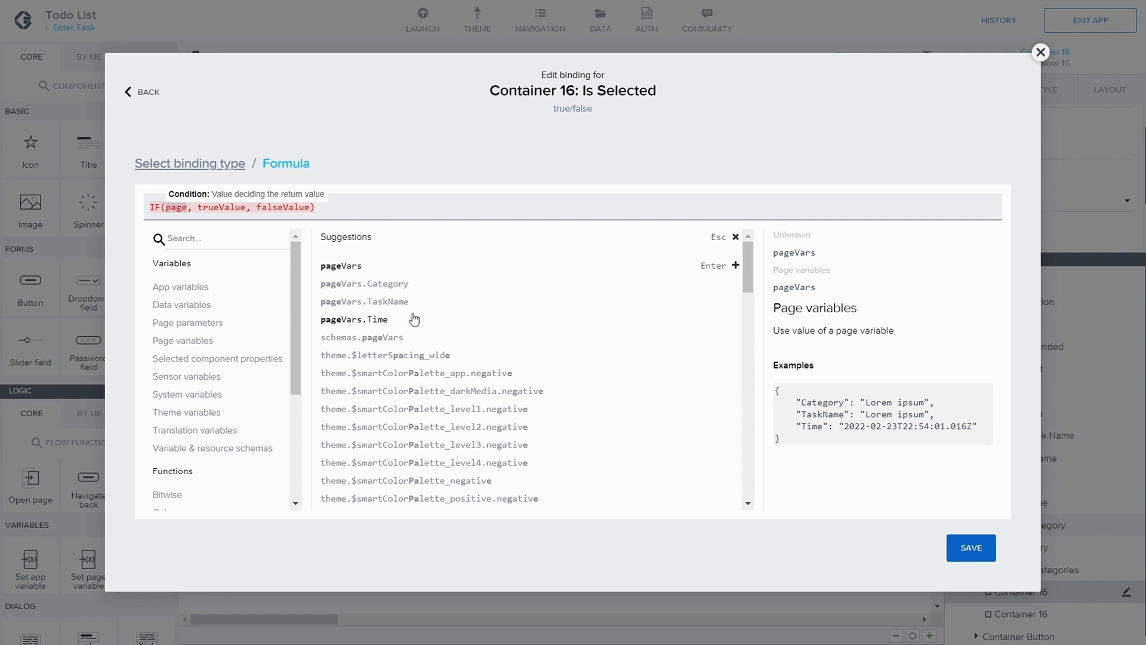
{"action": "left_click", "coordinate": [365, 284]}
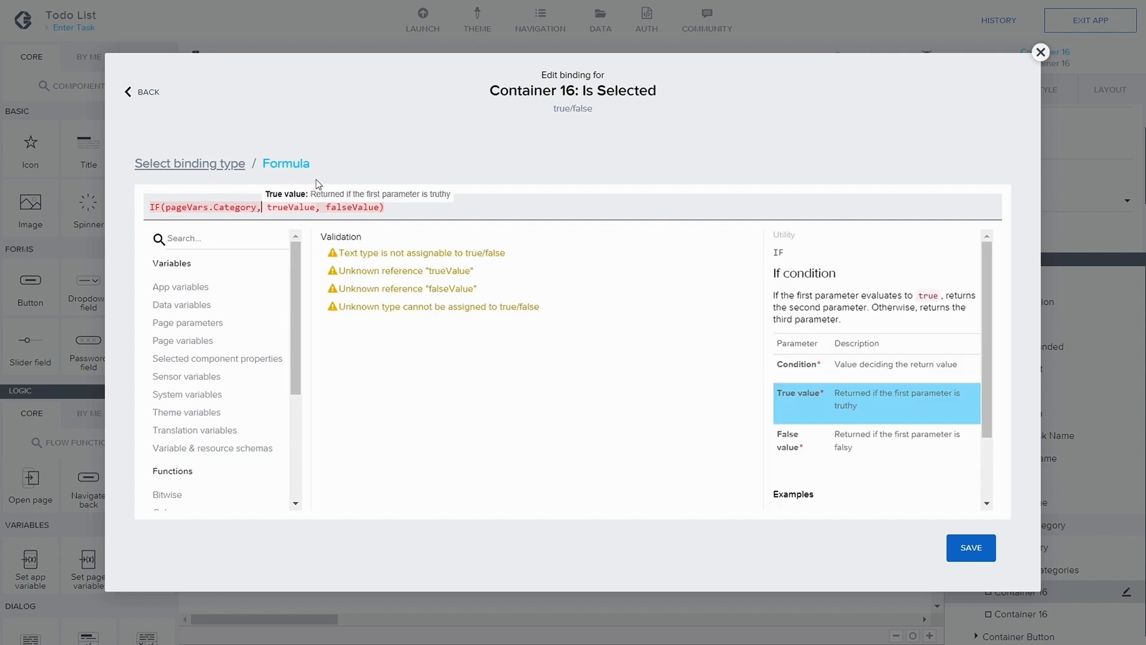
{"action": "type", "text": "=== \"\""}
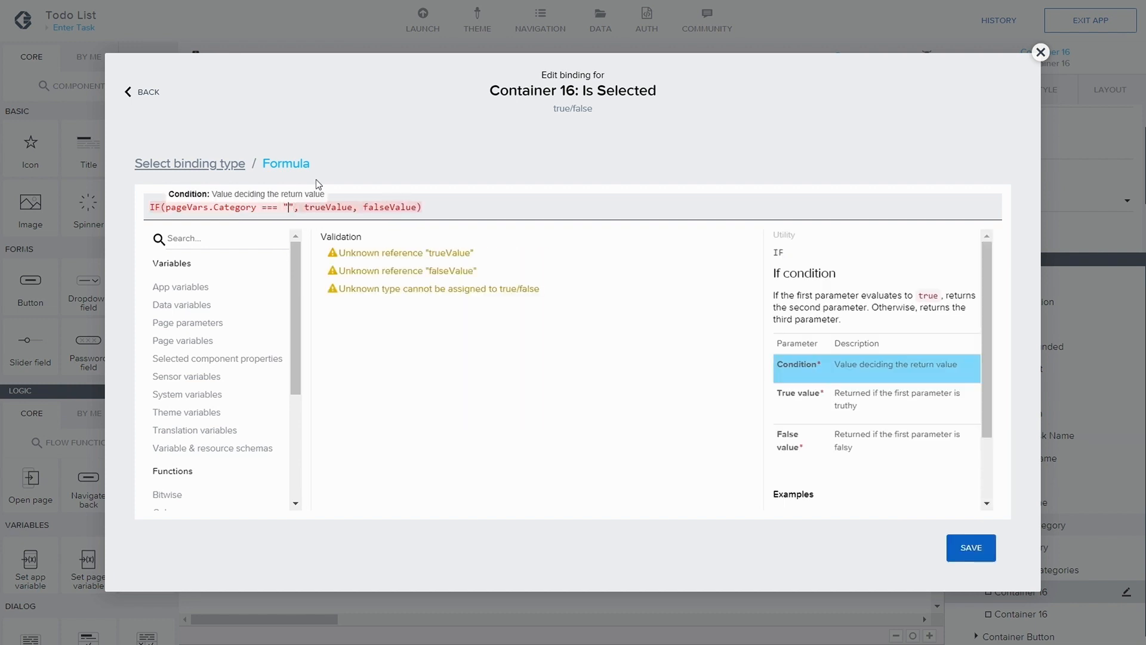
{"action": "type", "text": "Work"}
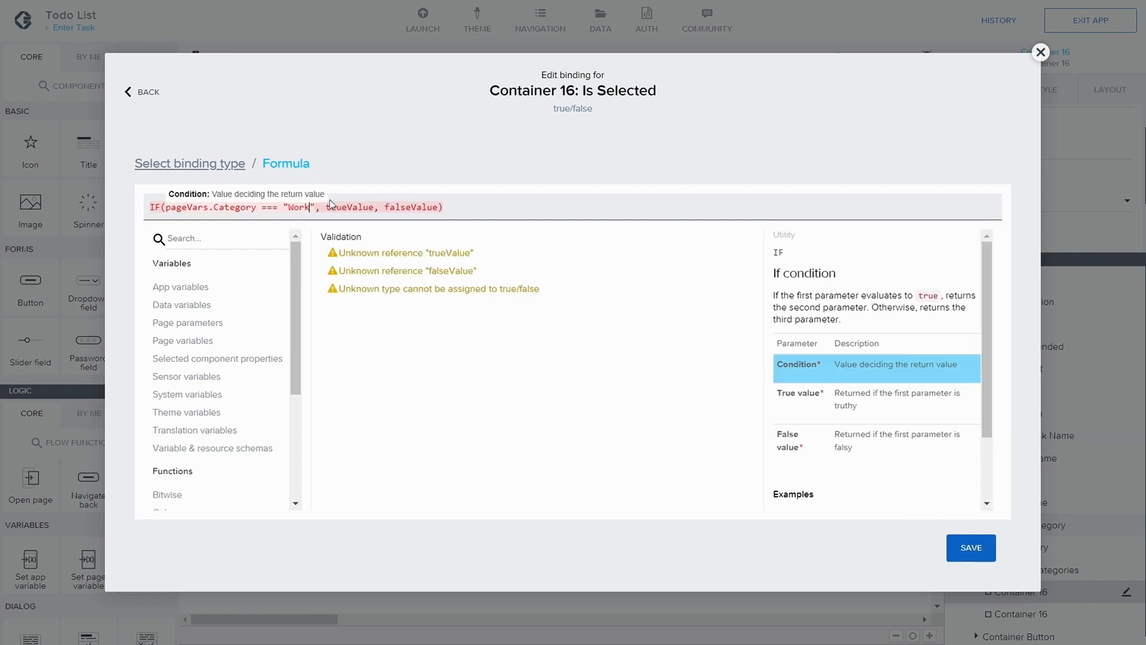
- Set the IF function's results to true when the condition holds and false otherwise, and select the whole formula
{"action": "double_click", "coordinate": [354, 207]}
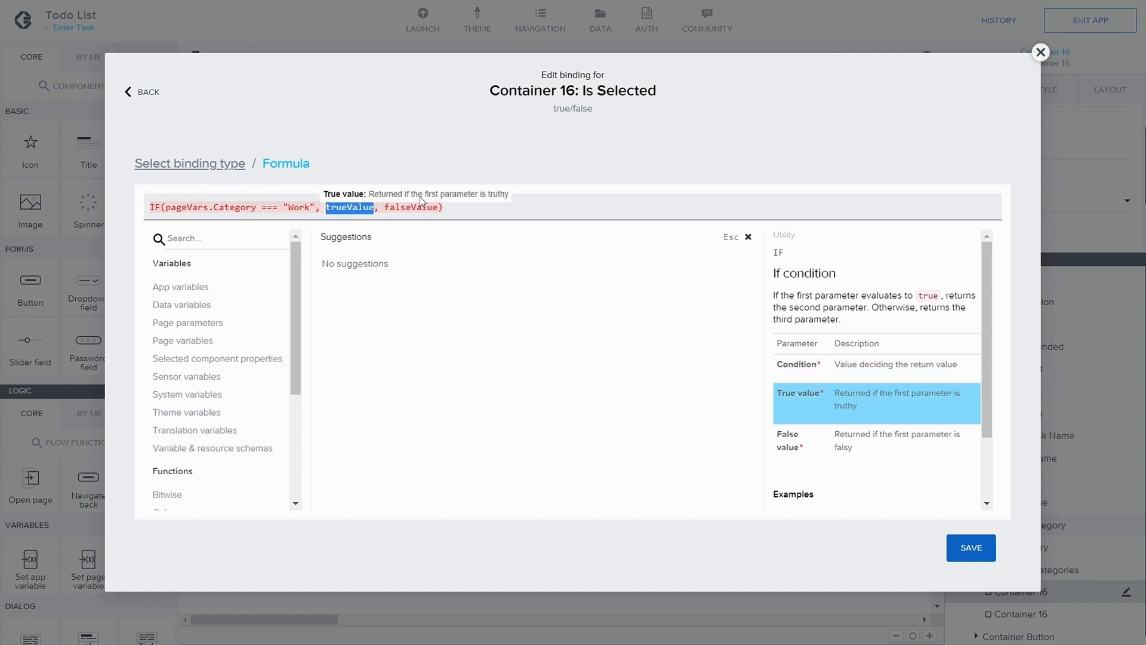
{"action": "type", "text": "true"}
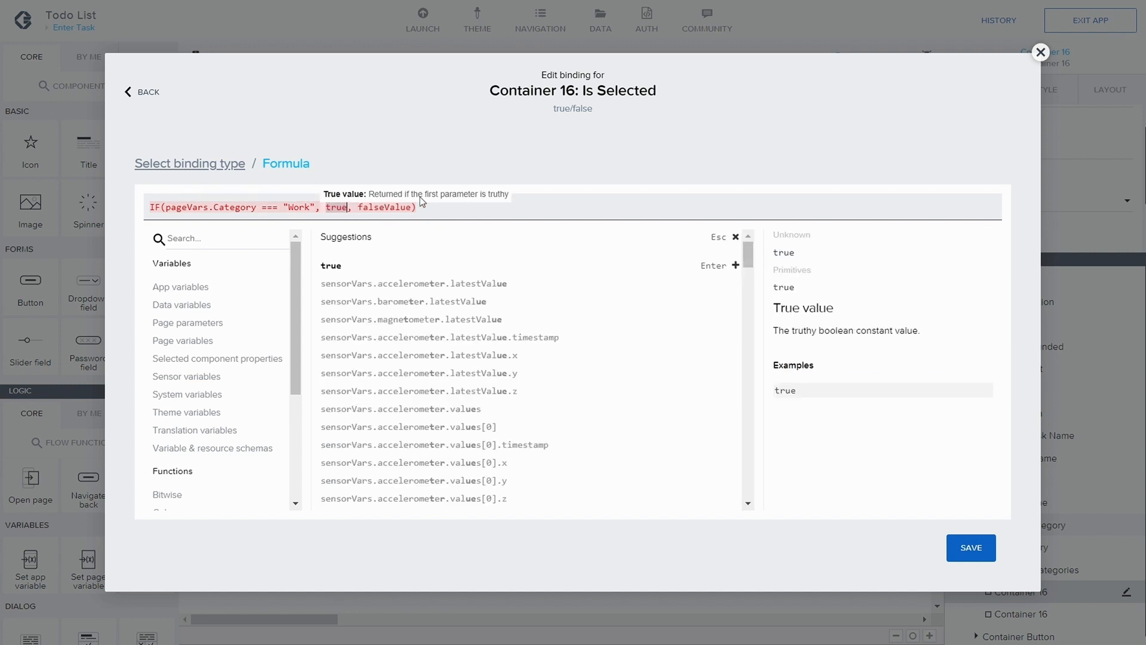
{"action": "double_click", "coordinate": [374, 207]}
{"action": "type", "text": "false"}
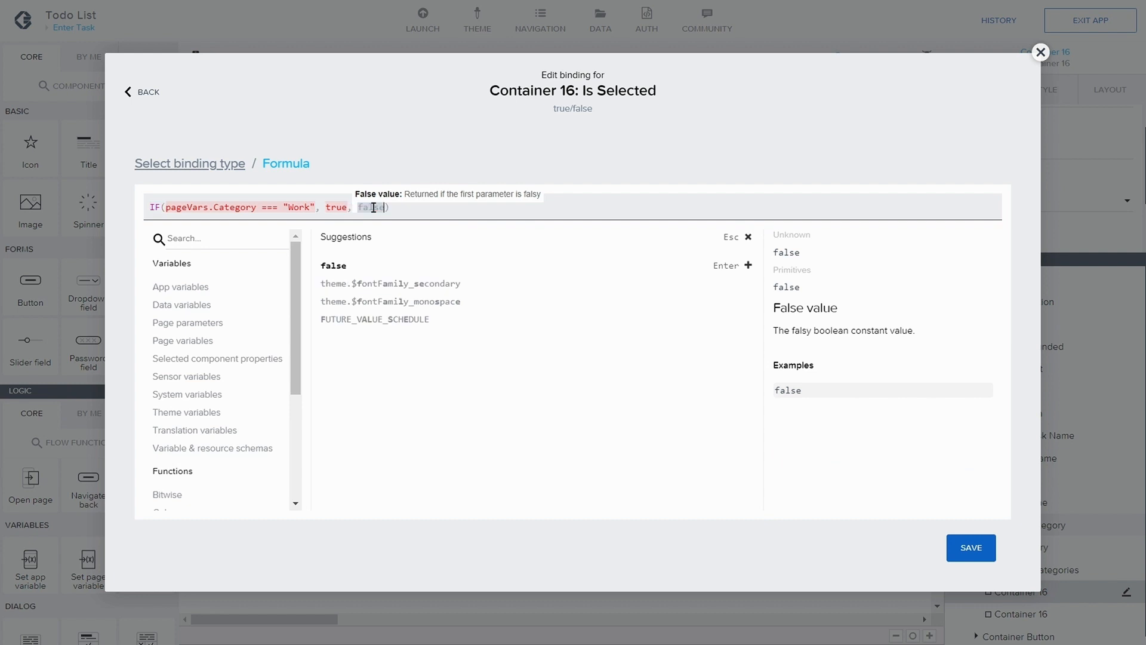
{"action": "left_click_drag", "start_coordinate": [399, 209], "coordinate": [107, 214]}
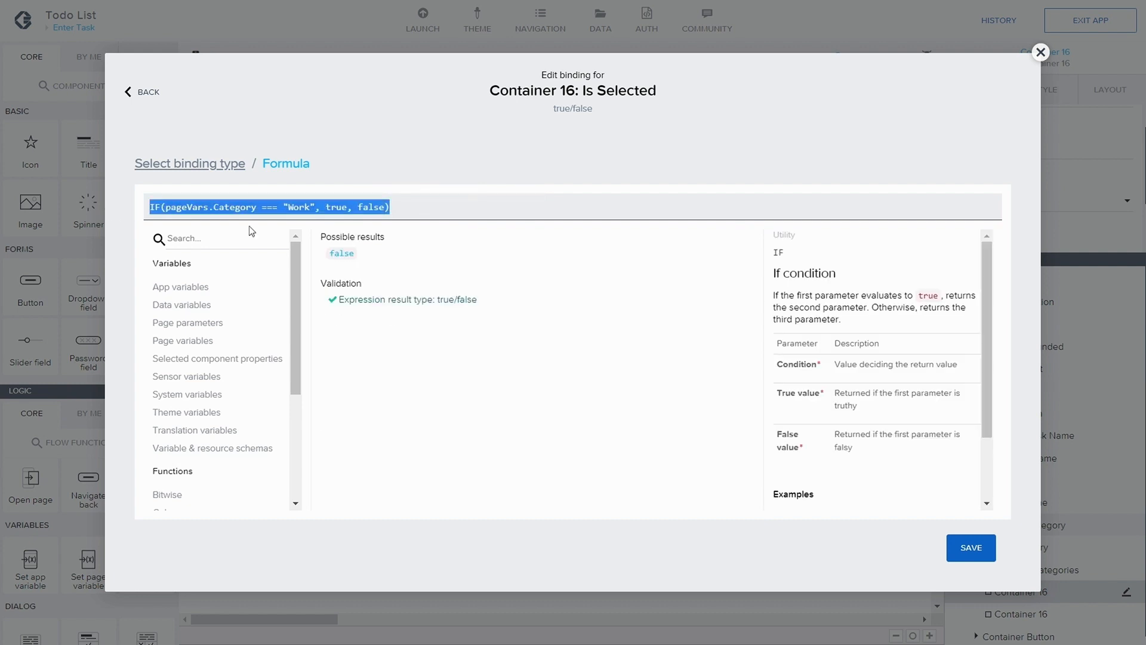
- Save the IF formula as the Is Selected binding of the first category button
{"action": "left_click", "coordinate": [965, 546]}
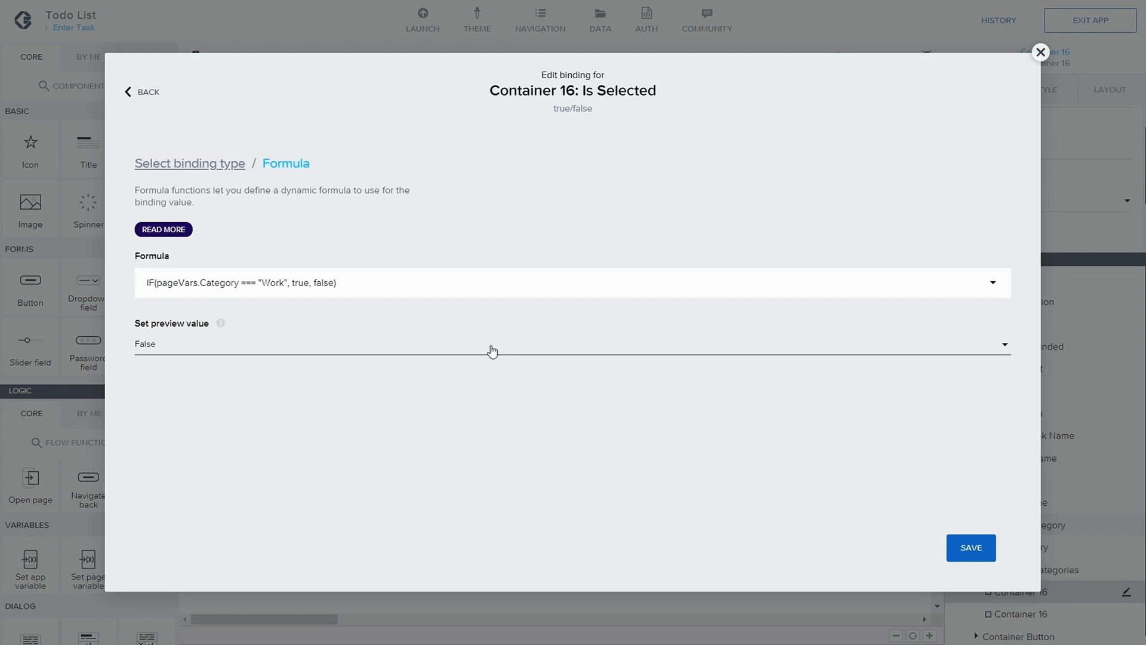
{"action": "left_click", "coordinate": [961, 547]}
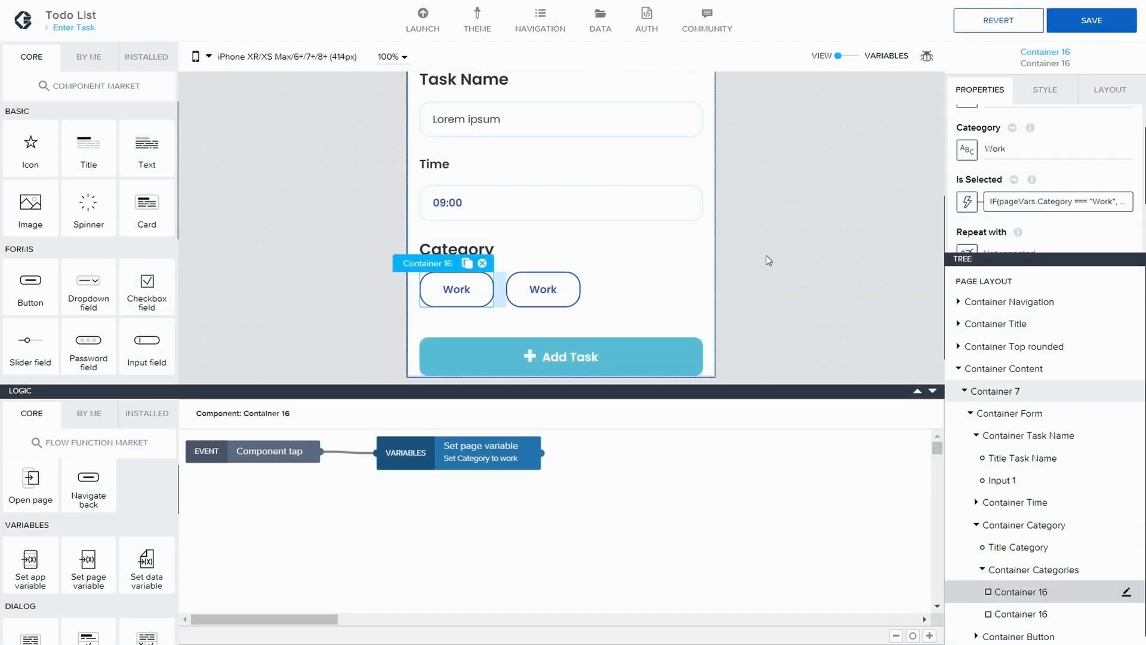
- Set the assigned value of the first category button's Set page variable node to Work and save the app
{"action": "left_click", "coordinate": [494, 459]}
{"action": "scroll", "coordinate": [1031, 197], "scroll_direction": "down", "scroll_amount": 1}
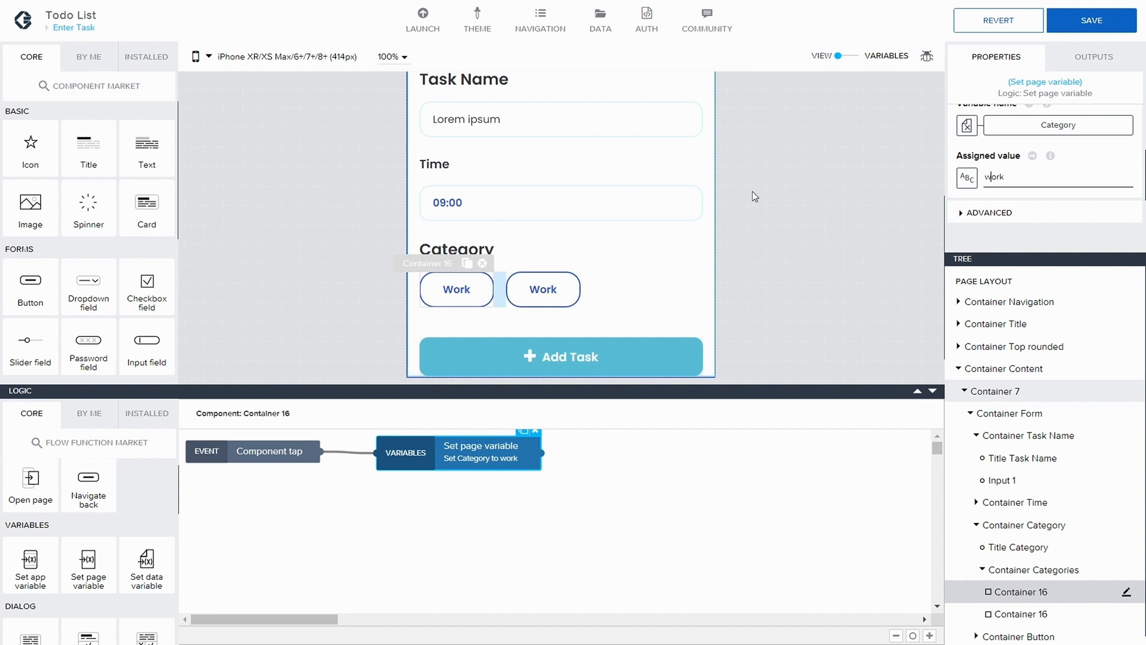
{"action": "key", "text": "BackSpace"}
{"action": "type", "text": "W"}
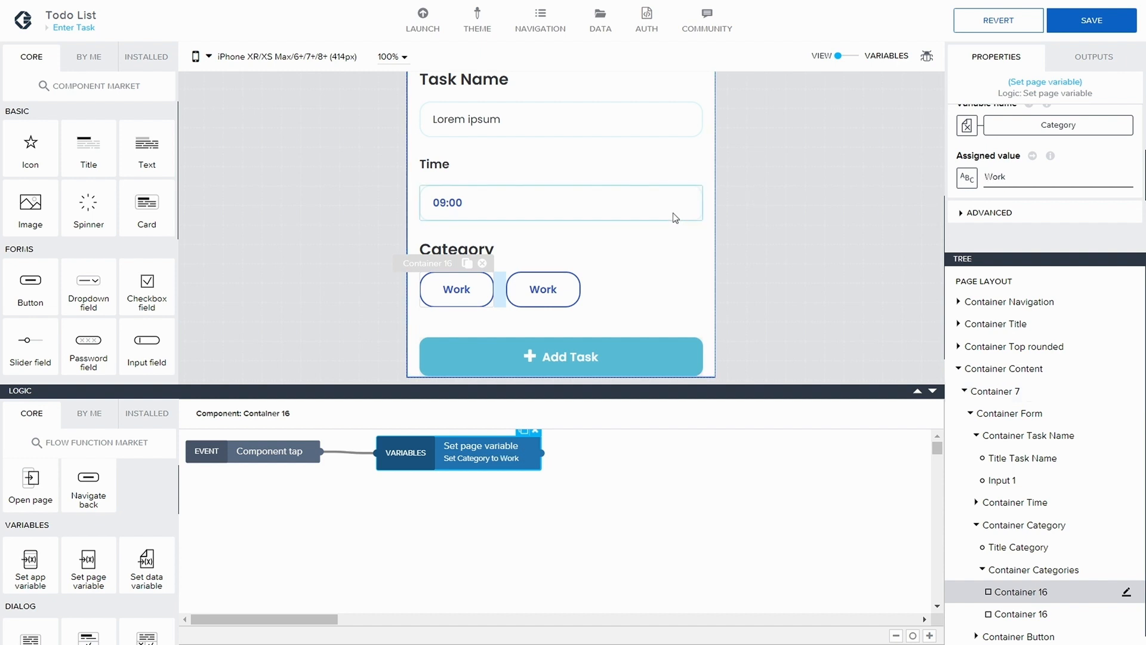
{"action": "left_click", "coordinate": [1116, 22]}
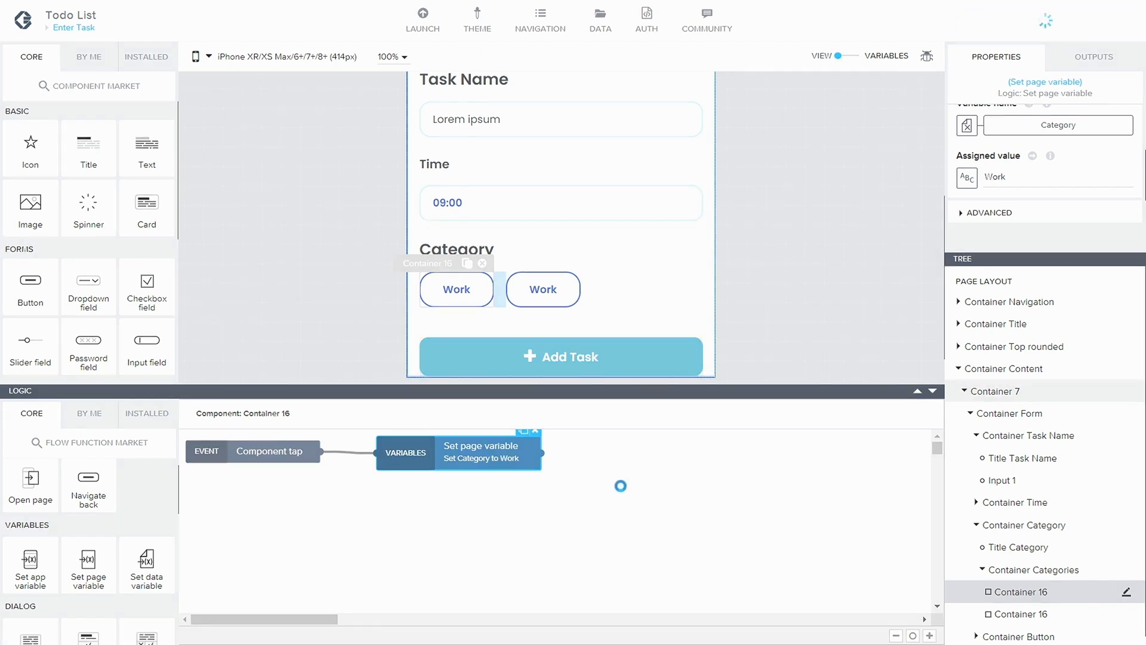
- Set the assigned value of the second category button's Set page variable node to Personal and save the app
{"action": "left_click", "coordinate": [554, 296]}
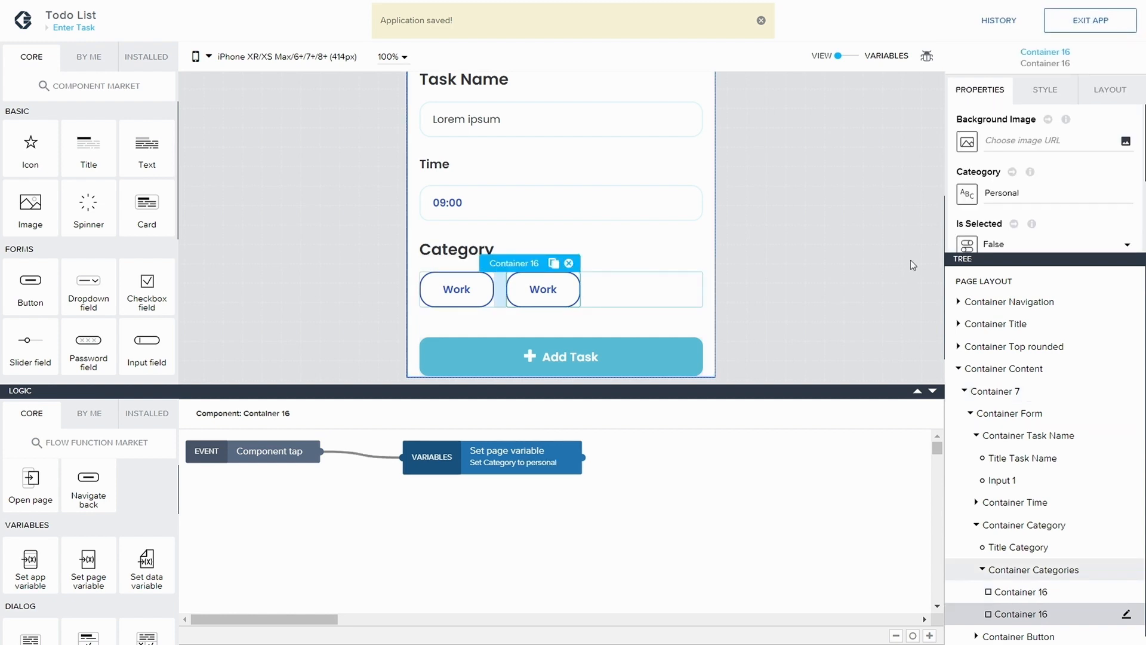
{"action": "scroll", "coordinate": [1005, 226], "scroll_direction": "down", "scroll_amount": 1}
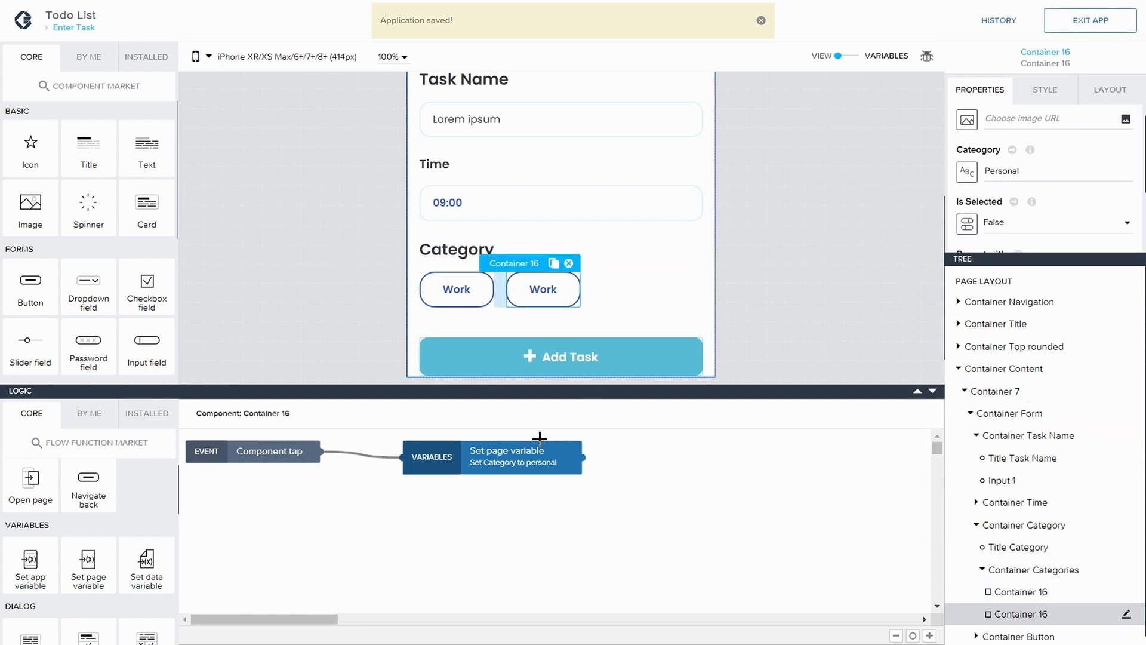
{"action": "left_click", "coordinate": [541, 463]}
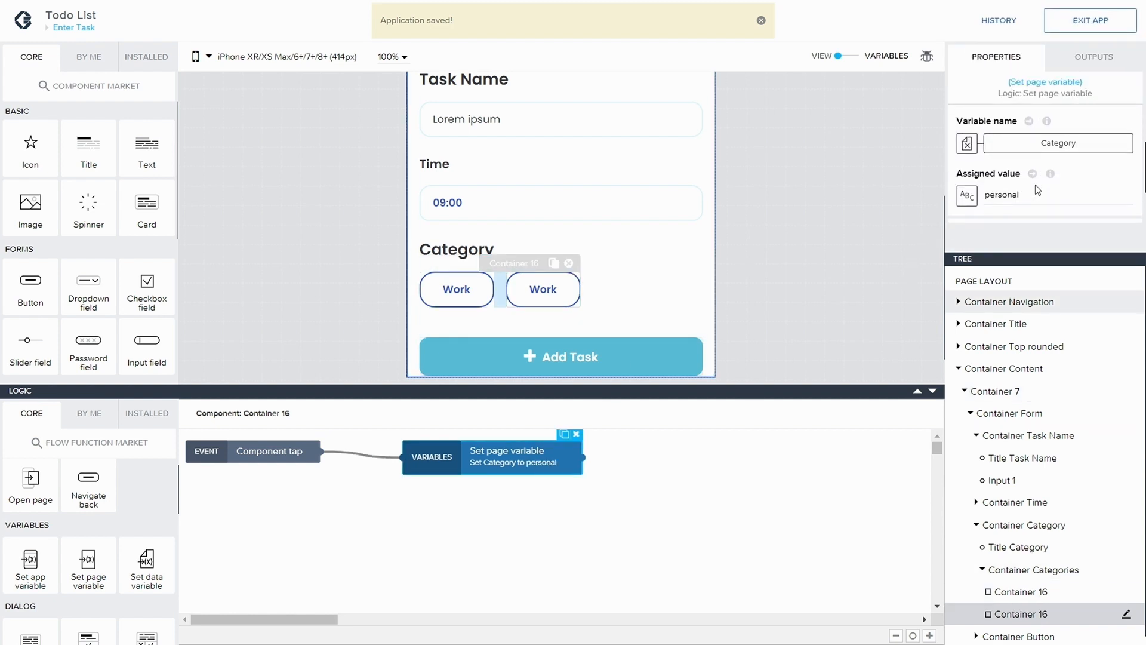
{"action": "type", "text": "P"}
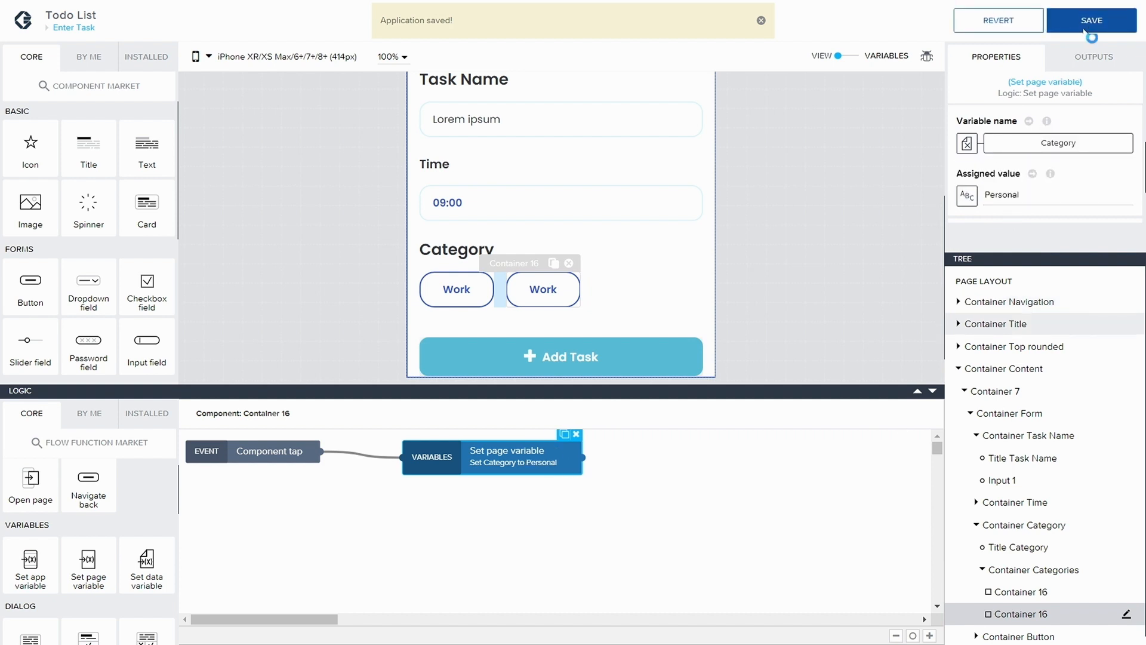
{"action": "left_click", "coordinate": [1090, 24]}
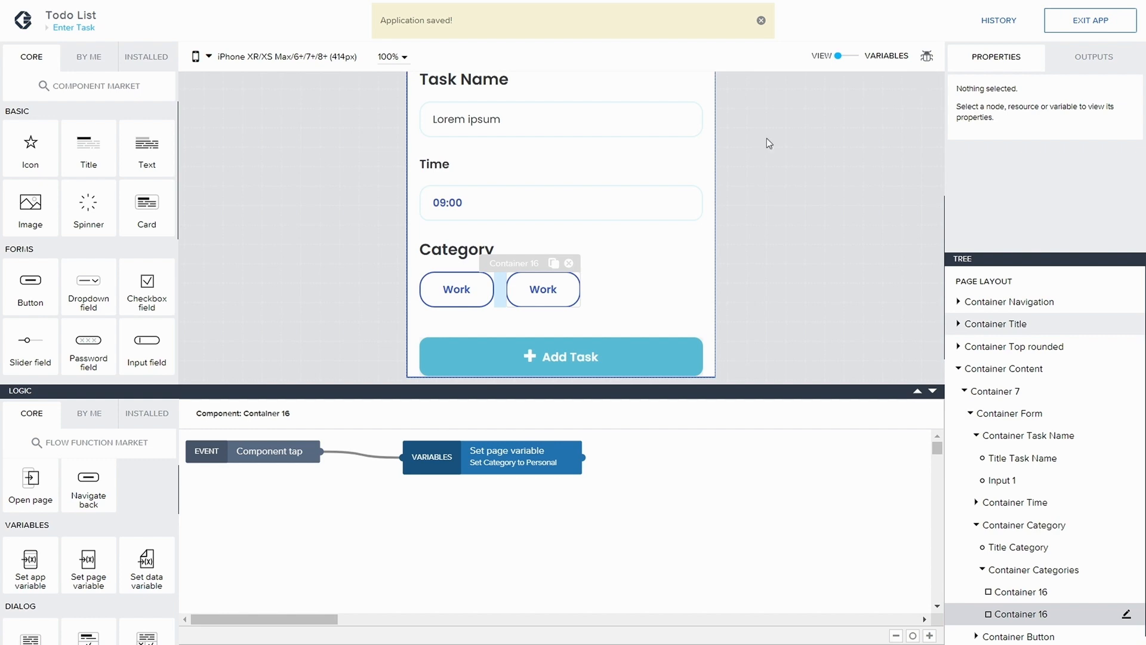
- Open a formula binding for Is Selected of the second category button
{"action": "left_click", "coordinate": [553, 293]}
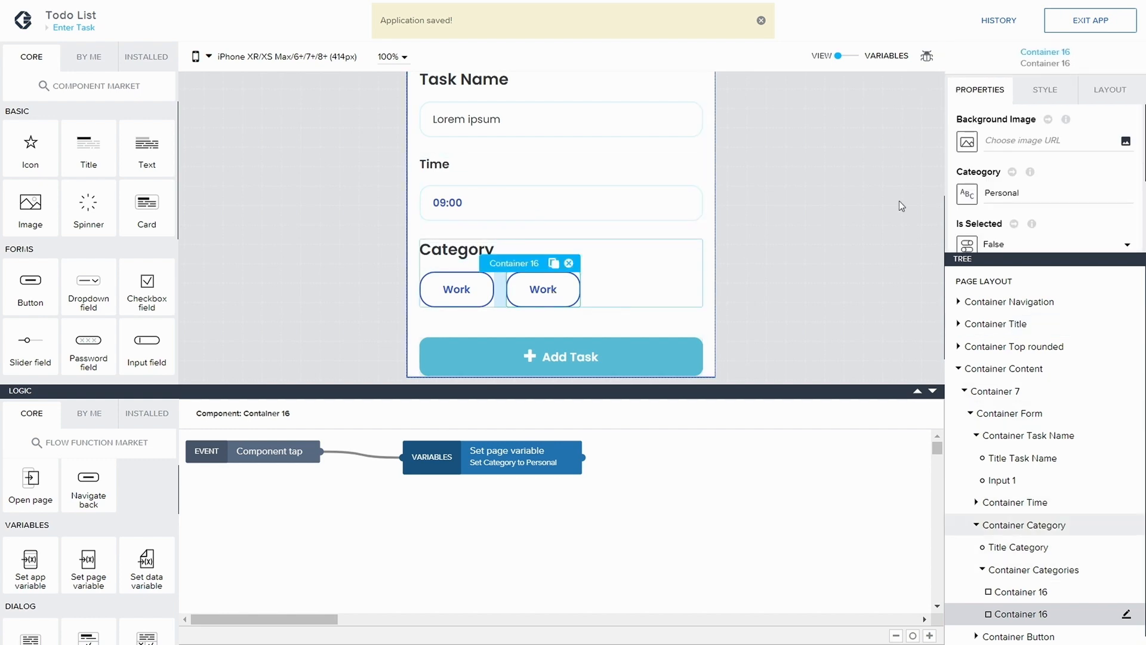
{"action": "scroll", "coordinate": [1044, 179], "scroll_direction": "down", "scroll_amount": 1}
{"action": "left_click", "coordinate": [967, 202]}
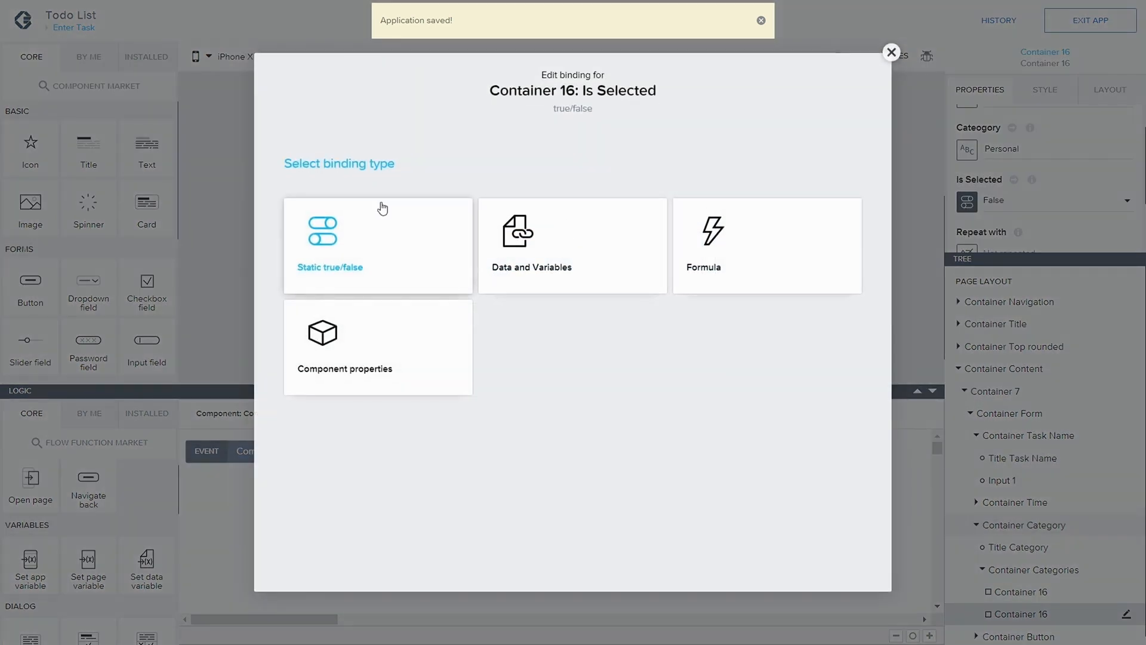
{"action": "left_click", "coordinate": [780, 258]}
{"action": "left_click", "coordinate": [299, 283]}
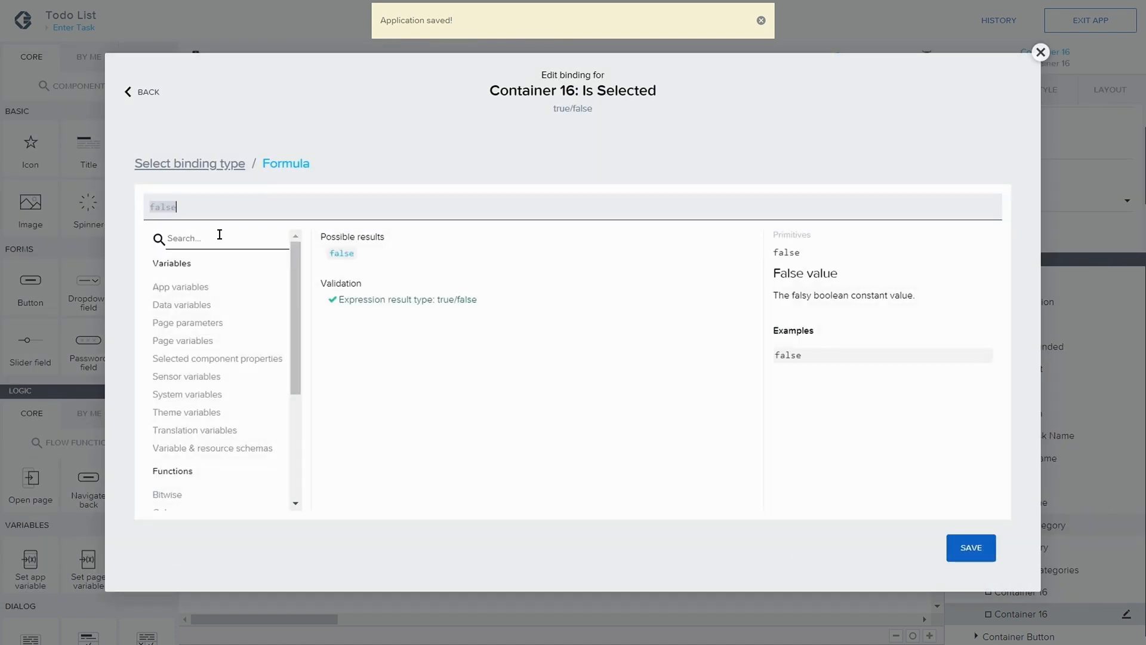
- Replace the default false expression with the IF function template
{"action": "type", "text": "I"}
{"action": "key", "text": "BackSpace"}
{"action": "key", "text": "BackSpace"}
{"action": "key", "text": "BackSpace"}
{"action": "key", "text": "BackSpace"}
{"action": "key", "text": "BackSpace"}
{"action": "key", "text": "BackSpace"}
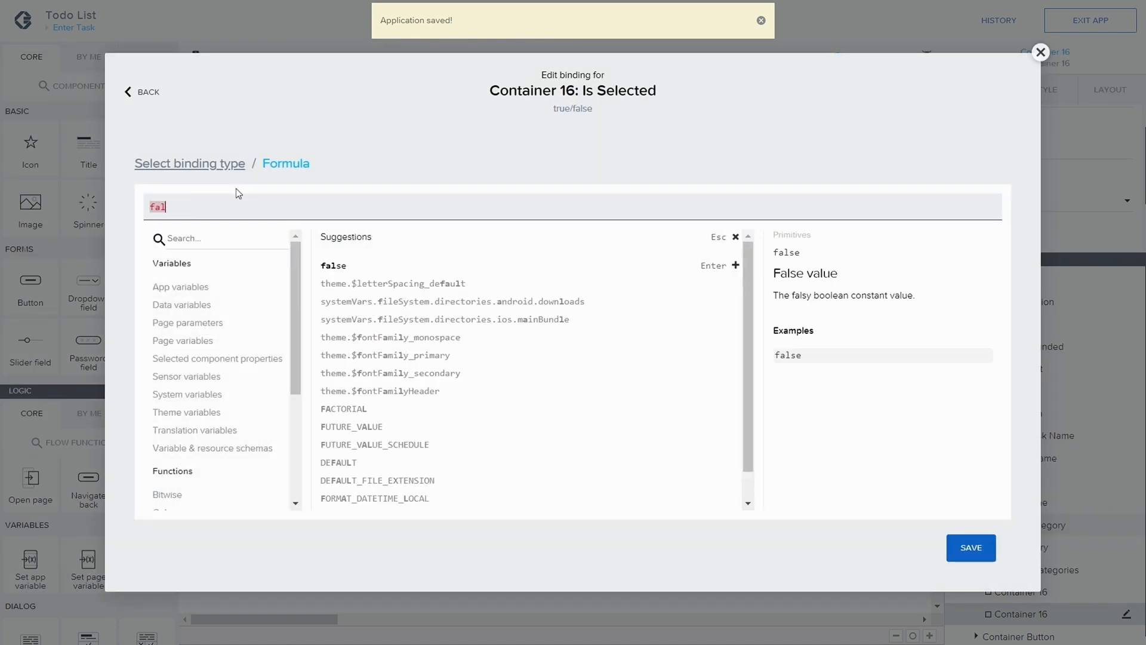
{"action": "type", "text": "IF"}
{"action": "key", "text": "Return"}
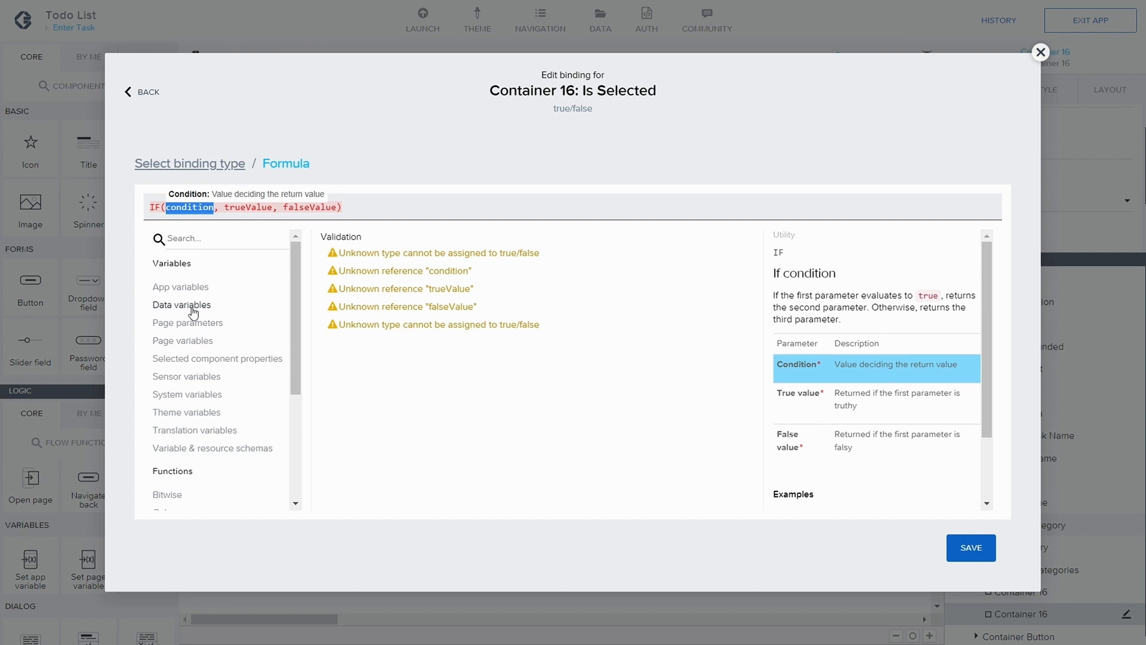
- Set the IF function's condition to pageVars.Category=="Personal"
{"action": "left_click", "coordinate": [200, 344]}
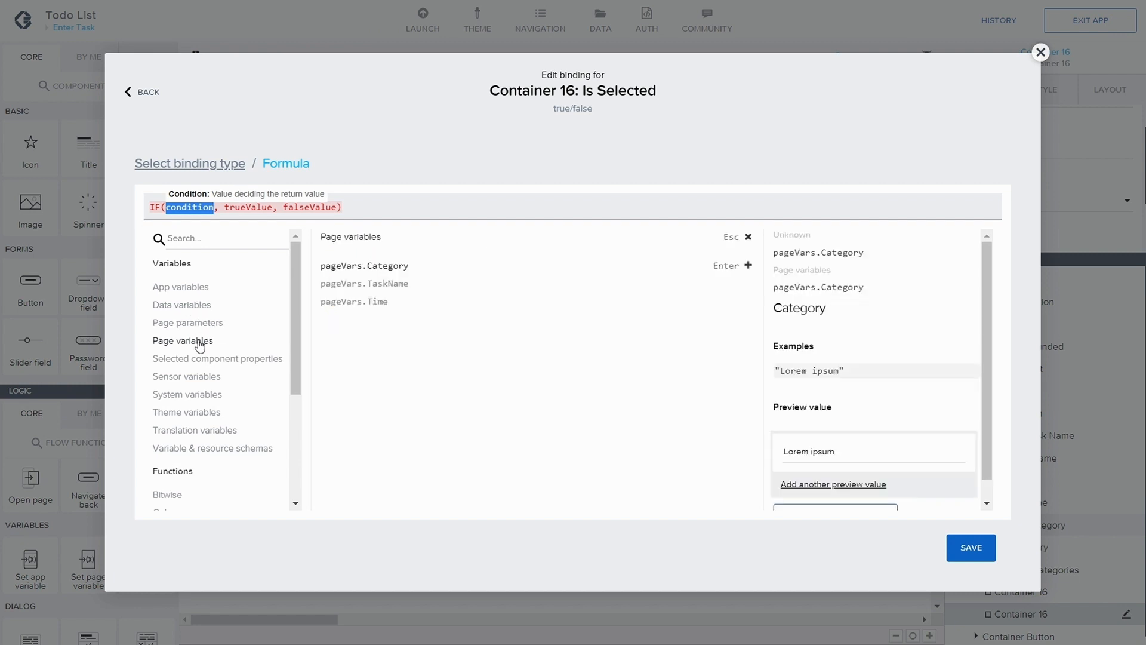
{"action": "left_click", "coordinate": [352, 268]}
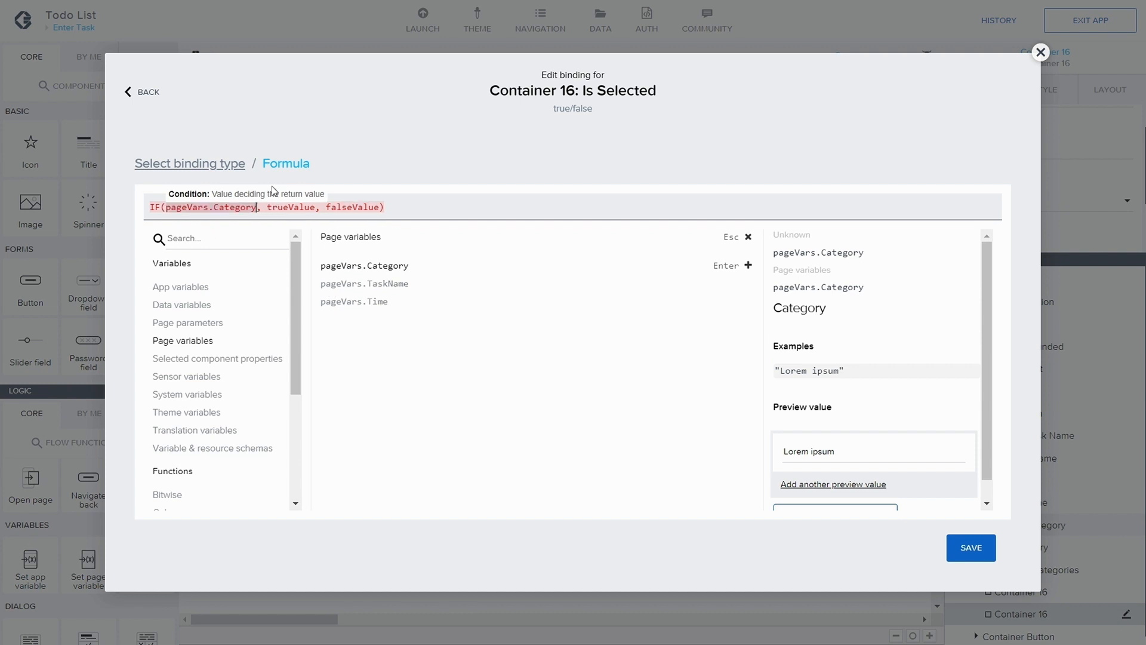
{"action": "type", "text": "==\""}
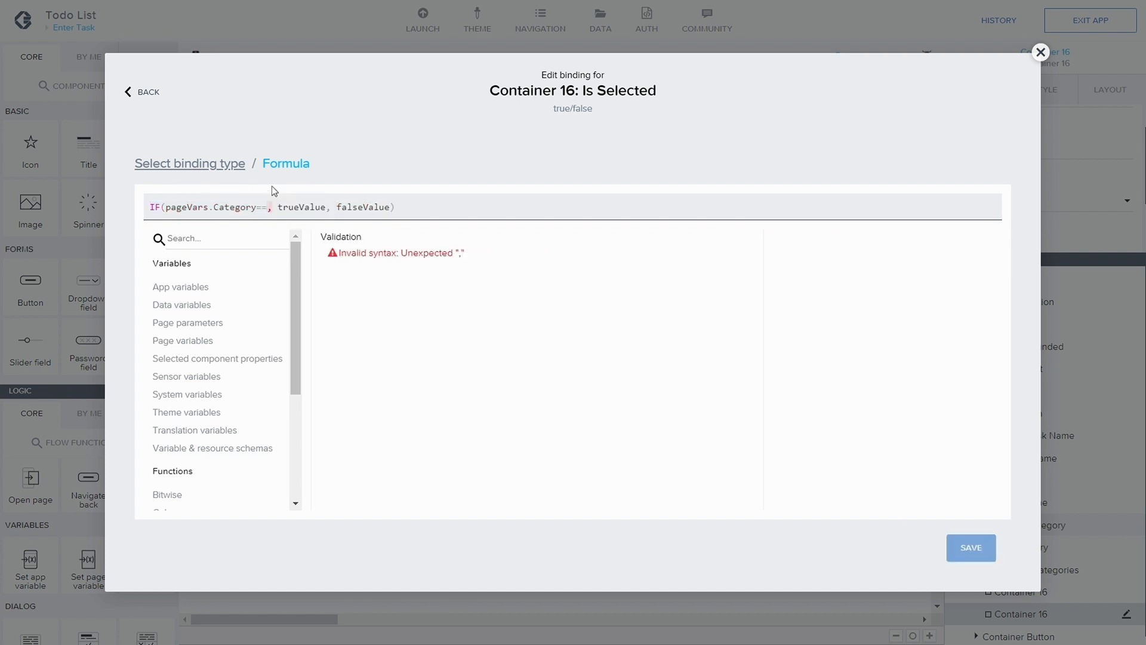
{"action": "type", "text": "Person"}
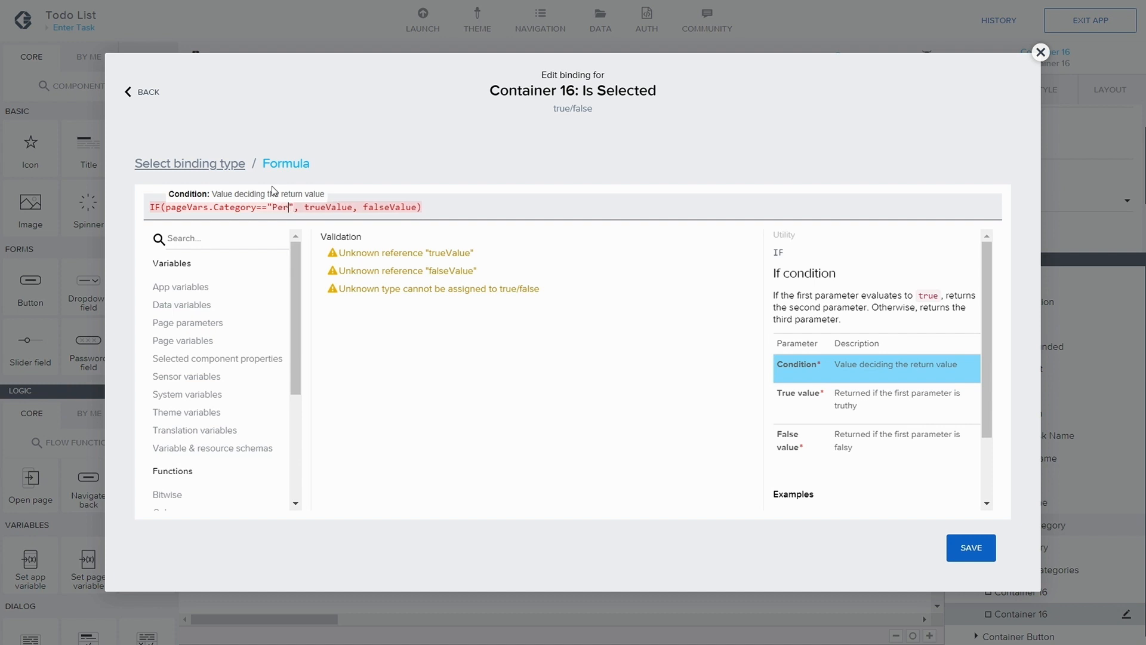
{"action": "type", "text": "al"}
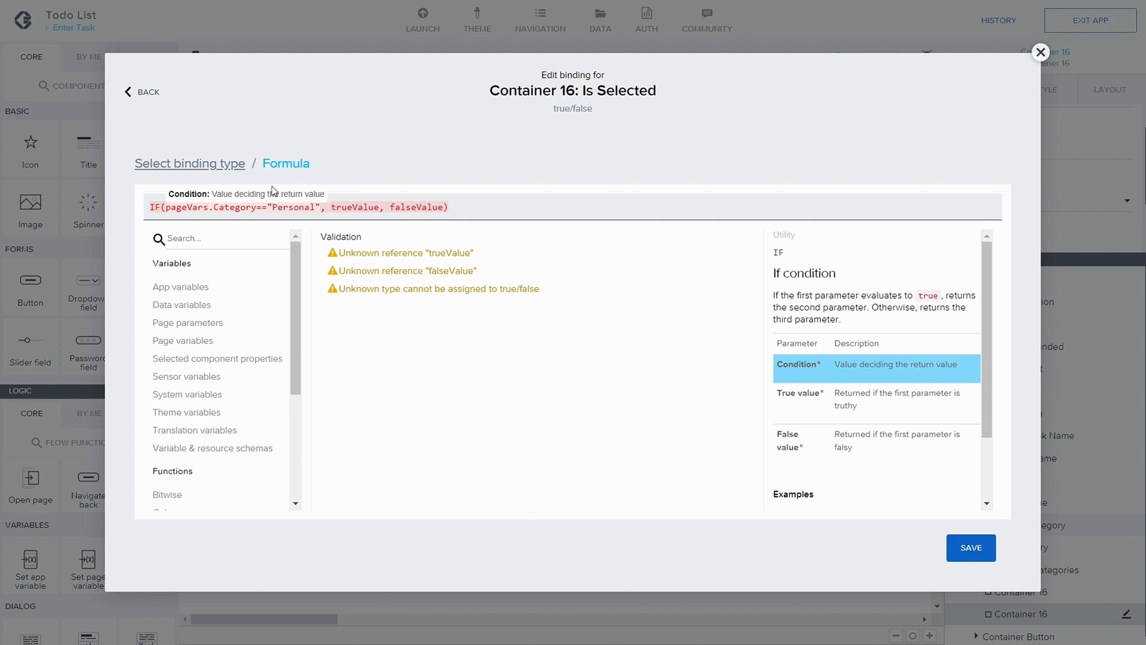
- Make the IF function return true when the condition holds and false otherwise, and save the second button's Is Selected binding
{"action": "double_click", "coordinate": [371, 207]}
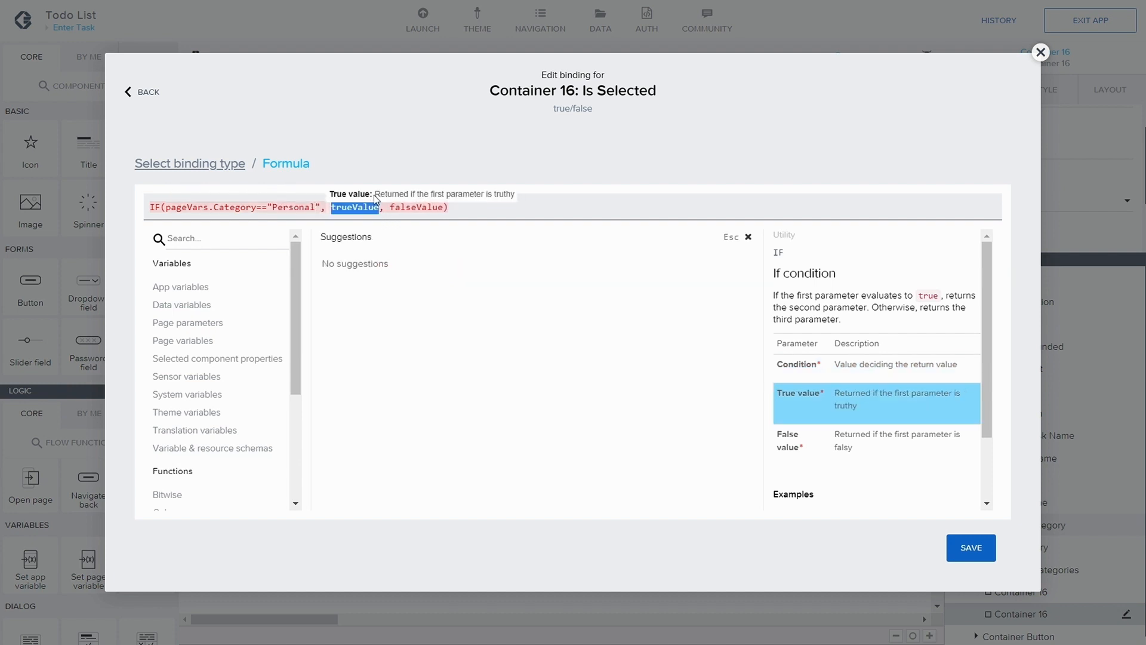
{"action": "type", "text": "true"}
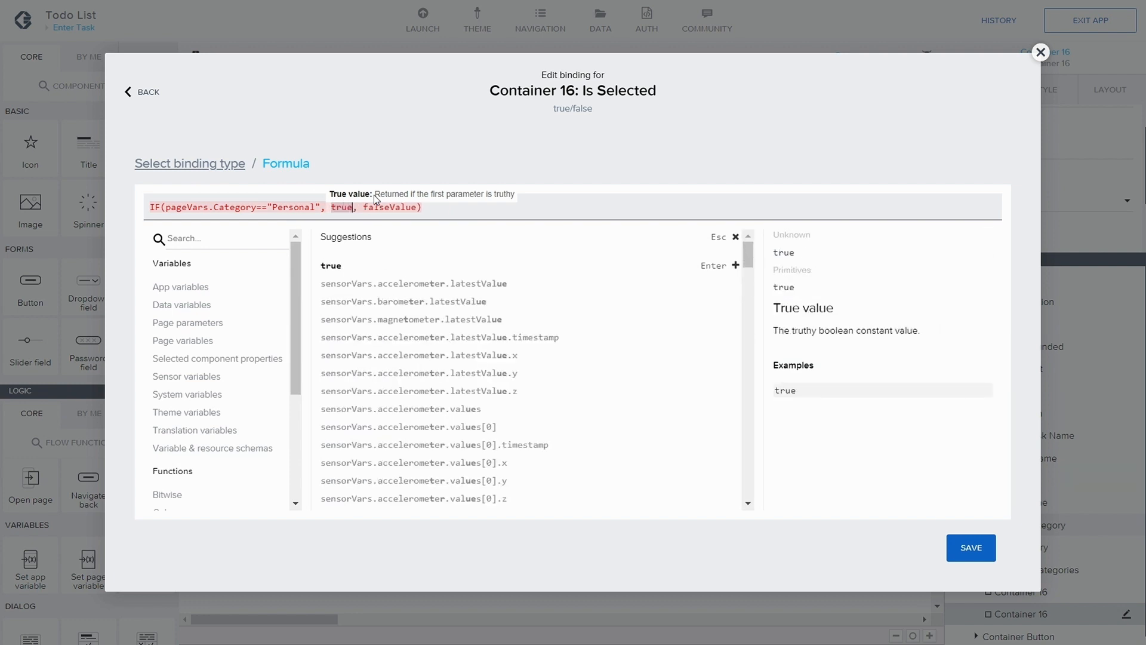
{"action": "left_click", "coordinate": [377, 208]}
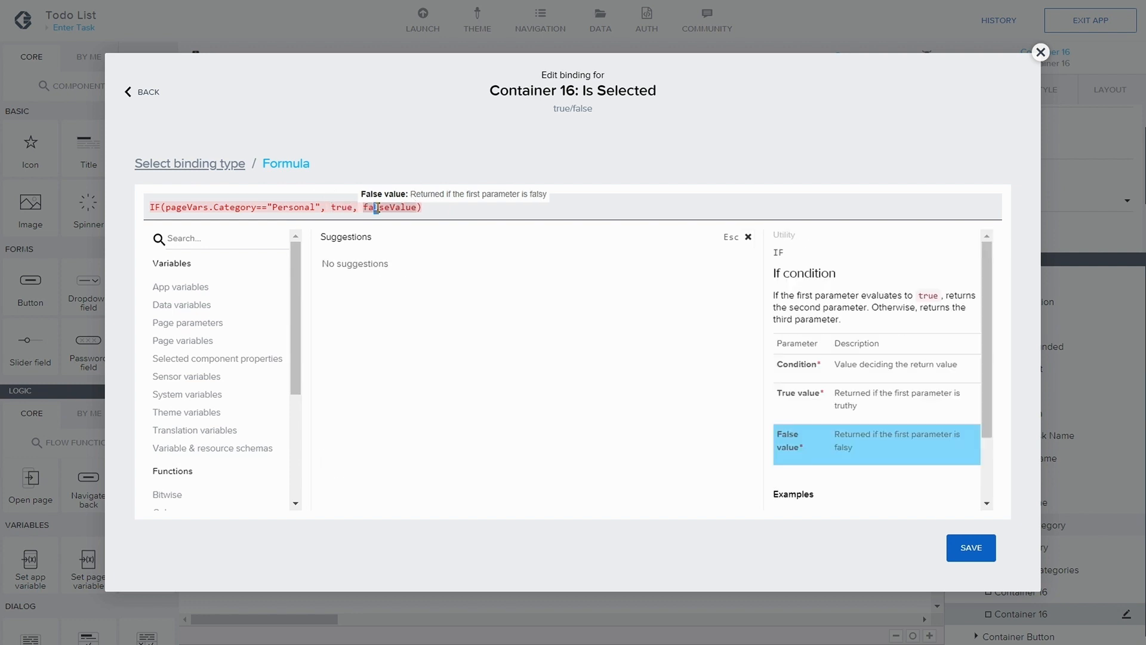
{"action": "double_click", "coordinate": [408, 208]}
{"action": "type", "text": "false"}
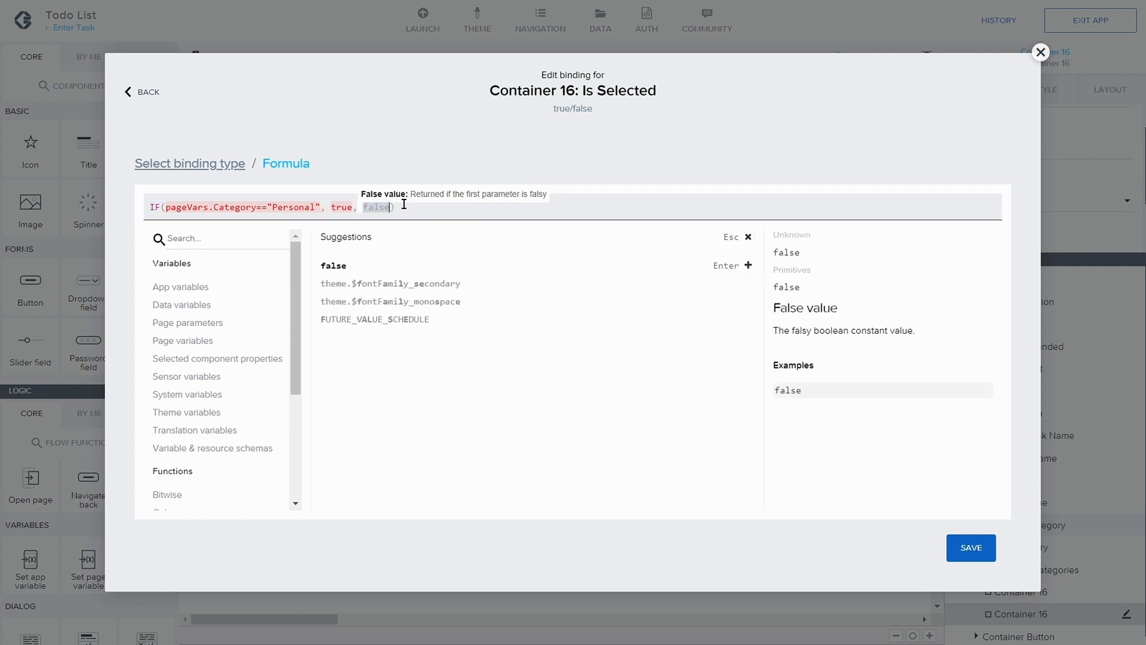
{"action": "left_click", "coordinate": [286, 207]}
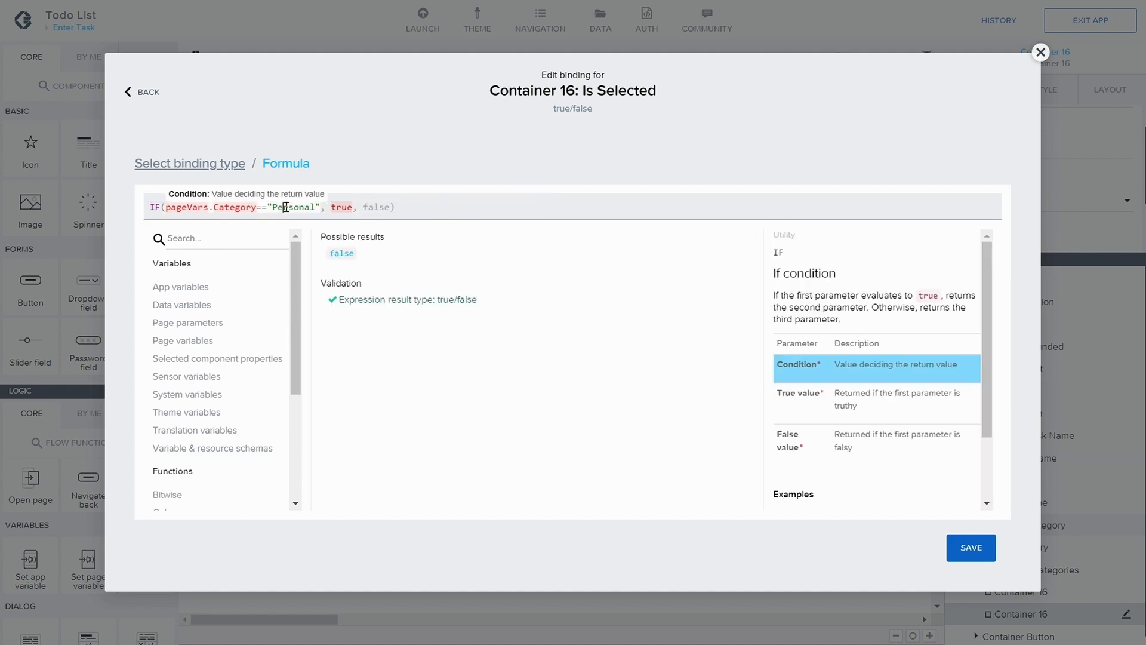
{"action": "left_click", "coordinate": [960, 544]}
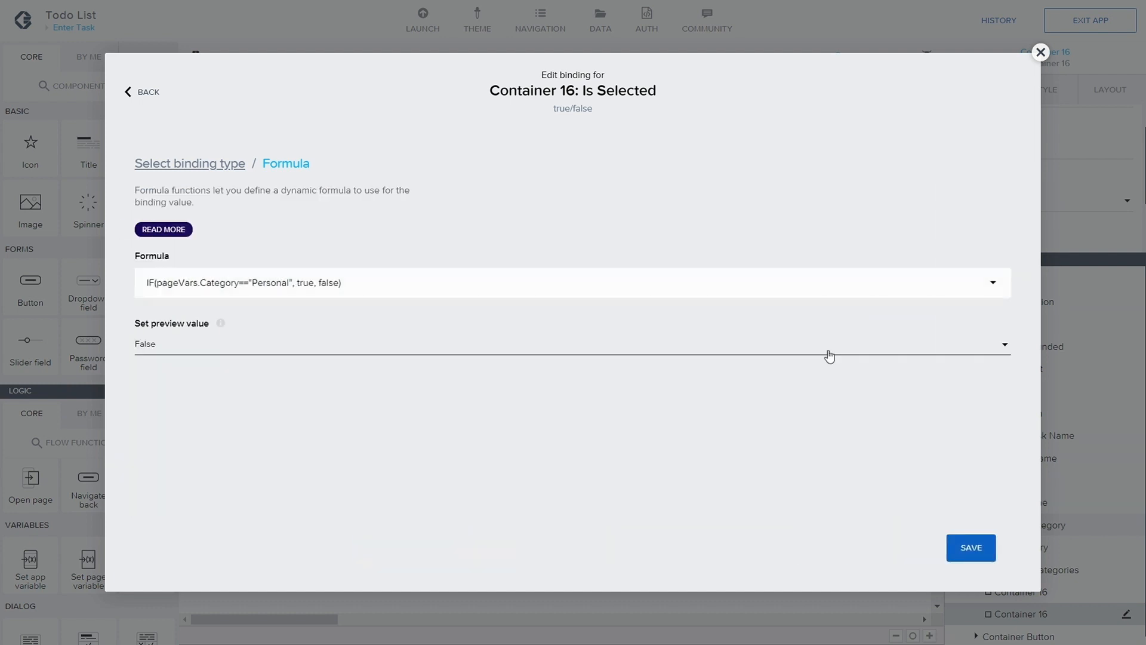
{"action": "left_click", "coordinate": [979, 559]}
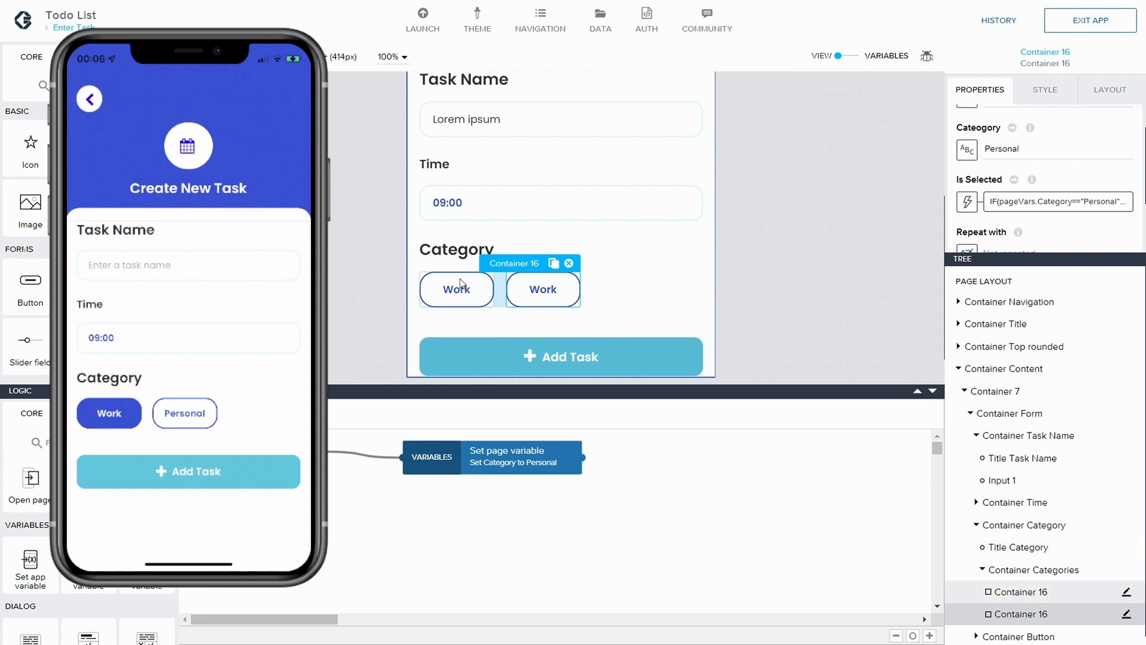
- Select the 09:00 text of the Time field and open the flow function market to find the Pick time function
{"action": "left_click", "coordinate": [453, 204]}
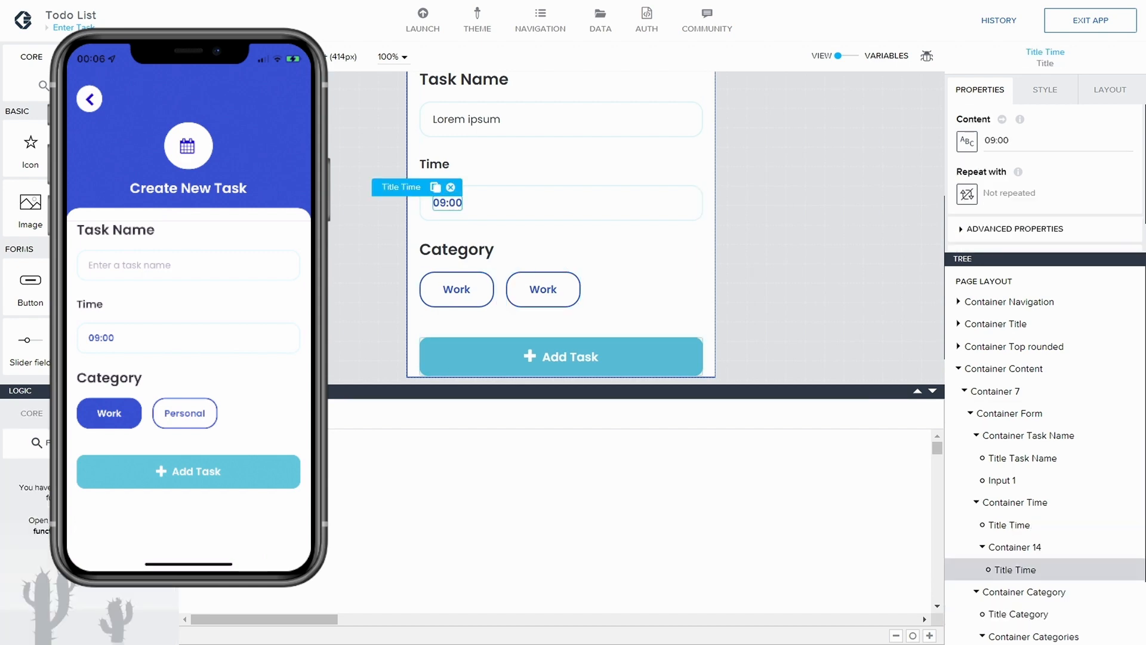
{"action": "left_click", "coordinate": [148, 414]}
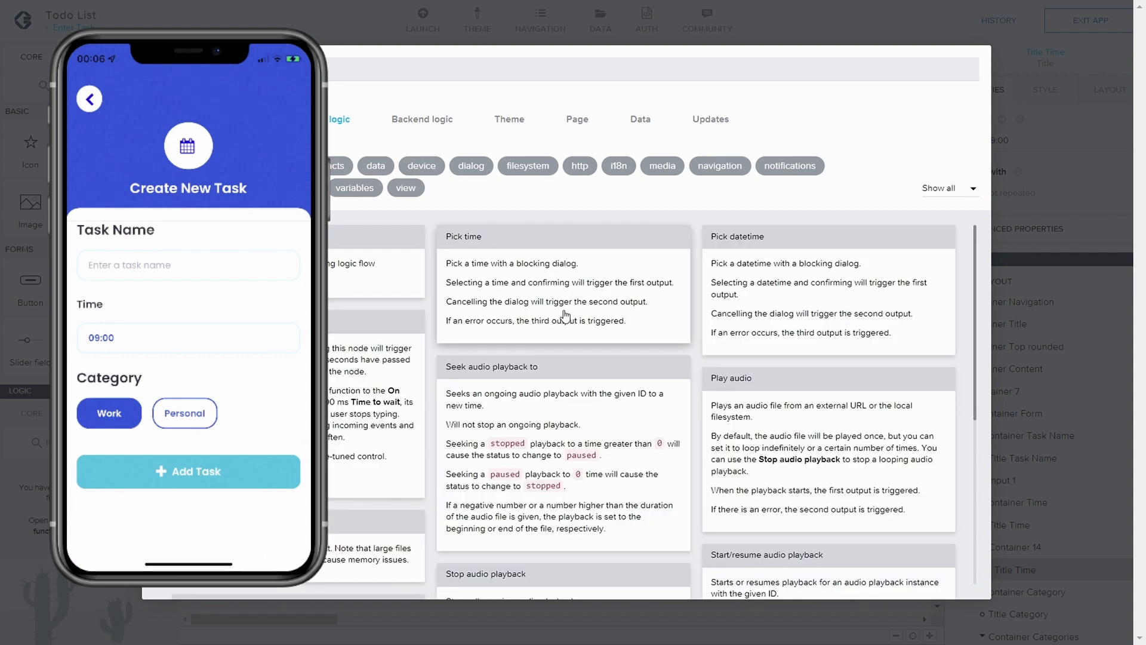
- Install the Pick time flow function from the flow function market
{"action": "left_click", "coordinate": [503, 240]}
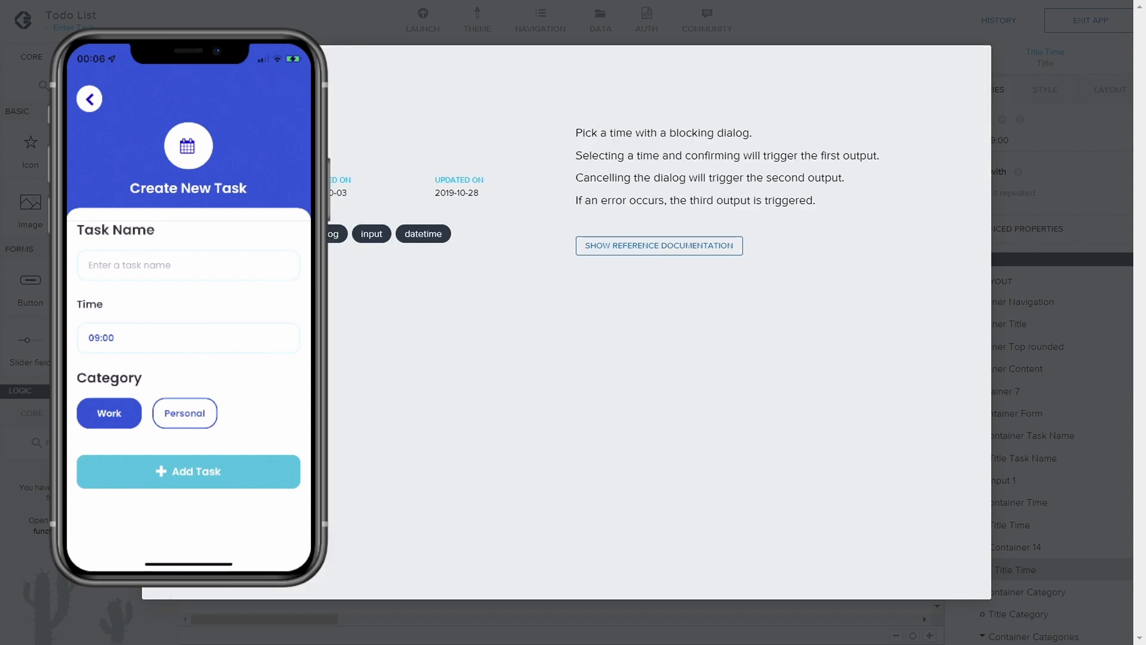
{"action": "left_click", "coordinate": [269, 145]}
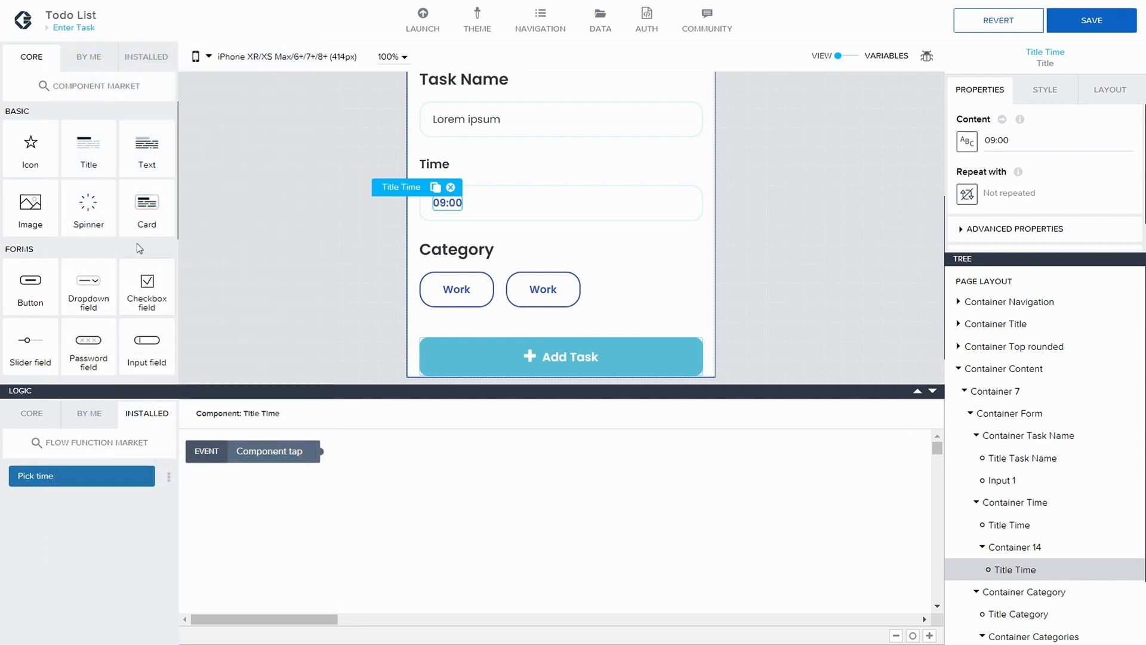
- Search the flow function market for "time", view the details of Pick time and close the market
{"action": "left_click", "coordinate": [91, 443]}
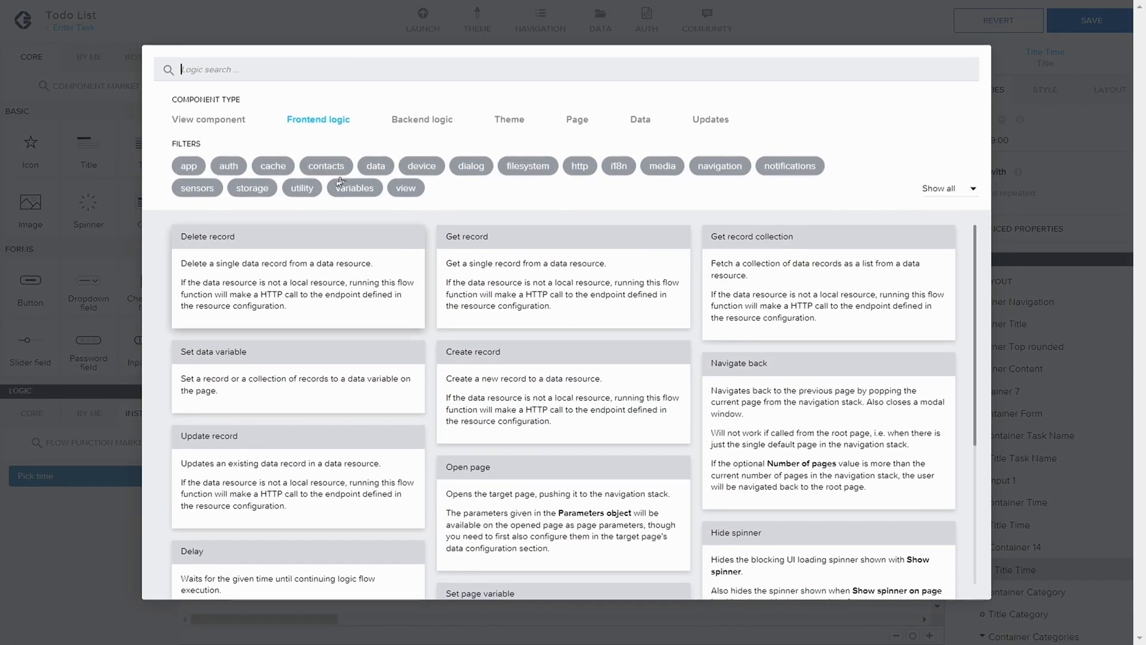
{"action": "type", "text": "time"}
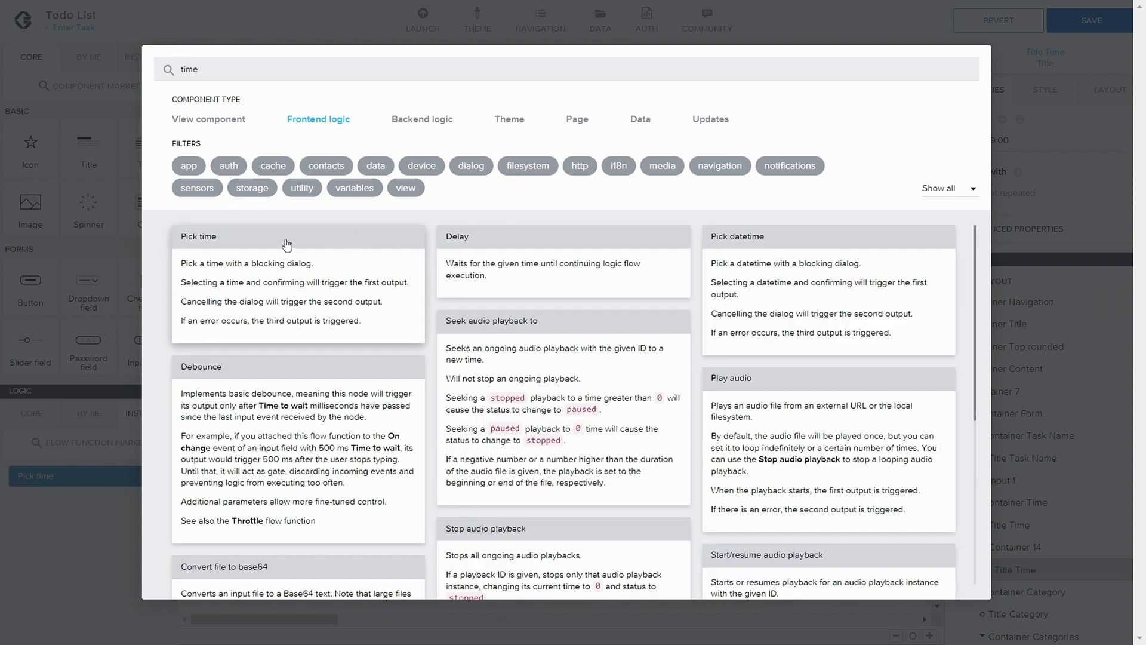
{"action": "left_click", "coordinate": [309, 253]}
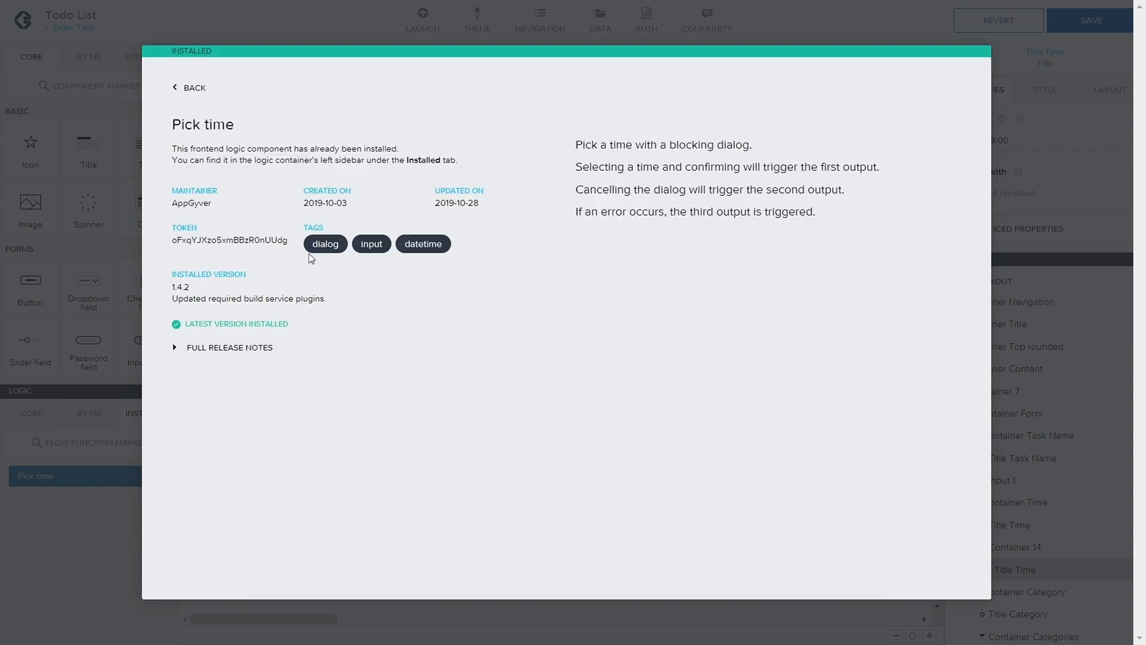
{"action": "left_click", "coordinate": [176, 86]}
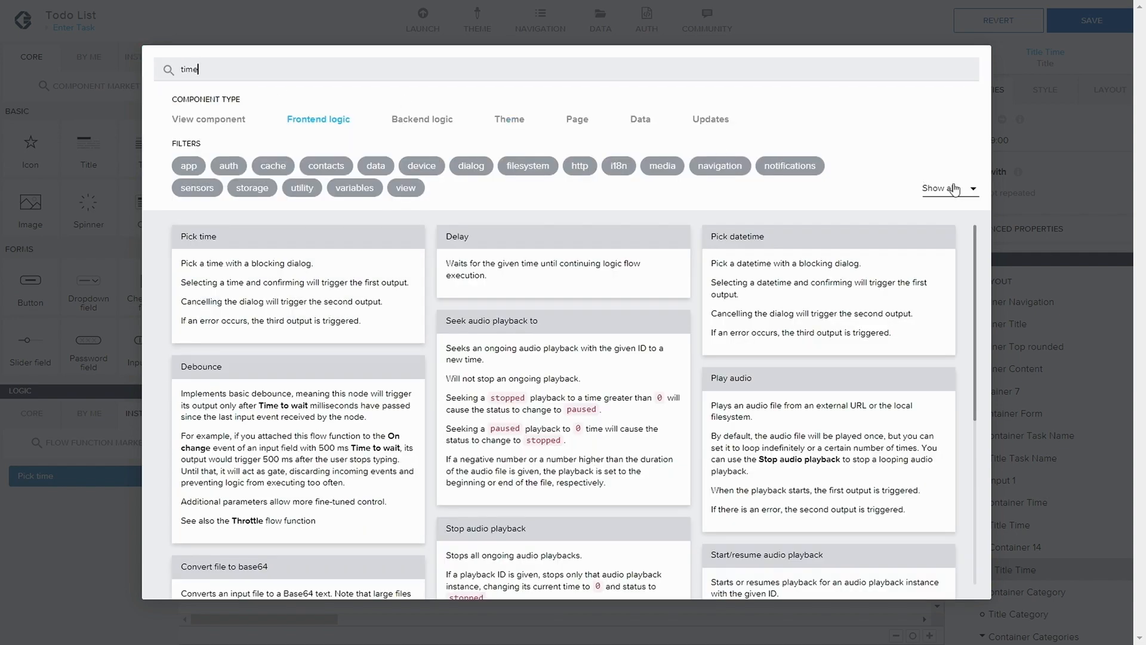
{"action": "key", "text": "Escape"}
{"action": "left_click", "coordinate": [999, 171]}
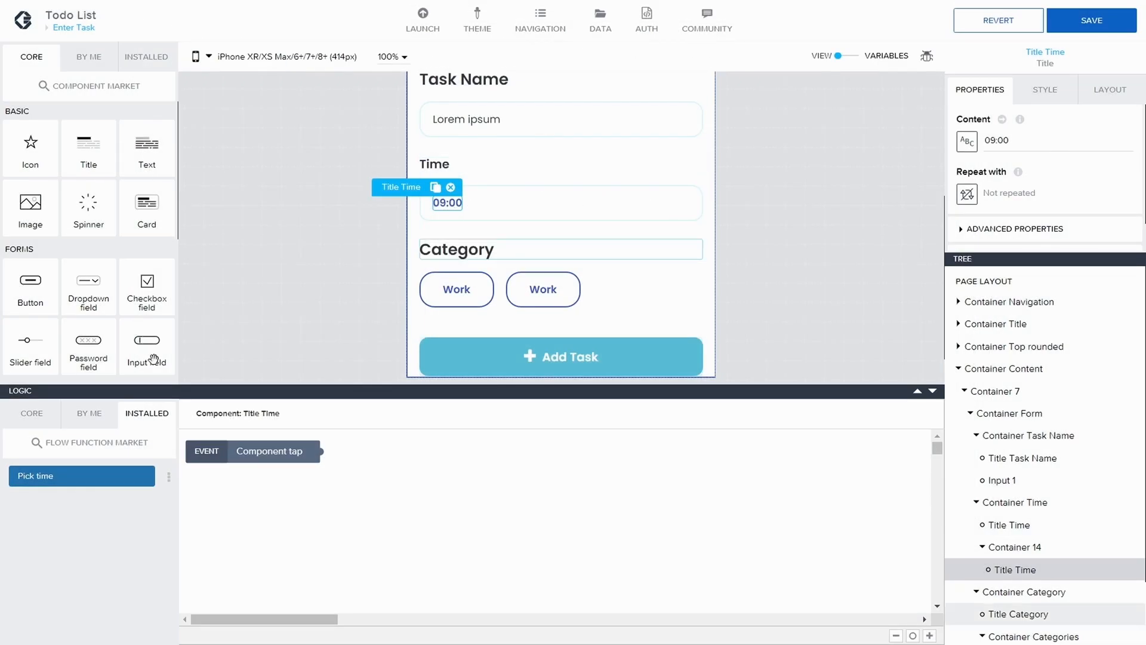
- Add a Pick time node to the Title Time logic, connect it to the Component tap event and save the app
{"action": "left_click_drag", "start_coordinate": [74, 476], "coordinate": [455, 458]}
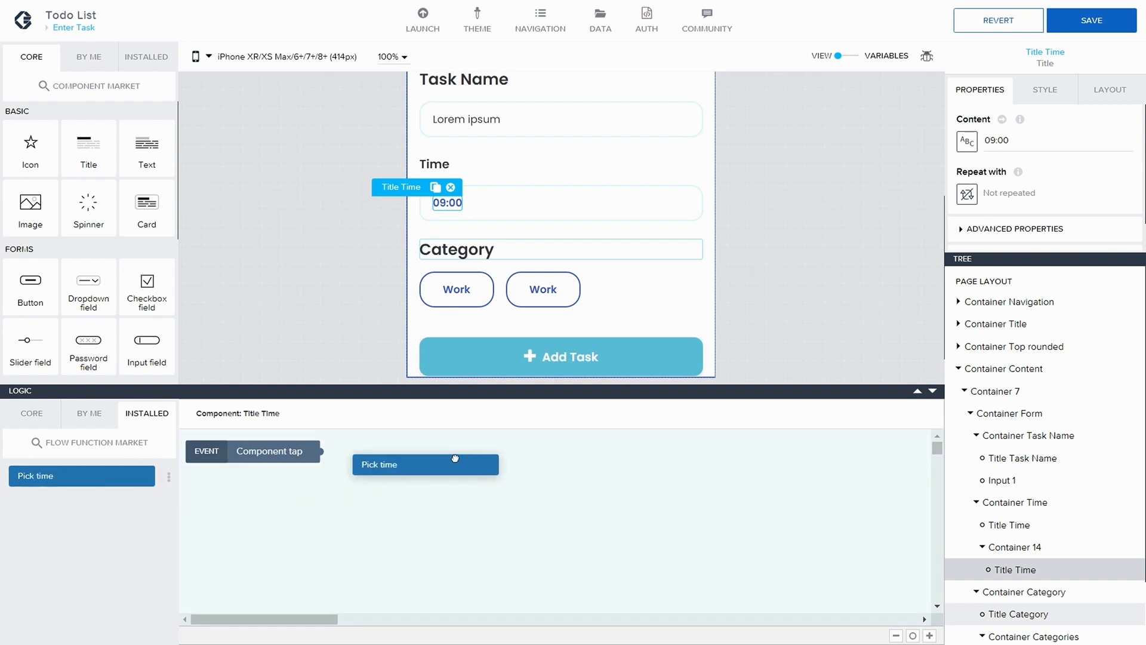
{"action": "left_click_drag", "start_coordinate": [321, 452], "coordinate": [451, 452]}
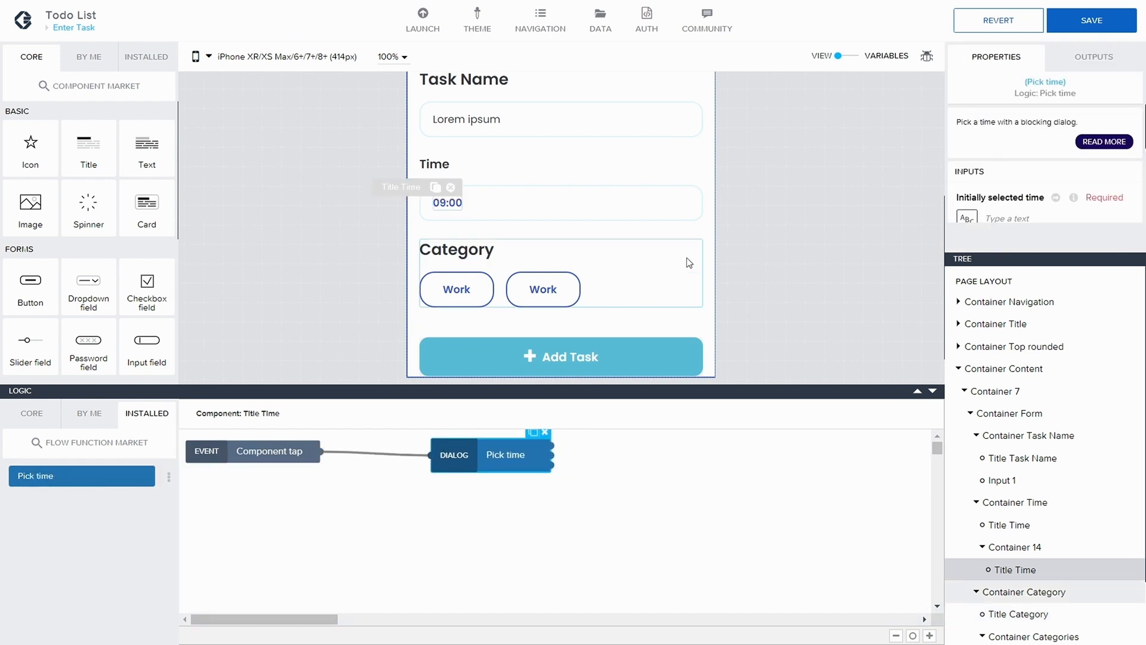
{"action": "left_click", "coordinate": [1092, 21]}
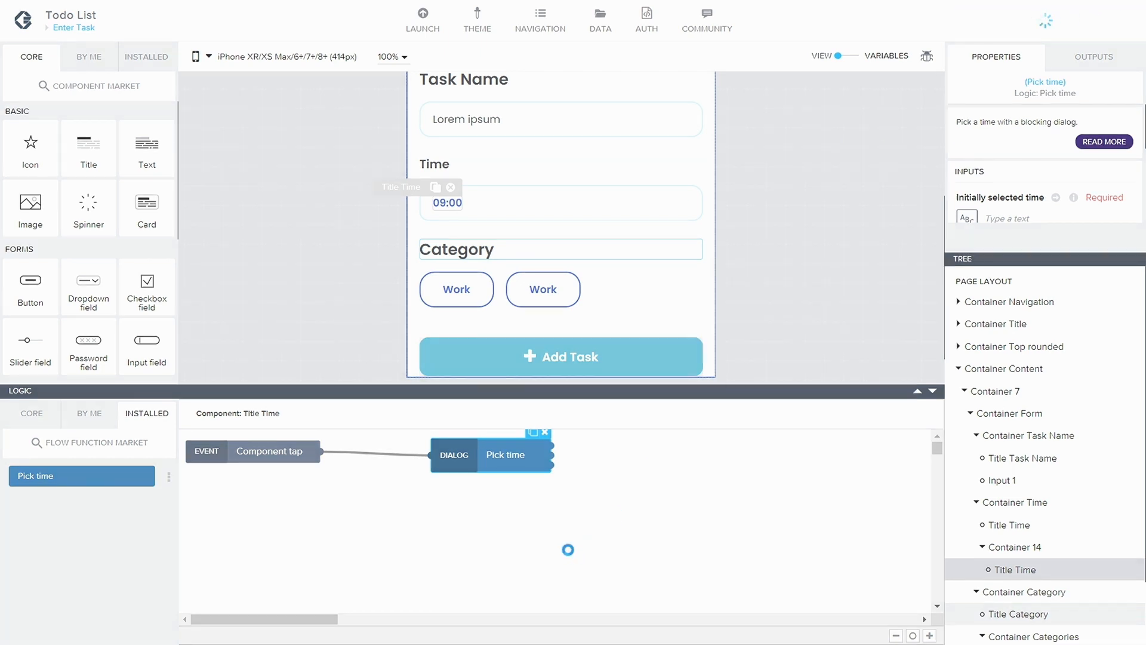
- Move the Pick time node closer to the Component tap event on the logic canvas
{"action": "left_click_drag", "start_coordinate": [540, 454], "coordinate": [516, 455]}
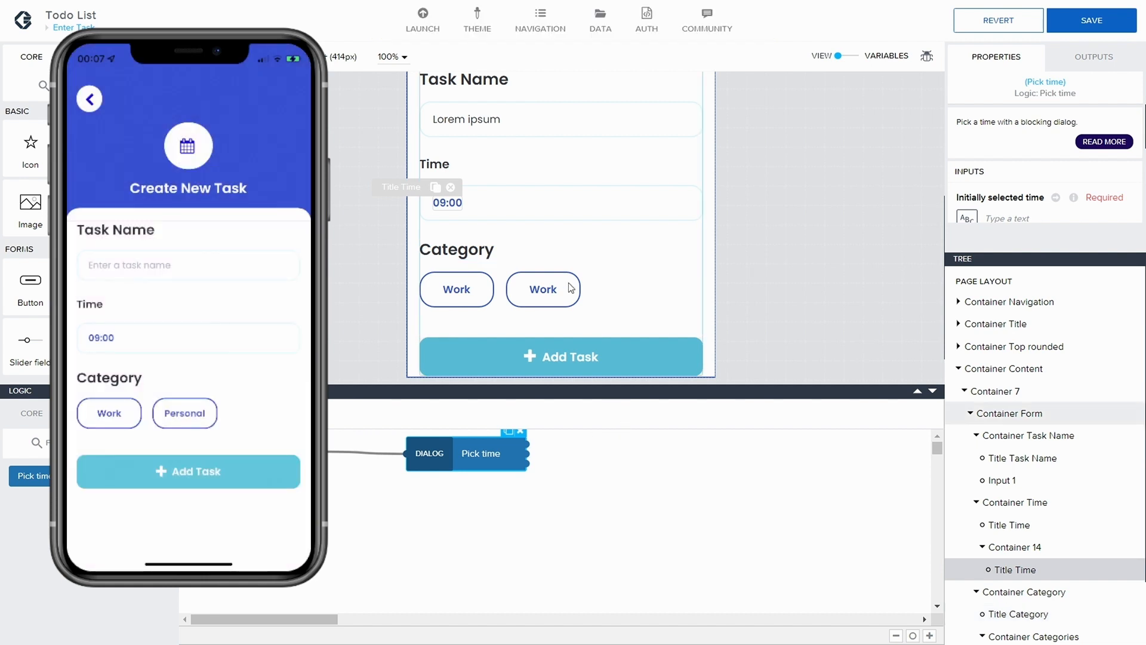
{"action": "left_click_drag", "start_coordinate": [488, 451], "coordinate": [463, 451]}
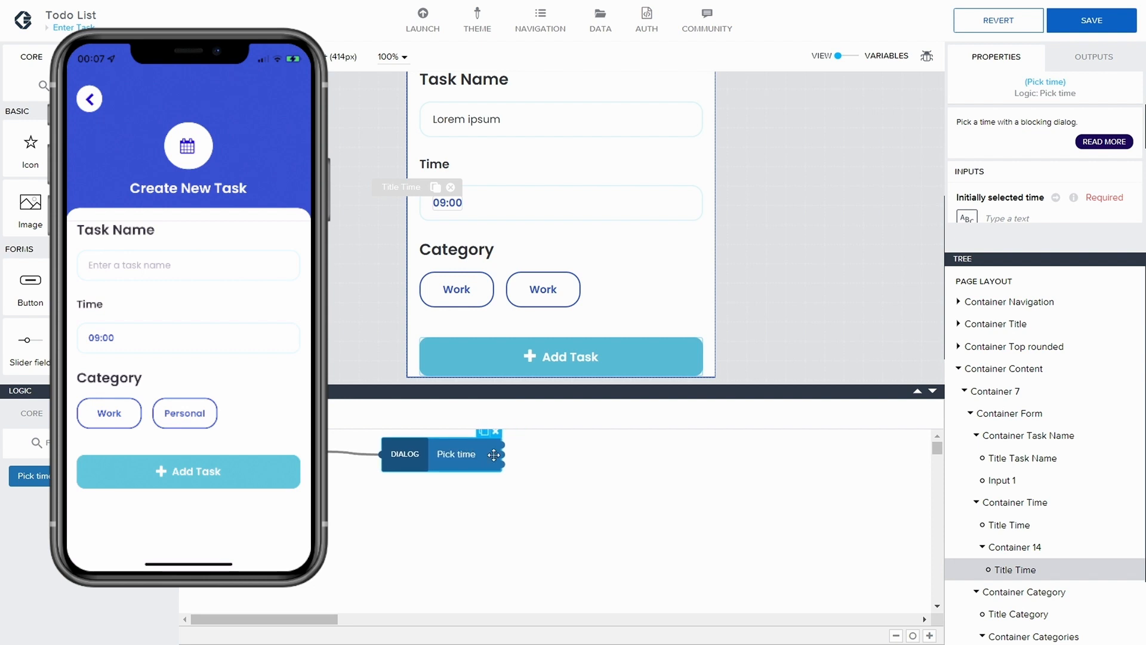
{"action": "left_click", "coordinate": [556, 468]}
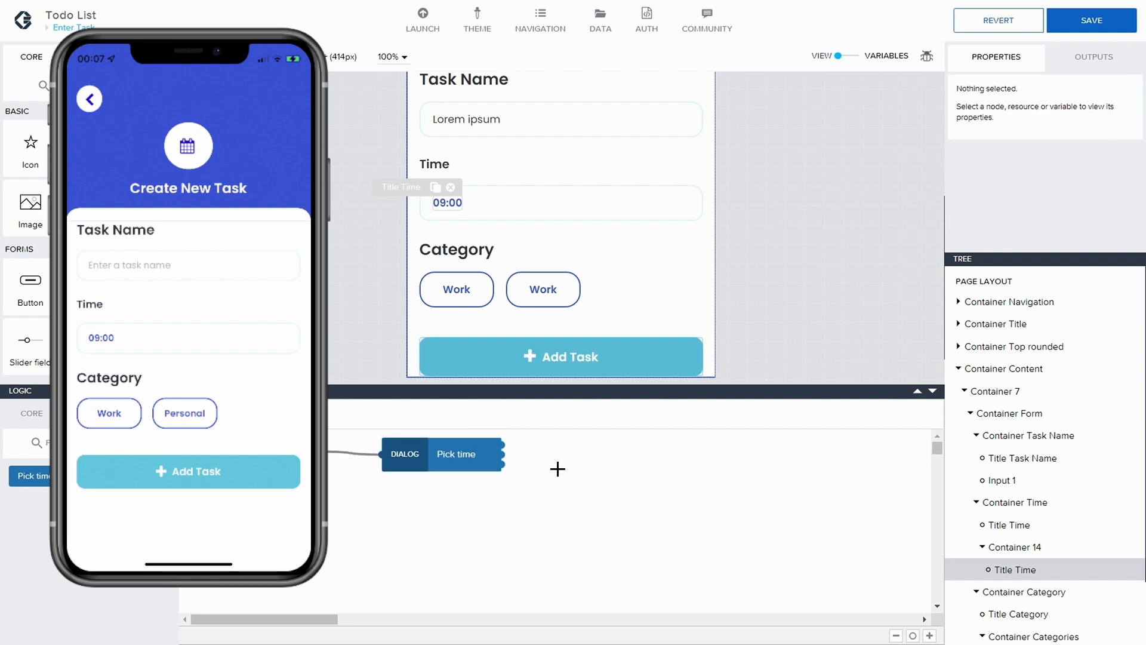
- Open a formula binding for the 09:00 title's content and insert the FORMAT_DATETIME_LOCAL function
{"action": "left_click", "coordinate": [454, 205]}
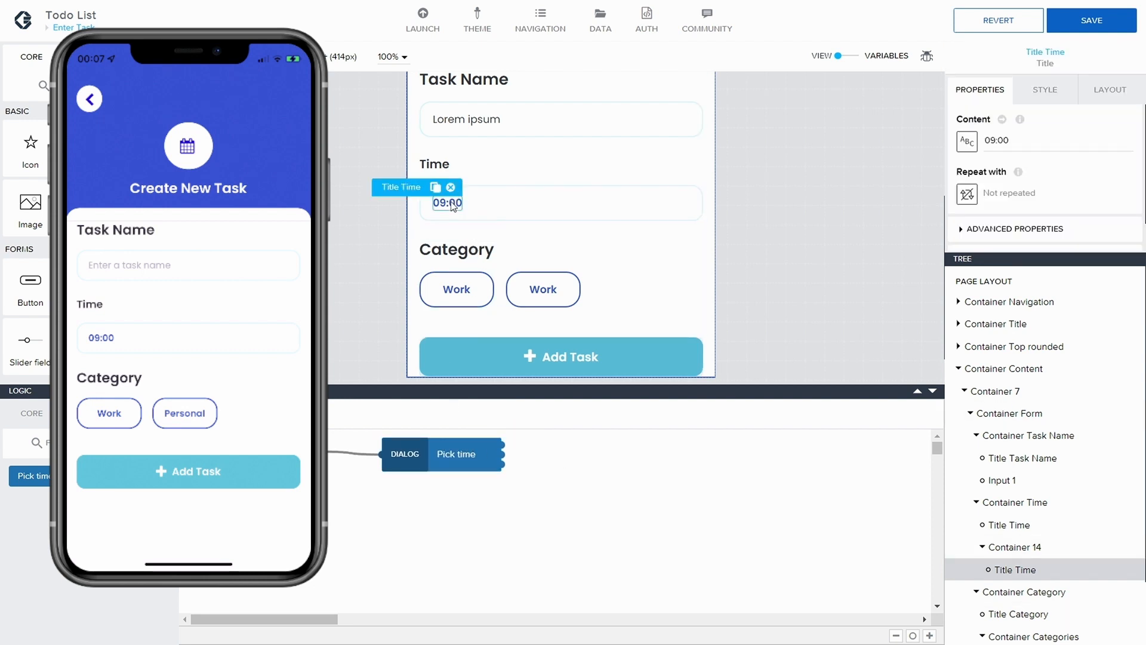
{"action": "left_click", "coordinate": [967, 144]}
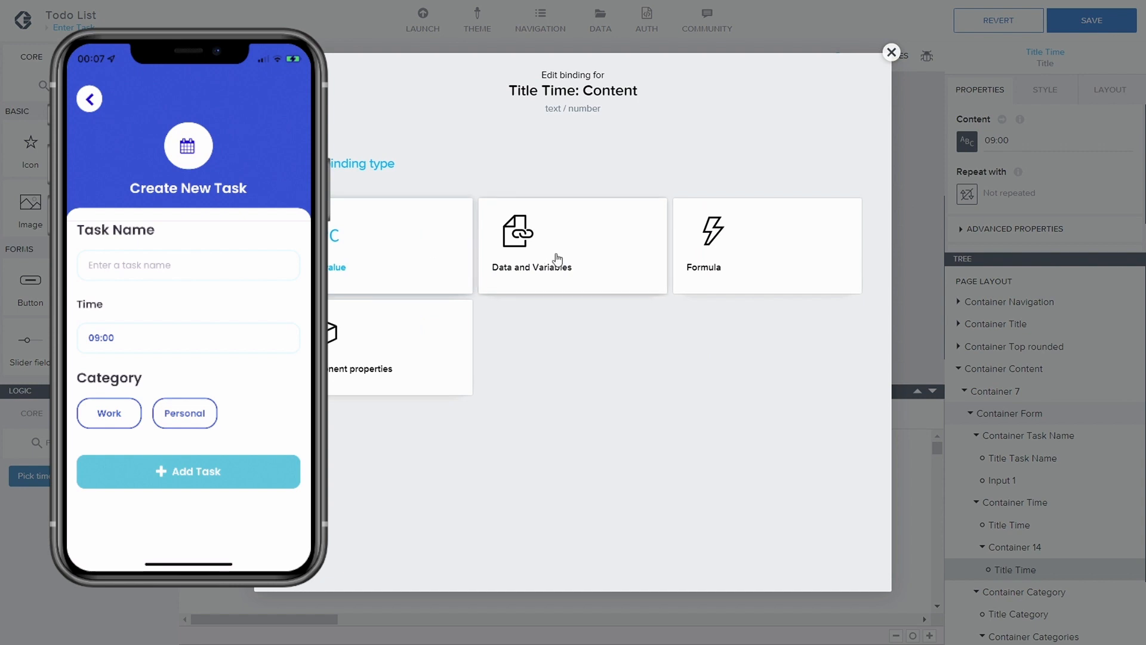
{"action": "left_click", "coordinate": [694, 250]}
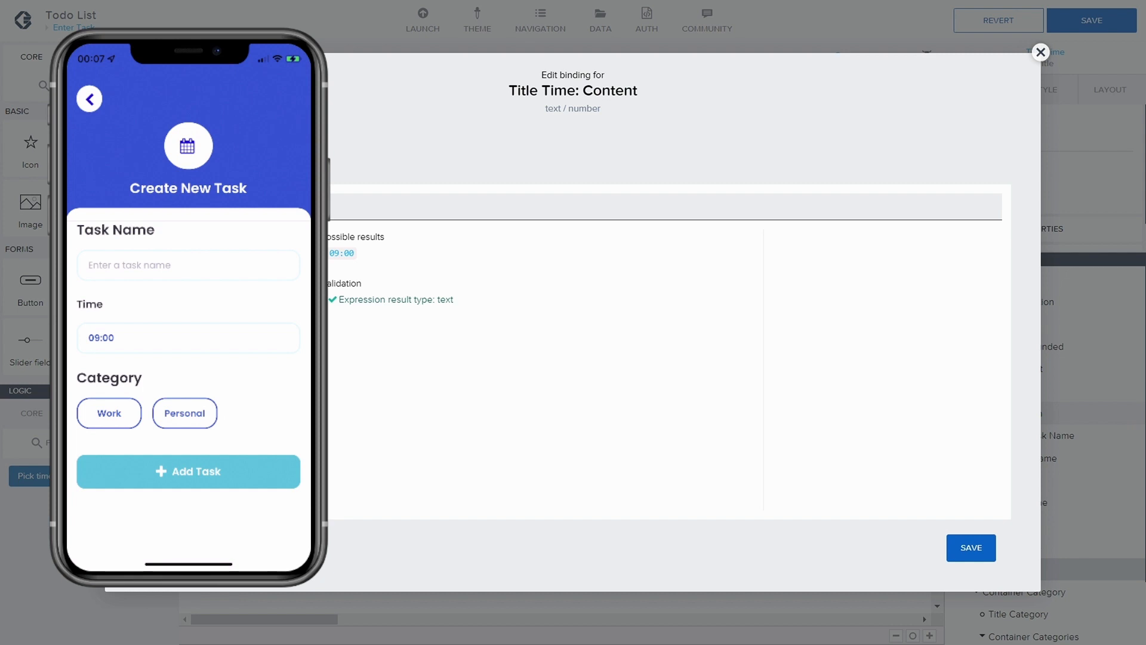
{"action": "left_click", "coordinate": [239, 344]}
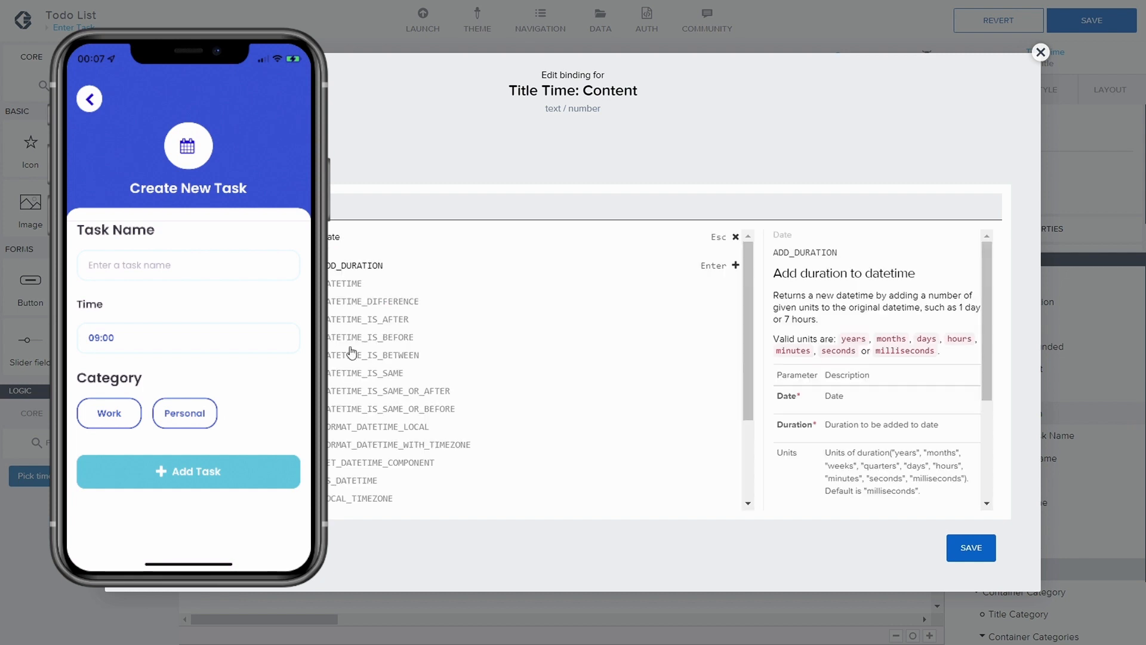
{"action": "left_click", "coordinate": [392, 427]}
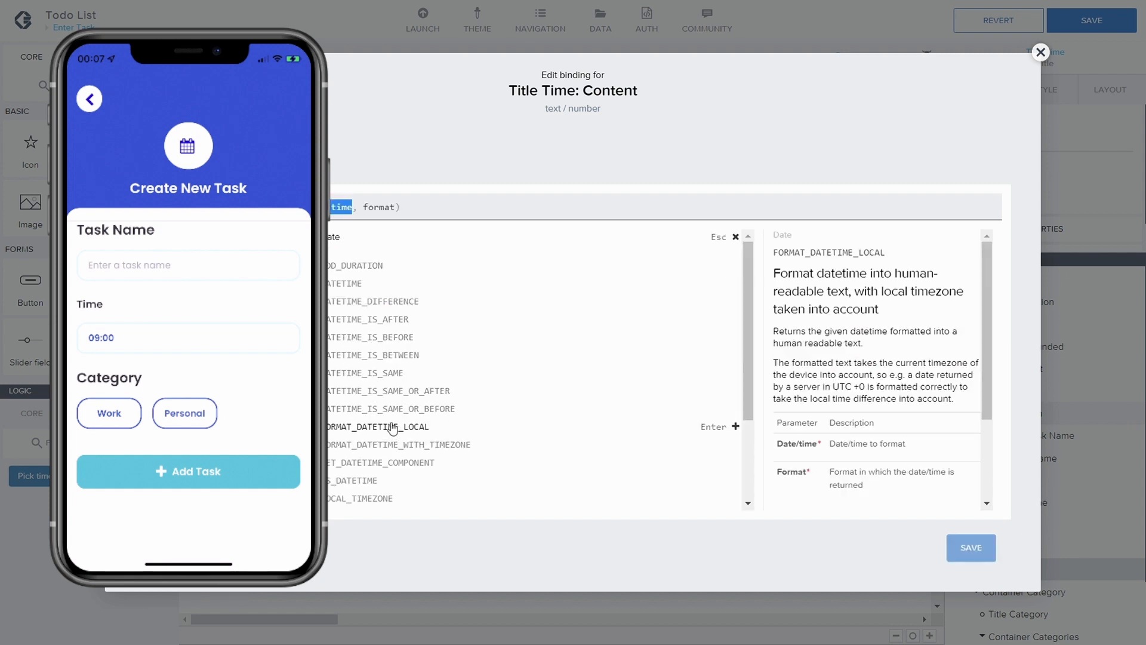
- Replace the date/time placeholder of the formula with the page variable pageVars.Time
{"action": "left_click", "coordinate": [320, 207]}
{"action": "type", "text": "\""}
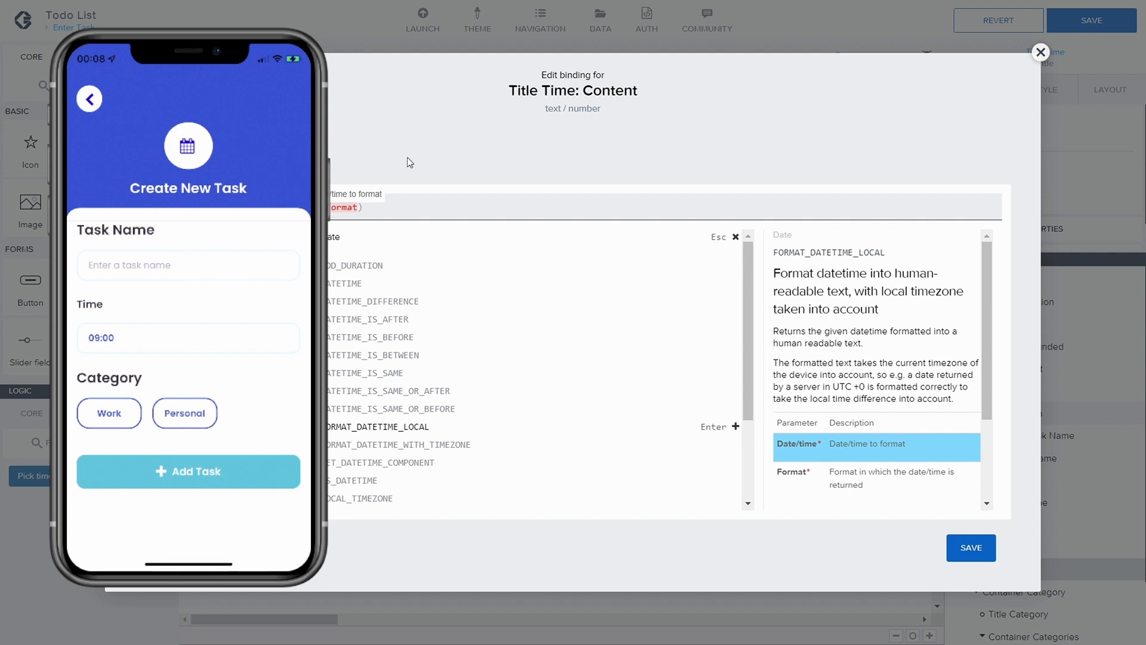
{"action": "key", "text": "BackSpace"}
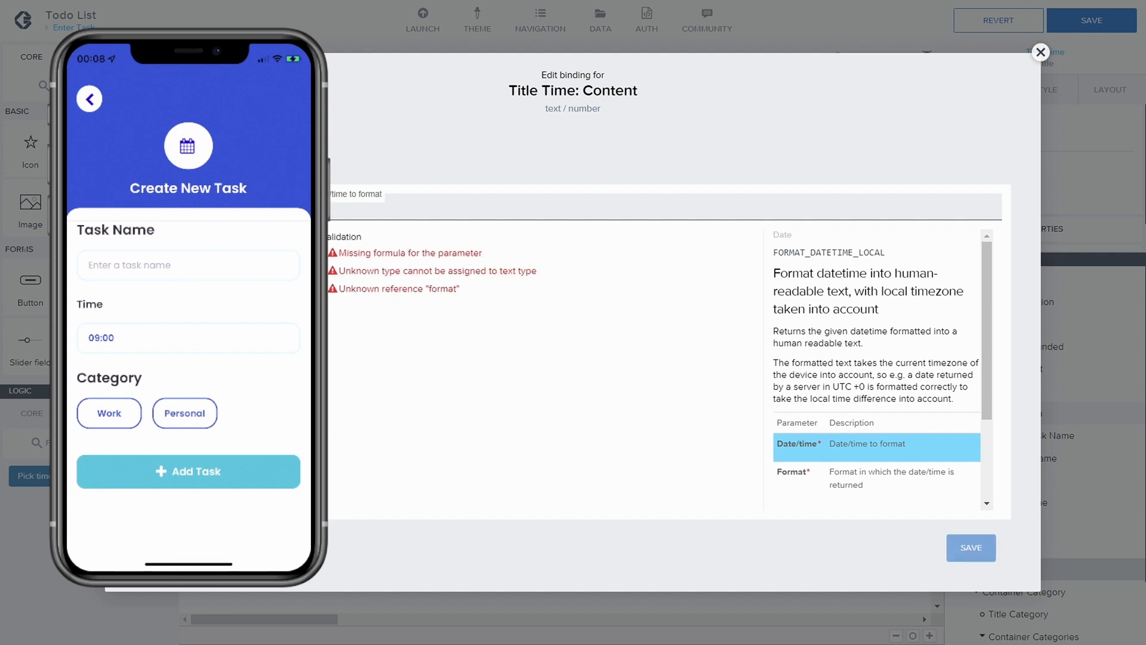
{"action": "left_click", "coordinate": [191, 290]}
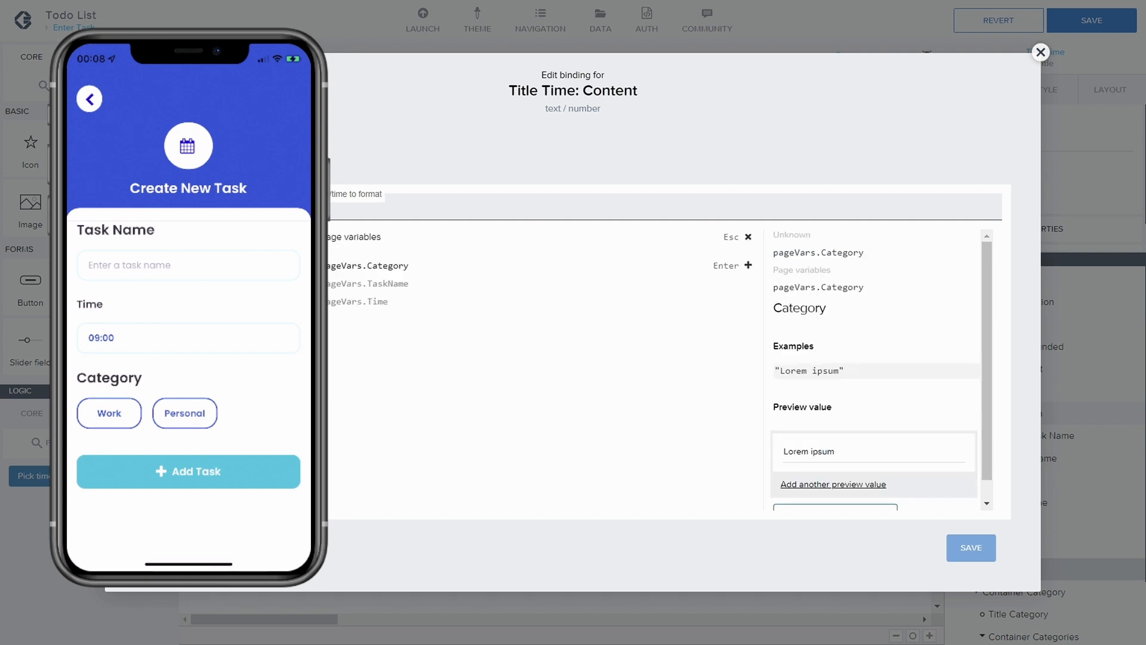
{"action": "left_click", "coordinate": [358, 306]}
{"action": "double_click", "coordinate": [358, 306]}
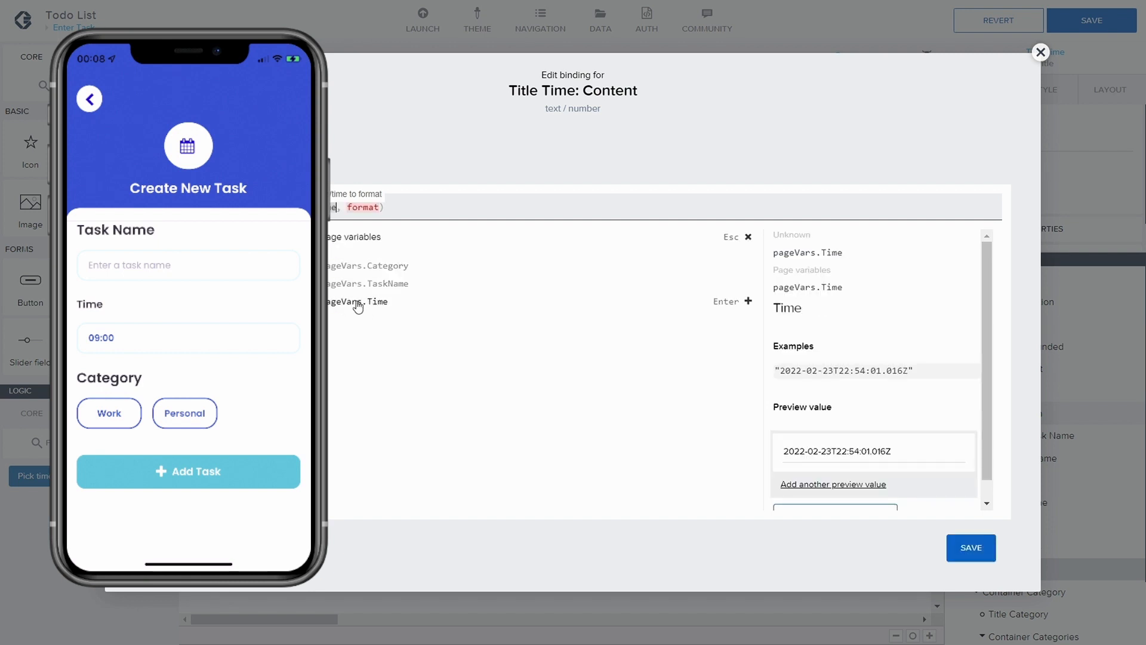
- Replace the formula's format placeholder with "HH:MM", consulting the function's documentation examples for the notation
{"action": "double_click", "coordinate": [365, 209]}
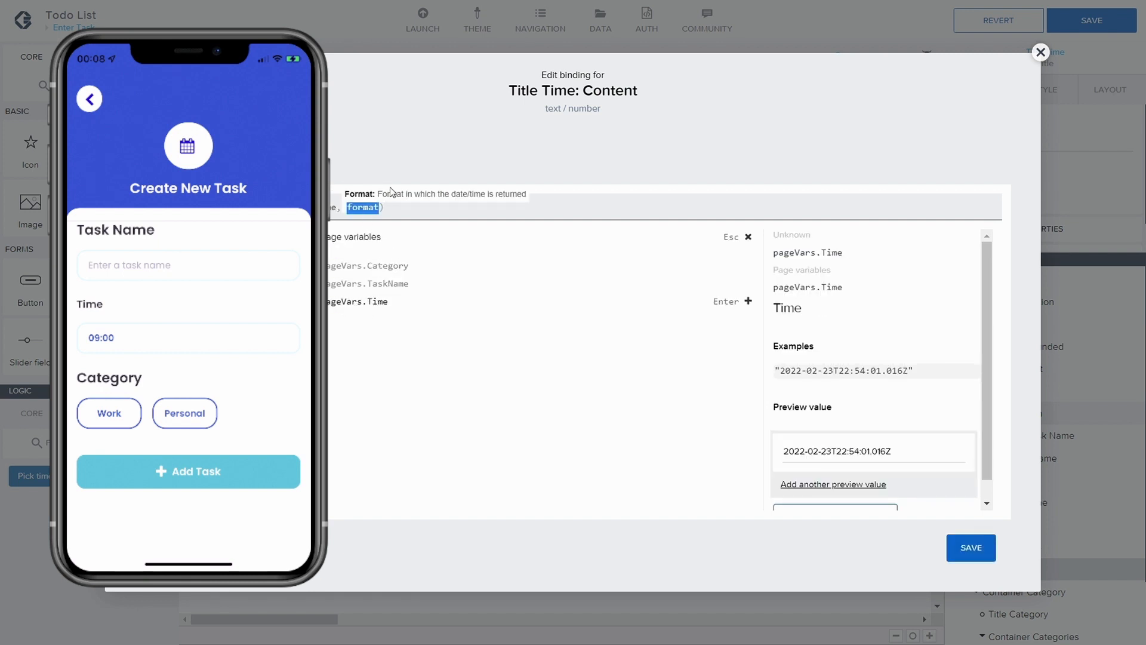
{"action": "type", "text": "\"\""}
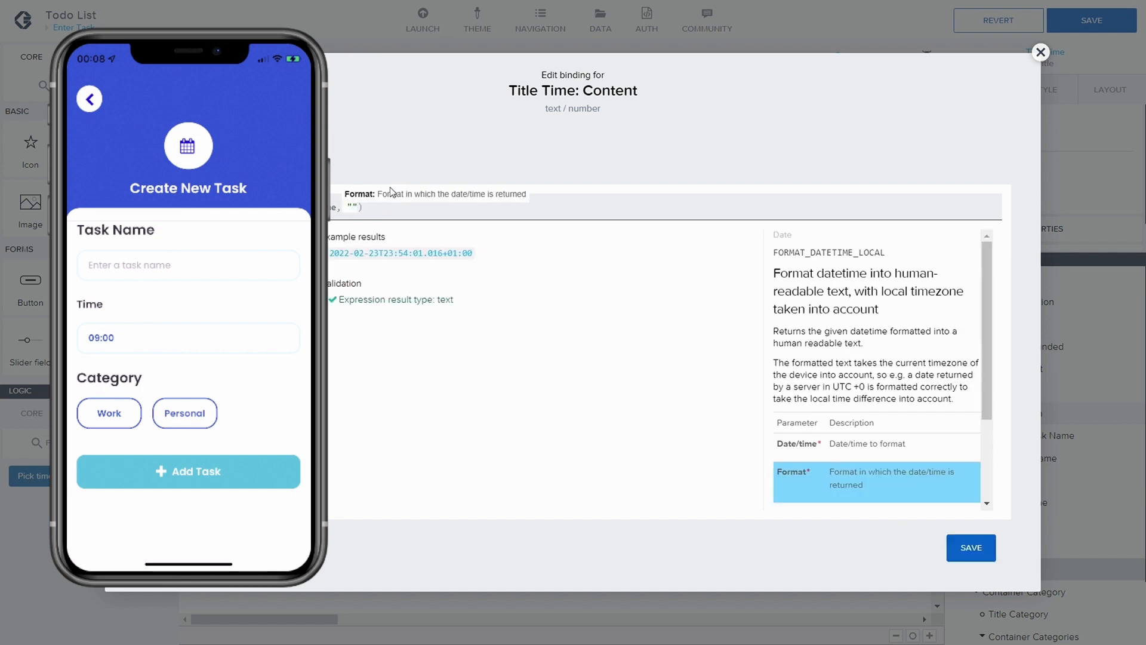
{"action": "scroll", "coordinate": [883, 367], "scroll_direction": "down", "scroll_amount": 2}
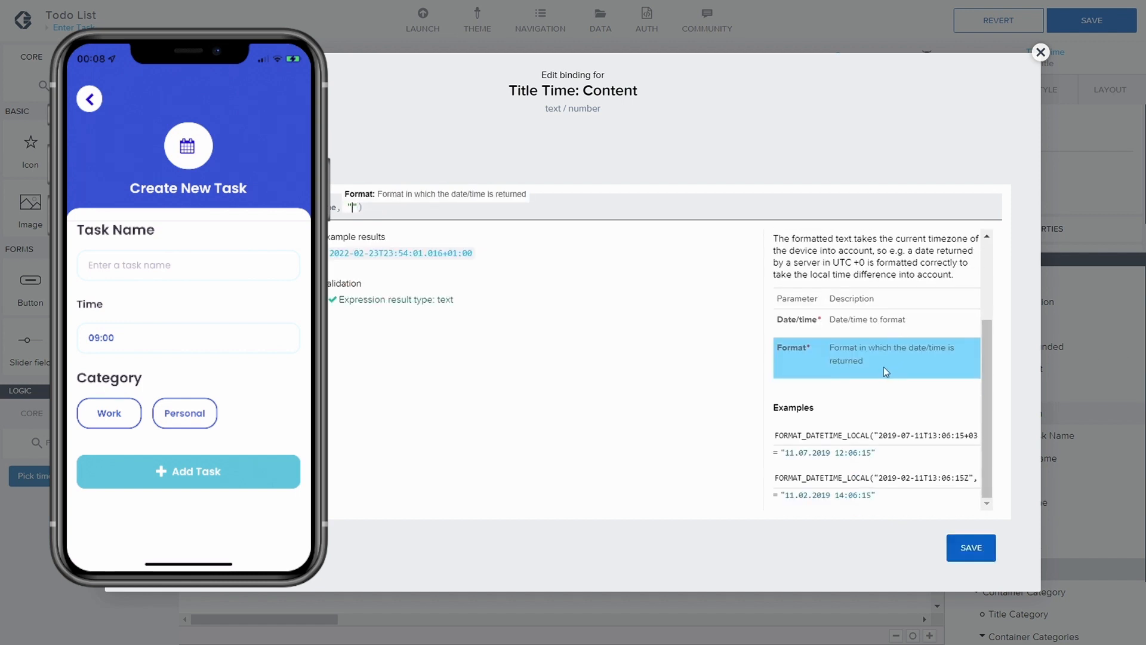
{"action": "left_click_drag", "start_coordinate": [822, 496], "coordinate": [1012, 441]}
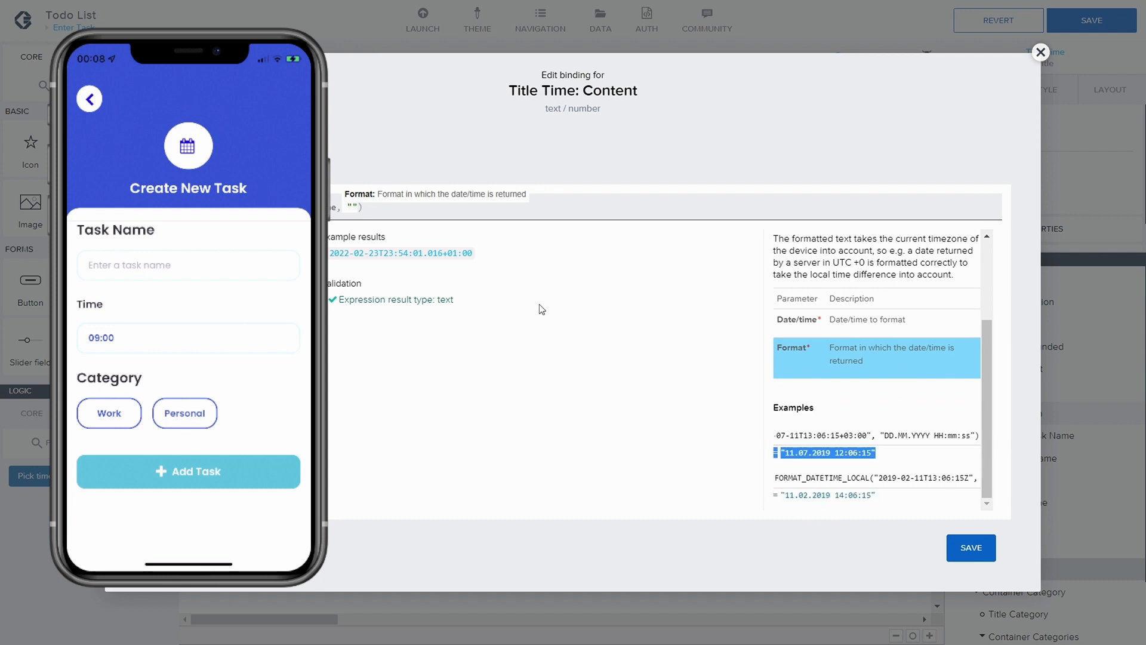
{"action": "left_click", "coordinate": [360, 209]}
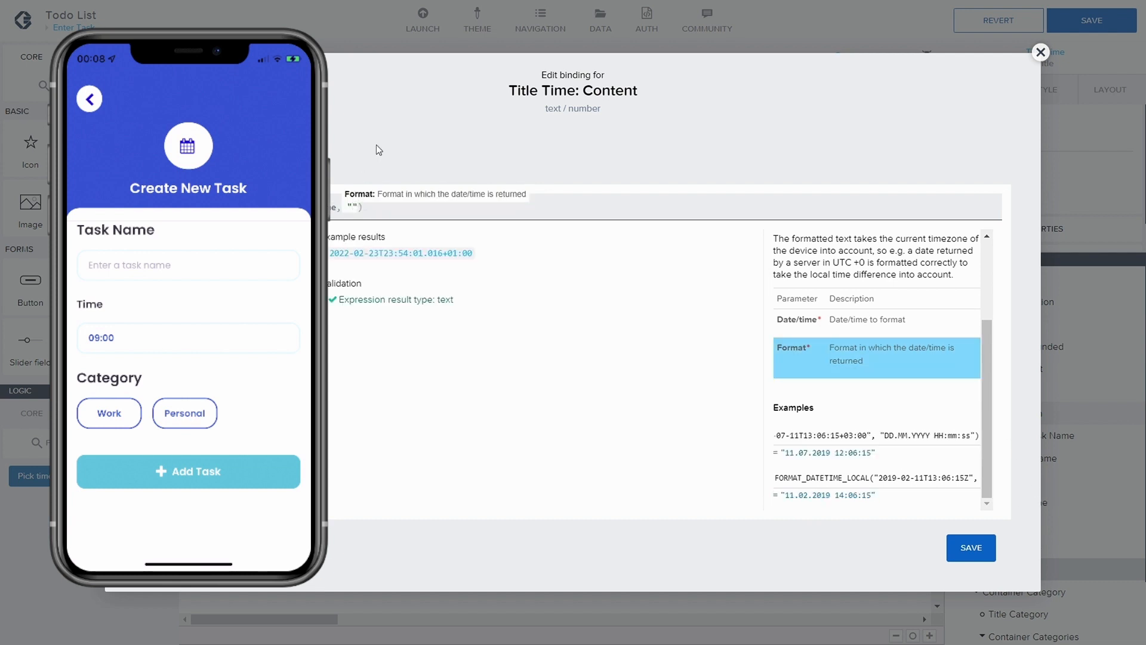
{"action": "type", "text": "HH:M"}
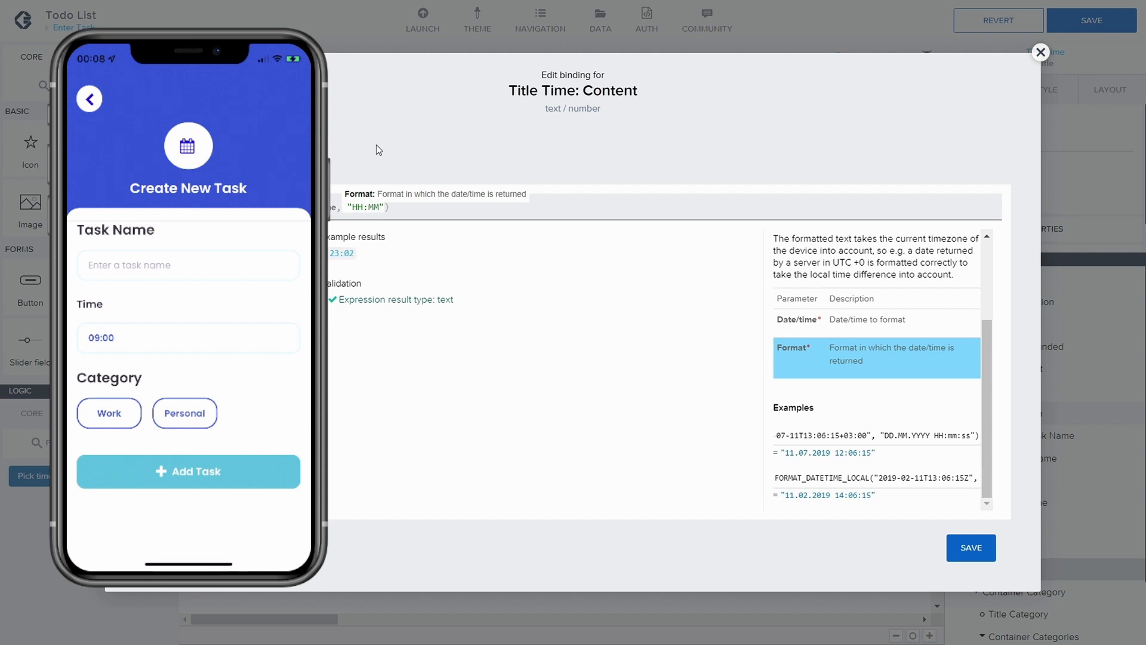
{"action": "type", "text": "M"}
{"action": "left_click", "coordinate": [421, 212]}
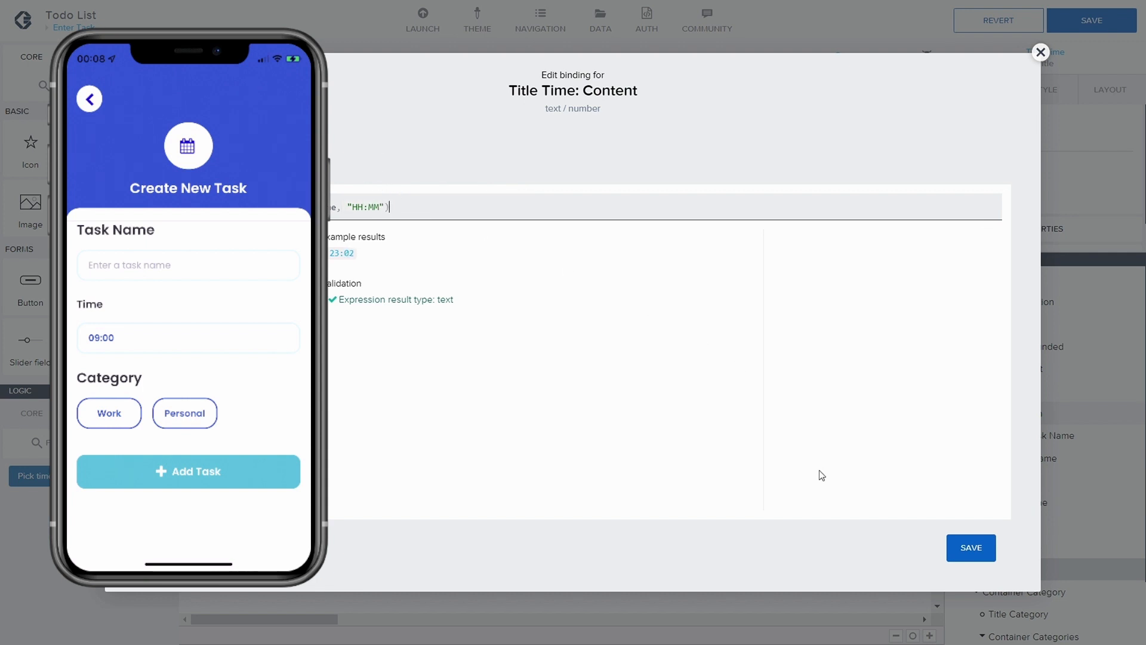
- Save the formula as the content binding of Title Time and save the app
{"action": "left_click", "coordinate": [971, 547]}
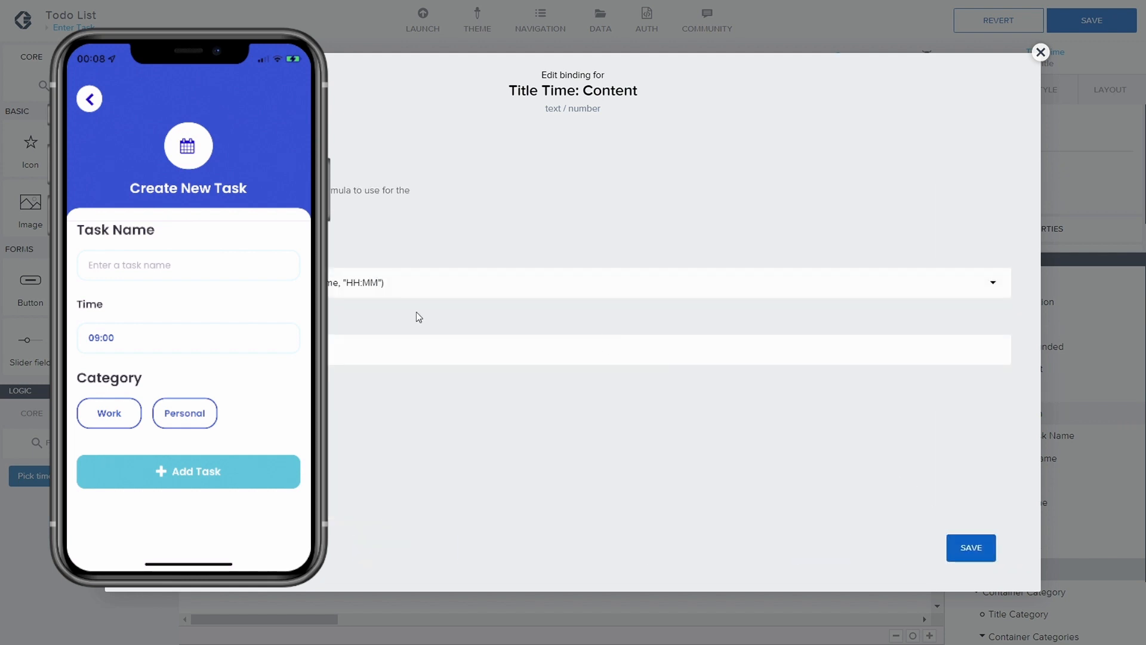
{"action": "left_click", "coordinate": [970, 547]}
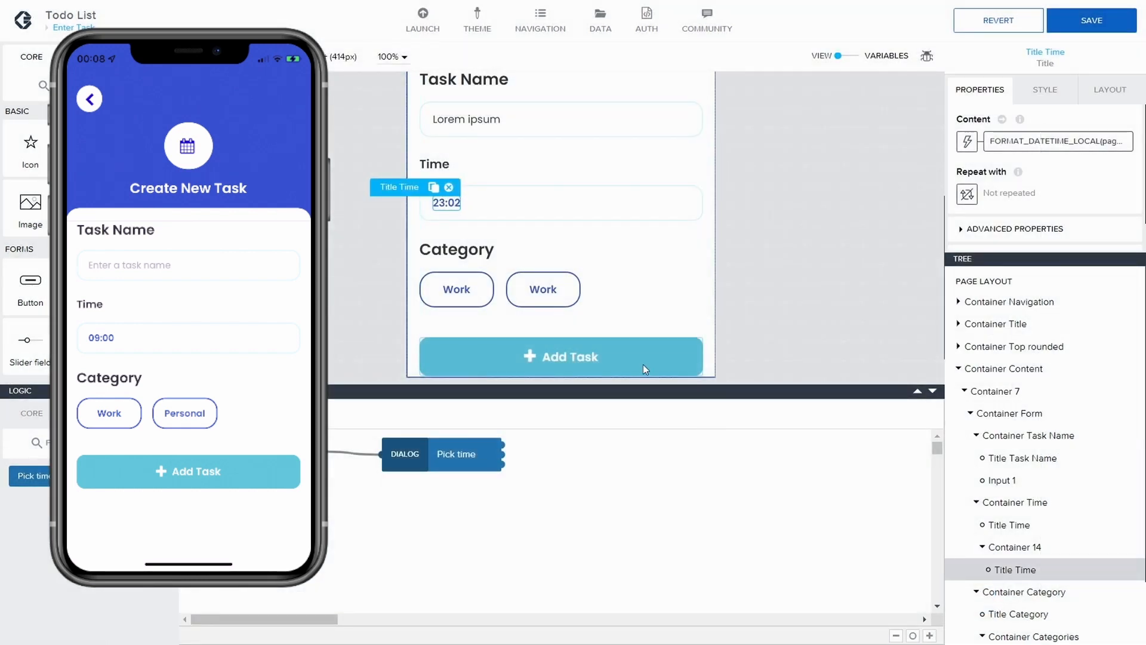
{"action": "left_click", "coordinate": [1110, 23]}
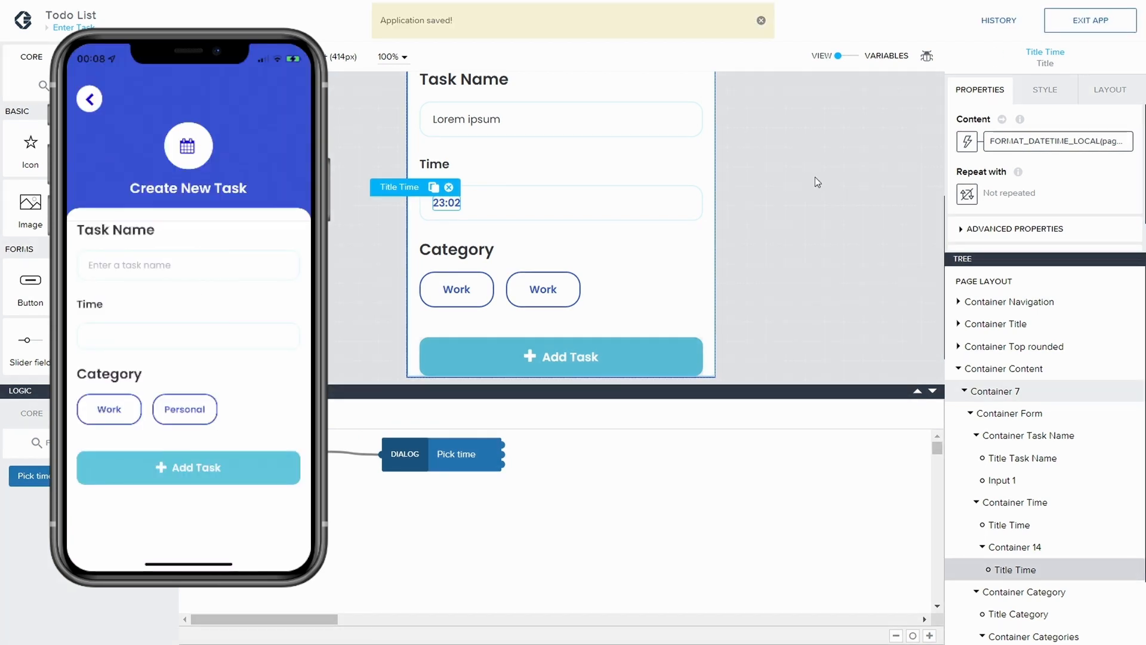
{"action": "scroll", "coordinate": [815, 178], "scroll_direction": "up", "scroll_amount": 1}
{"action": "scroll", "coordinate": [815, 178], "scroll_direction": "down", "scroll_amount": 1}
{"action": "scroll", "coordinate": [676, 245], "scroll_direction": "up", "scroll_amount": 4}
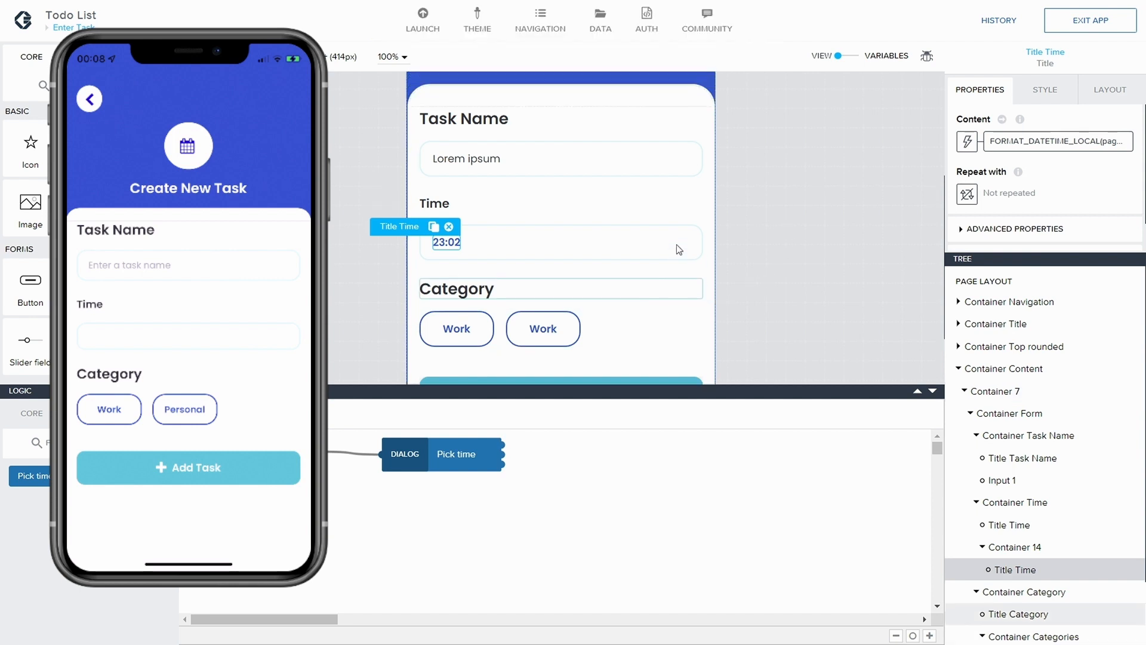
{"action": "scroll", "coordinate": [677, 240], "scroll_direction": "down", "scroll_amount": 2}
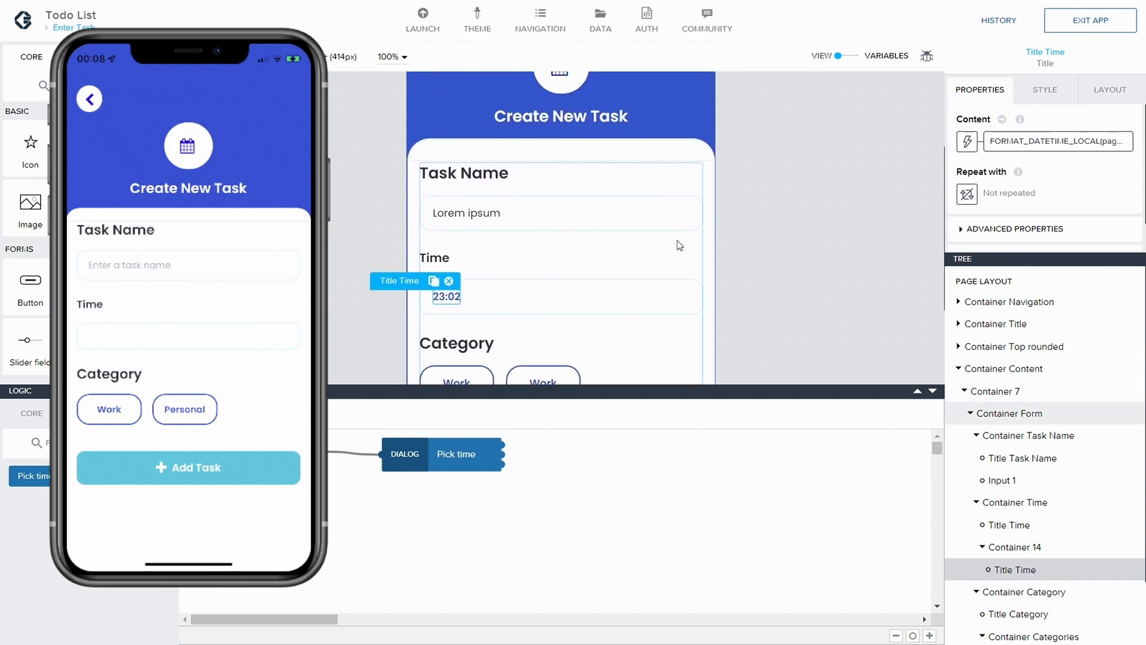
{"action": "scroll", "coordinate": [676, 239], "scroll_direction": "up", "scroll_amount": 2}
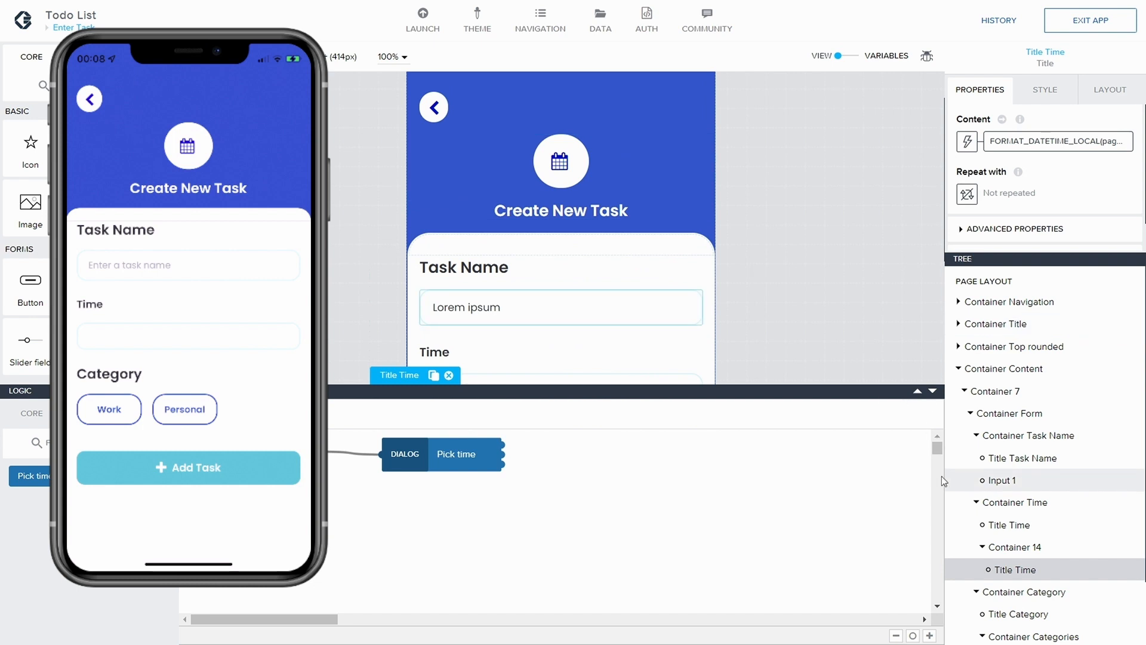
- Add a Set page variable node to the page layout's logic, below Hide spinner, and connect the Page mounted flow to it
{"action": "left_click", "coordinate": [988, 283]}
{"action": "left_click_drag", "start_coordinate": [421, 461], "coordinate": [458, 457]}
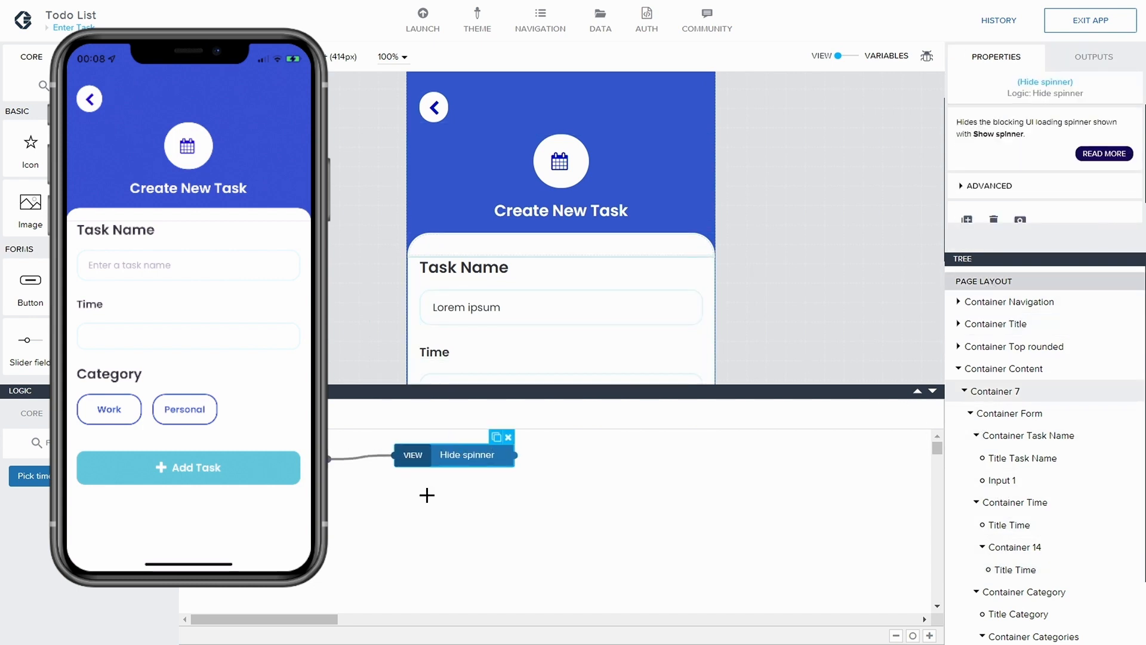
{"action": "left_click", "coordinate": [426, 494]}
{"action": "left_click", "coordinate": [277, 458]}
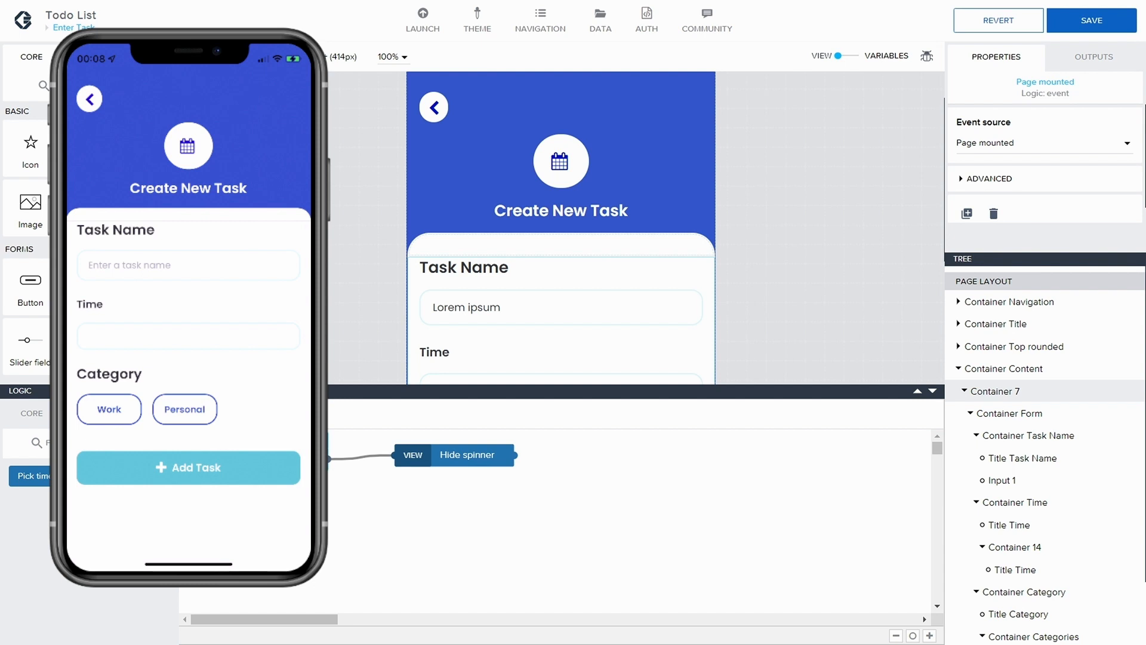
{"action": "left_click", "coordinate": [34, 415]}
{"action": "scroll", "coordinate": [89, 519], "scroll_direction": "down", "scroll_amount": 1}
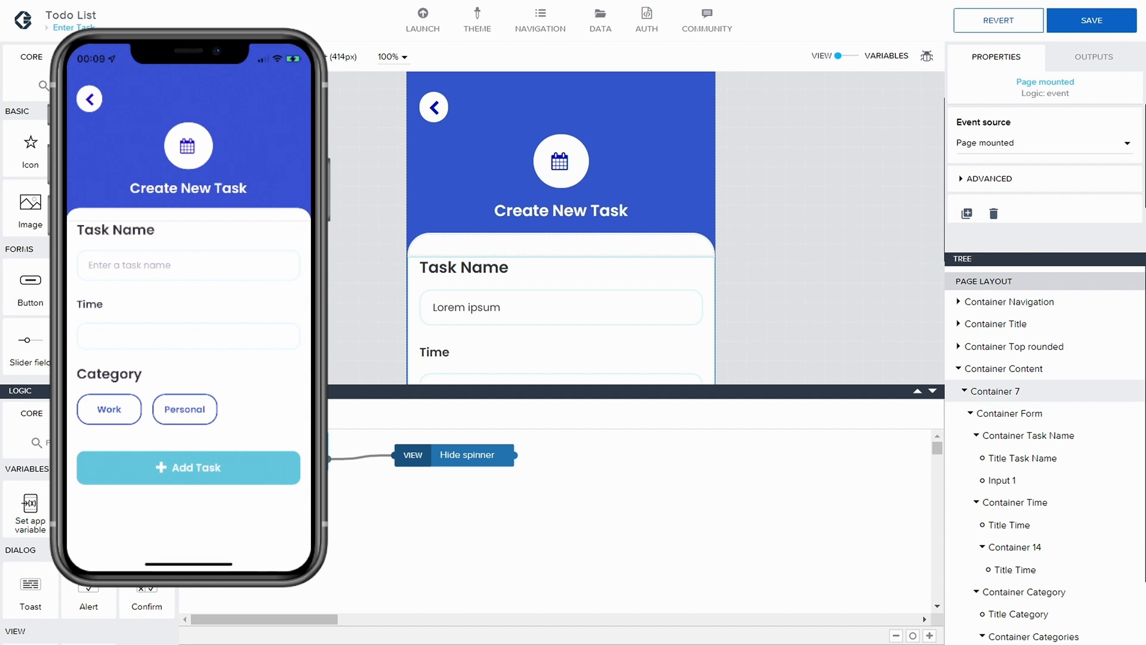
{"action": "left_click_drag", "start_coordinate": [147, 509], "coordinate": [412, 515]}
{"action": "left_click_drag", "start_coordinate": [329, 459], "coordinate": [348, 507]}
{"action": "left_click_drag", "start_coordinate": [395, 509], "coordinate": [419, 507]}
{"action": "left_click_drag", "start_coordinate": [323, 505], "coordinate": [438, 502]}
- Set the new Set page variable node's variable name to Time
{"action": "scroll", "coordinate": [1038, 171], "scroll_direction": "down", "scroll_amount": 4}
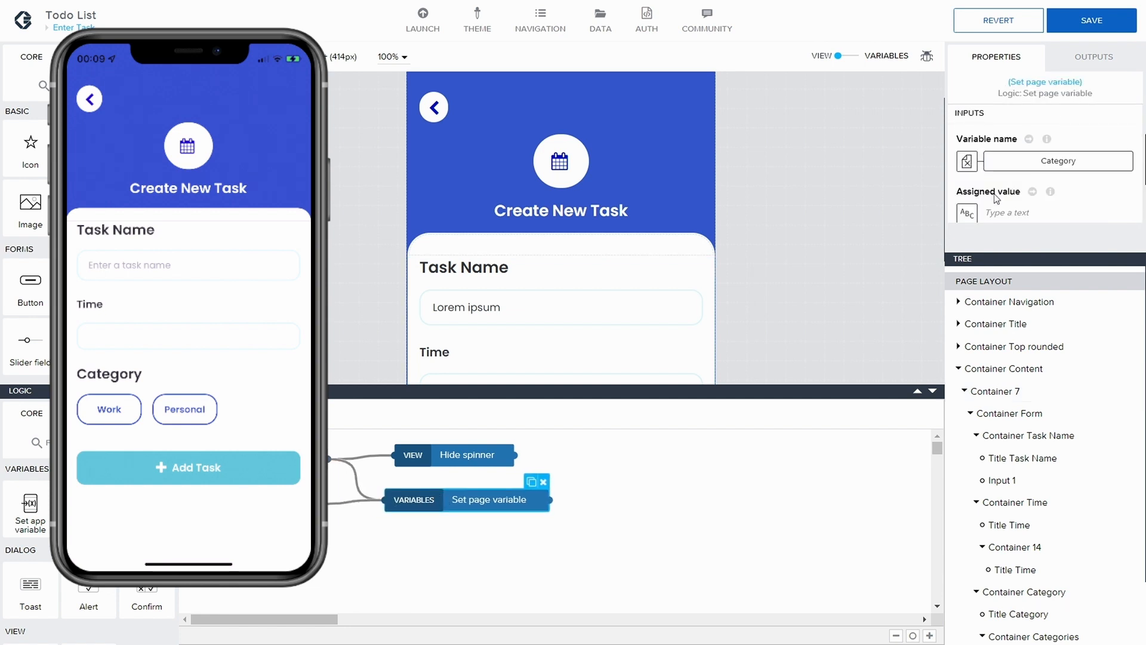
{"action": "left_click", "coordinate": [967, 125]}
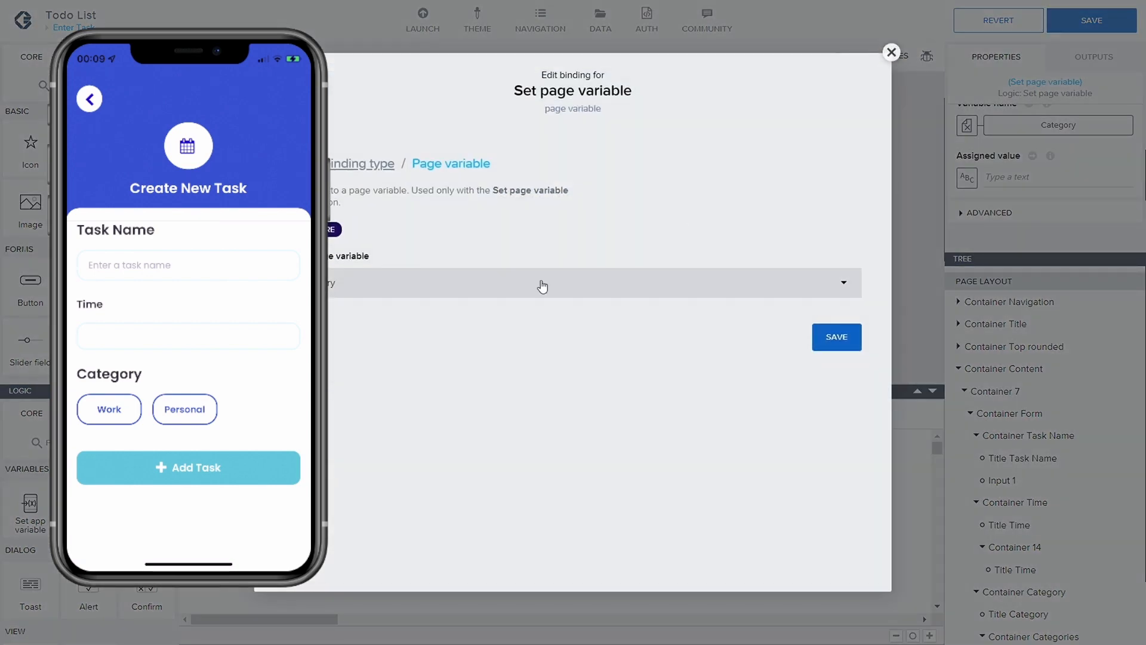
{"action": "left_click", "coordinate": [540, 285]}
{"action": "left_click", "coordinate": [359, 303]}
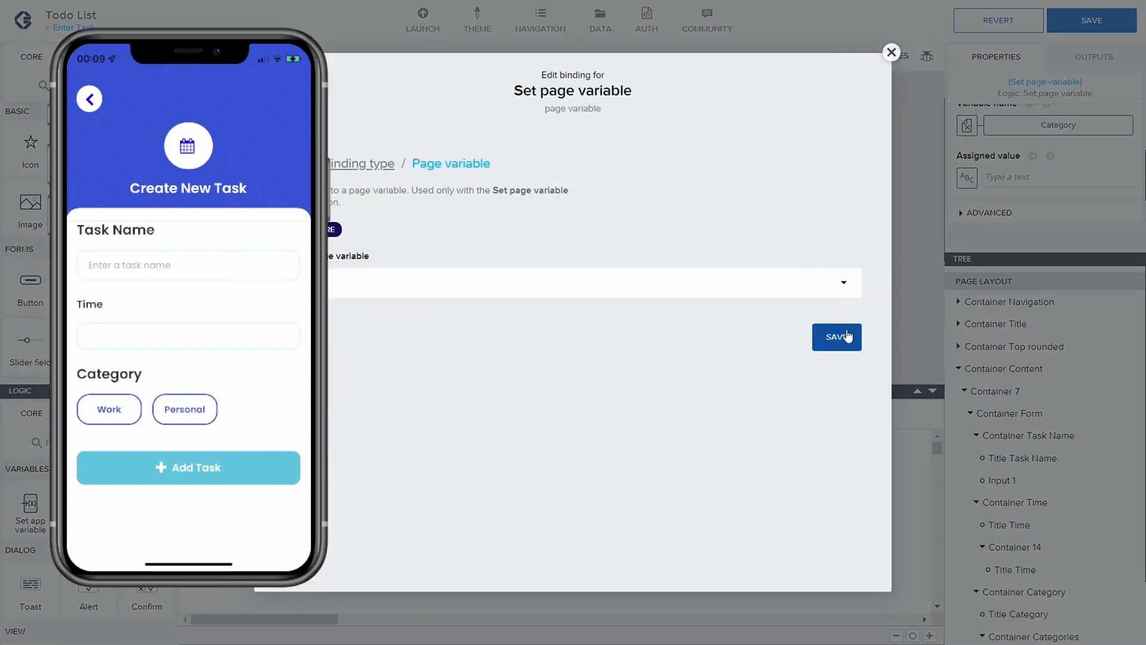
{"action": "left_click", "coordinate": [842, 335]}
- Bind the node's assigned value to the formula NOW() and save the app
{"action": "scroll", "coordinate": [1015, 155], "scroll_direction": "down", "scroll_amount": 1}
{"action": "left_click", "coordinate": [968, 144]}
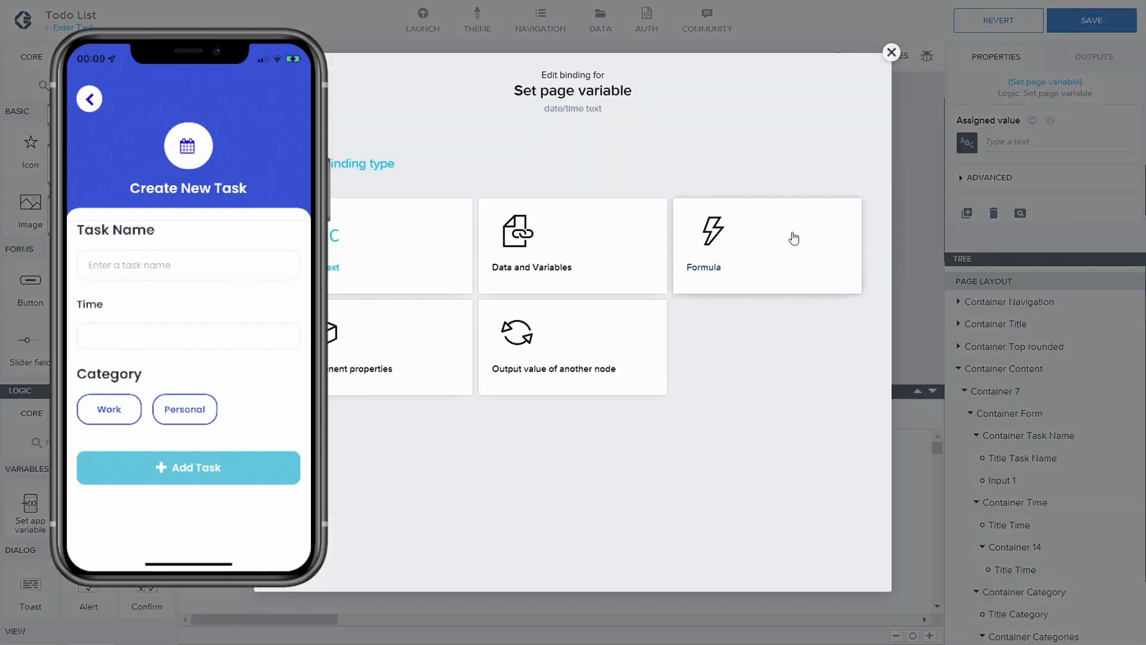
{"action": "left_click", "coordinate": [793, 237]}
{"action": "left_click", "coordinate": [286, 283]}
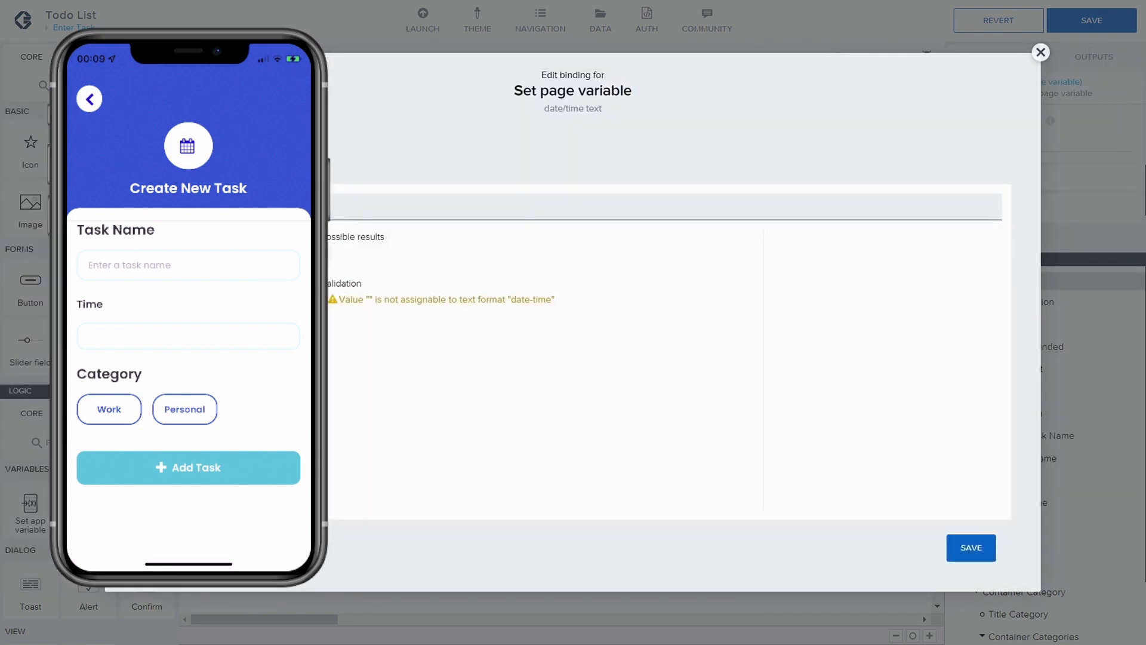
{"action": "type", "text": "NOW"}
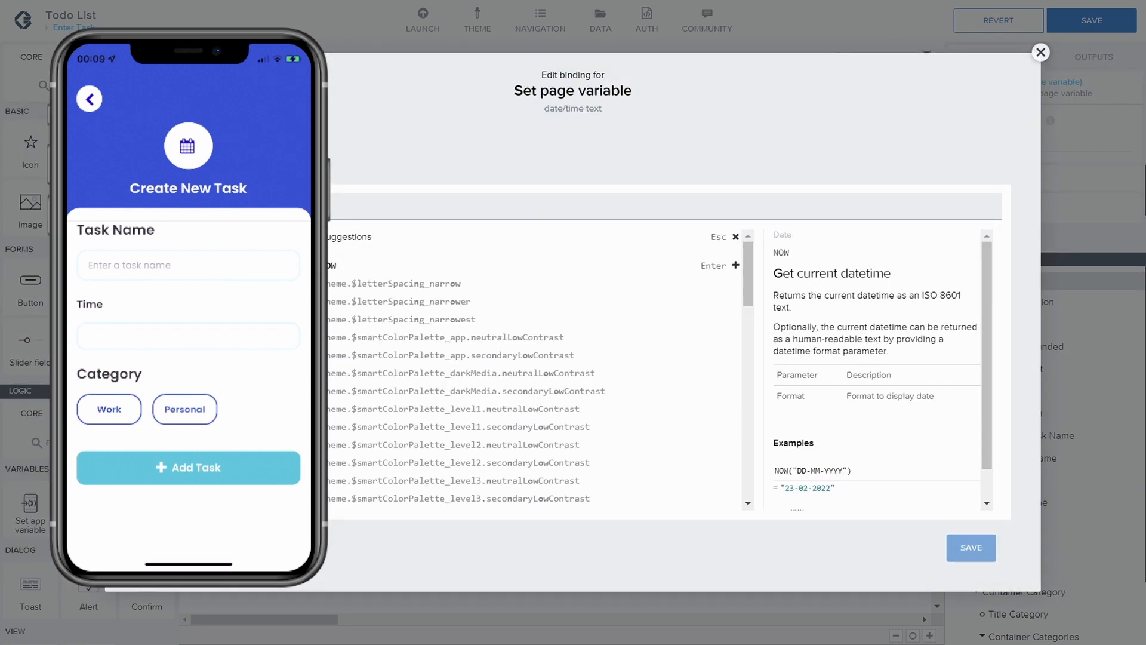
{"action": "key", "text": "Return"}
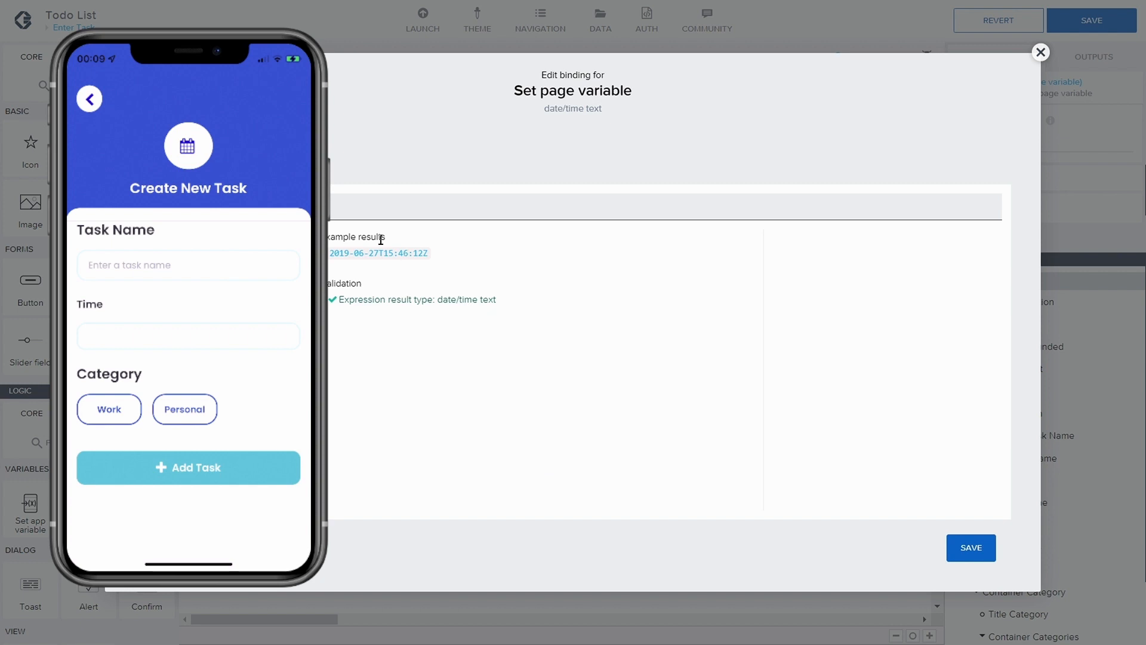
{"action": "left_click", "coordinate": [972, 548]}
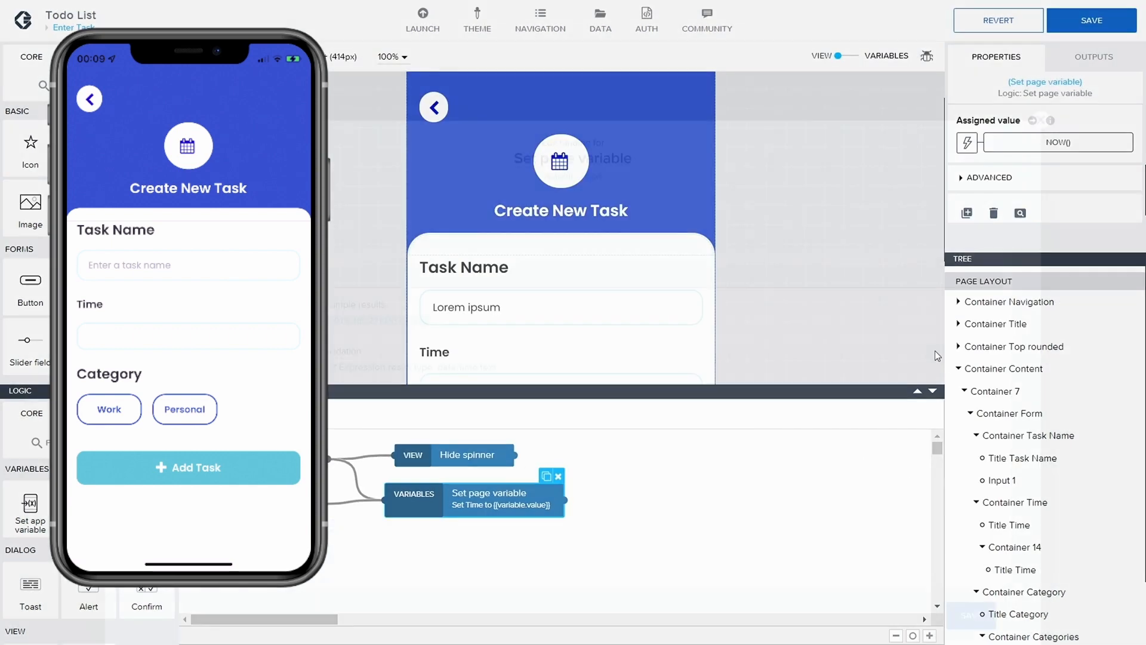
{"action": "left_click", "coordinate": [1091, 20]}
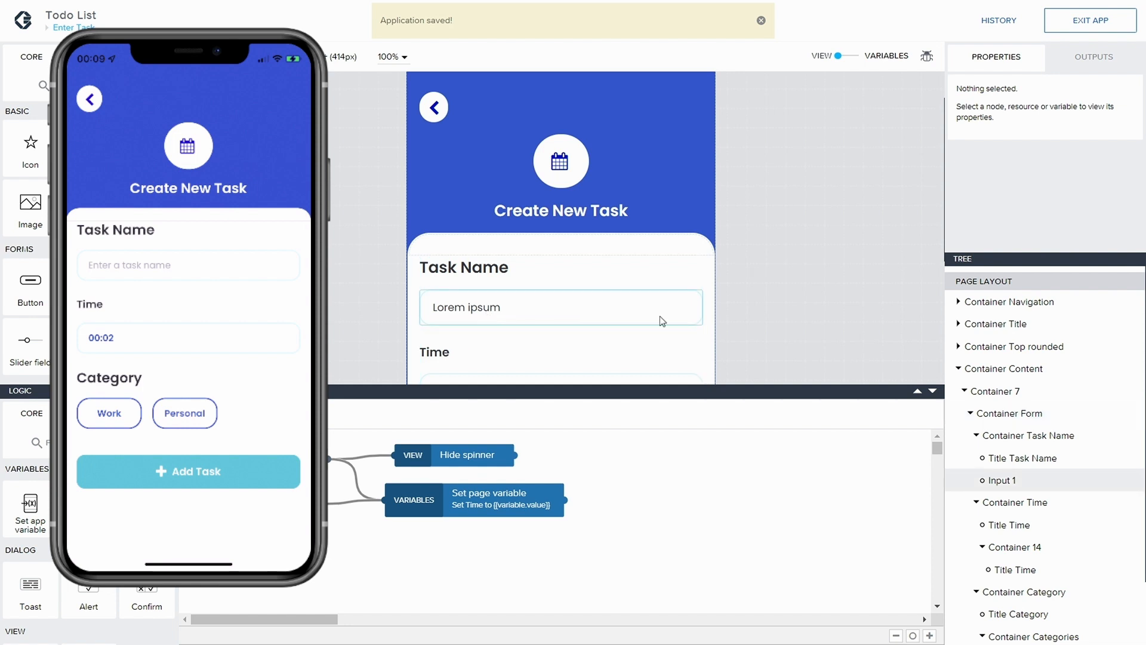
- Examine the properties of Title Time on the canvas, including its advanced properties
{"action": "scroll", "coordinate": [680, 317], "scroll_direction": "down", "scroll_amount": 1}
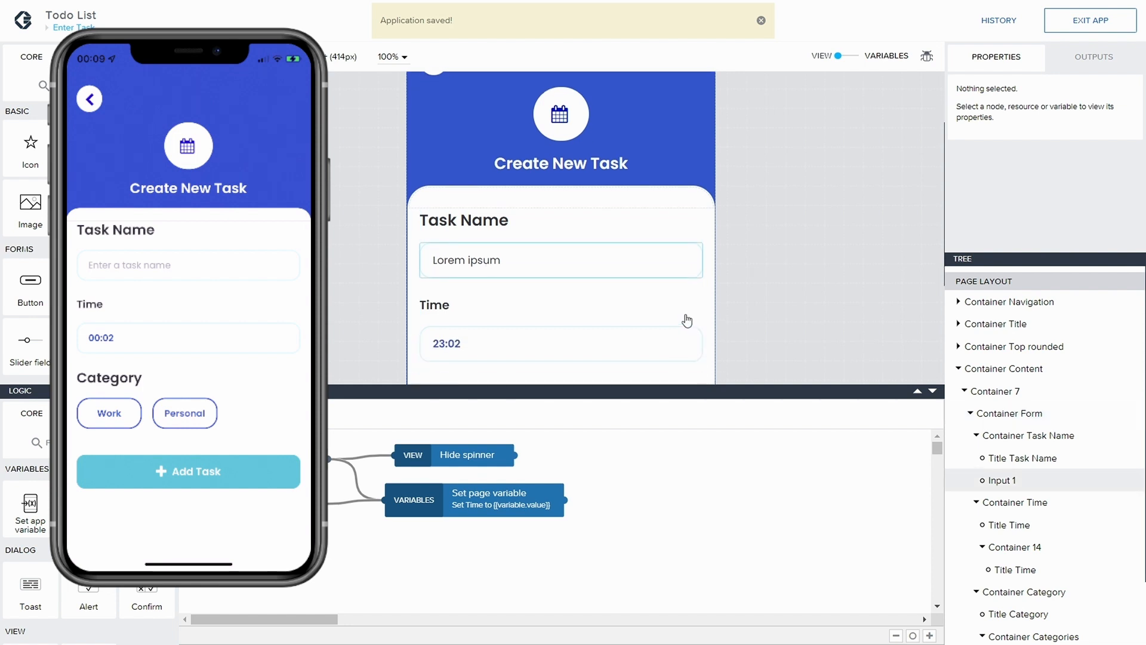
{"action": "left_click", "coordinate": [458, 343]}
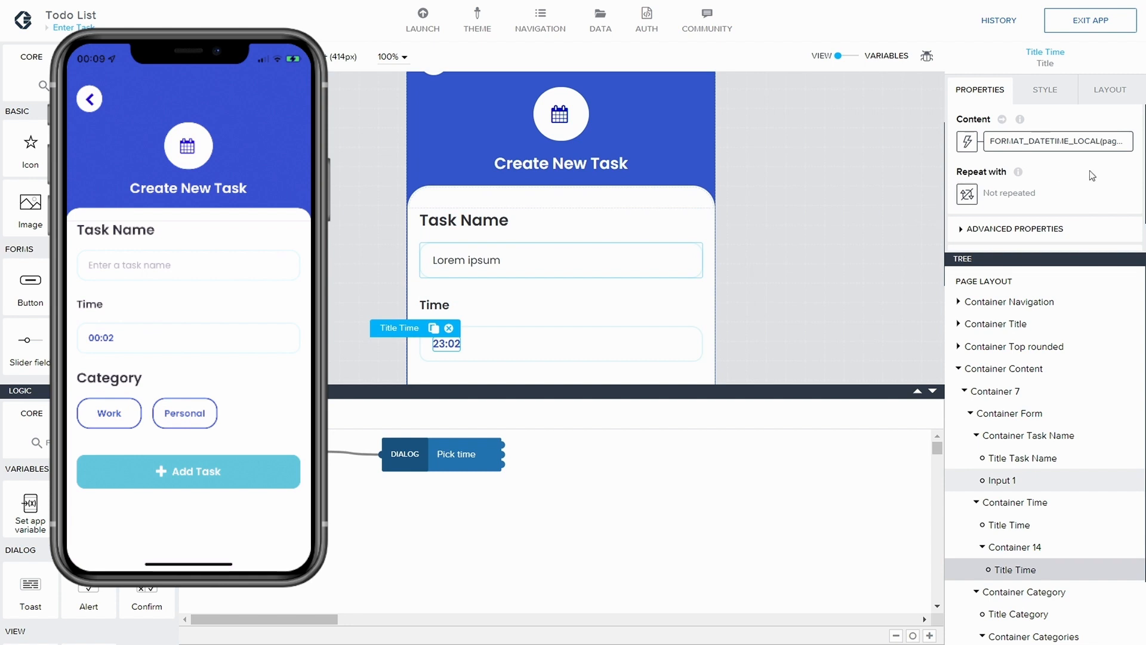
{"action": "scroll", "coordinate": [1090, 170], "scroll_direction": "down", "scroll_amount": 1}
{"action": "left_click", "coordinate": [967, 197]}
{"action": "scroll", "coordinate": [967, 200], "scroll_direction": "down", "scroll_amount": 1}
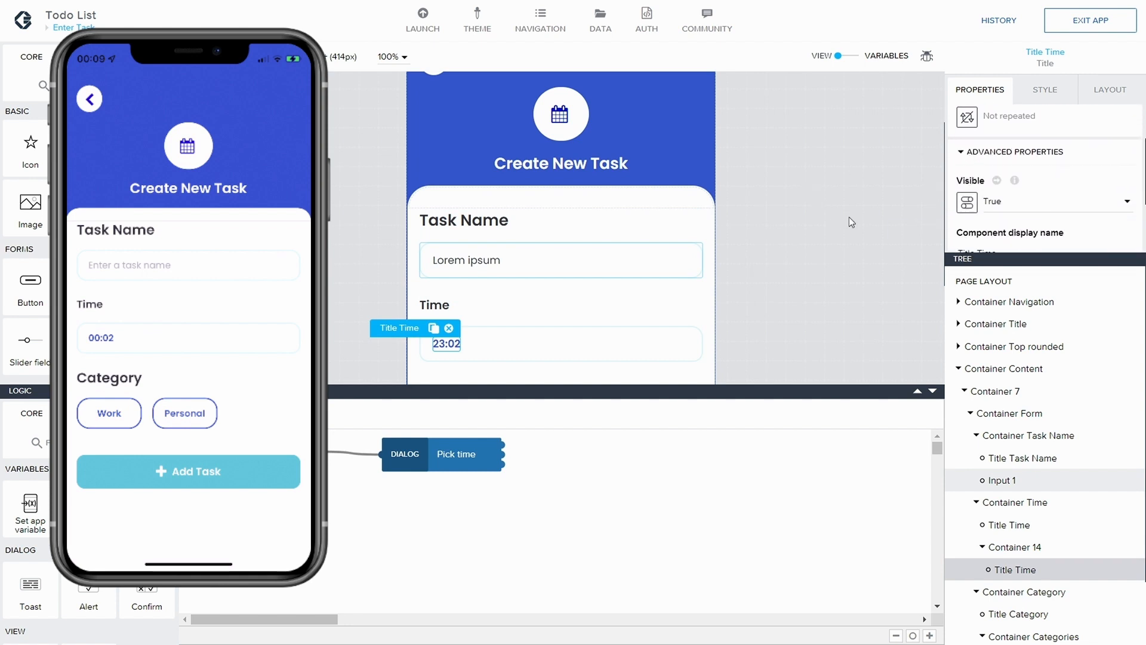
{"action": "scroll", "coordinate": [849, 217], "scroll_direction": "down", "scroll_amount": 2}
{"action": "scroll", "coordinate": [1023, 198], "scroll_direction": "down", "scroll_amount": 2}
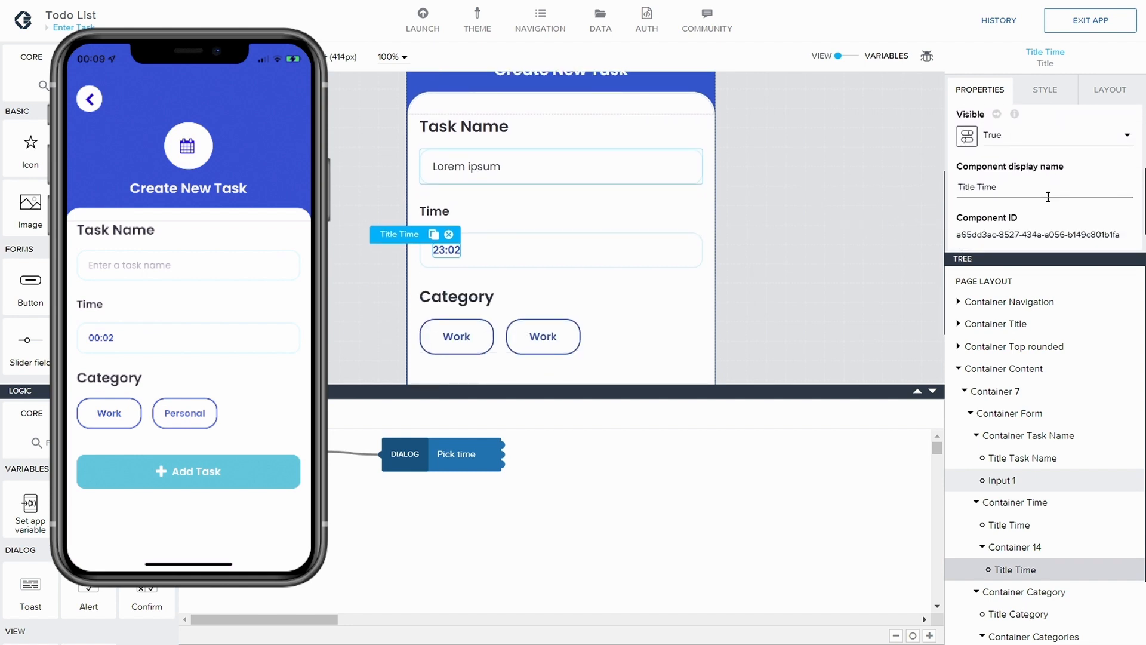
{"action": "scroll", "coordinate": [1048, 196], "scroll_direction": "down", "scroll_amount": 1}
{"action": "scroll", "coordinate": [1047, 195], "scroll_direction": "up", "scroll_amount": 2}
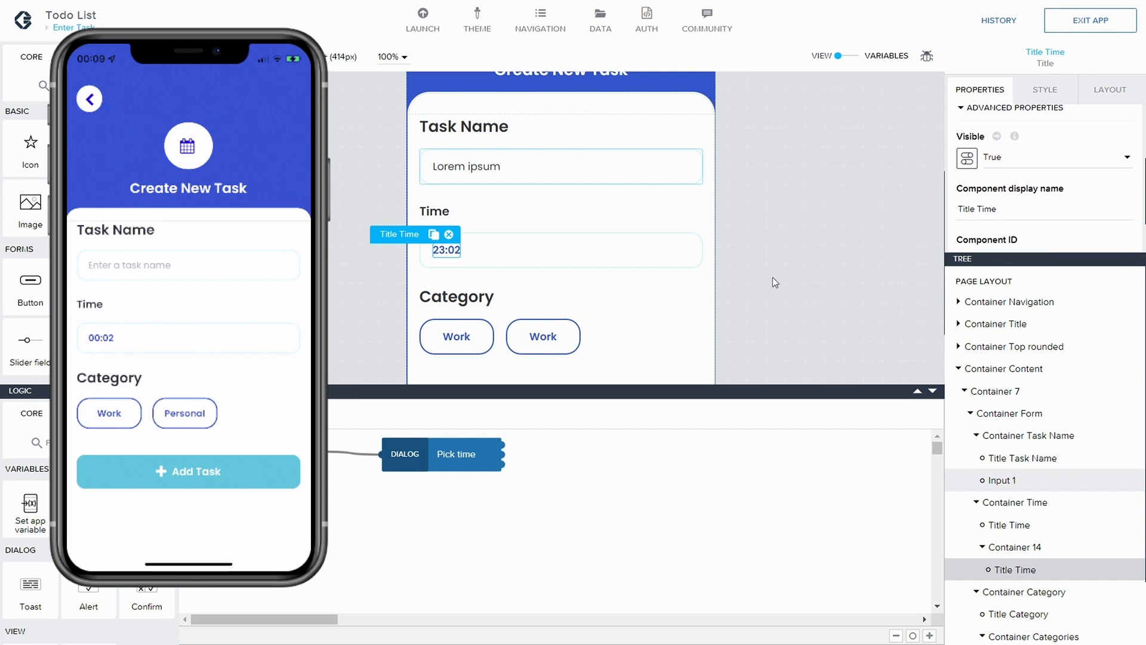
- Inspect the outputs of the Pick time node and check the text format of its Picked time output
{"action": "left_click", "coordinate": [458, 454]}
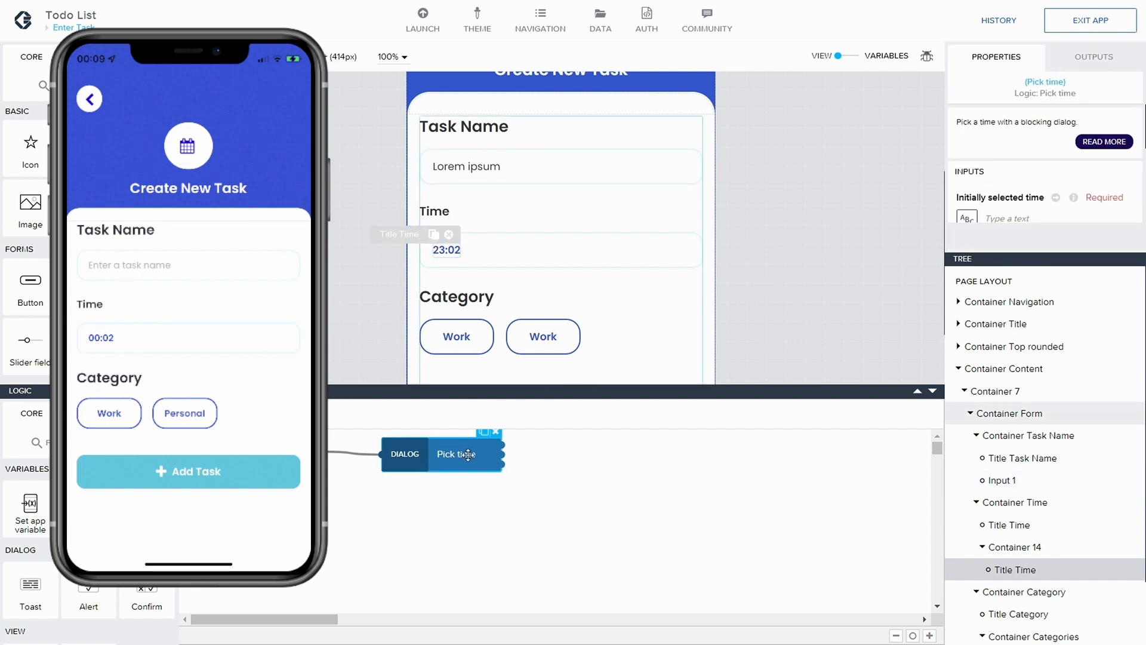
{"action": "left_click_drag", "start_coordinate": [473, 449], "coordinate": [468, 458]}
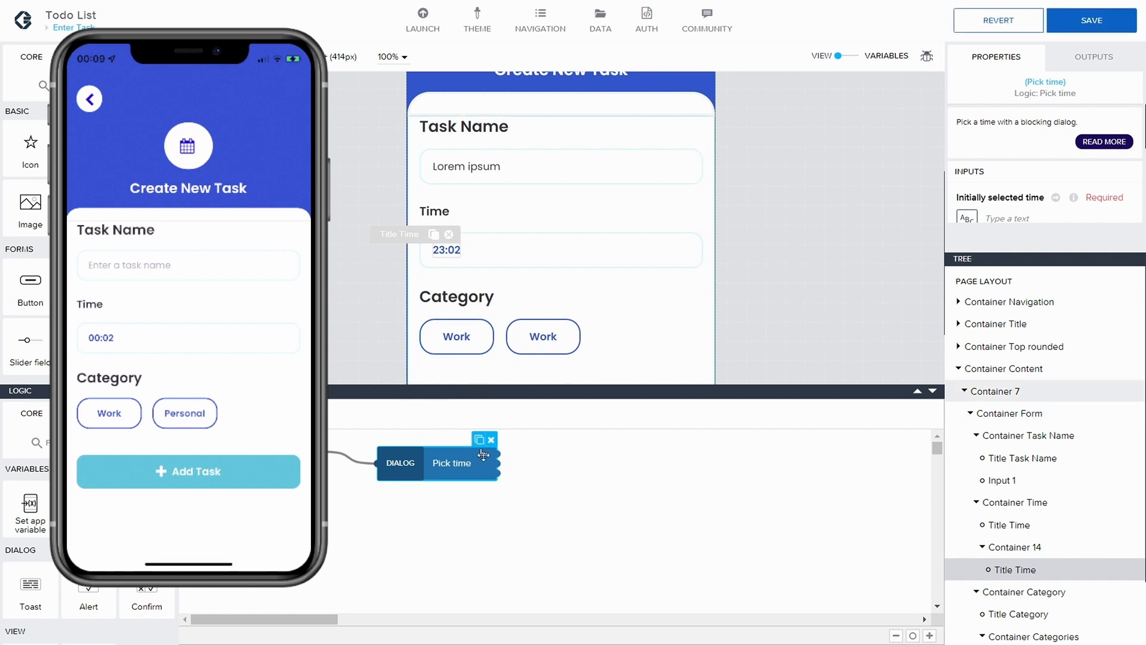
{"action": "left_click", "coordinate": [1093, 60]}
{"action": "scroll", "coordinate": [1009, 187], "scroll_direction": "down", "scroll_amount": 2}
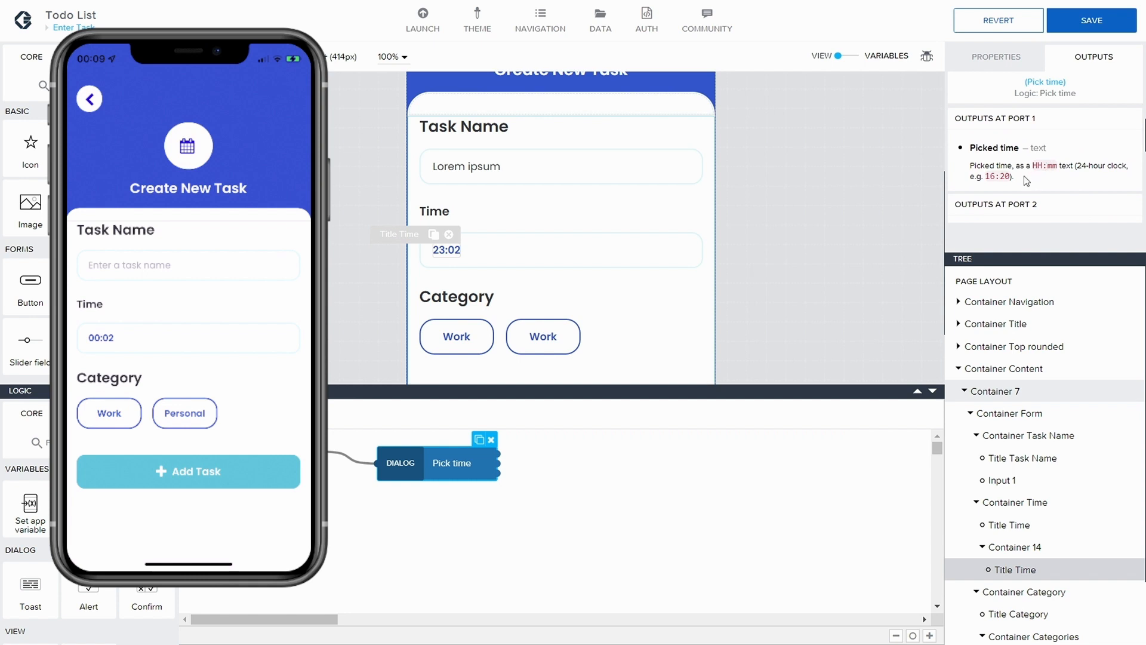
{"action": "left_click_drag", "start_coordinate": [985, 176], "coordinate": [1011, 176]}
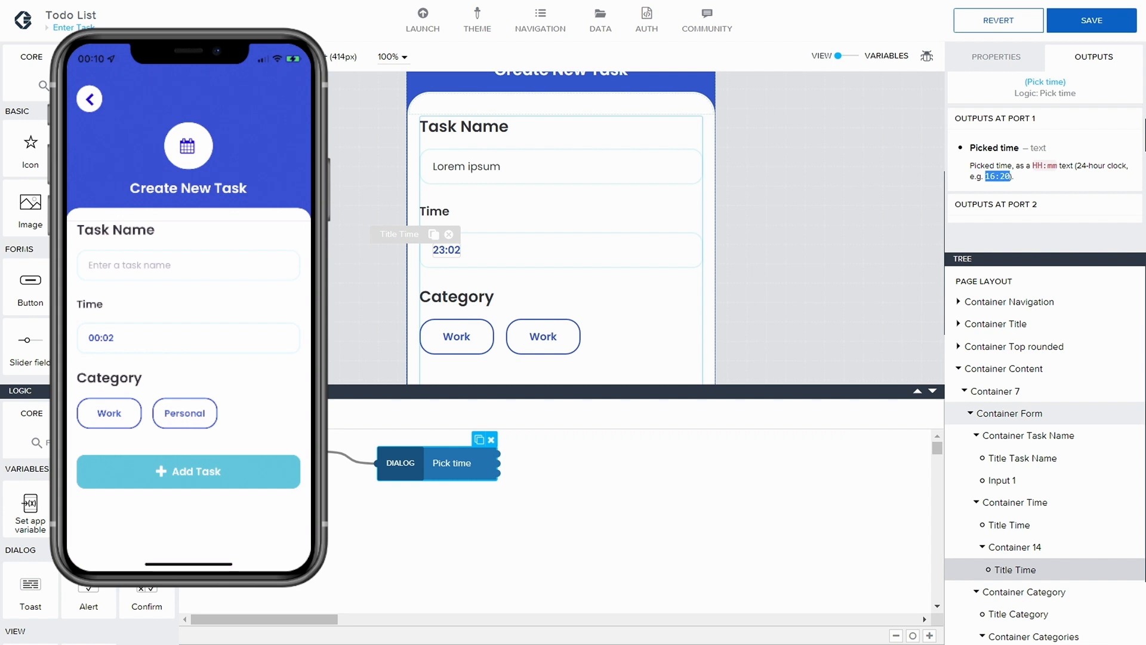
- Connect a new Set page variable node to the first output of Pick time and set its variable name to Time
{"action": "left_click_drag", "start_coordinate": [88, 511], "coordinate": [654, 452]}
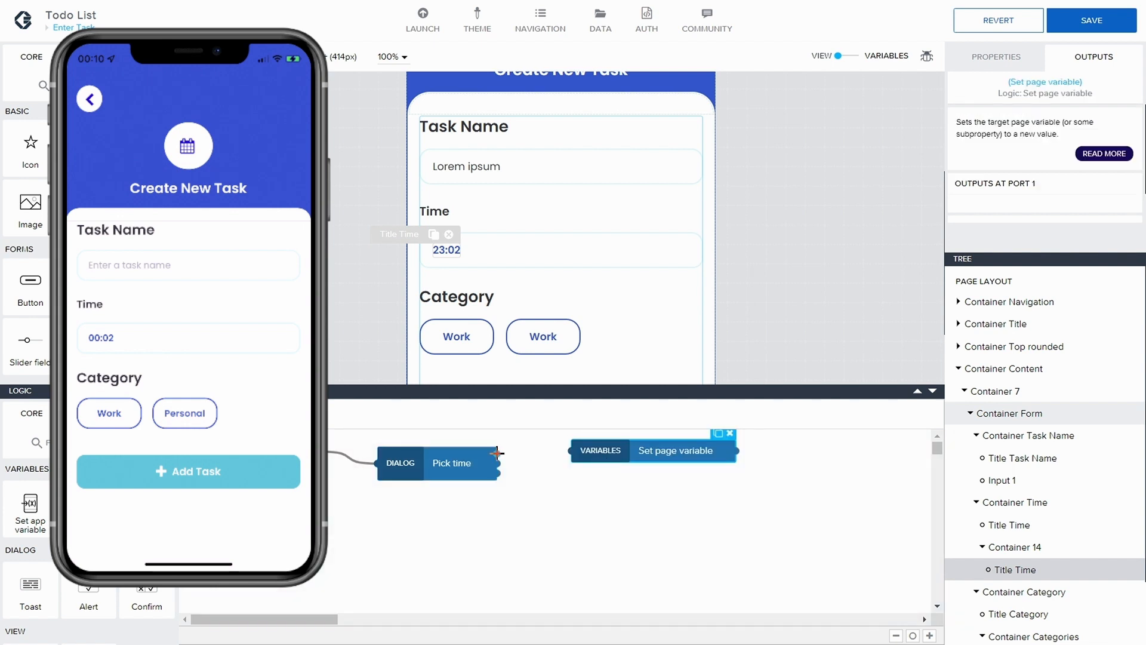
{"action": "left_click_drag", "start_coordinate": [497, 453], "coordinate": [572, 451]}
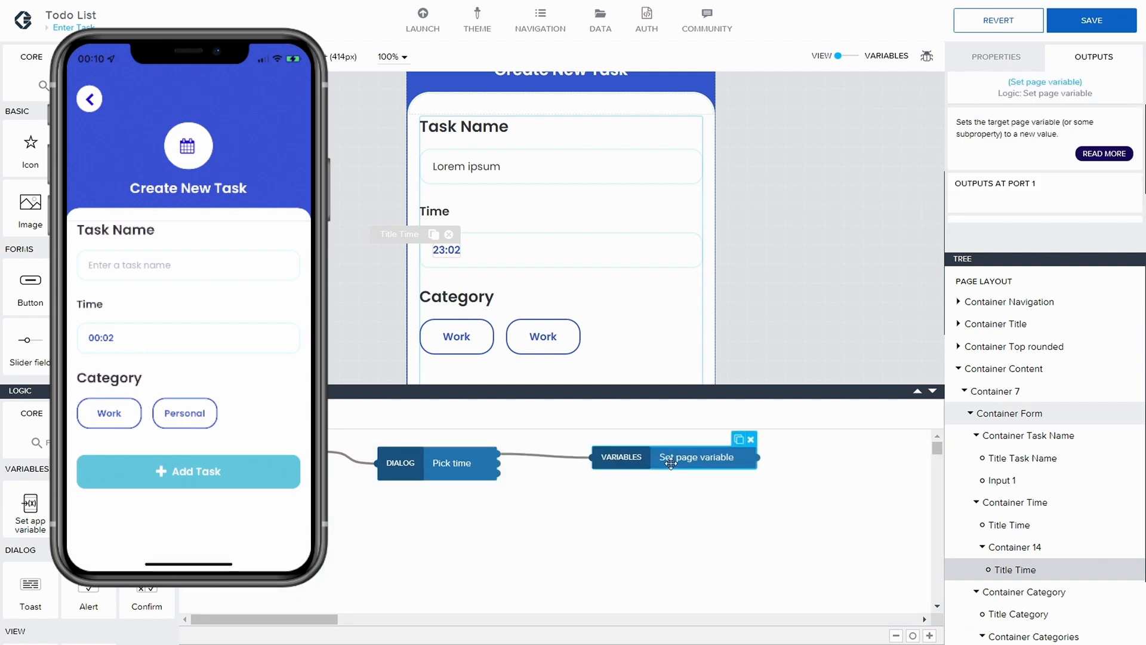
{"action": "left_click", "coordinate": [995, 66]}
{"action": "left_click", "coordinate": [1051, 179]}
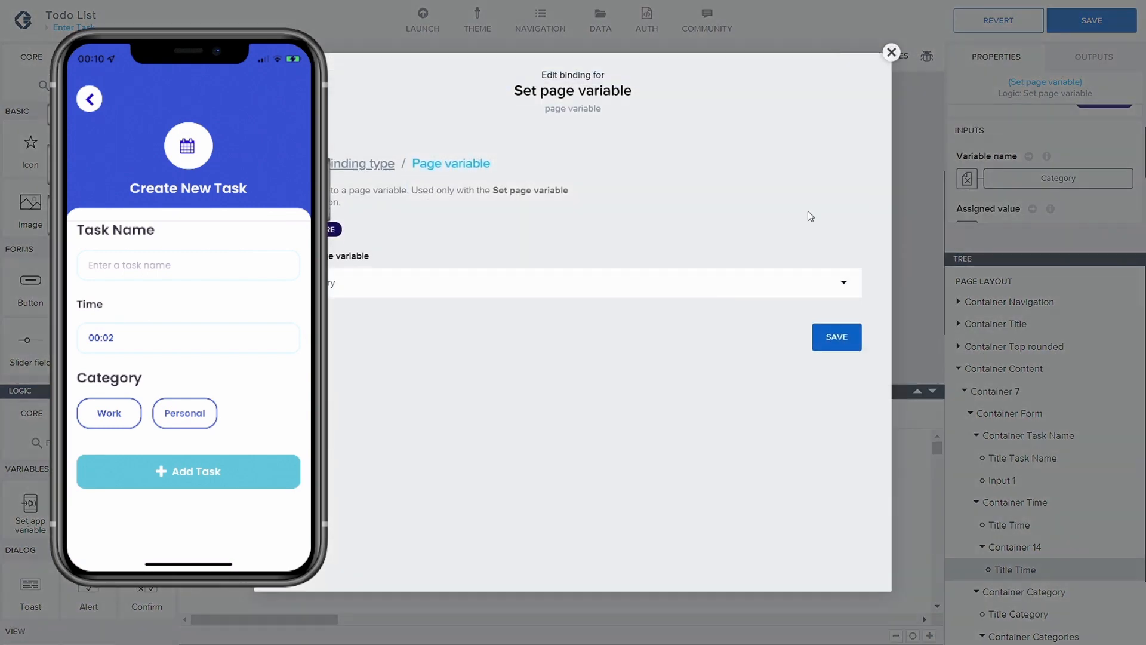
{"action": "left_click", "coordinate": [449, 286]}
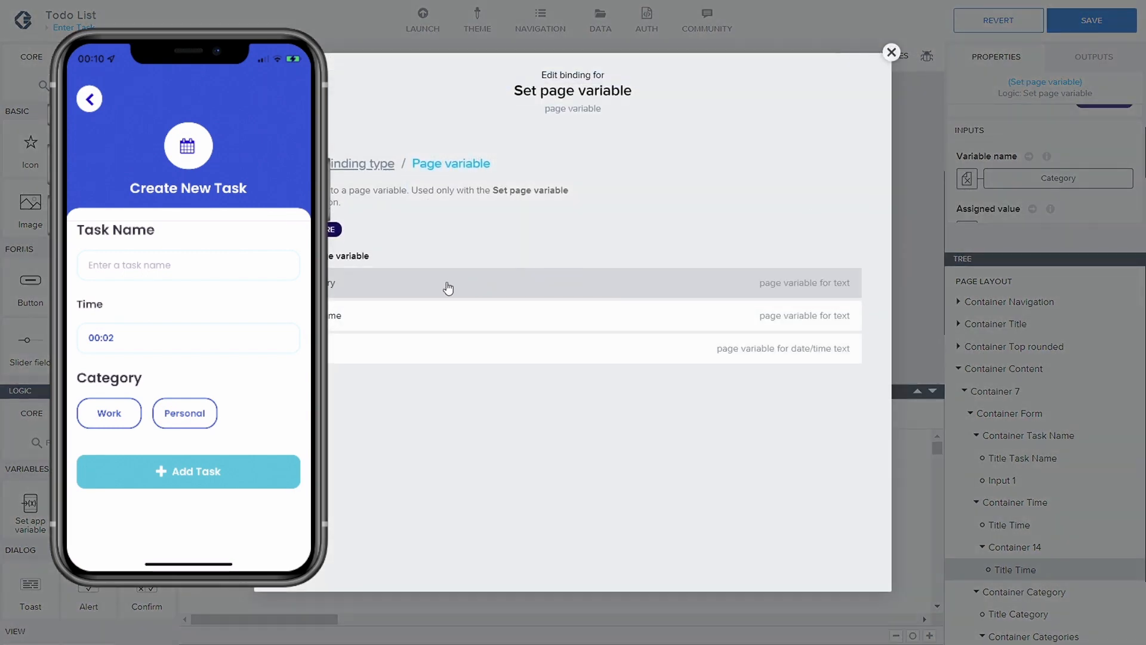
{"action": "left_click", "coordinate": [382, 348]}
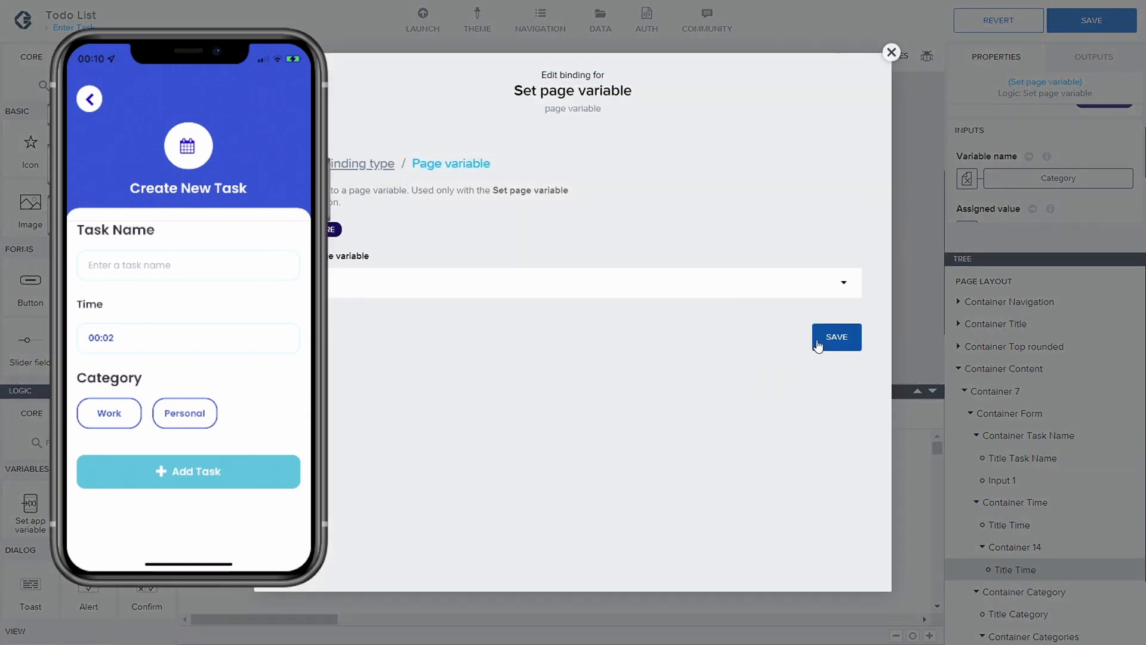
{"action": "left_click", "coordinate": [819, 343]}
- Open the formula editor for the Time variable's assigned value and examine the documentation and examples of the FORMAT_DATETIME_LOCAL function
{"action": "left_click", "coordinate": [967, 178]}
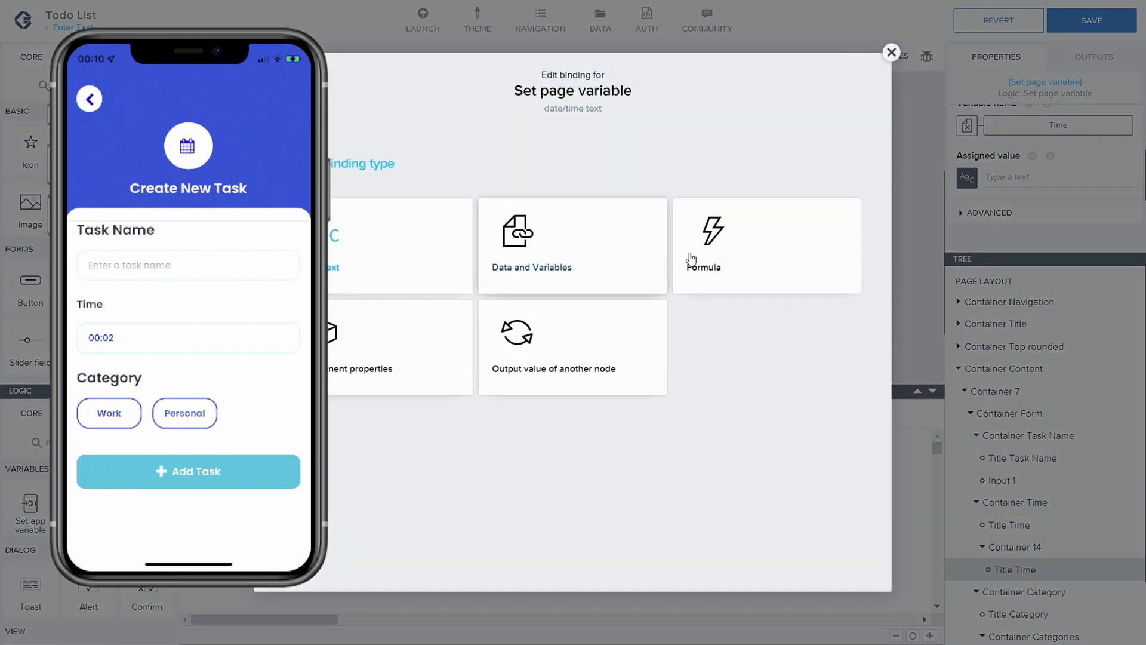
{"action": "left_click", "coordinate": [714, 264]}
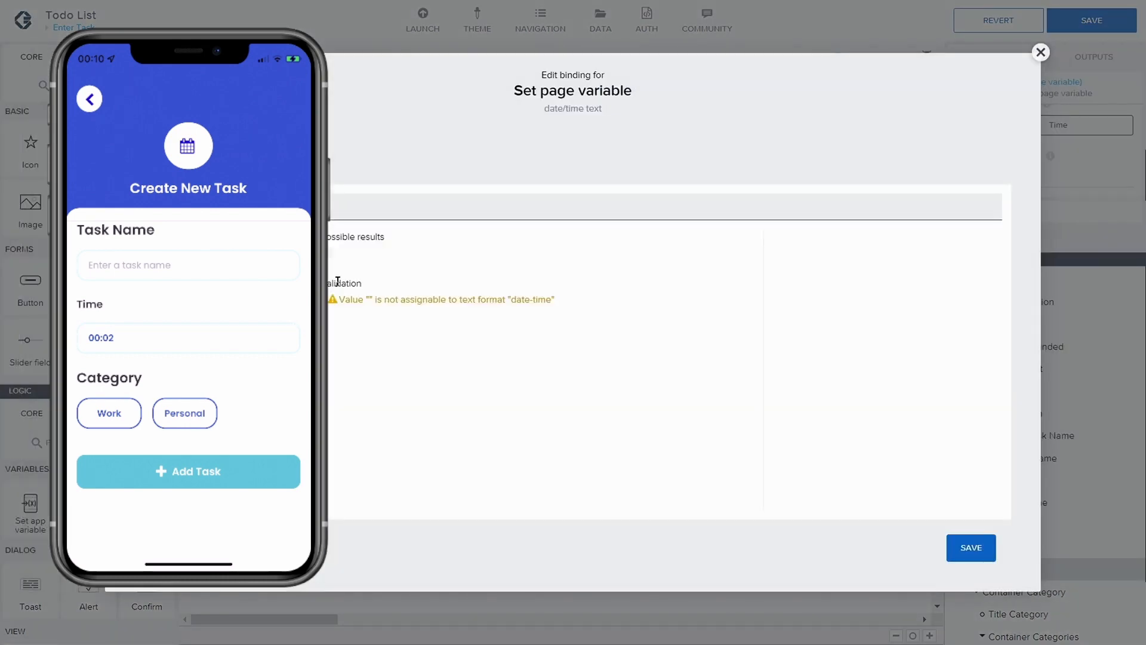
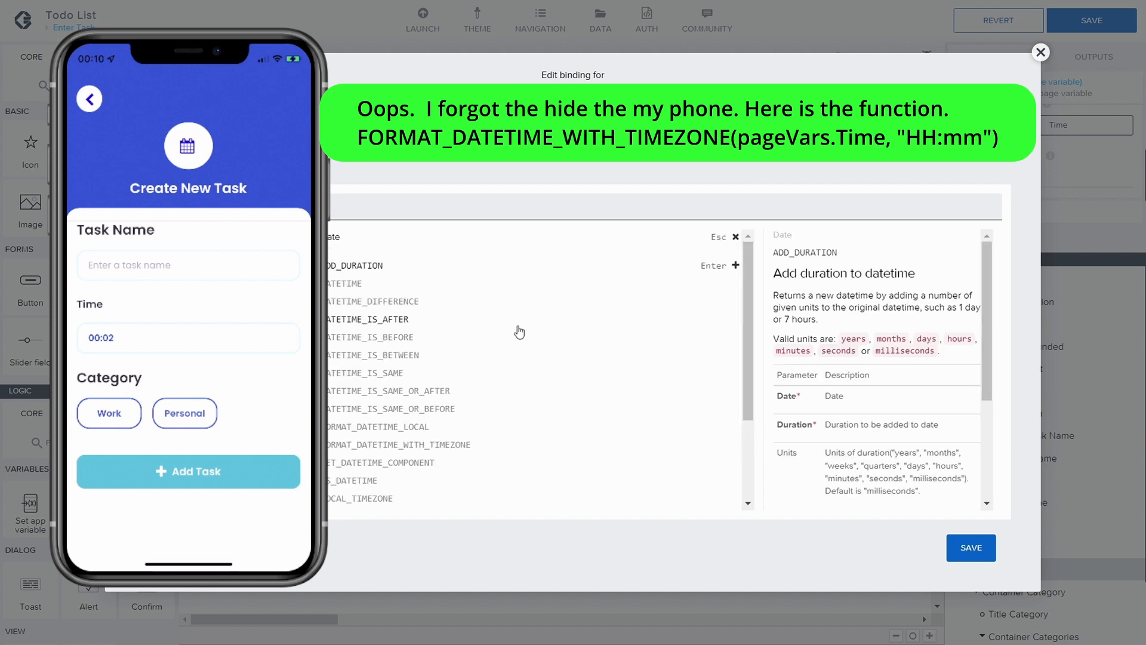
{"action": "scroll", "coordinate": [519, 332], "scroll_direction": "down", "scroll_amount": 2}
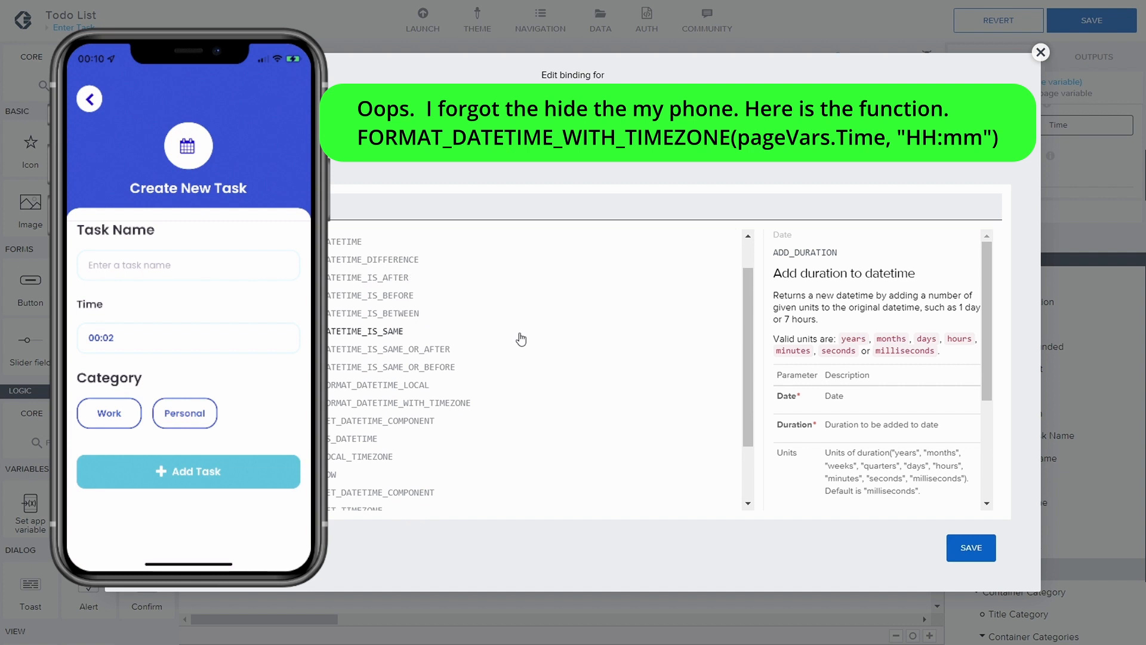
{"action": "scroll", "coordinate": [521, 339], "scroll_direction": "down", "scroll_amount": 1}
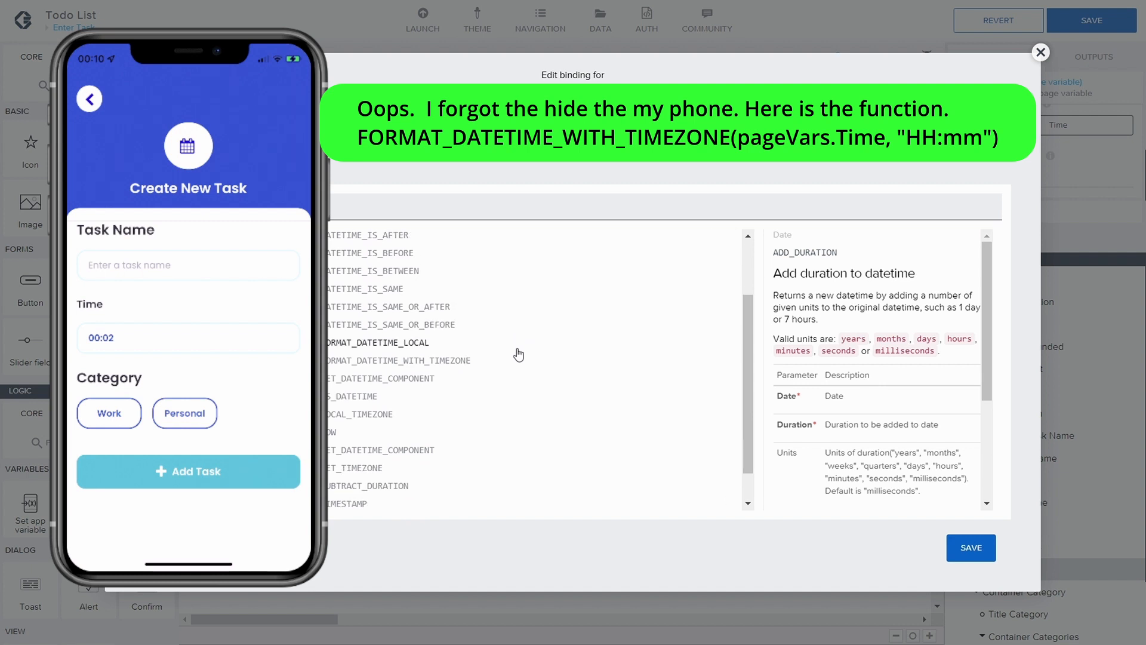
{"action": "left_click", "coordinate": [377, 344]}
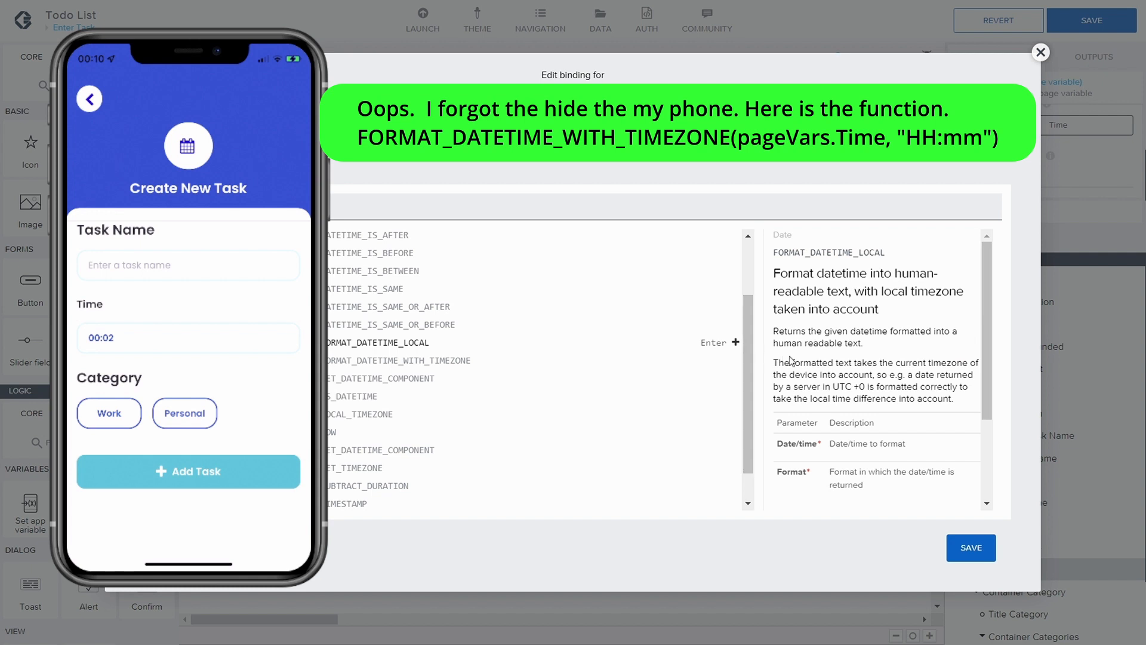
{"action": "scroll", "coordinate": [837, 325], "scroll_direction": "down", "scroll_amount": 3}
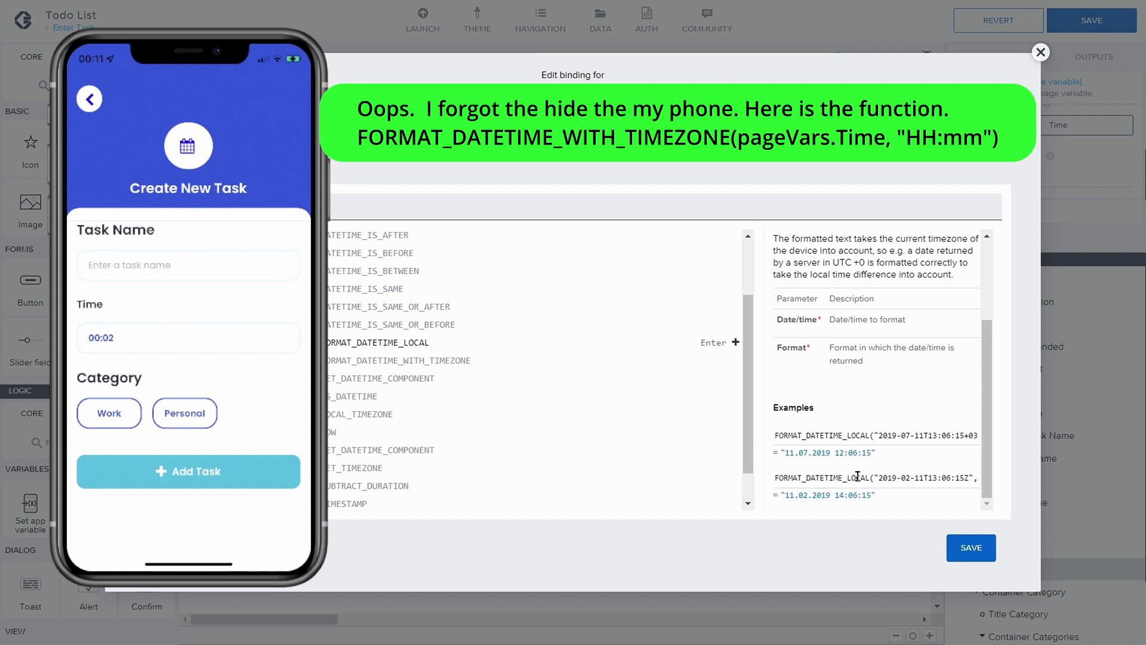
{"action": "left_click_drag", "start_coordinate": [867, 452], "coordinate": [707, 445]}
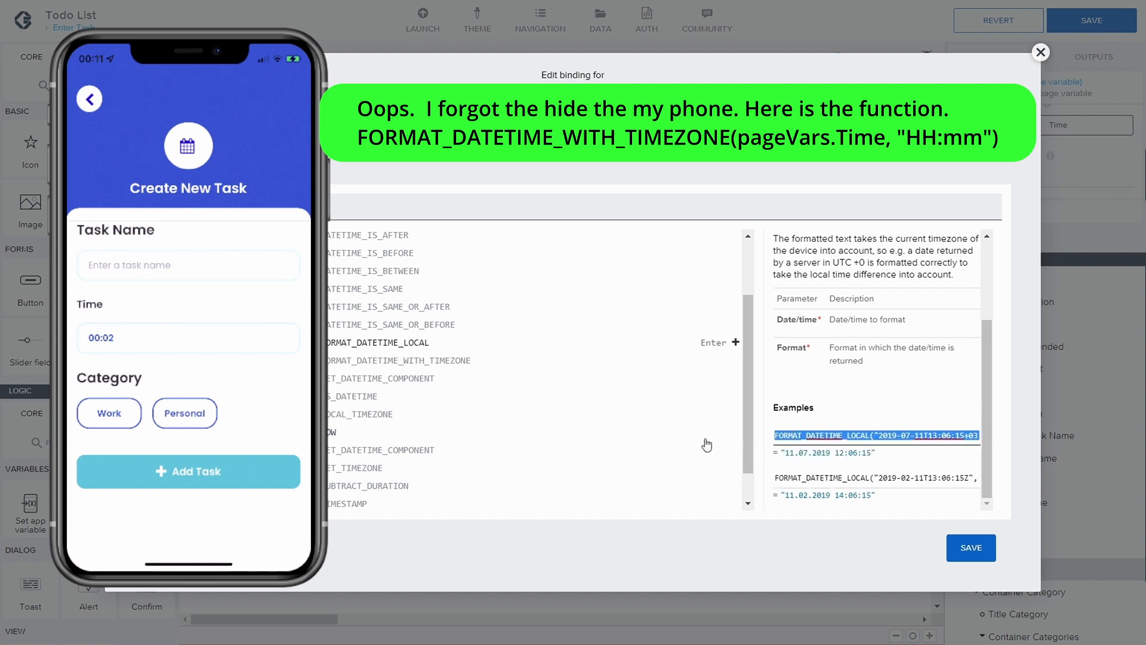
- Examine the FORMAT_DATETIME_WITH_TIMEZONE function, browse the other date functions, and read the DATETIME documentation with its examples
{"action": "left_click", "coordinate": [590, 368]}
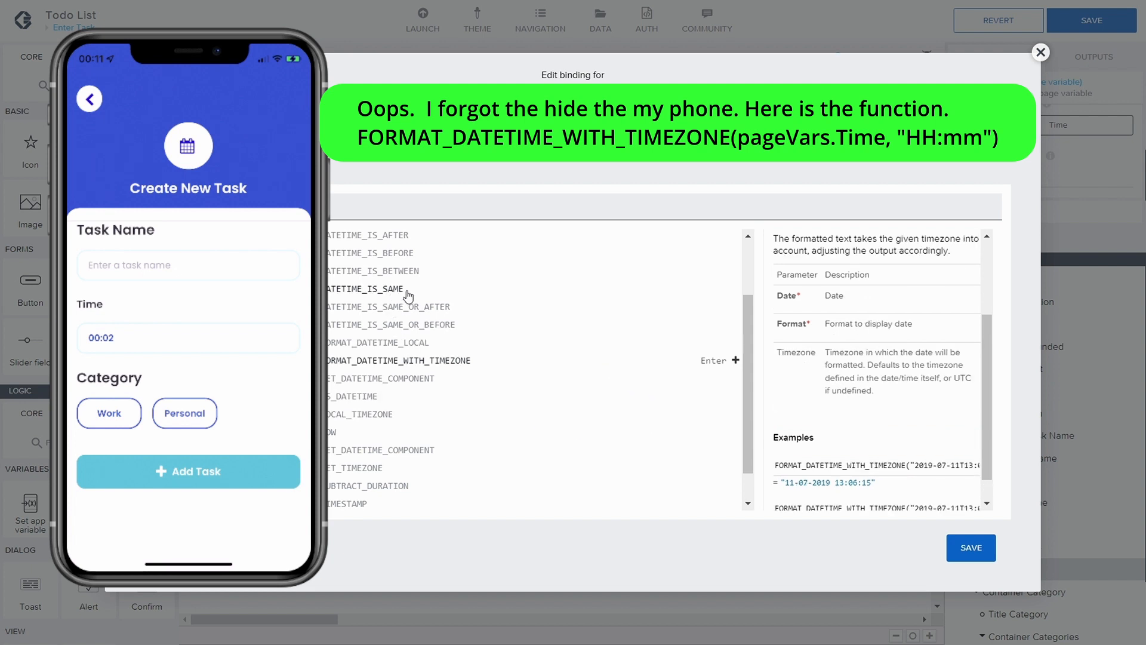
{"action": "scroll", "coordinate": [429, 385], "scroll_direction": "down", "scroll_amount": 1}
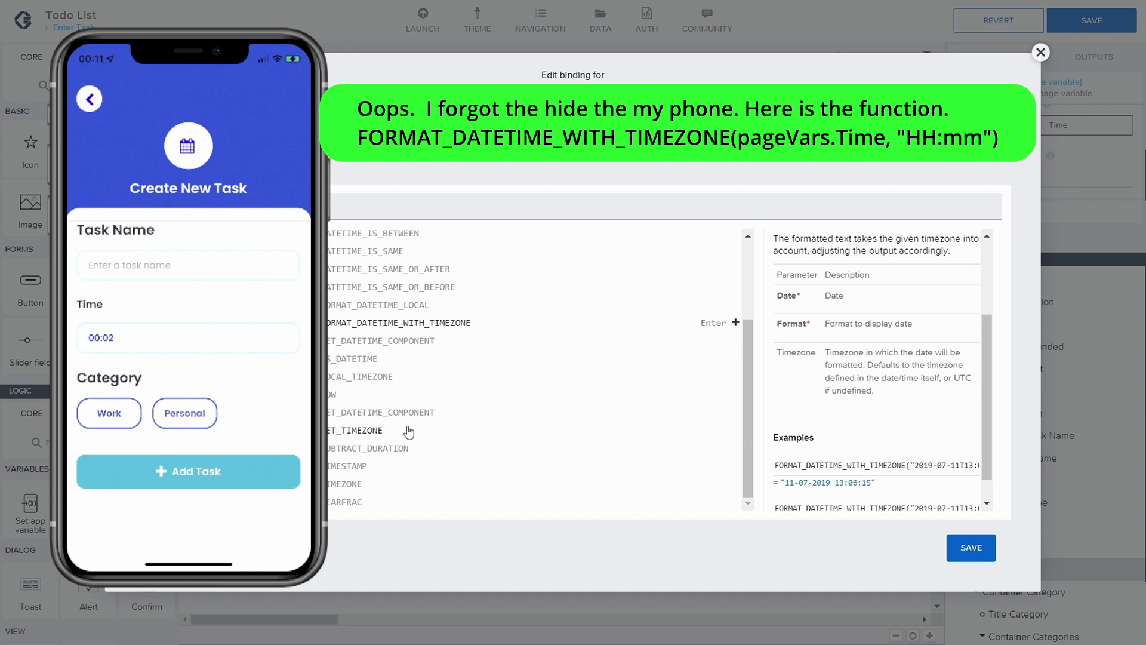
{"action": "scroll", "coordinate": [397, 425], "scroll_direction": "up", "scroll_amount": 3}
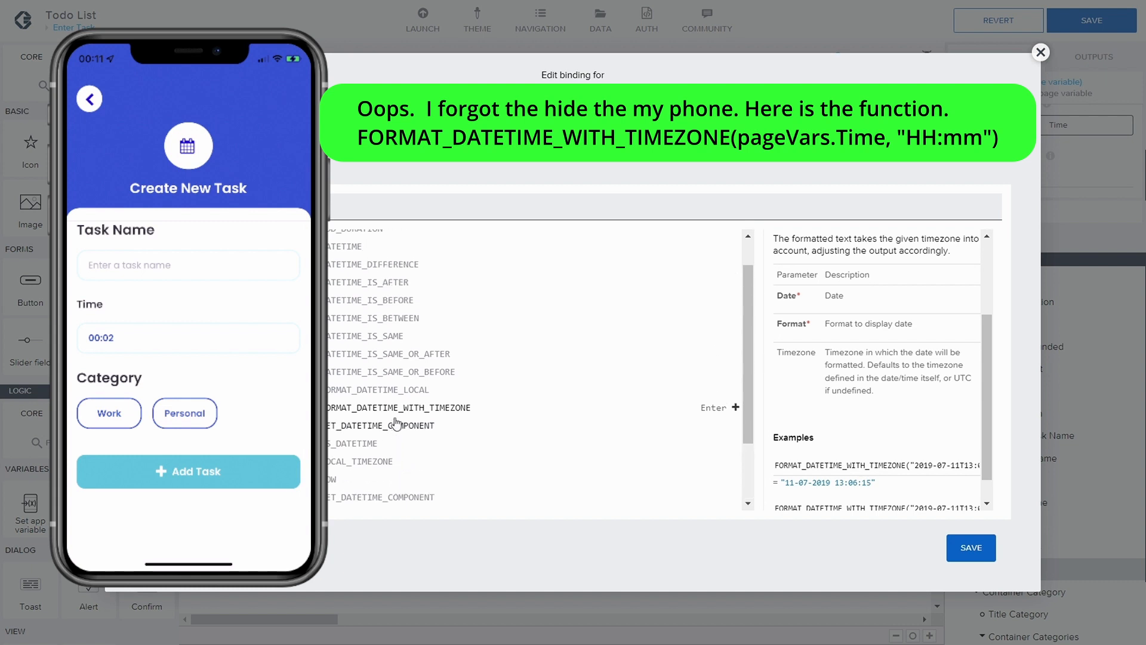
{"action": "scroll", "coordinate": [397, 423], "scroll_direction": "down", "scroll_amount": 1}
{"action": "scroll", "coordinate": [397, 425], "scroll_direction": "up", "scroll_amount": 2}
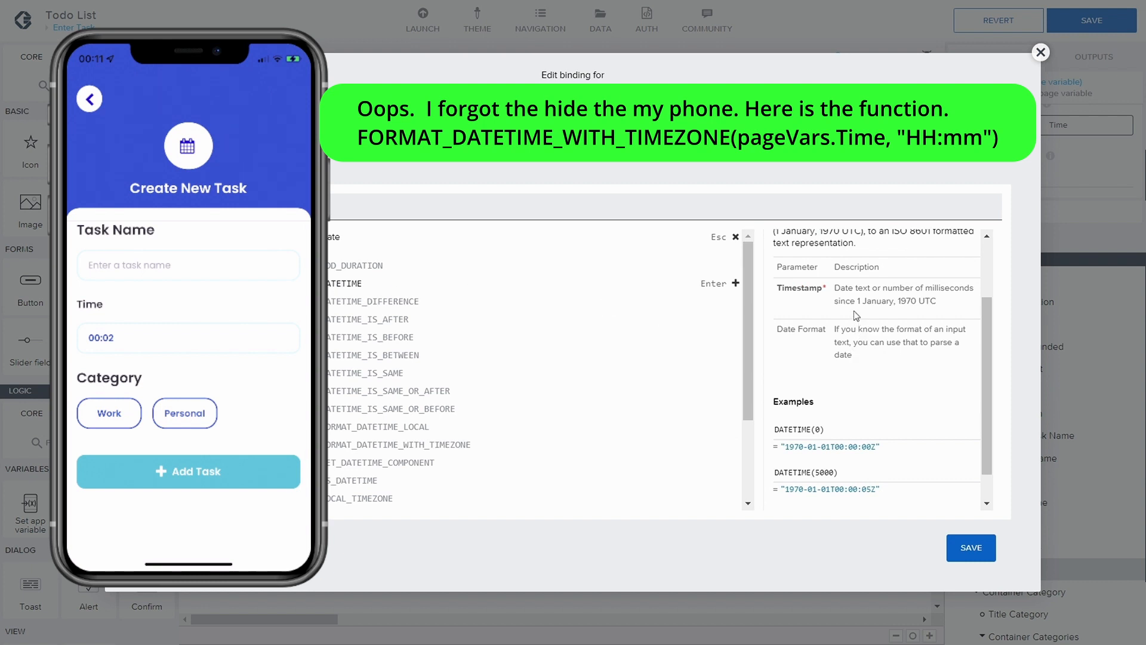
{"action": "scroll", "coordinate": [860, 409], "scroll_direction": "up", "scroll_amount": 3}
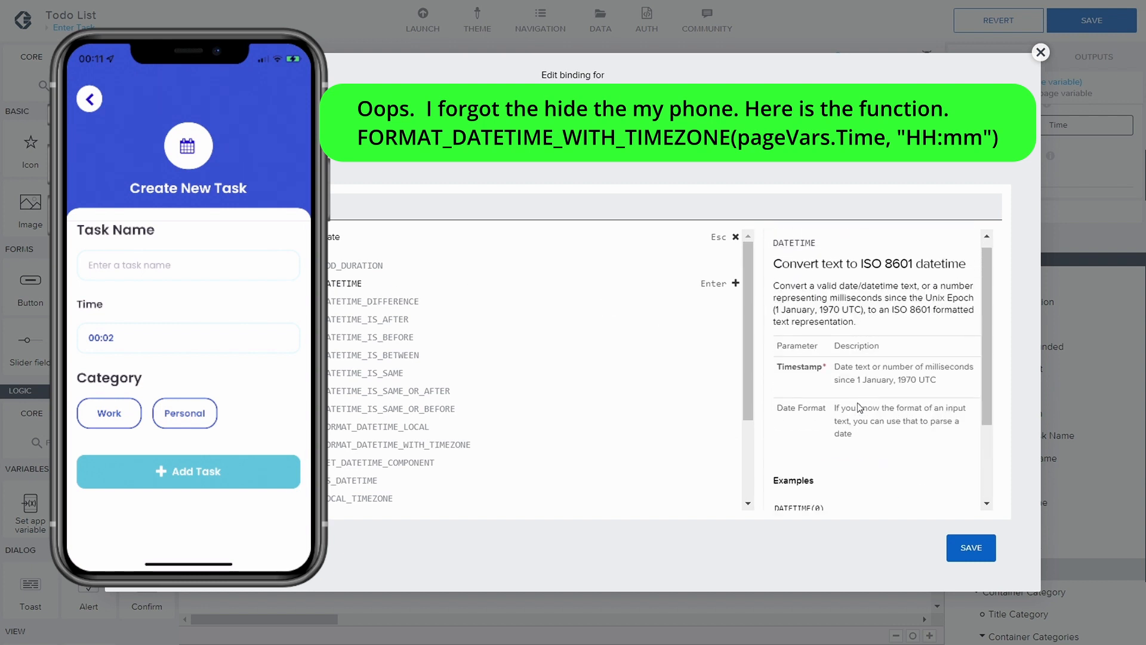
{"action": "scroll", "coordinate": [860, 409], "scroll_direction": "down", "scroll_amount": 3}
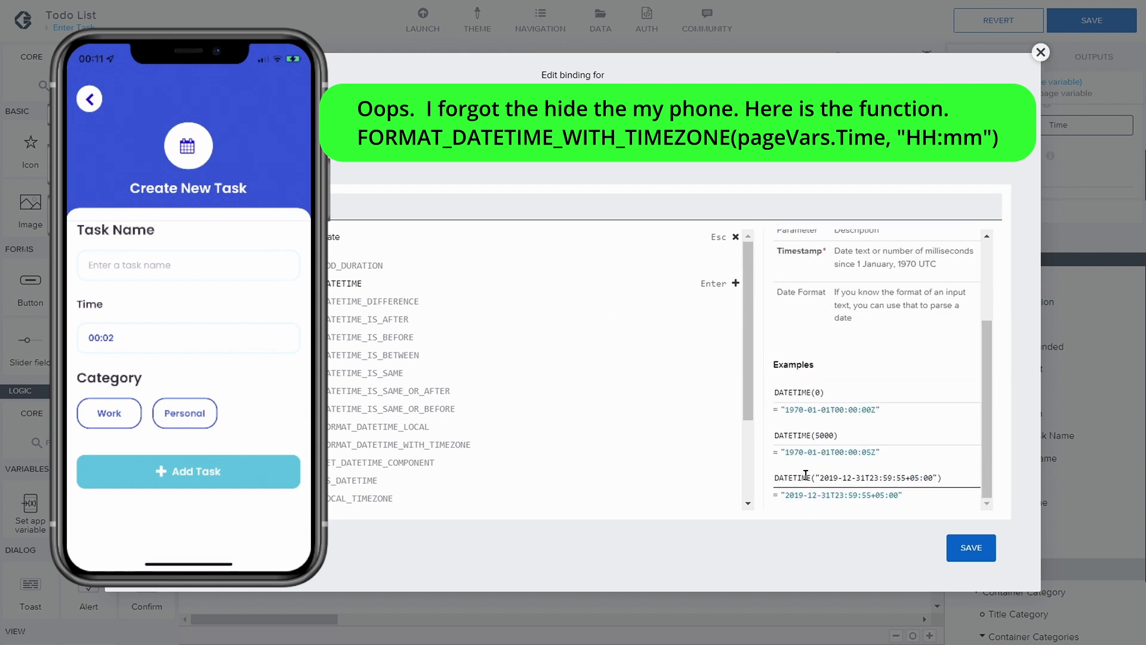
{"action": "scroll", "coordinate": [806, 478], "scroll_direction": "up", "scroll_amount": 3}
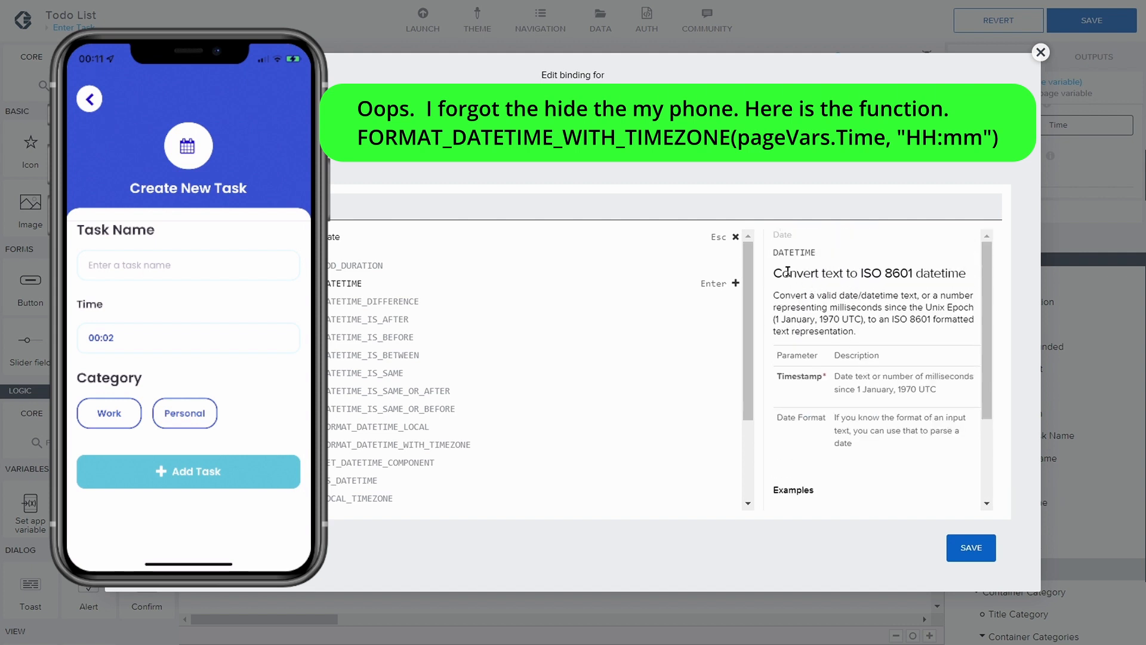
- Insert the DATETIME function into the formula, check its example output format, and clear the placeholder argument text
{"action": "left_click", "coordinate": [338, 285]}
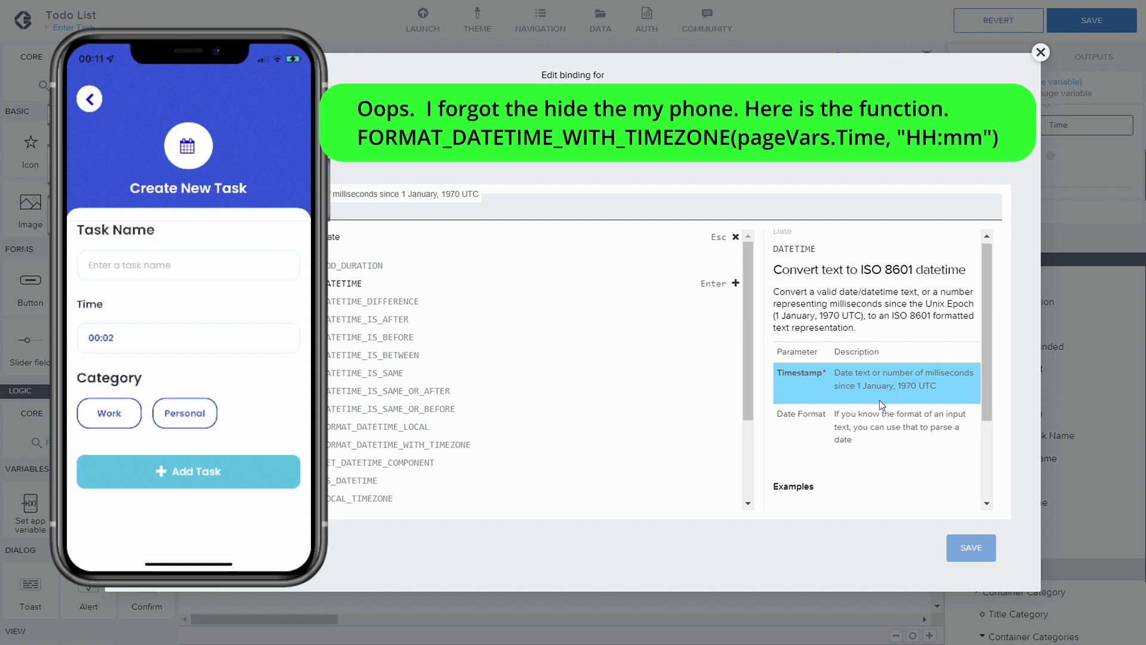
{"action": "scroll", "coordinate": [880, 400], "scroll_direction": "down", "scroll_amount": 2}
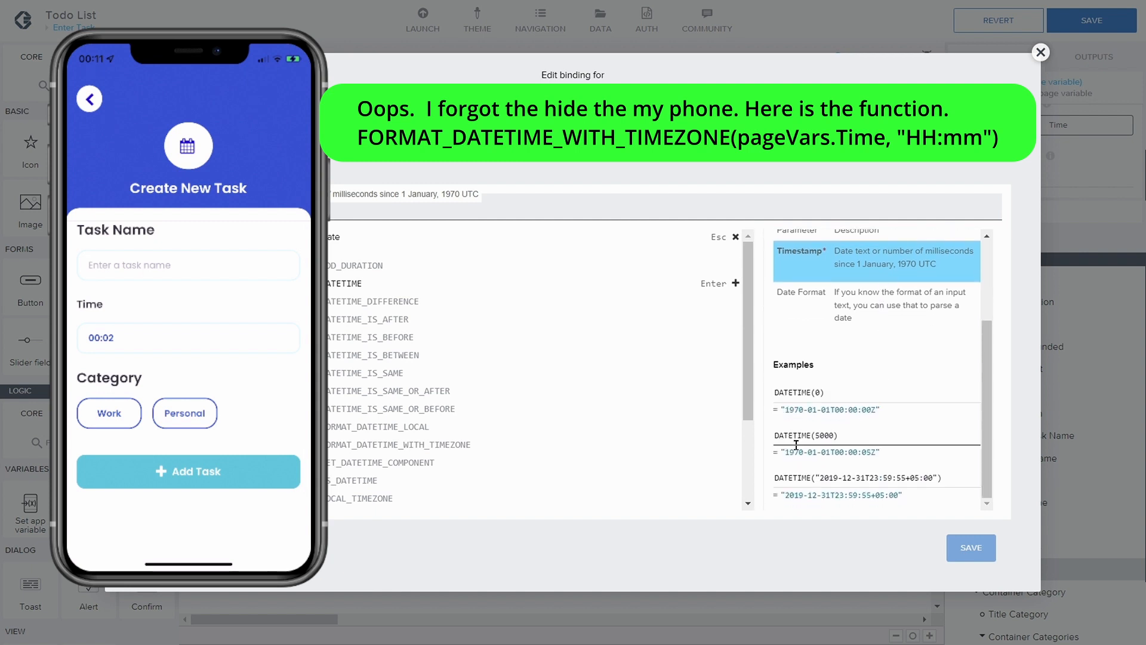
{"action": "left_click_drag", "start_coordinate": [784, 495], "coordinate": [831, 491]}
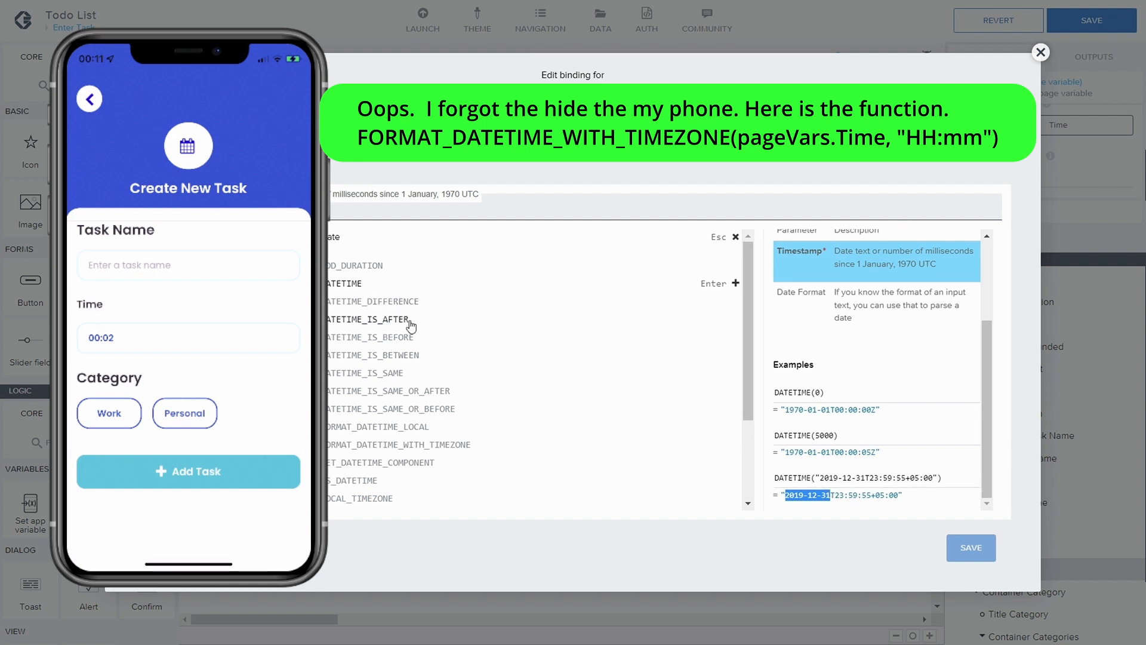
{"action": "left_click", "coordinate": [250, 208]}
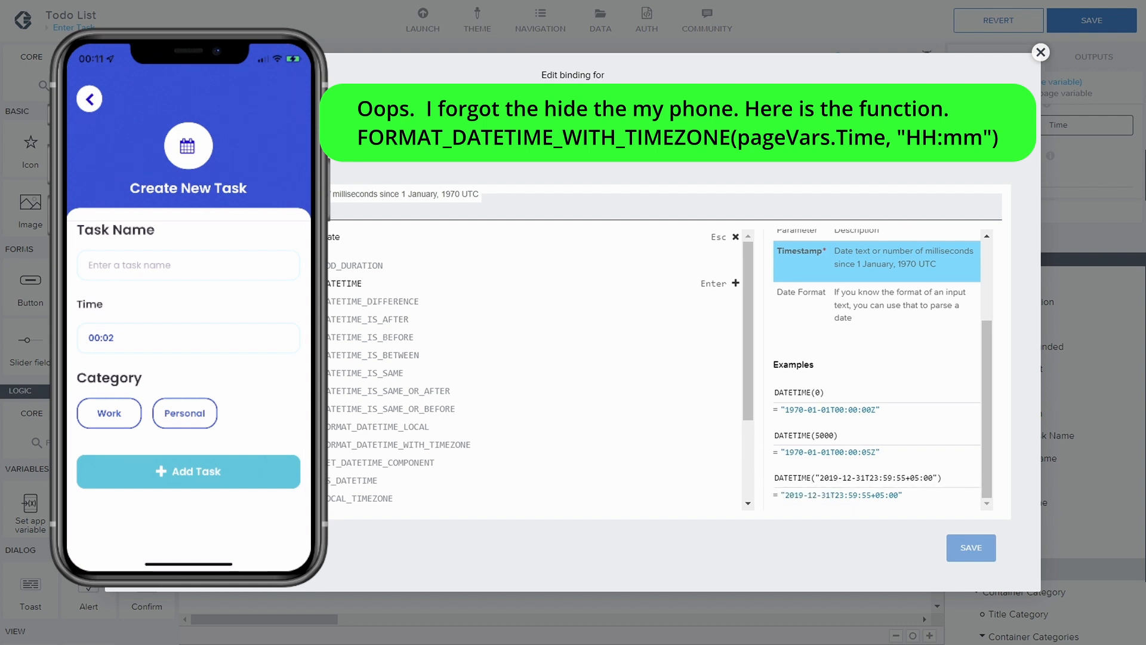
{"action": "key", "text": "BackSpace"}
{"action": "key", "text": "BackSpace"}
{"action": "key", "text": "BackSpace"}
{"action": "key", "text": "BackSpace"}
{"action": "key", "text": "BackSpace"}
{"action": "key", "text": "BackSpace"}
{"action": "key", "text": "BackSpace"}
{"action": "key", "text": "BackSpace"}
{"action": "key", "text": "BackSpace"}
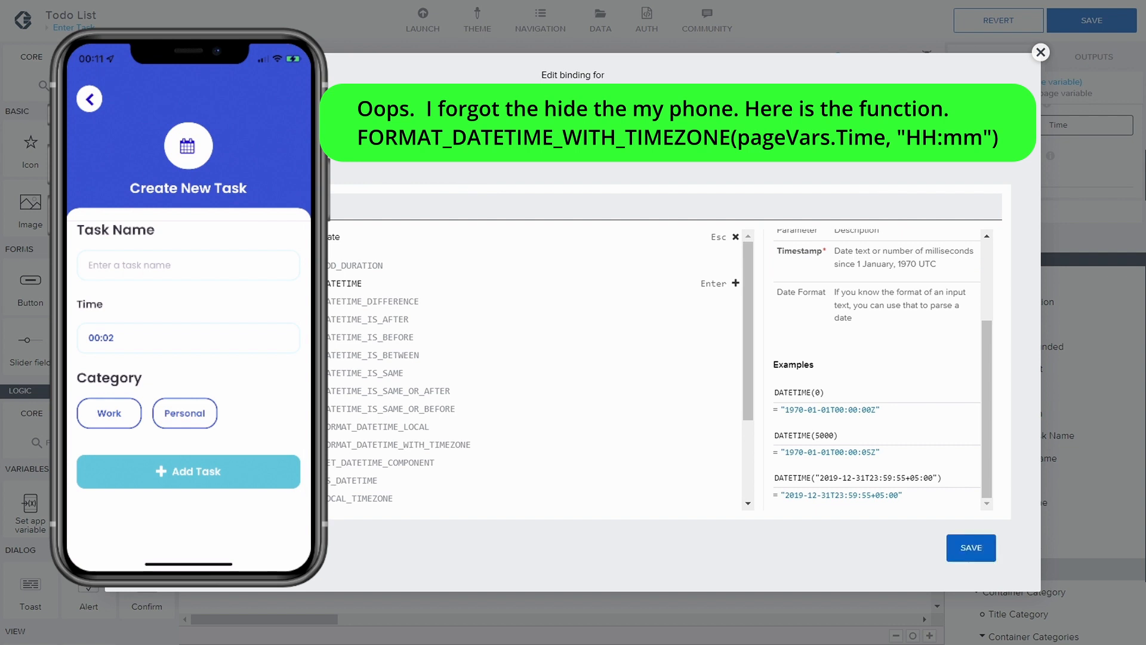
- Nest FORMAT_DATETIME_LOCAL inside the DATETIME function and set its date/time argument to NOW()
{"action": "left_click", "coordinate": [203, 207]}
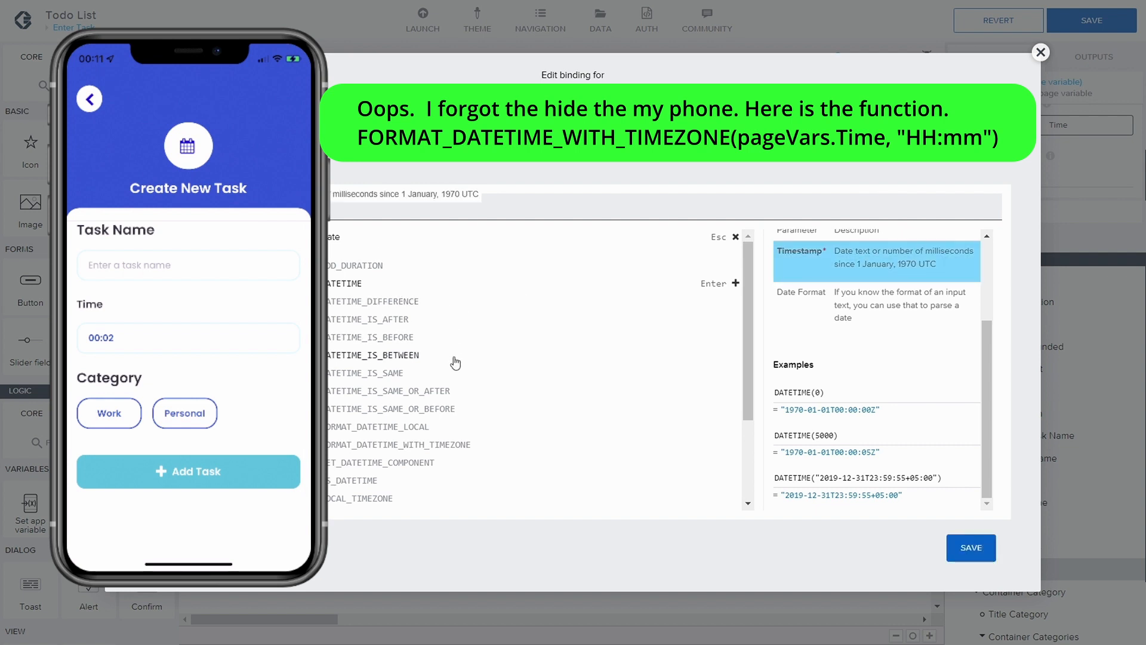
{"action": "scroll", "coordinate": [455, 363], "scroll_direction": "down", "scroll_amount": 3}
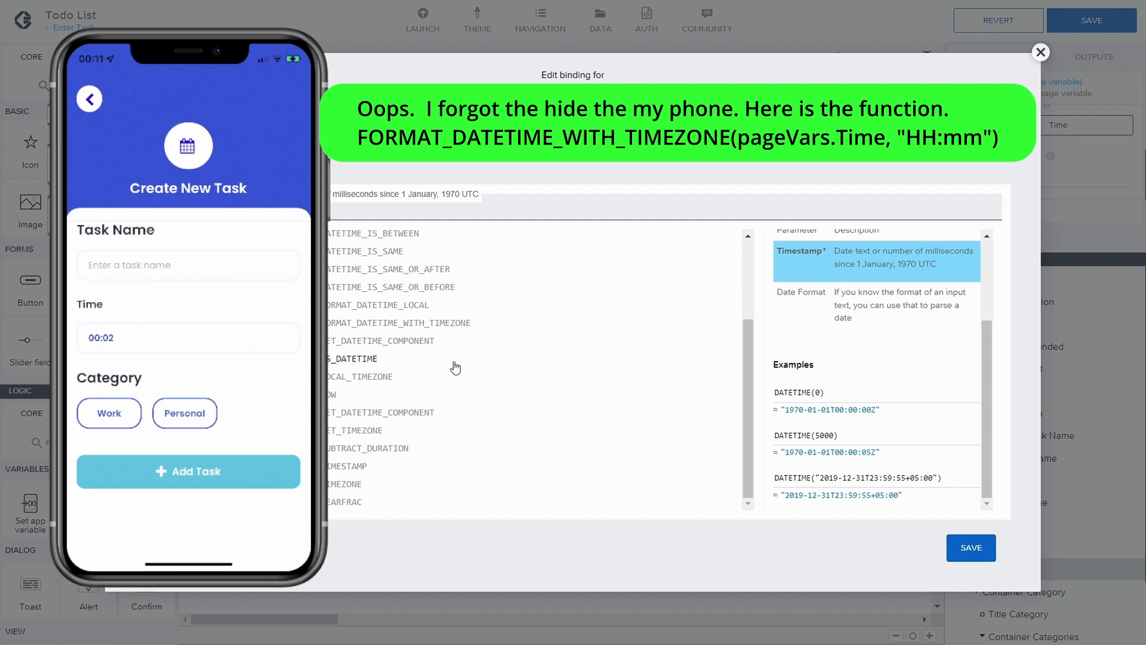
{"action": "scroll", "coordinate": [453, 367], "scroll_direction": "up", "scroll_amount": 1}
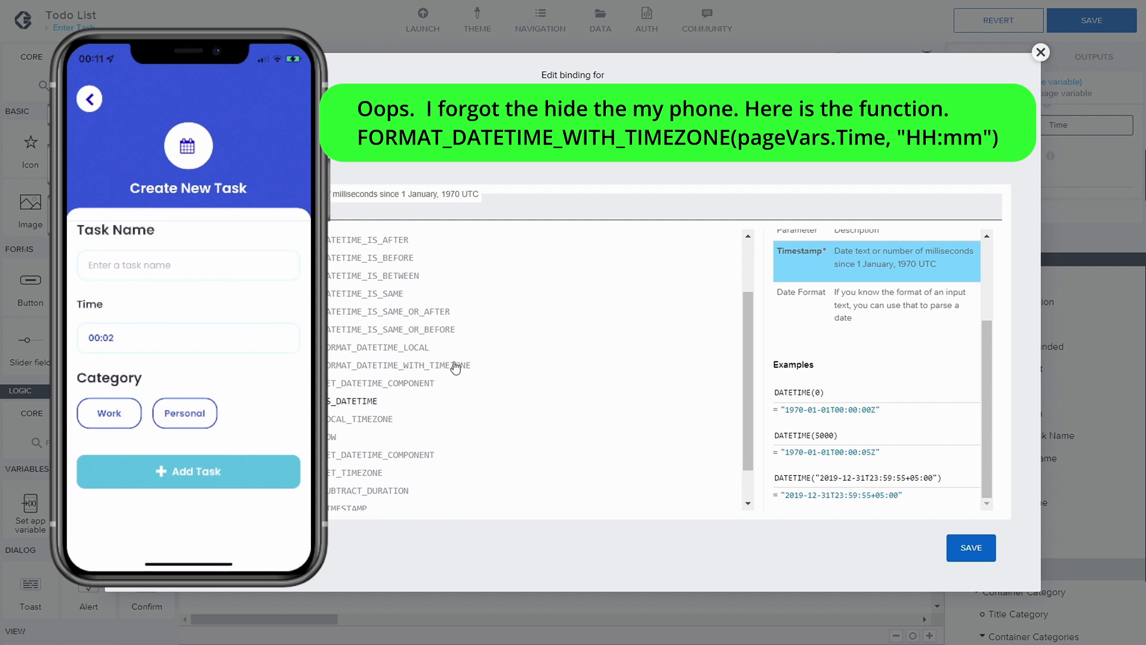
{"action": "left_click", "coordinate": [400, 348]}
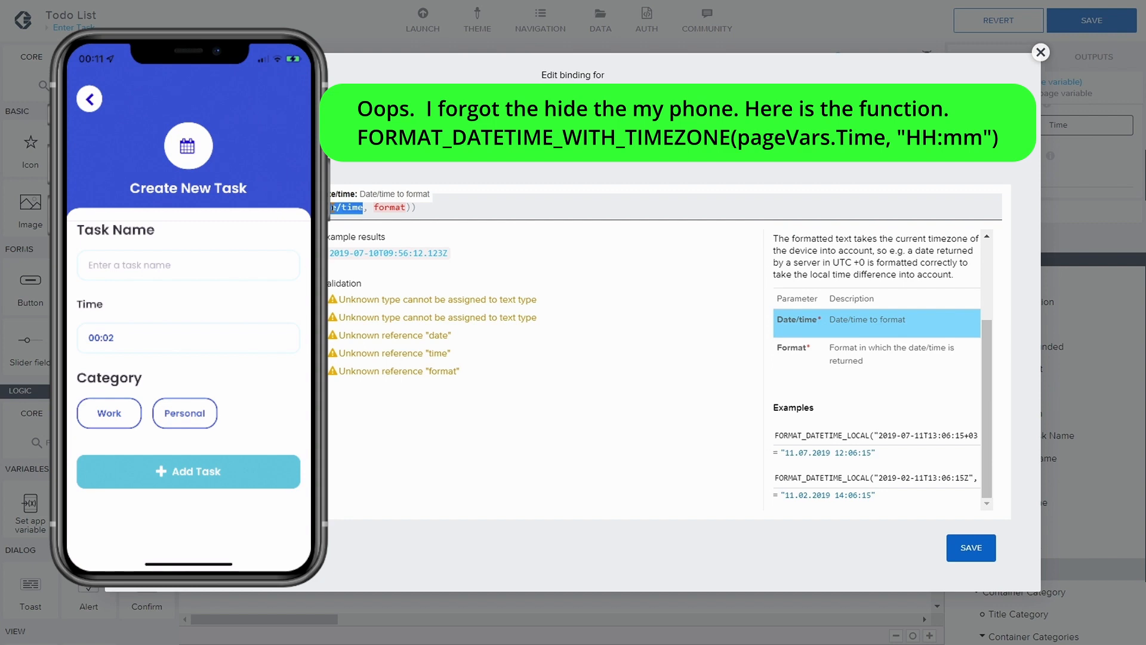
{"action": "type", "text": "NOW("}
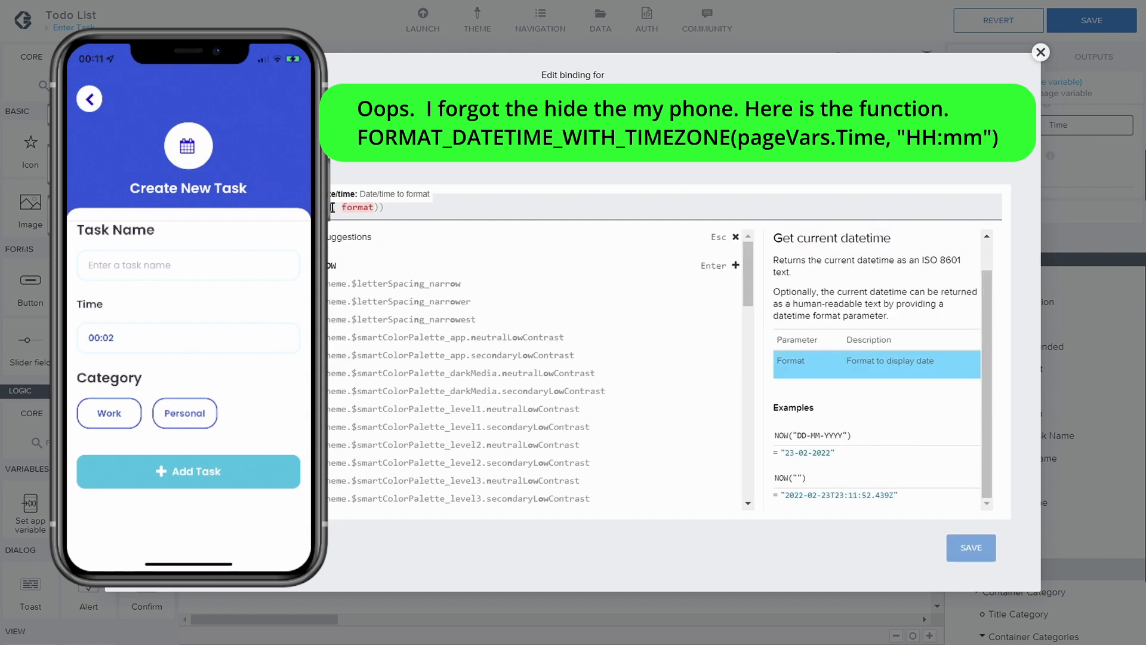
{"action": "type", "text": "),"}
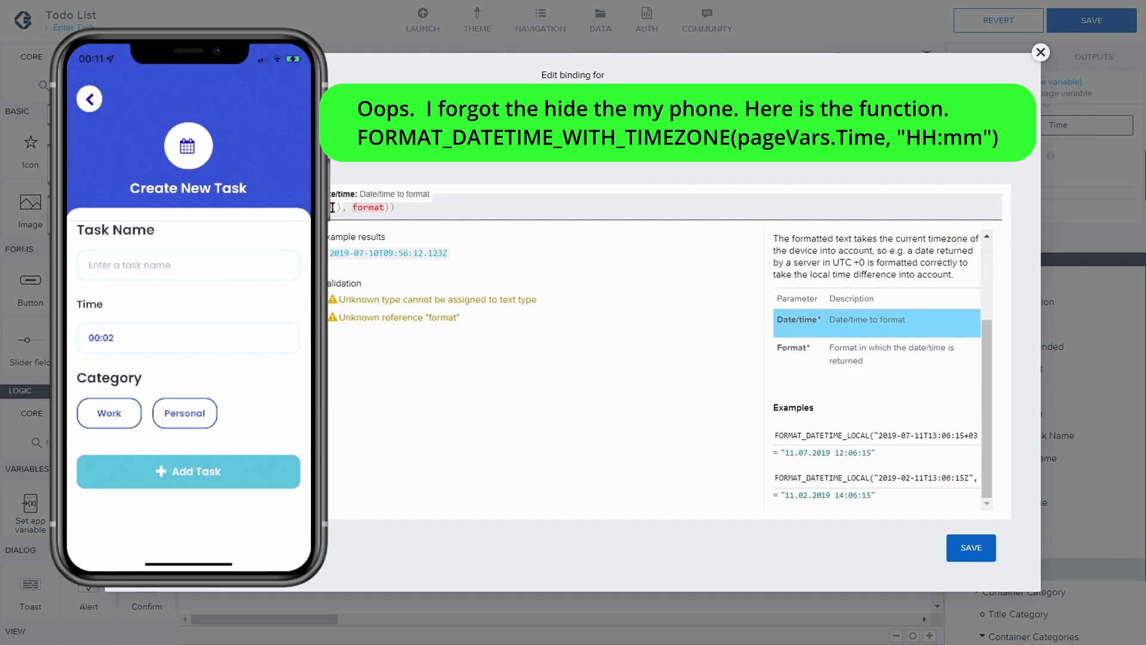
{"action": "key", "text": "Right"}
{"action": "key", "text": "Right"}
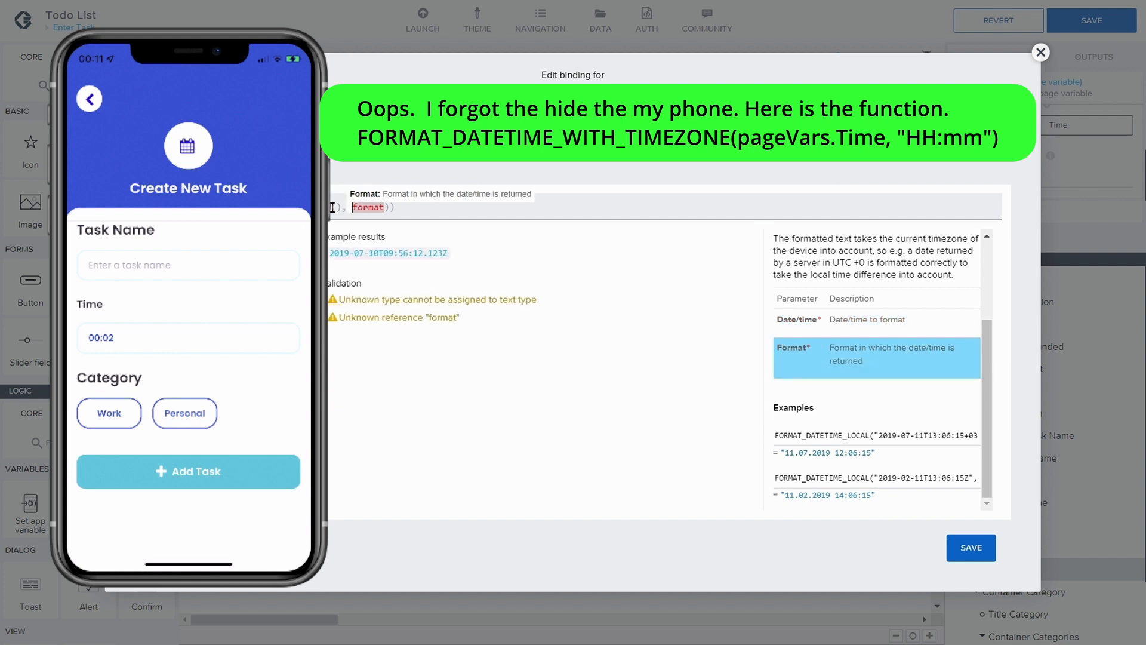
- Select the placeholder format argument and examine the format strings used in the two FORMAT_DATETIME_LOCAL examples
{"action": "key", "text": "shift+Right"}
{"action": "key", "text": "shift+Right"}
{"action": "key", "text": "shift+Right"}
{"action": "key", "text": "shift+Right"}
{"action": "key", "text": "shift+Right"}
{"action": "key", "text": "shift+Right"}
{"action": "left_click_drag", "start_coordinate": [893, 435], "coordinate": [1044, 432]}
{"action": "left_click", "coordinate": [914, 435]}
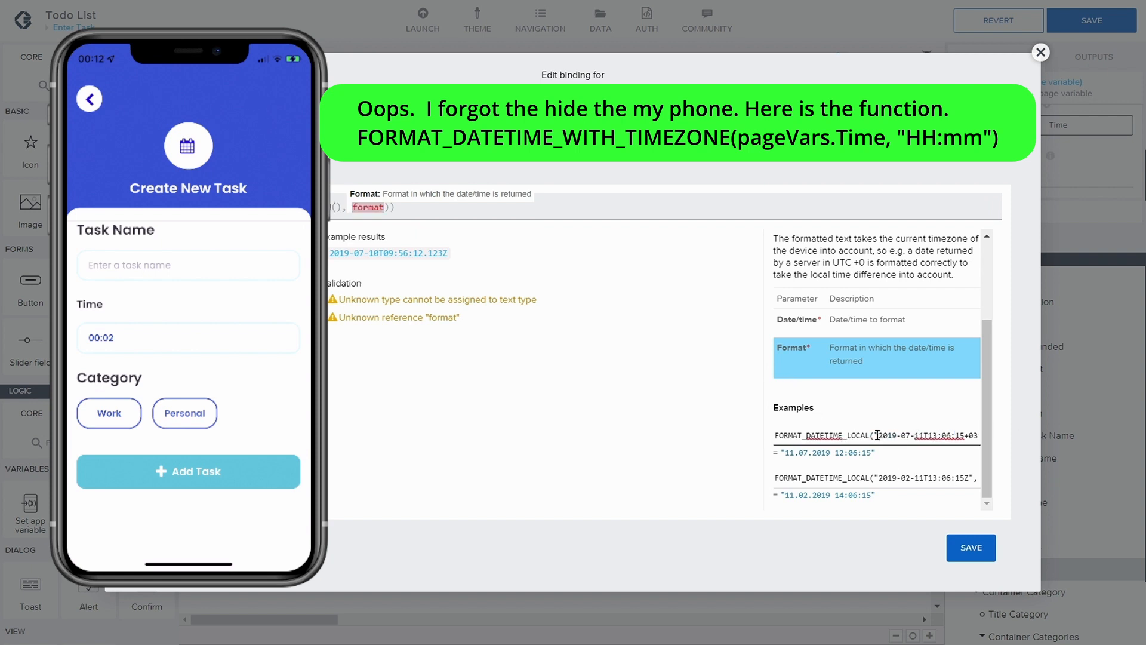
{"action": "left_click_drag", "start_coordinate": [895, 435], "coordinate": [1026, 438]}
{"action": "left_click", "coordinate": [914, 433]}
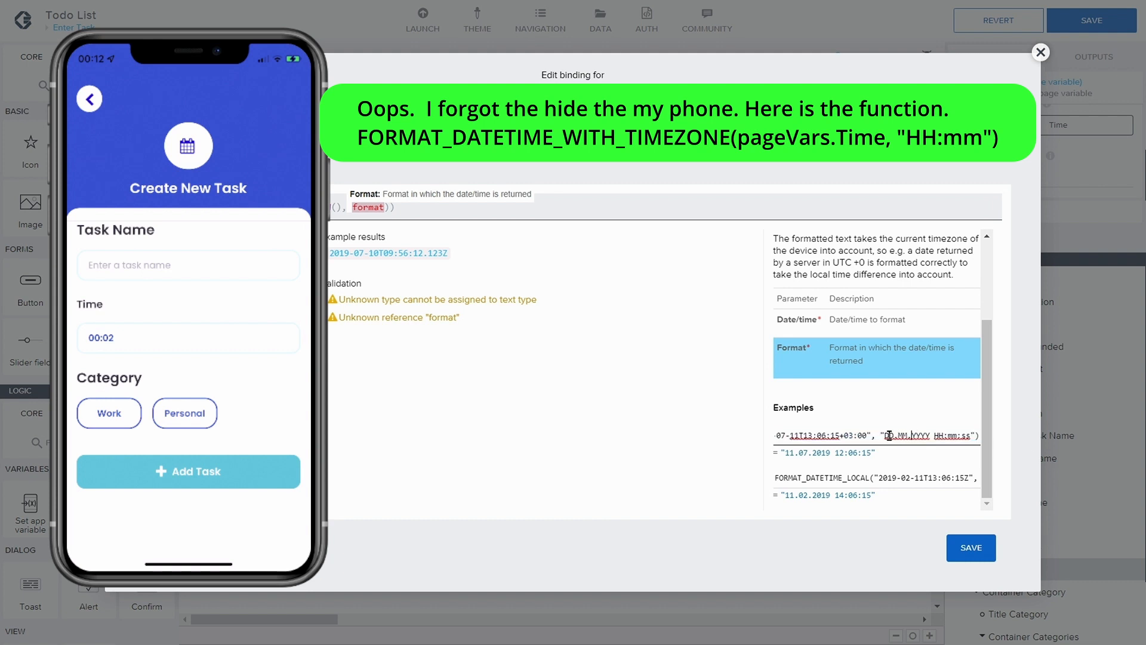
{"action": "left_click_drag", "start_coordinate": [887, 435], "coordinate": [937, 438]}
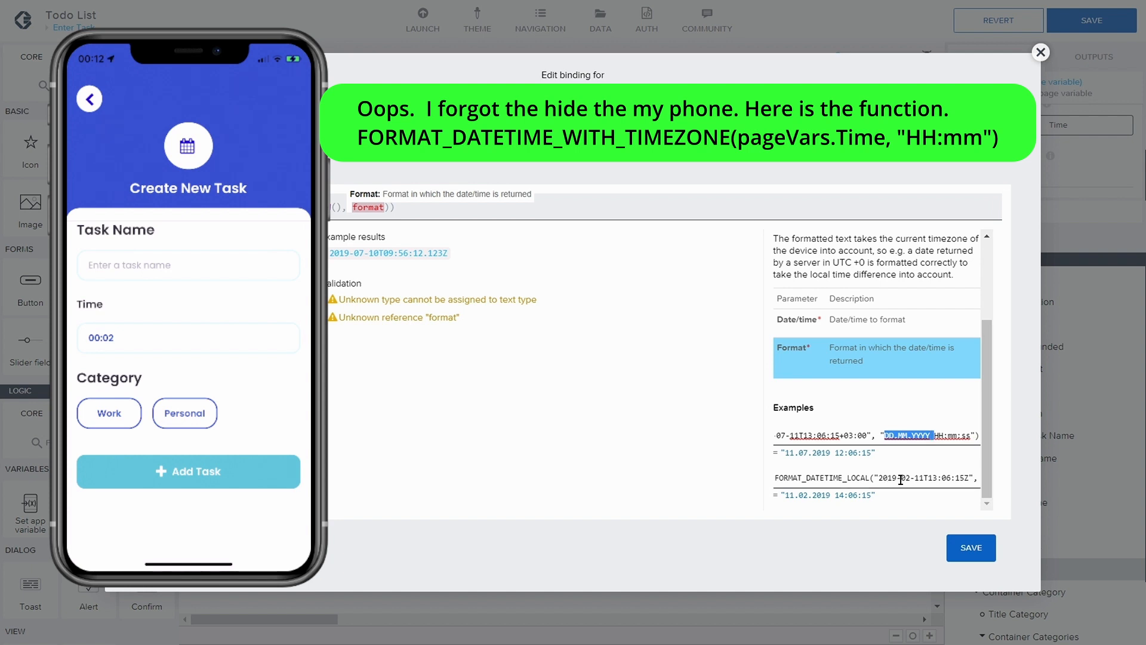
{"action": "mouse_move", "coordinate": [899, 478]}
{"action": "left_mouse_down"}
{"action": "mouse_move", "coordinate": [998, 481]}
{"action": "mouse_move", "coordinate": [904, 478]}
{"action": "left_mouse_up"}
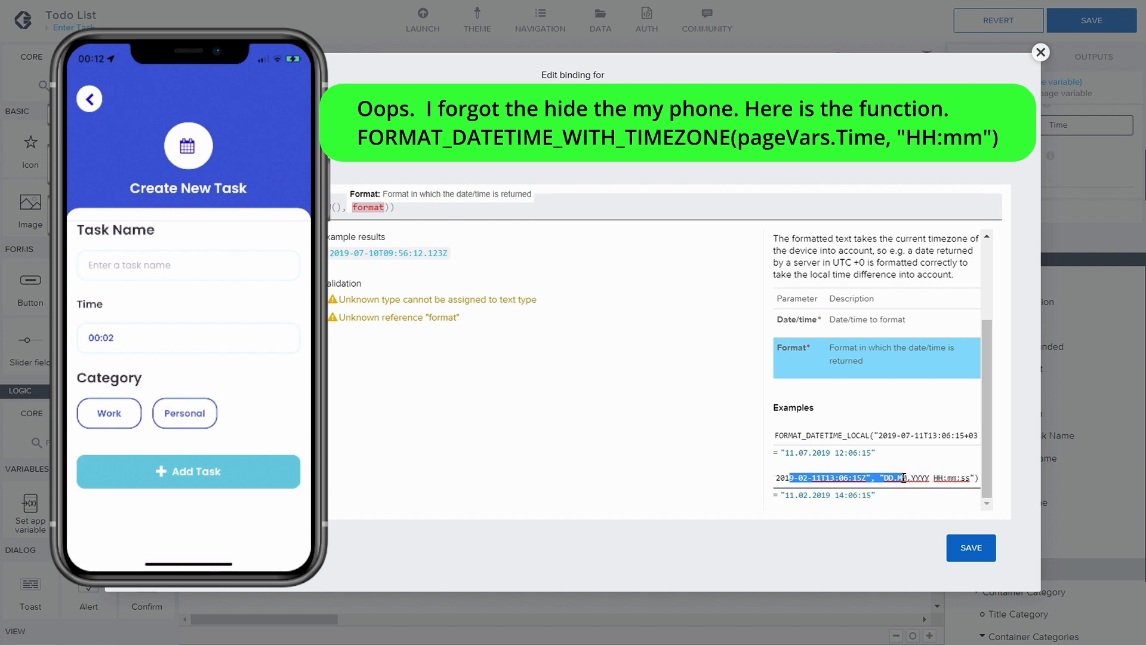
- Examine the sample input date in the first FORMAT_DATETIME_LOCAL example alongside the function's parameter descriptions
{"action": "left_click", "coordinate": [374, 207]}
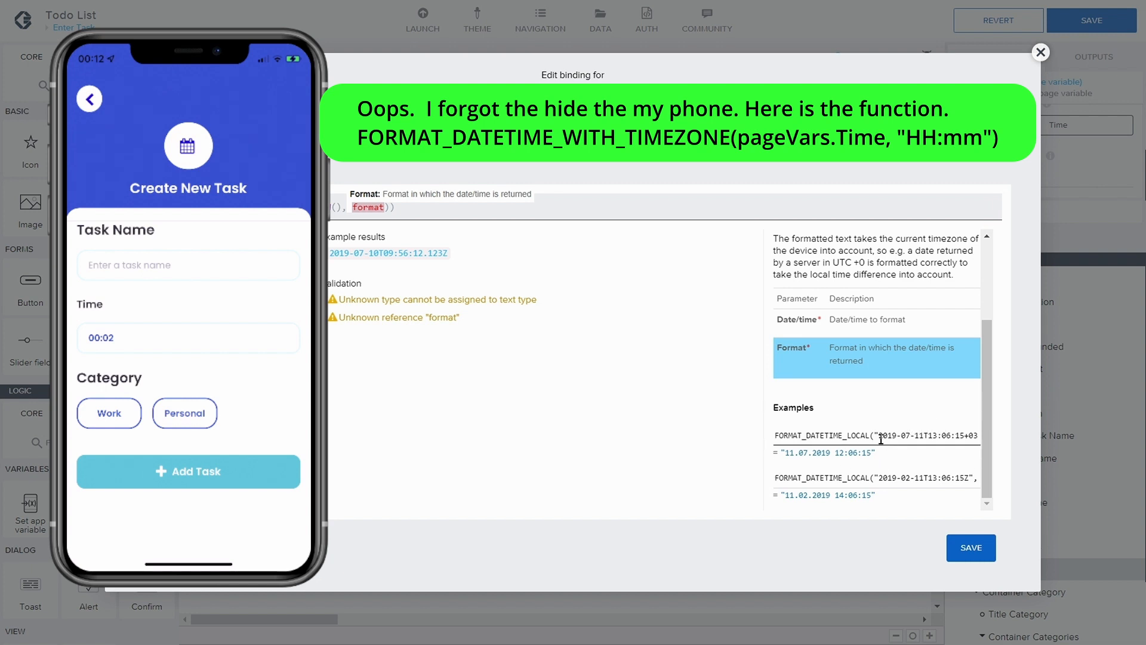
{"action": "left_click_drag", "start_coordinate": [880, 437], "coordinate": [914, 435]}
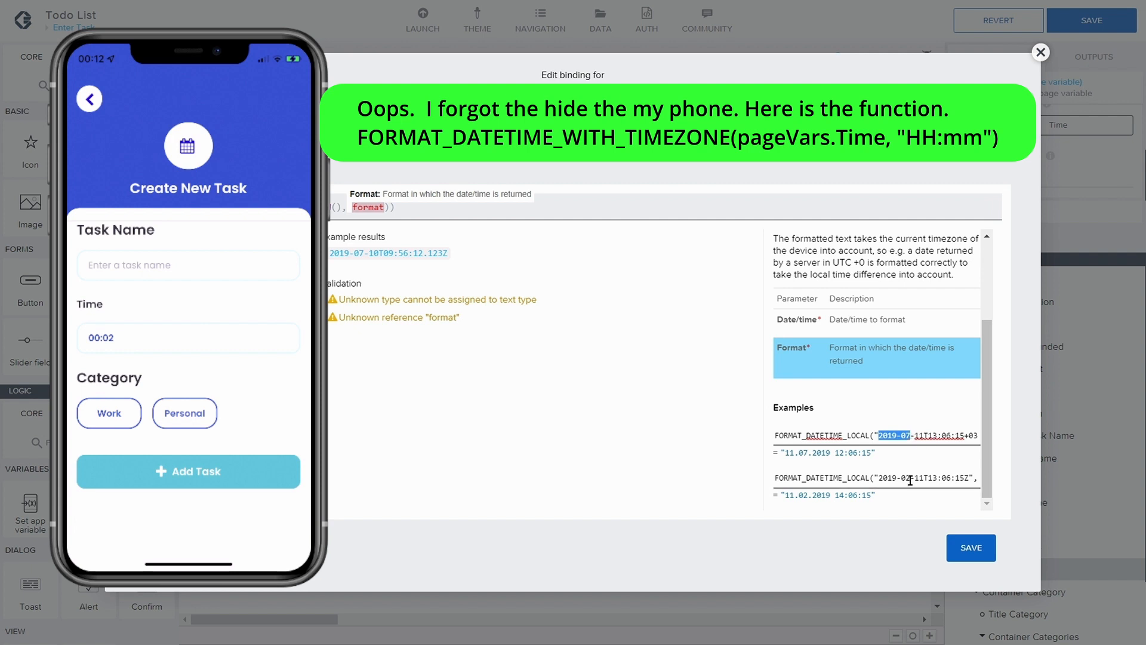
{"action": "scroll", "coordinate": [819, 463], "scroll_direction": "up", "scroll_amount": 1}
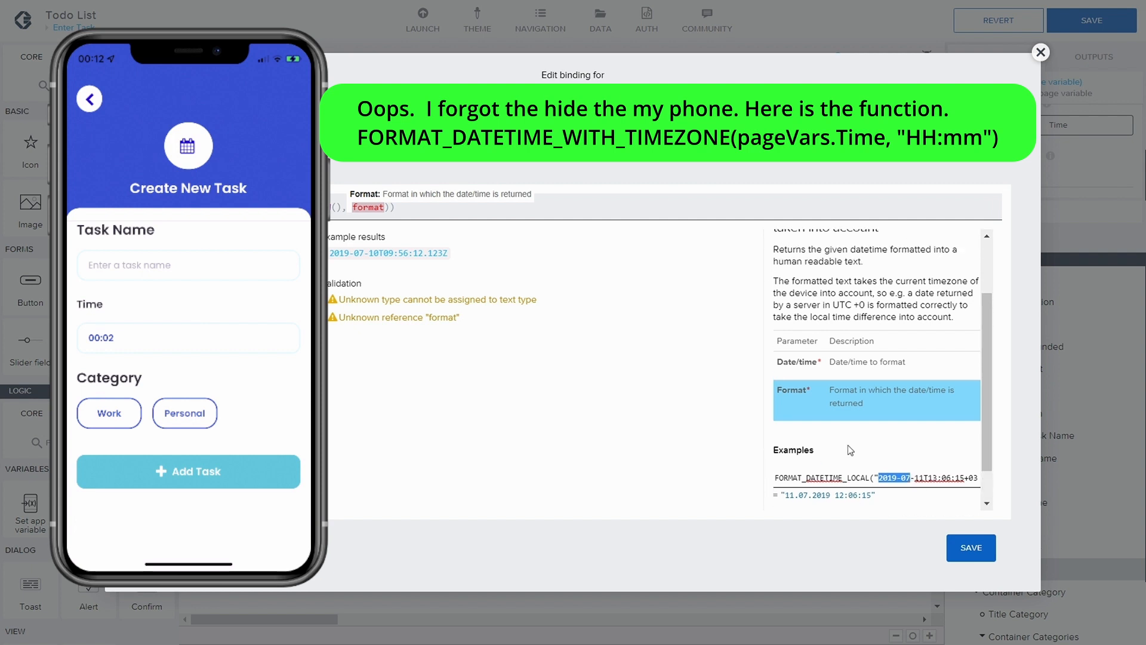
{"action": "scroll", "coordinate": [848, 446], "scroll_direction": "down", "scroll_amount": 1}
{"action": "scroll", "coordinate": [884, 442], "scroll_direction": "up", "scroll_amount": 1}
{"action": "scroll", "coordinate": [904, 441], "scroll_direction": "down", "scroll_amount": 1}
{"action": "left_click", "coordinate": [920, 437]}
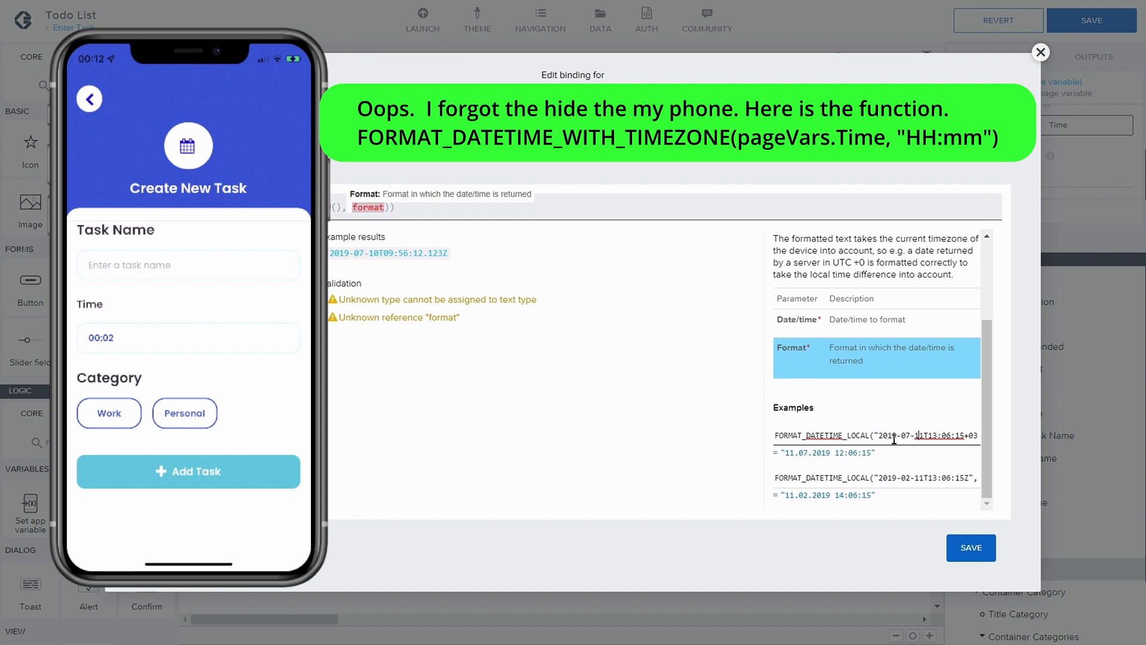
- Review the format string in the first FORMAT_DATETIME_LOCAL example and set the formula's format argument to "DD.MM.YYYY HH:mm:ss"
{"action": "mouse_move", "coordinate": [879, 436]}
{"action": "left_mouse_down"}
{"action": "mouse_move", "coordinate": [988, 441]}
{"action": "mouse_move", "coordinate": [870, 435]}
{"action": "left_mouse_up"}
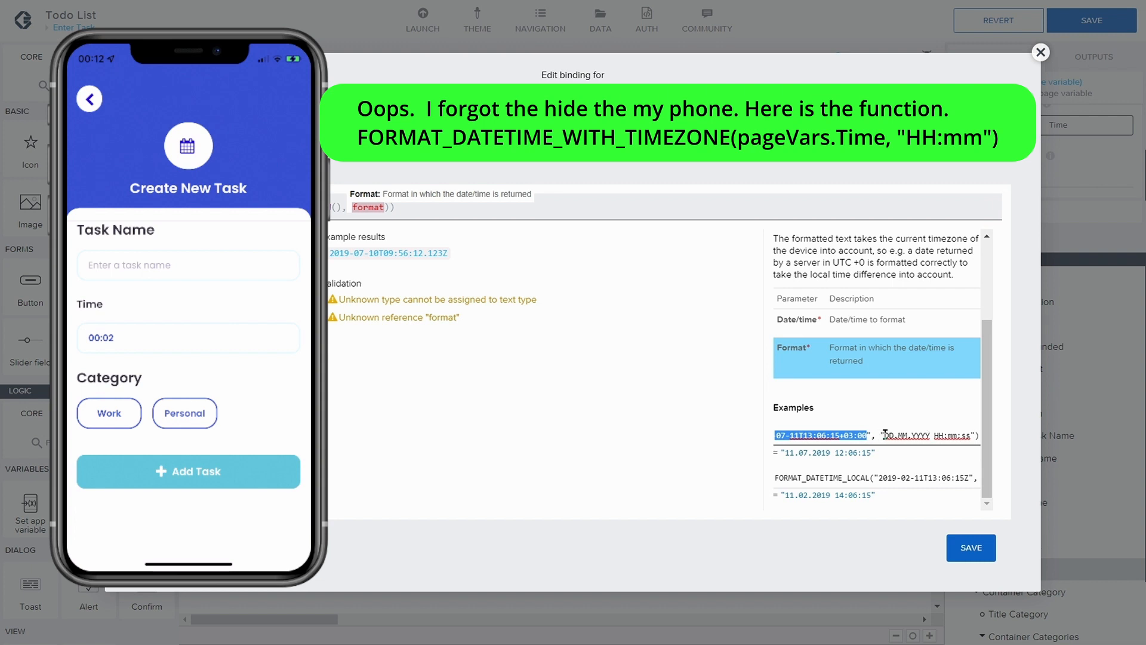
{"action": "left_click_drag", "start_coordinate": [884, 435], "coordinate": [971, 434]}
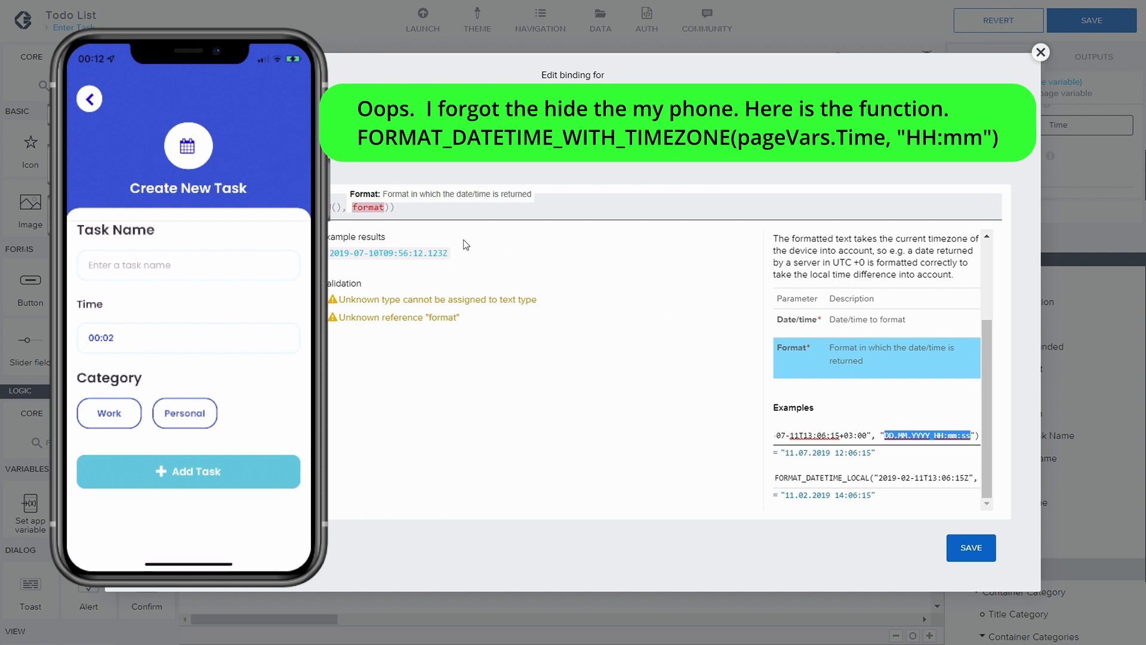
{"action": "left_click", "coordinate": [382, 209]}
{"action": "double_click", "coordinate": [366, 206]}
{"action": "type", "text": "\""}
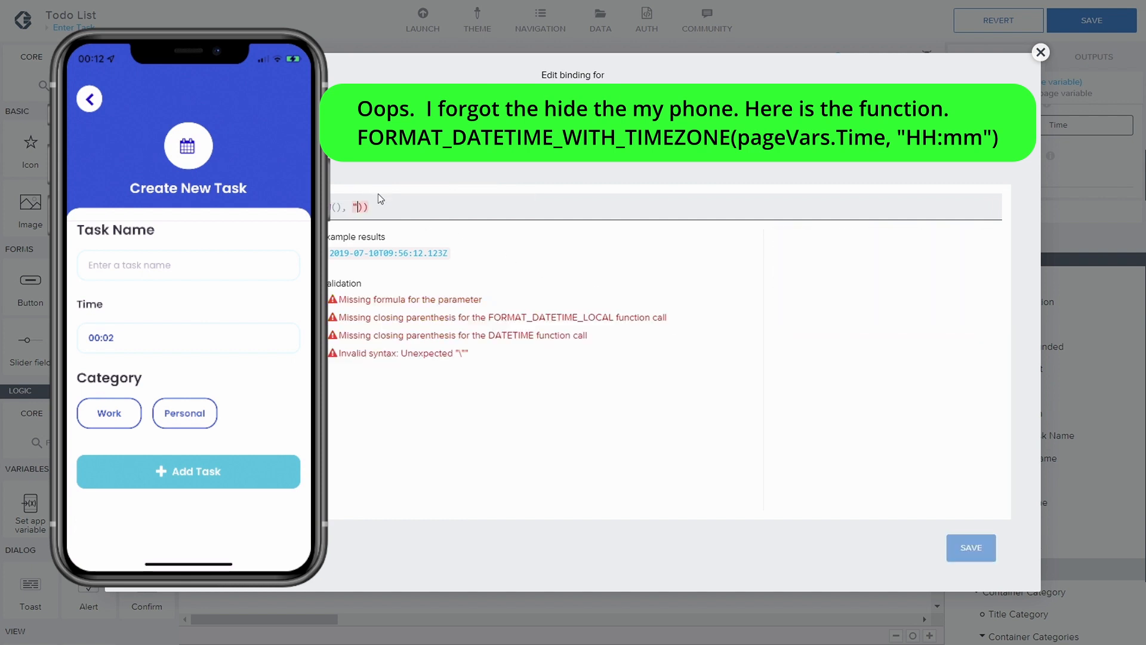
{"action": "type", "text": "DD.MM.YYYY HH:mm:ss\""}
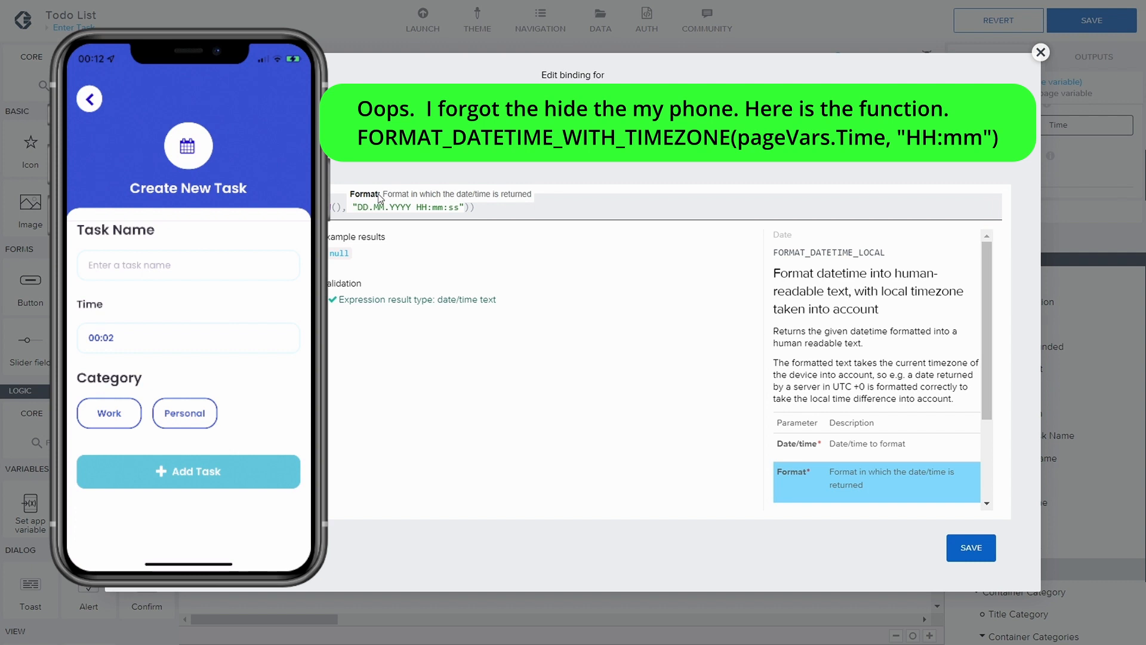
- Remove the format argument from FORMAT_DATETIME_LOCAL, leaving only the NOW() date/time argument
{"action": "key", "text": "Left"}
{"action": "key", "text": "Left"}
{"action": "key", "text": "Left"}
{"action": "key", "text": "Right"}
{"action": "key", "text": "Right"}
{"action": "key", "text": "Right"}
{"action": "key", "text": "BackSpace"}
{"action": "key", "text": "BackSpace"}
{"action": "key", "text": "BackSpace"}
{"action": "key", "text": "BackSpace"}
{"action": "key", "text": "BackSpace"}
{"action": "key", "text": "BackSpace"}
{"action": "key", "text": "BackSpace"}
{"action": "key", "text": "BackSpace"}
{"action": "key", "text": "BackSpace"}
{"action": "key", "text": "BackSpace"}
{"action": "key", "text": "BackSpace"}
{"action": "key", "text": "BackSpace"}
{"action": "key", "text": "BackSpace"}
{"action": "key", "text": "BackSpace"}
{"action": "key", "text": "BackSpace"}
{"action": "key", "text": "BackSpace"}
{"action": "key", "text": "BackSpace"}
{"action": "key", "text": "BackSpace"}
{"action": "key", "text": "BackSpace"}
{"action": "key", "text": "BackSpace"}
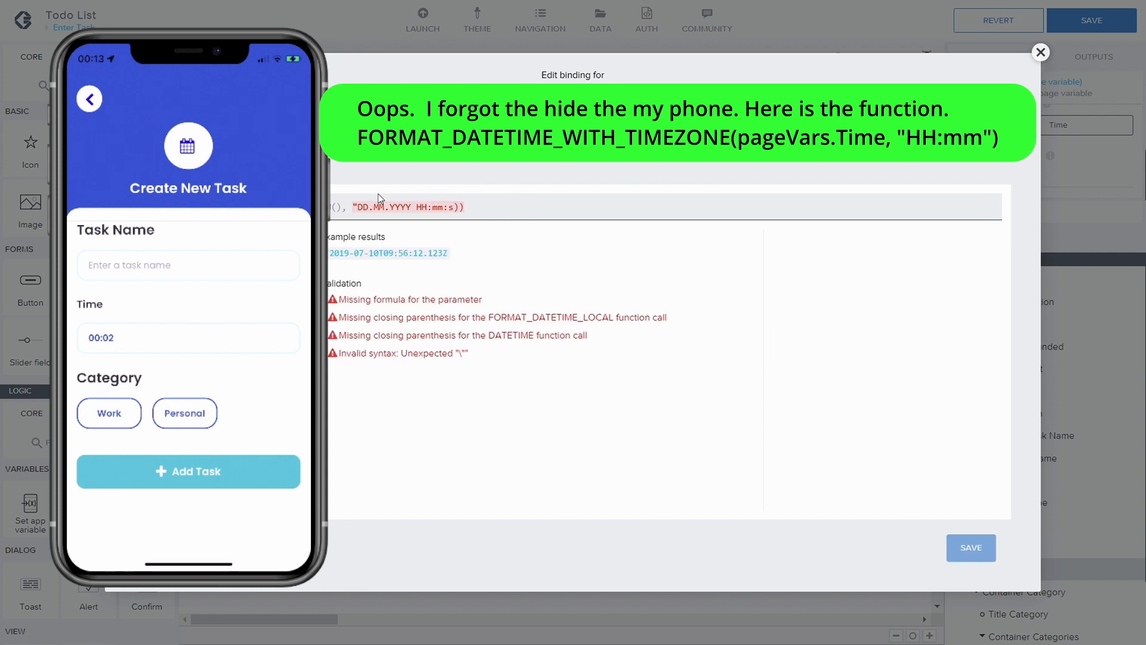
{"action": "key", "text": "BackSpace"}
{"action": "key", "text": "BackSpace"}
{"action": "key", "text": "BackSpace"}
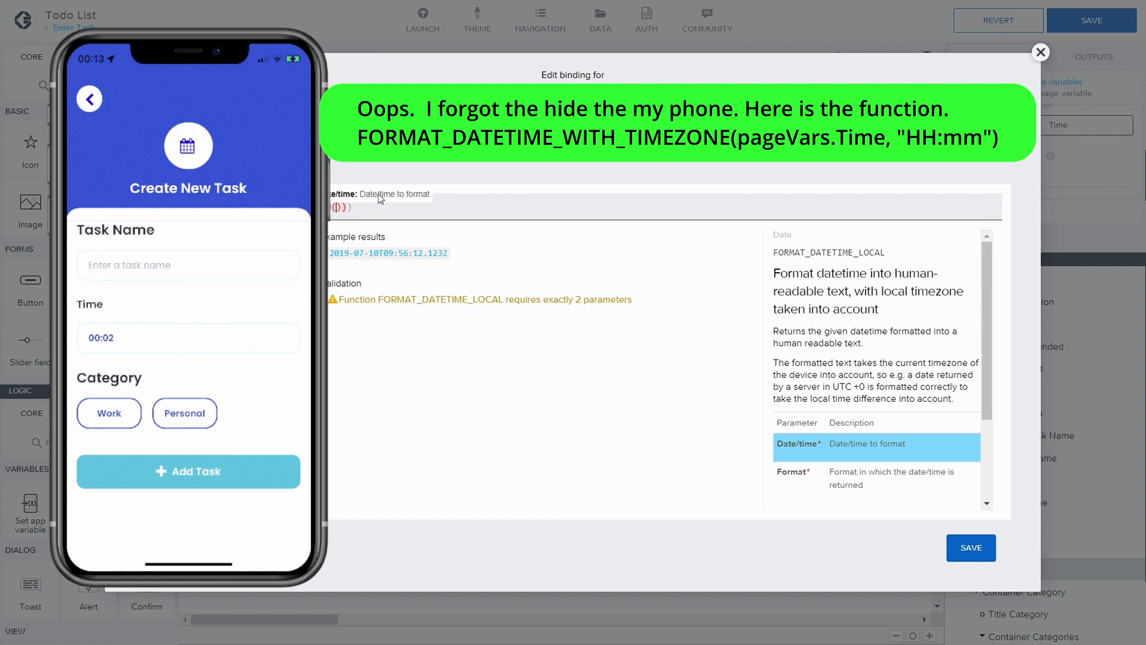
- Examine the first FORMAT_DATETIME_LOCAL example and pass an empty string as the argument of NOW
{"action": "scroll", "coordinate": [842, 361], "scroll_direction": "down", "scroll_amount": 2}
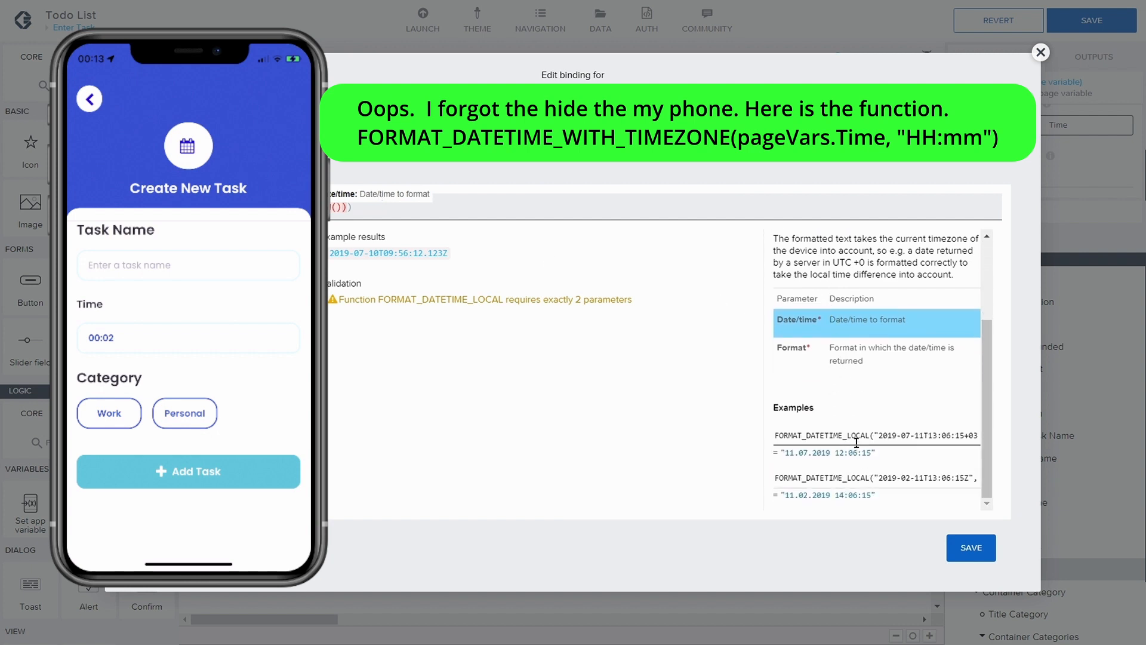
{"action": "left_click_drag", "start_coordinate": [856, 437], "coordinate": [955, 436]}
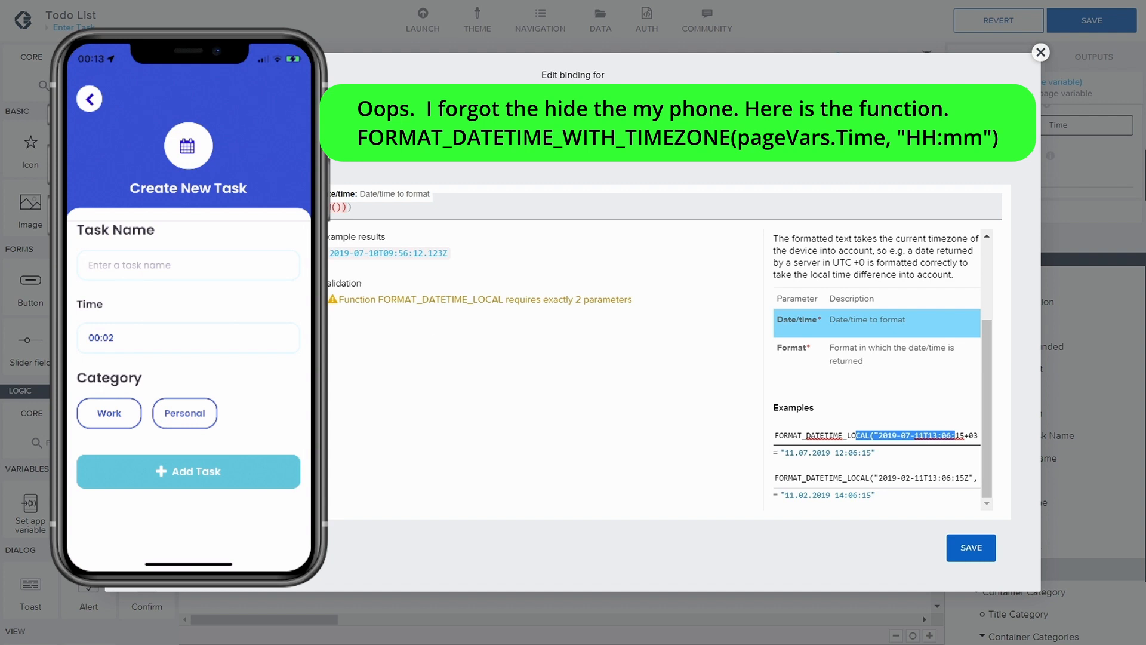
{"action": "left_click", "coordinate": [335, 206]}
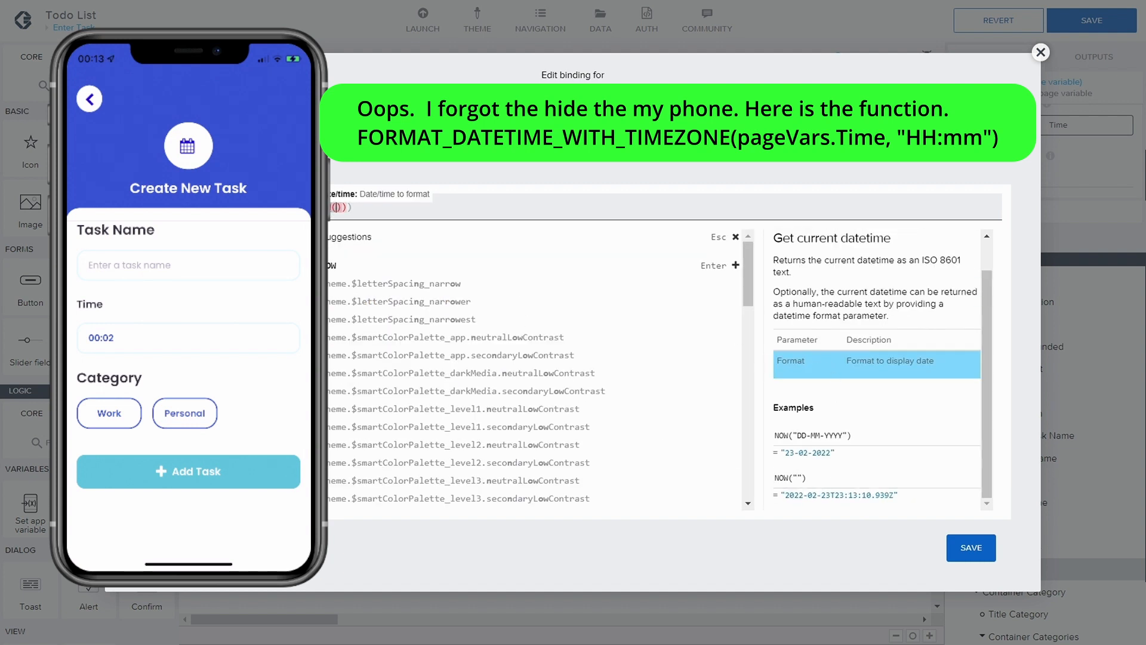
{"action": "type", "text": "\"\""}
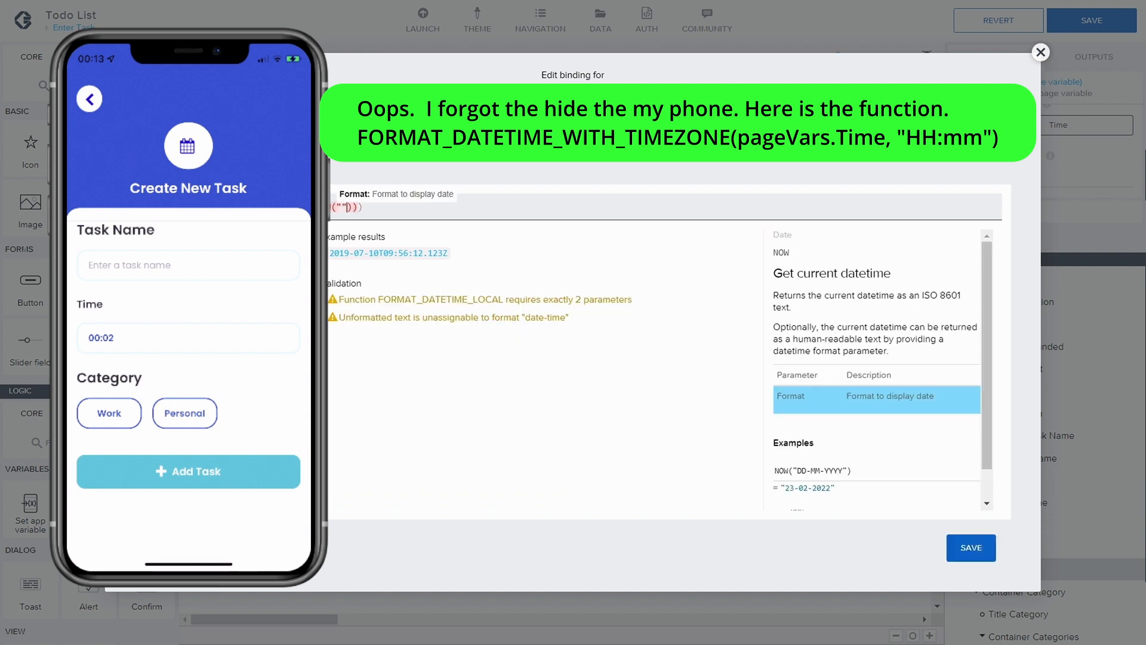
- Add "MM:HH" as the format argument of FORMAT_DATETIME_LOCAL and check the NOW function's format description and examples
{"action": "type", "text": "),\"m"}
{"action": "type", "text": "\"\""}
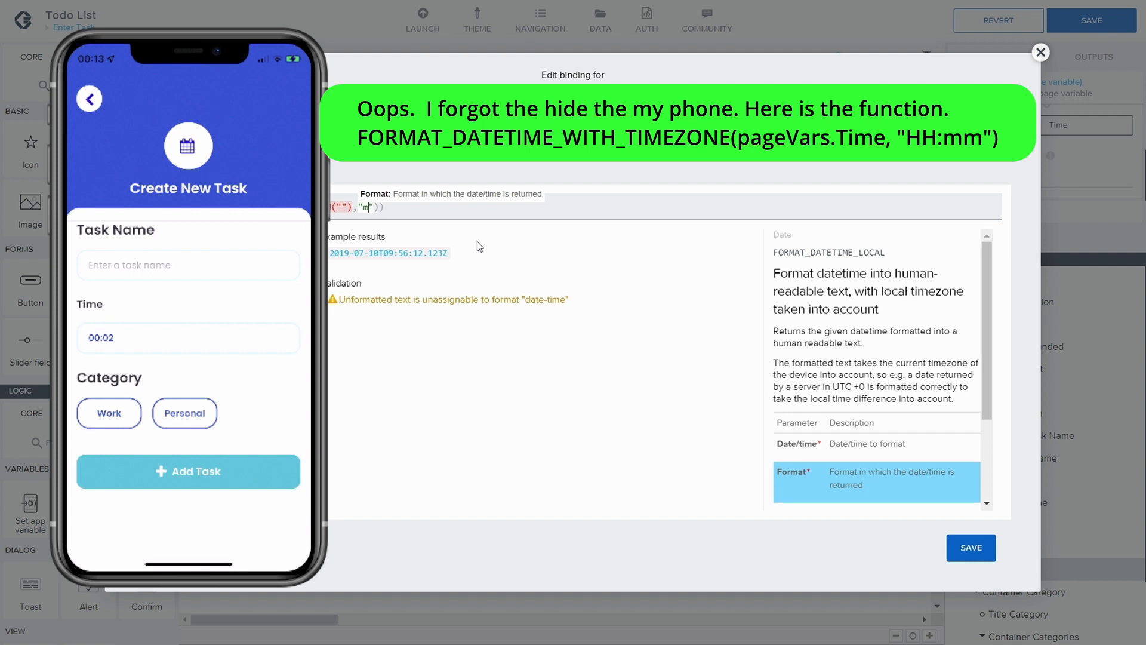
{"action": "type", "text": "MM:h"}
{"action": "key", "text": "BackSpace"}
{"action": "type", "text": "HH"}
{"action": "left_click", "coordinate": [431, 210]}
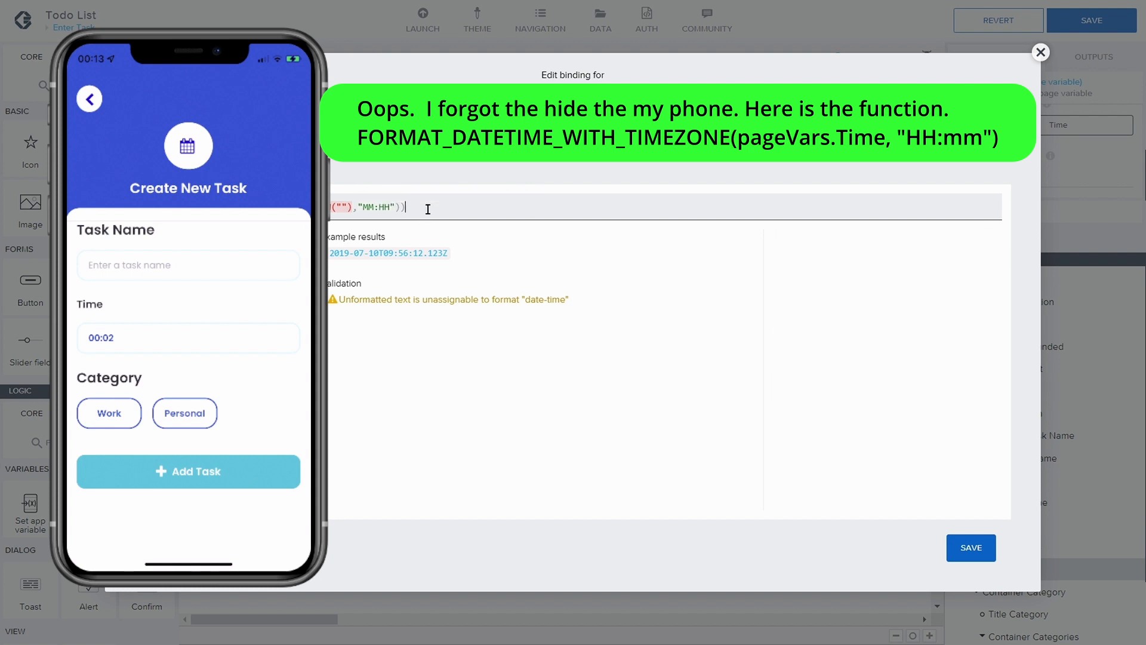
{"action": "left_click", "coordinate": [389, 209]}
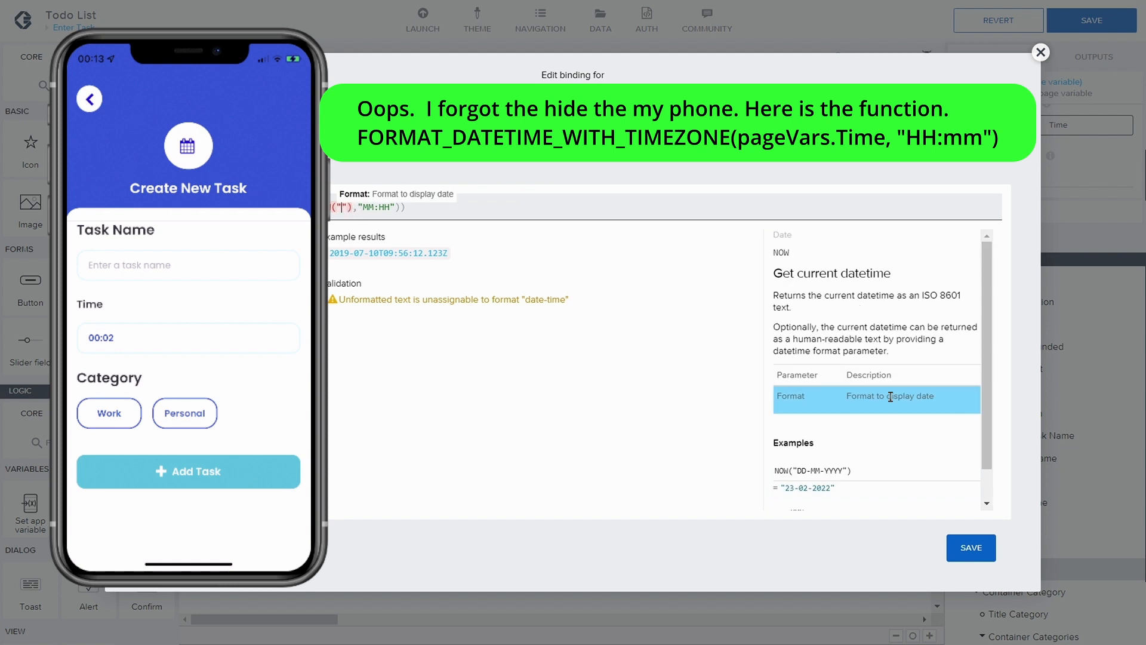
{"action": "scroll", "coordinate": [890, 397], "scroll_direction": "down", "scroll_amount": 1}
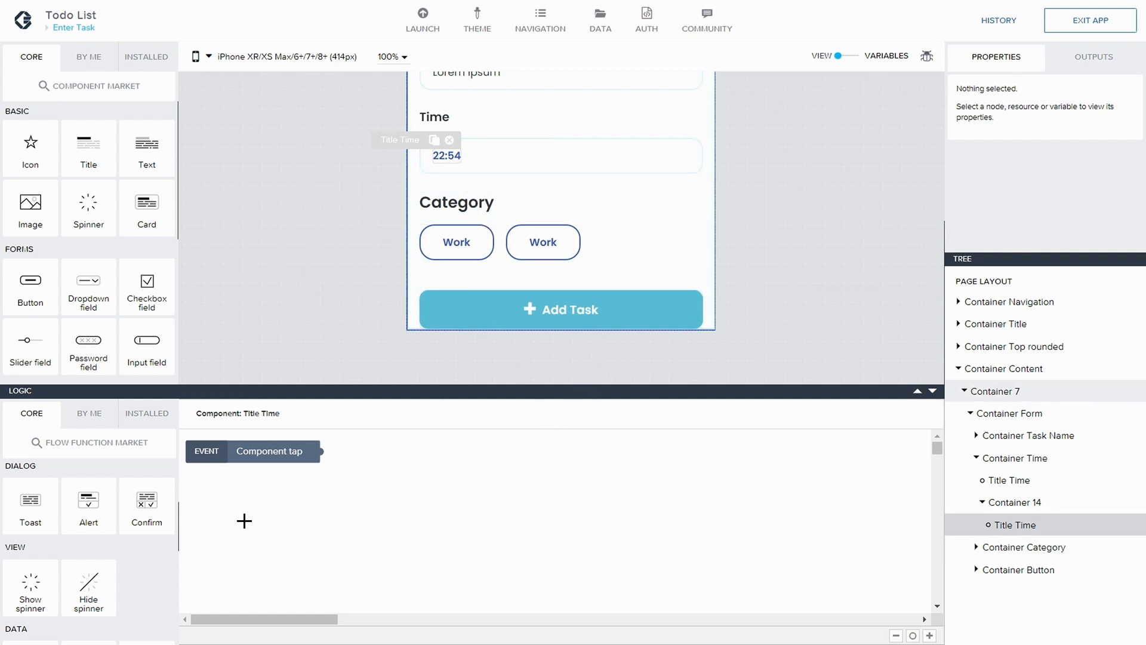
- Reposition the Component tap event node in the Title Time logic and select the Title Time component
{"action": "scroll", "coordinate": [70, 518], "scroll_direction": "up", "scroll_amount": 3}
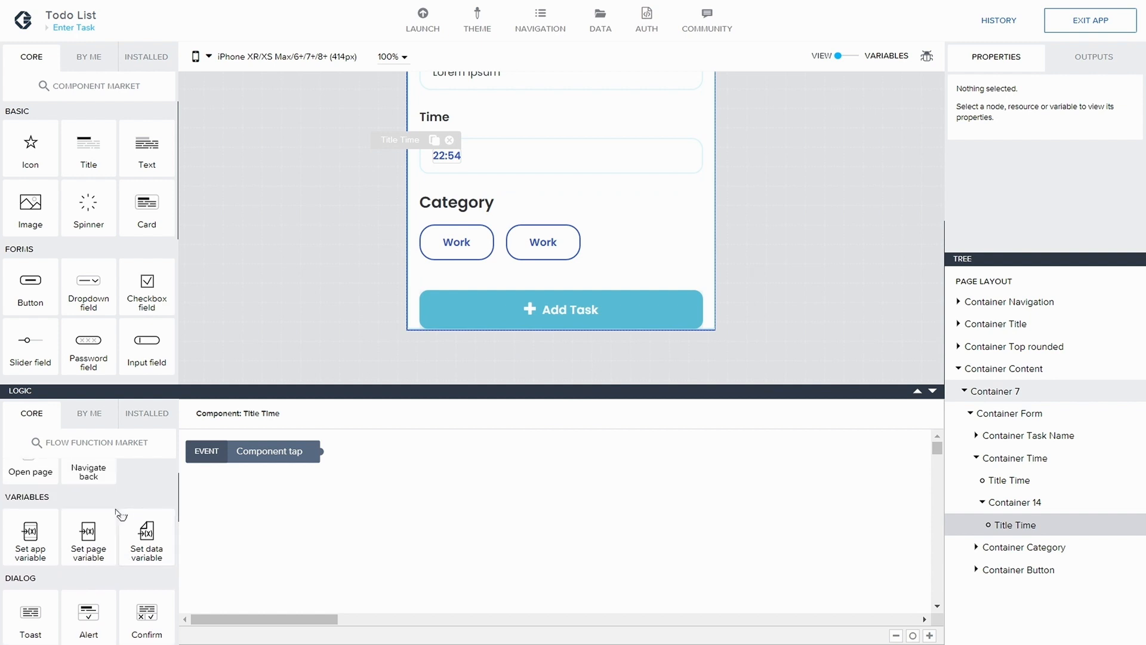
{"action": "left_click_drag", "start_coordinate": [292, 459], "coordinate": [307, 479]}
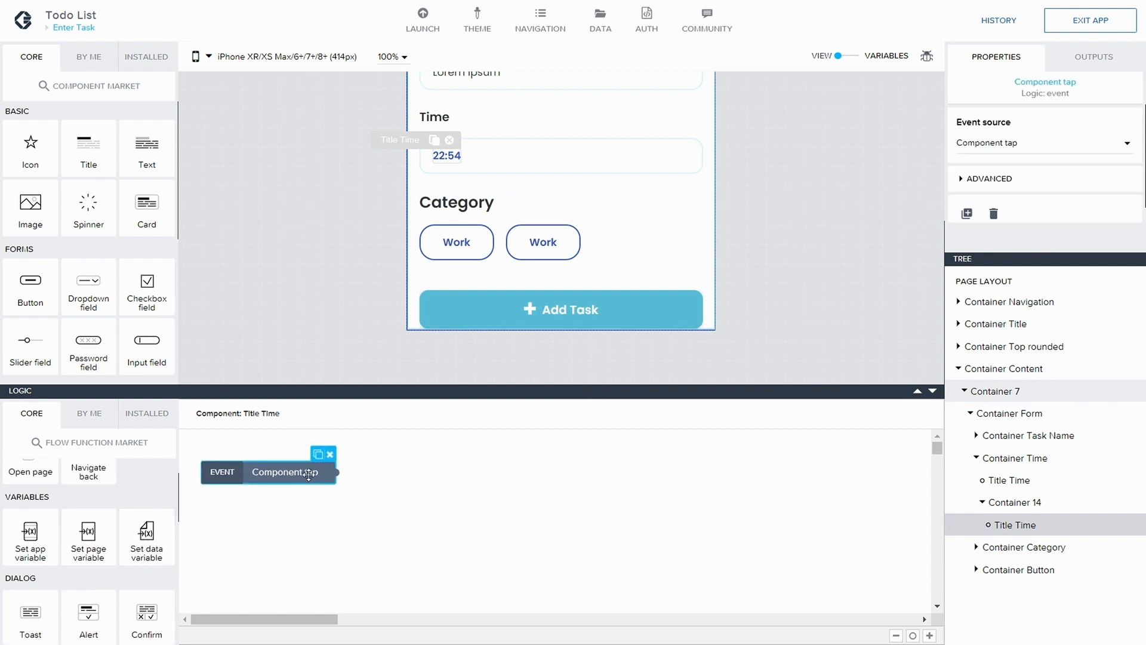
{"action": "left_click", "coordinate": [447, 156]}
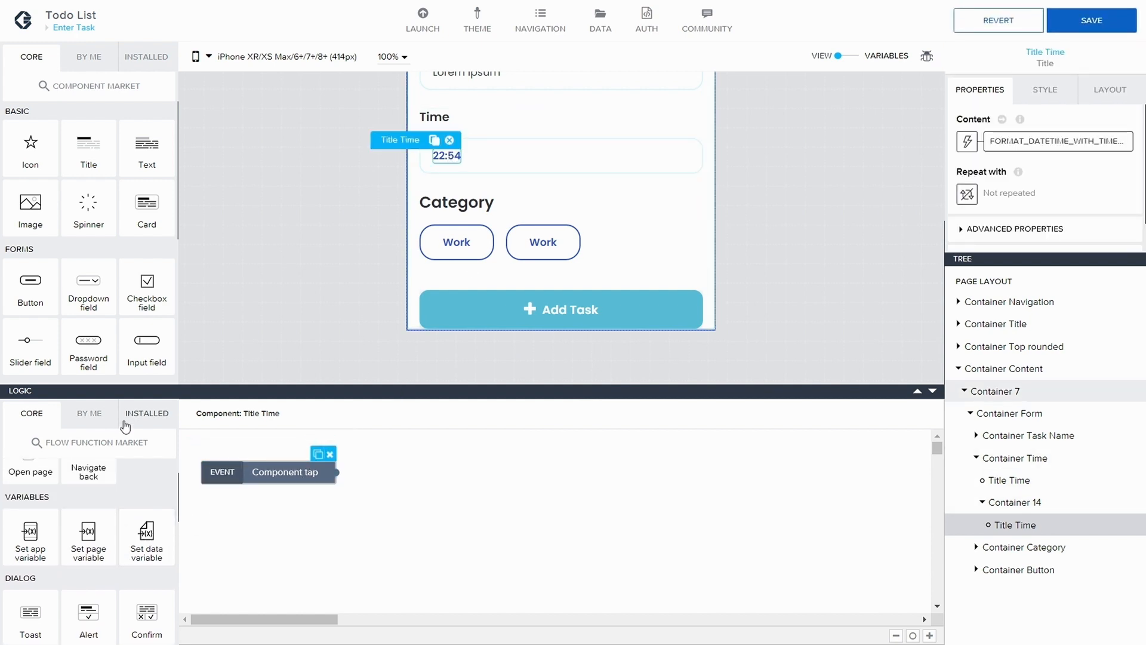
- Search the flow function market for "Pick" and review the Pick time function's details among the frontend logic components
{"action": "left_click", "coordinate": [134, 425]}
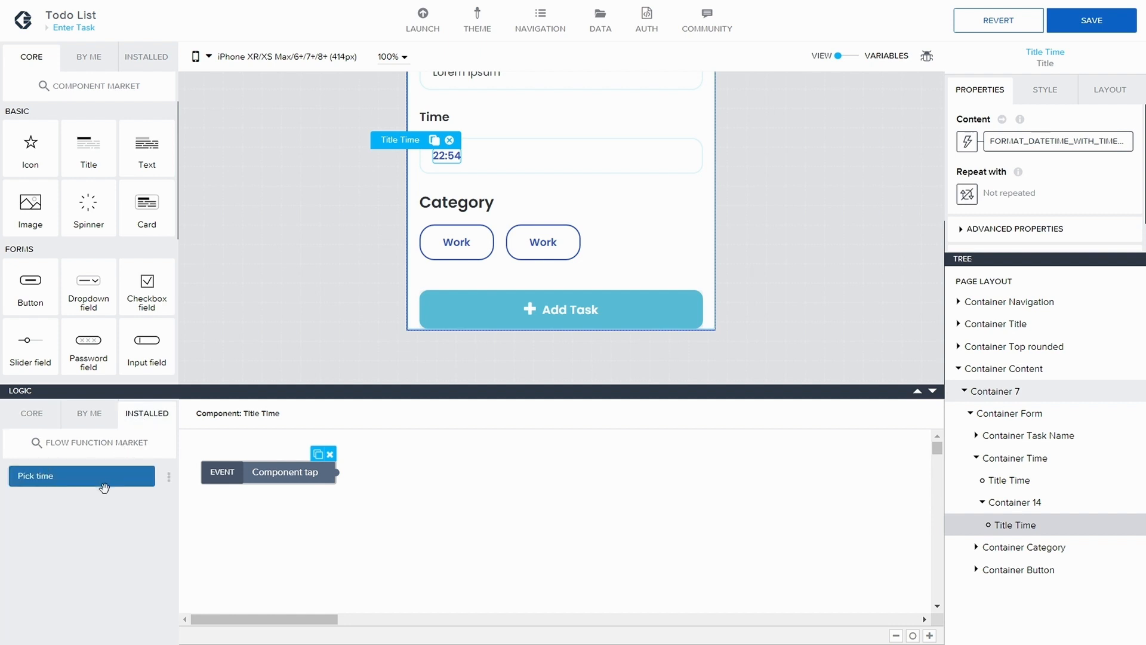
{"action": "left_click", "coordinate": [90, 441]}
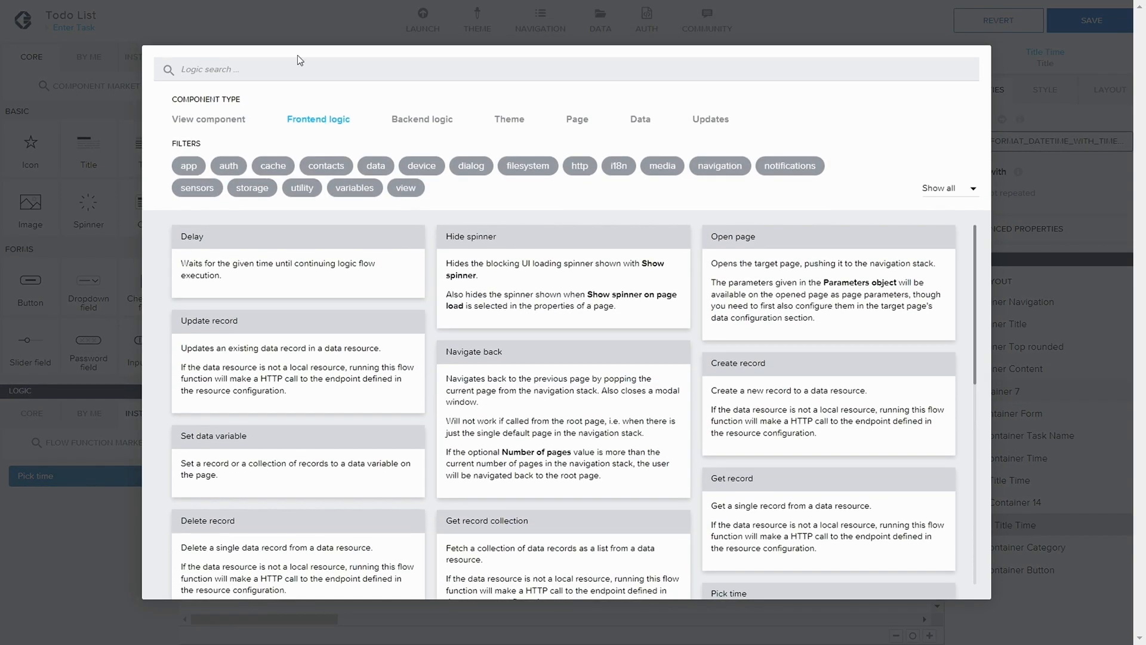
{"action": "type", "text": "Pick"}
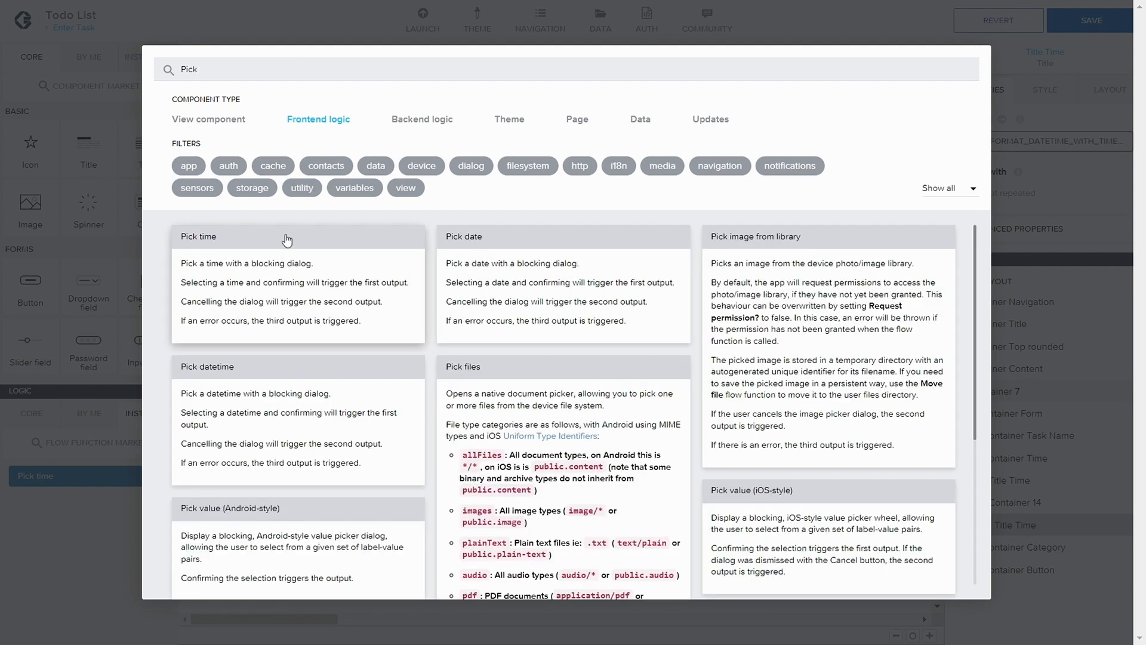
{"action": "left_click", "coordinate": [287, 240]}
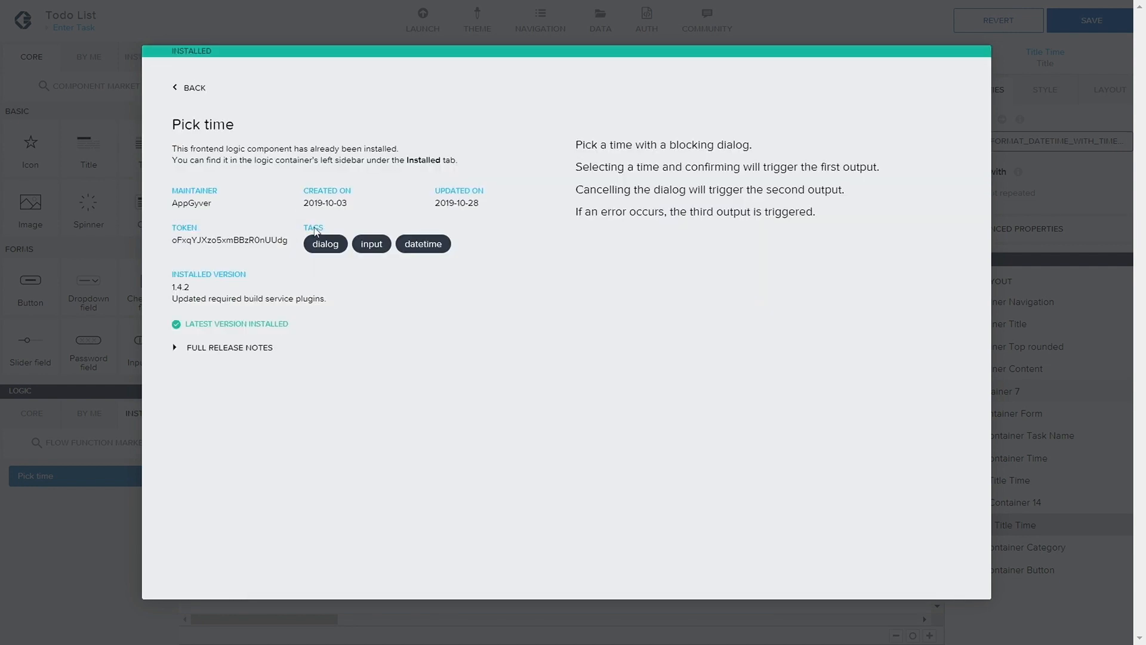
{"action": "left_click", "coordinate": [189, 91]}
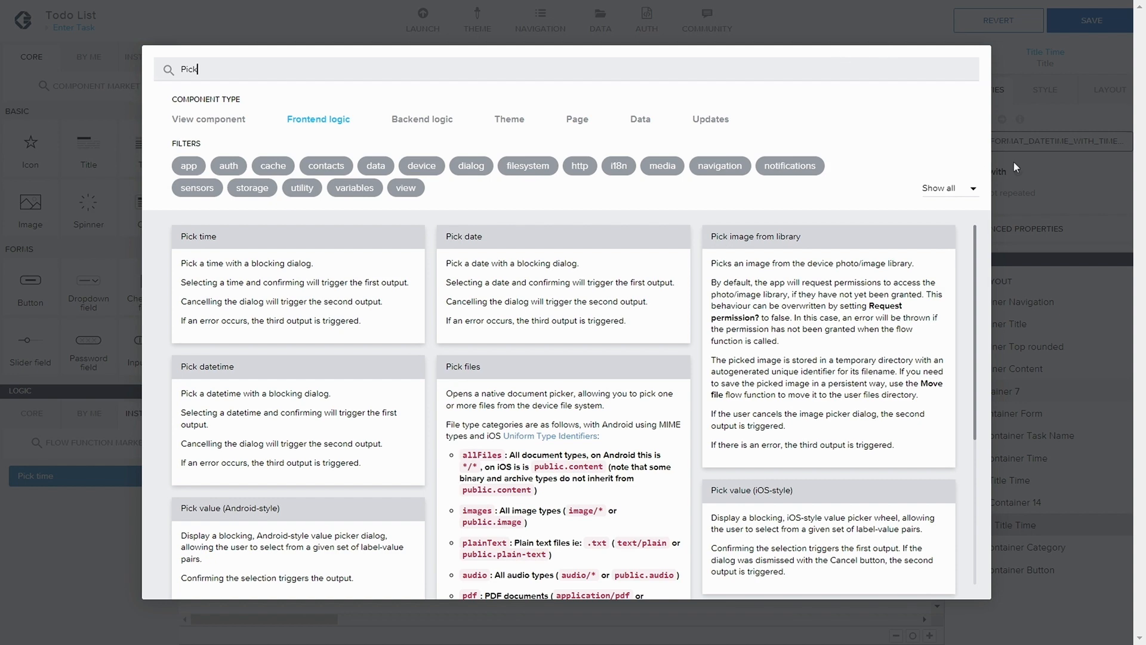
{"action": "left_click", "coordinate": [1034, 151]}
- Add a Pick time dialog node after the Component tap event, connect the two, and check the format of its output
{"action": "left_click_drag", "start_coordinate": [105, 476], "coordinate": [551, 476]}
{"action": "left_click_drag", "start_coordinate": [339, 472], "coordinate": [496, 473]}
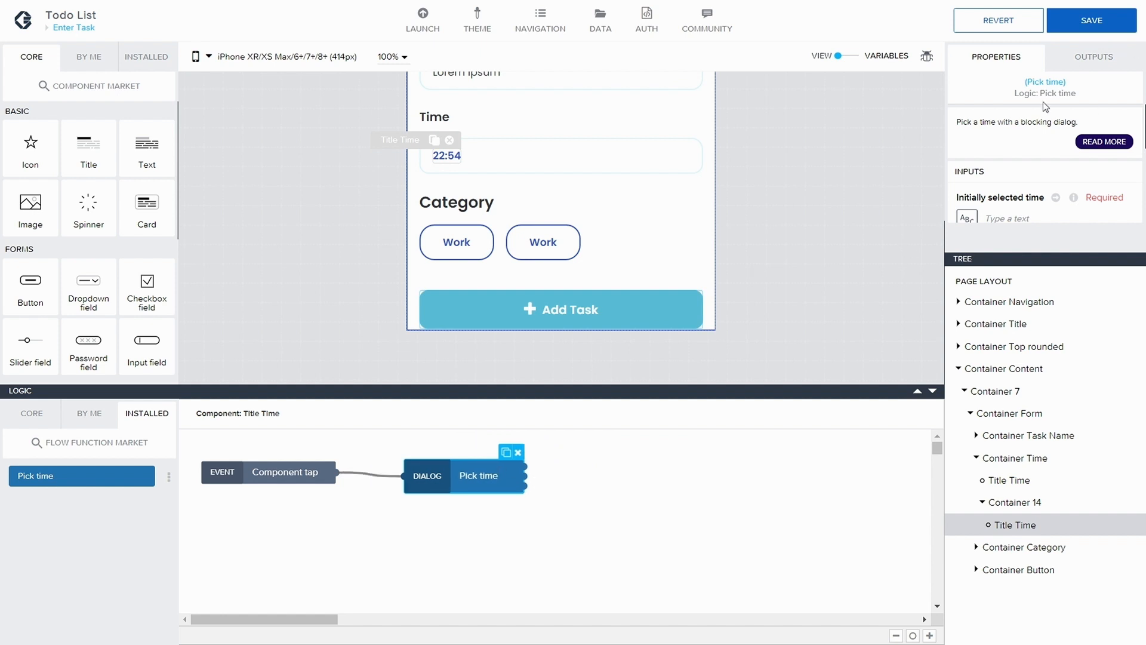
{"action": "left_click", "coordinate": [1094, 59]}
{"action": "scroll", "coordinate": [1038, 192], "scroll_direction": "down", "scroll_amount": 2}
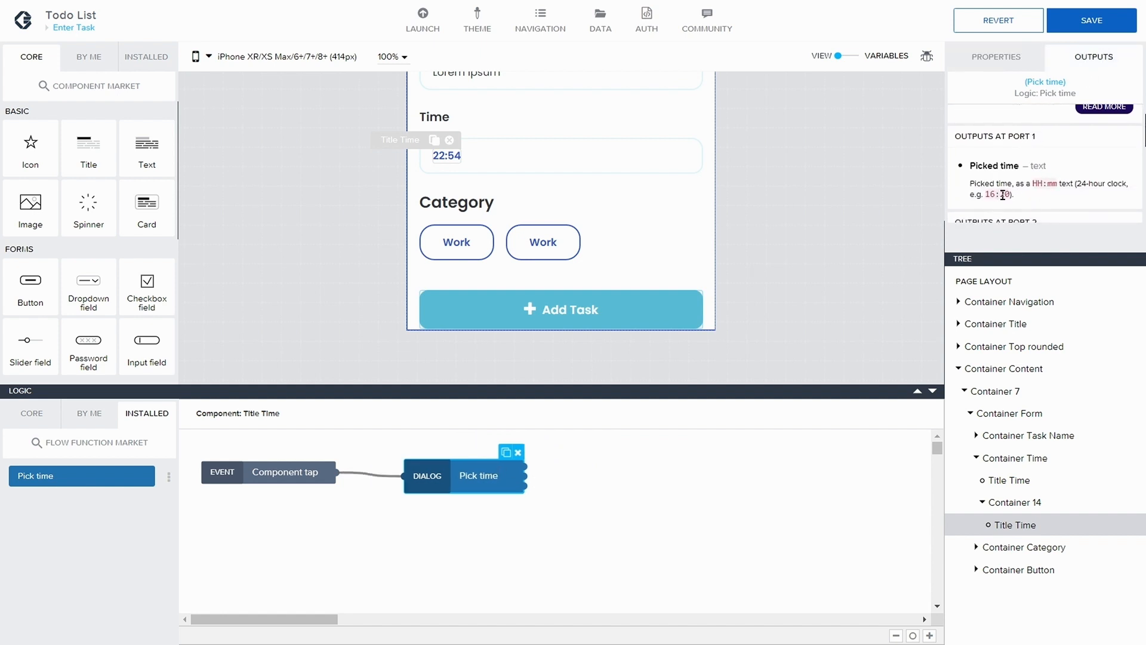
{"action": "scroll", "coordinate": [1019, 154], "scroll_direction": "down", "scroll_amount": 1}
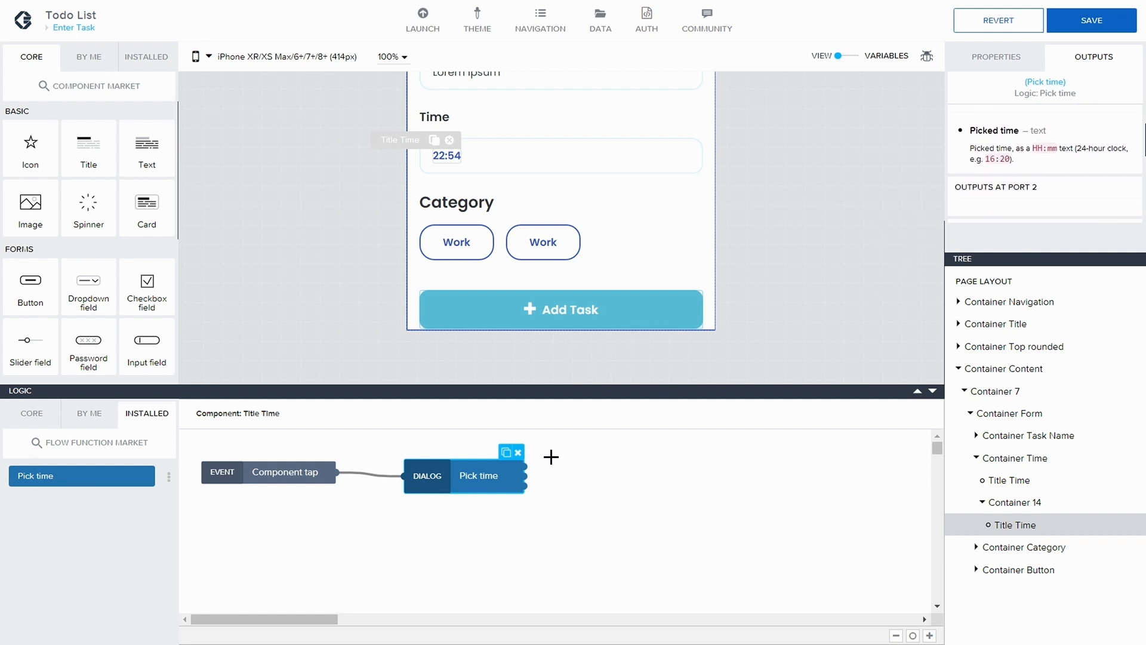
{"action": "left_click_drag", "start_coordinate": [490, 476], "coordinate": [517, 470]}
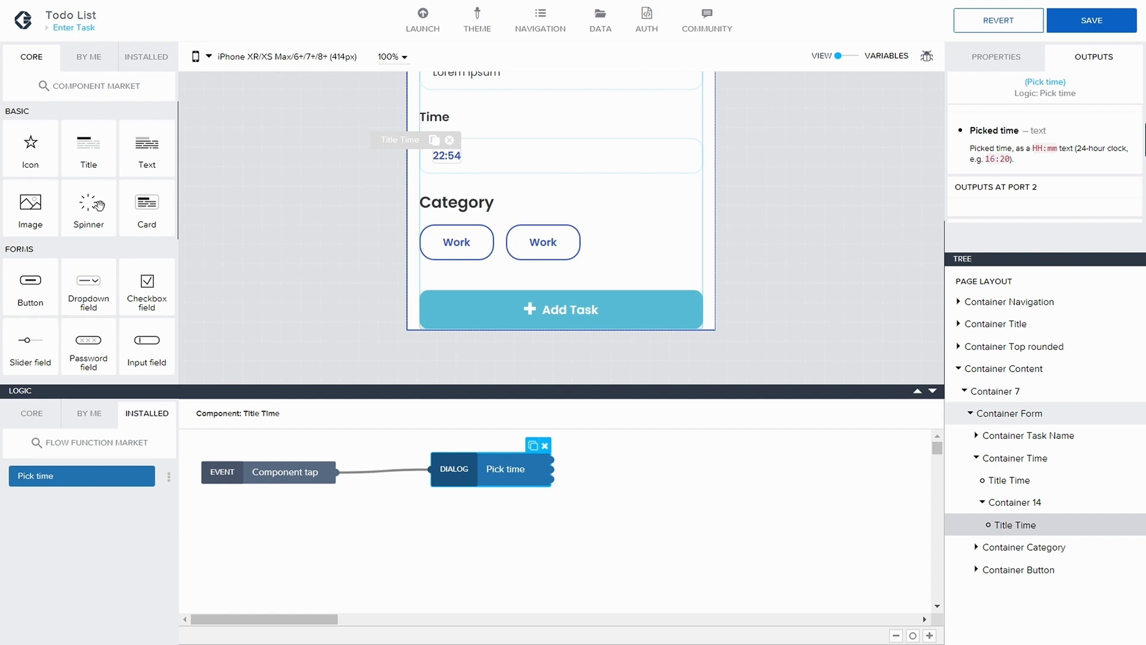
- Add a Set page variable node to the logic flow and connect it to the first output of Pick time
{"action": "scroll", "coordinate": [102, 251], "scroll_direction": "down", "scroll_amount": 3}
{"action": "scroll", "coordinate": [111, 281], "scroll_direction": "down", "scroll_amount": 1}
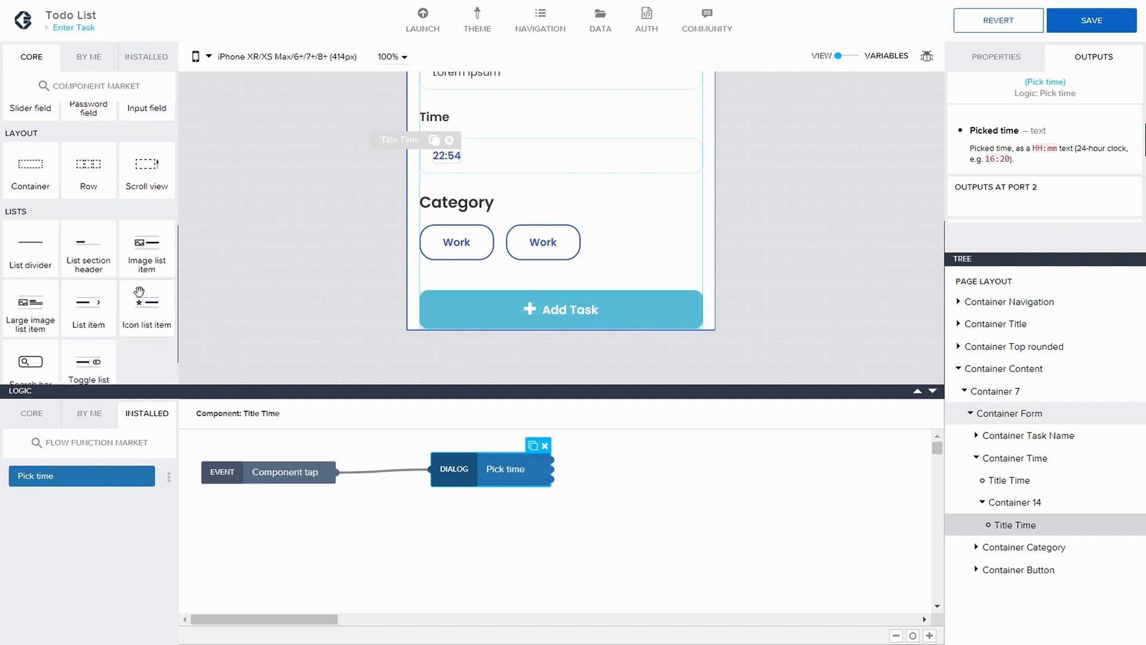
{"action": "scroll", "coordinate": [111, 282], "scroll_direction": "down", "scroll_amount": 1}
{"action": "scroll", "coordinate": [138, 296], "scroll_direction": "up", "scroll_amount": 2}
{"action": "scroll", "coordinate": [139, 296], "scroll_direction": "down", "scroll_amount": 3}
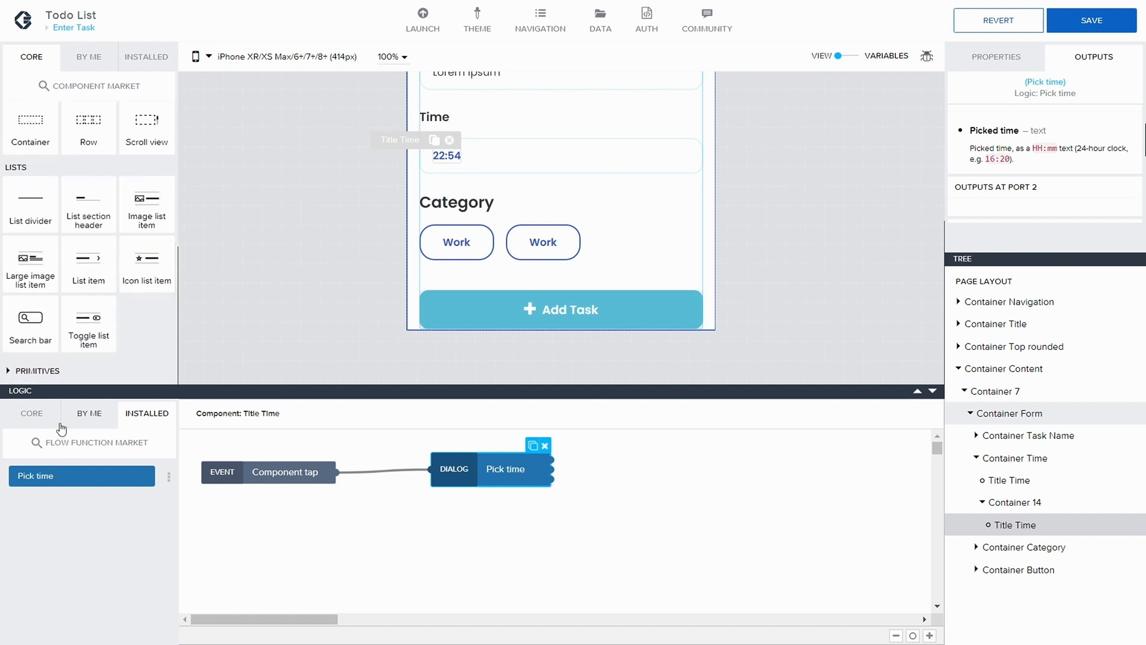
{"action": "left_click", "coordinate": [31, 413]}
{"action": "scroll", "coordinate": [109, 554], "scroll_direction": "down", "scroll_amount": 1}
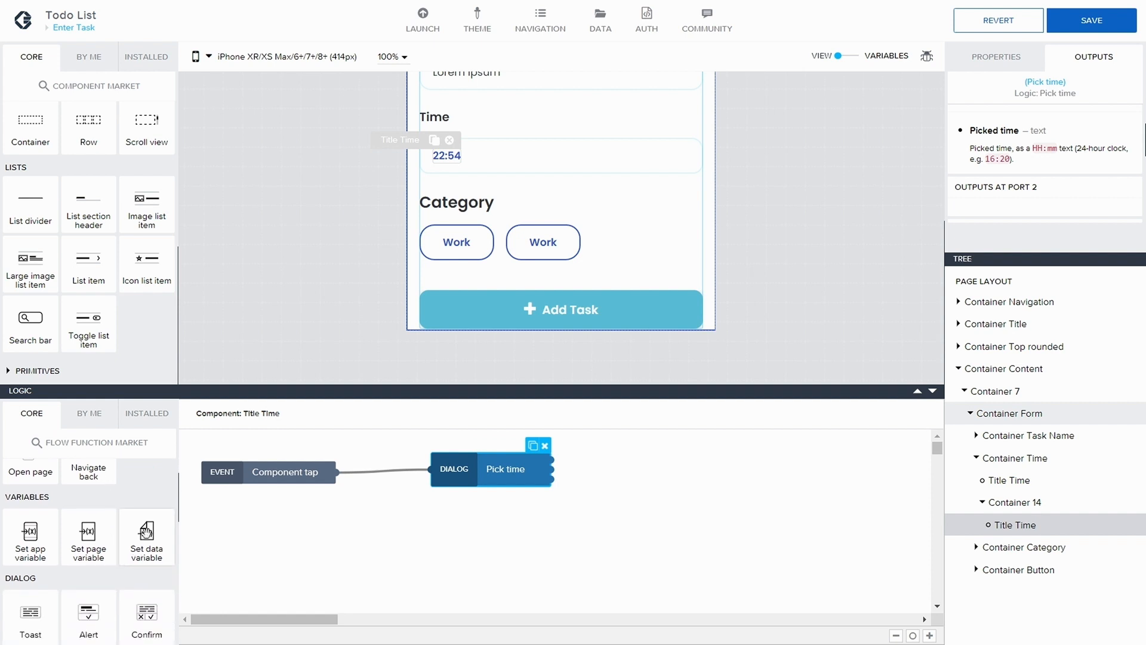
{"action": "left_click", "coordinate": [540, 497]}
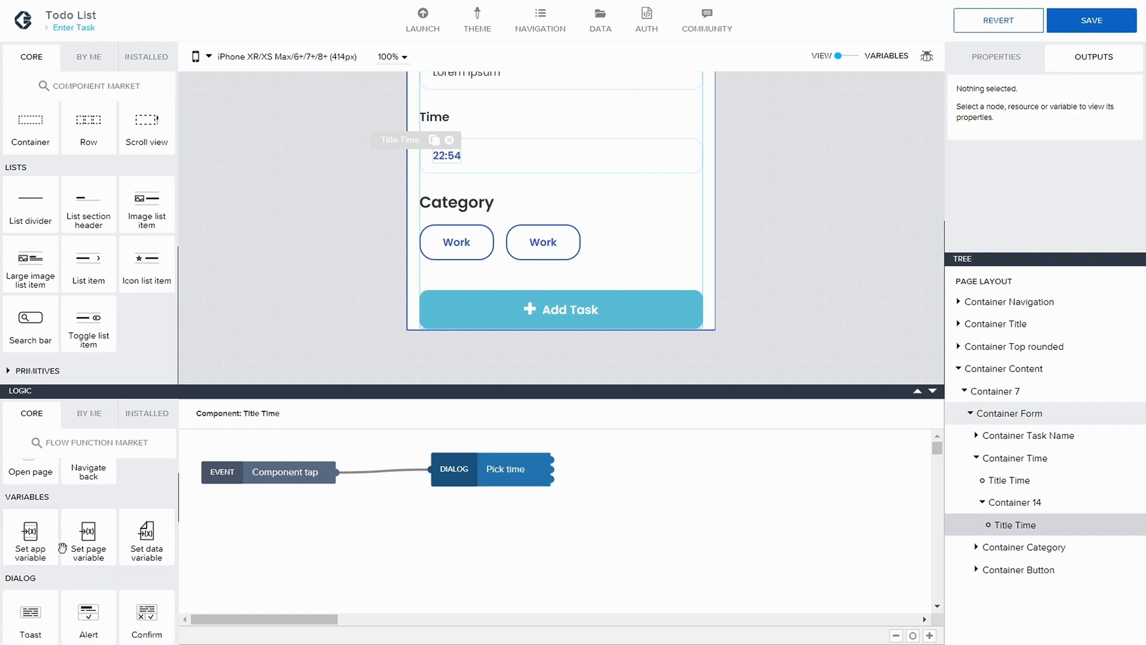
{"action": "left_click_drag", "start_coordinate": [89, 533], "coordinate": [649, 469]}
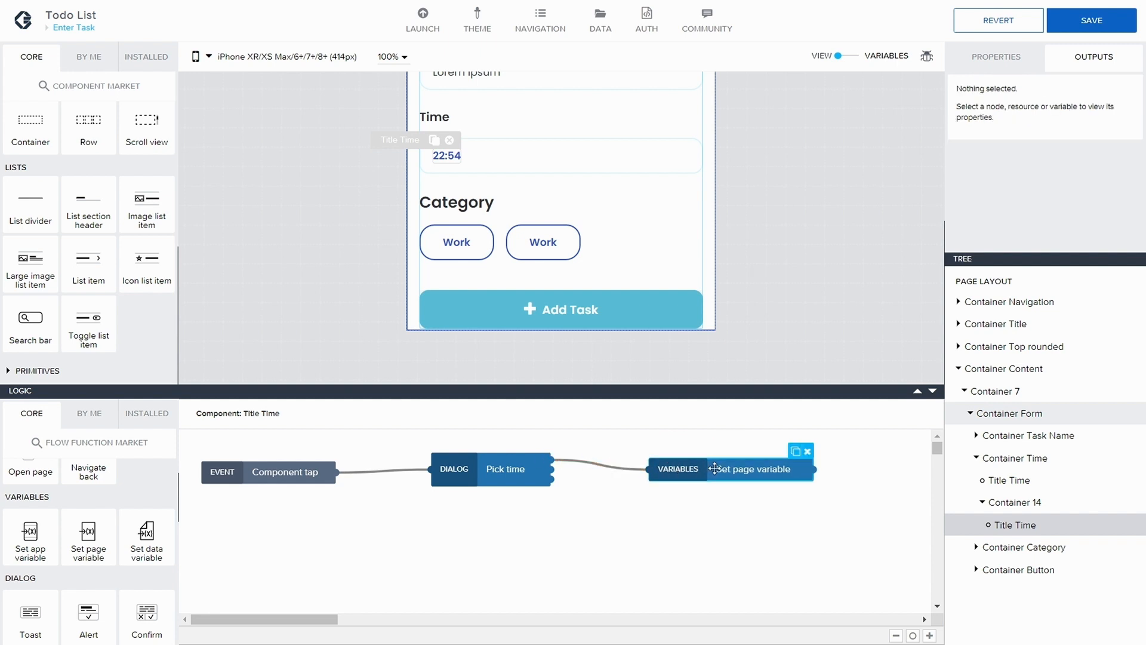
- Set the variable name of the Set page variable node to the Time page variable
{"action": "left_click", "coordinate": [1006, 58]}
{"action": "left_click", "coordinate": [1032, 173]}
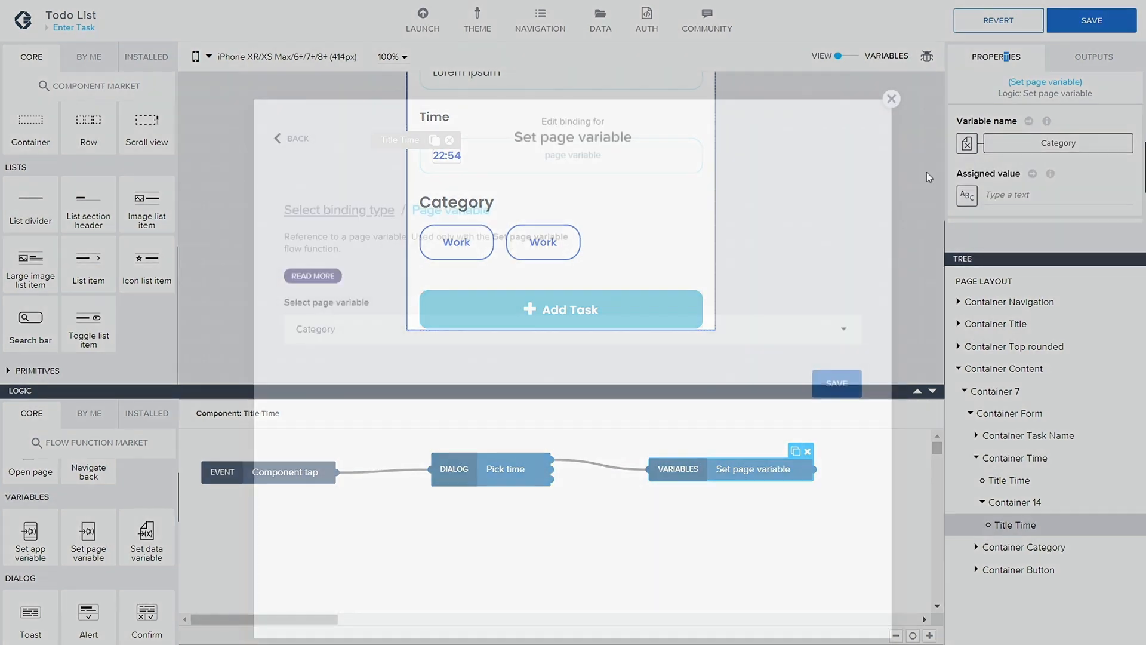
{"action": "left_click", "coordinate": [454, 292]}
{"action": "left_click", "coordinate": [373, 345]}
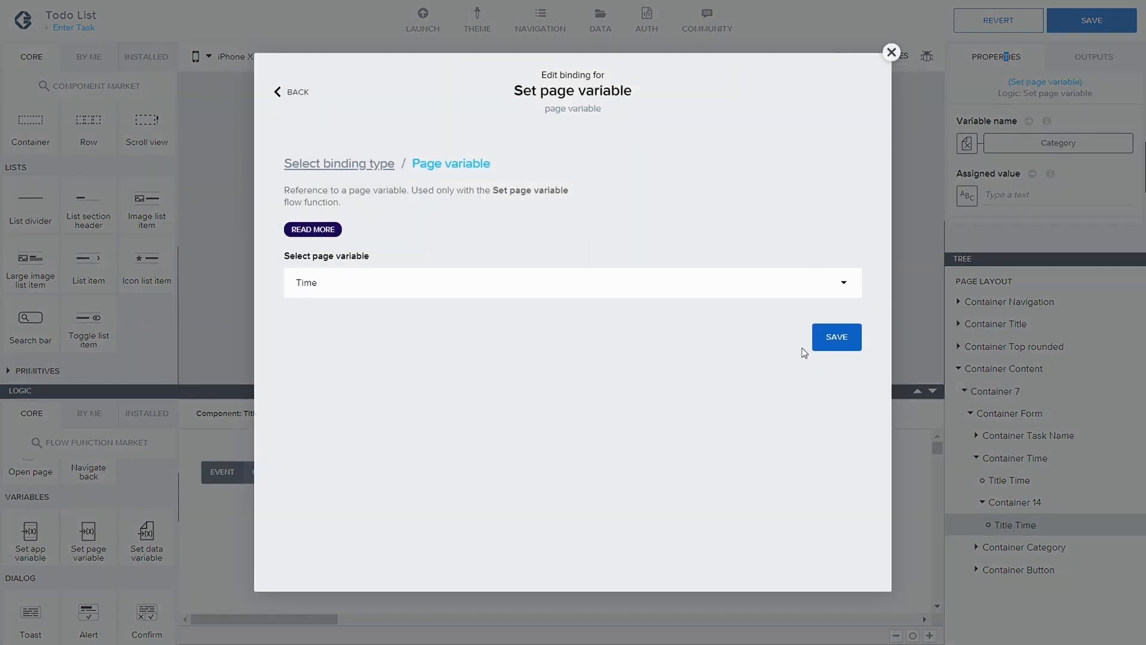
{"action": "left_click", "coordinate": [833, 336]}
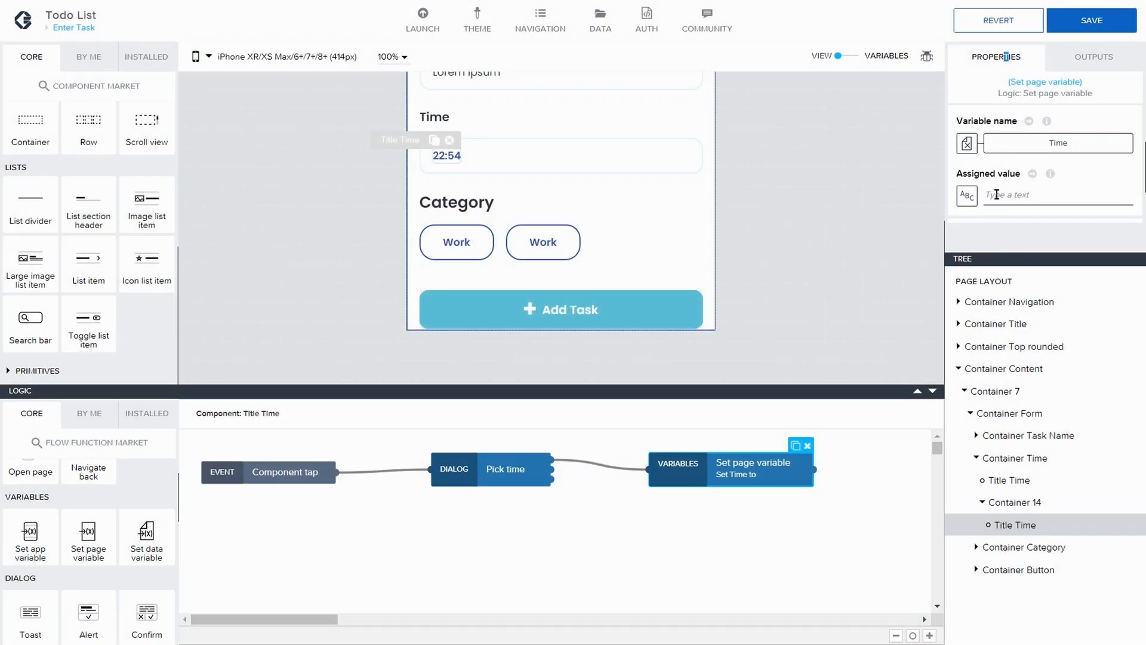
- Bind the assigned value to the formula SET_DATETIME_COMPONENT(SET_DATETIME_COMPONENT(NOW(""), NUMBER(SUBSTRING(outputs["Pick time"].pickedTime, 0,2)), "hour"), NUMBER(SUBSTRING(outputs["Pick time"].pickedTime, 3,5)), "minute") and save the app
{"action": "left_click", "coordinate": [968, 196]}
{"action": "left_click", "coordinate": [736, 248]}
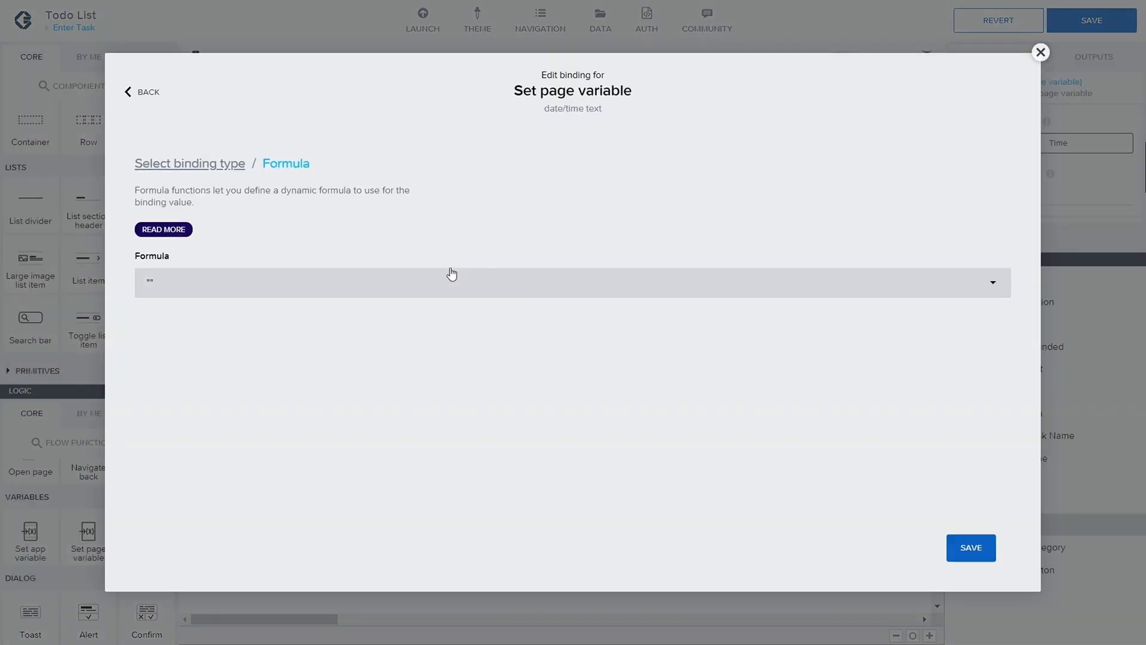
{"action": "left_click", "coordinate": [380, 280]}
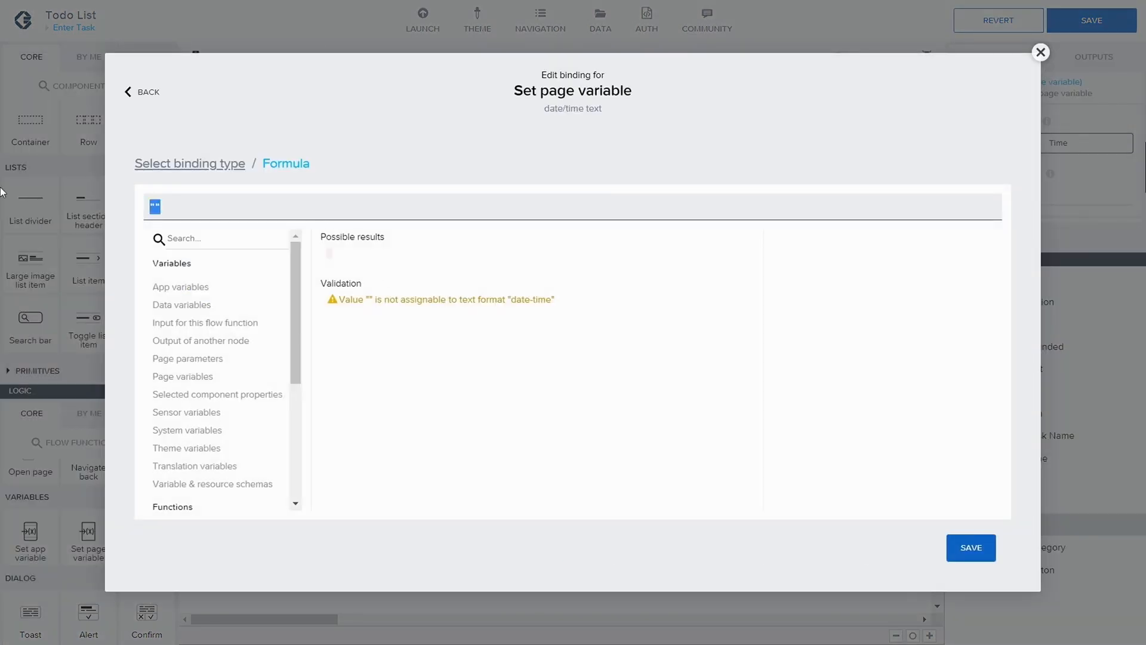
{"action": "type", "text": "SET_DATETIME_COMPONENT(SET_DATETIME_COMPONENT(NOW(\"\"), NUMBER(SUBSTRING(outputs[\"Pick time\"].pickedTime, 0,2)), \"hour\"), NUMBER(SUBSTRING(outputs[\"Pick time\"].pickedTime, 3,5)), \"minute\")"}
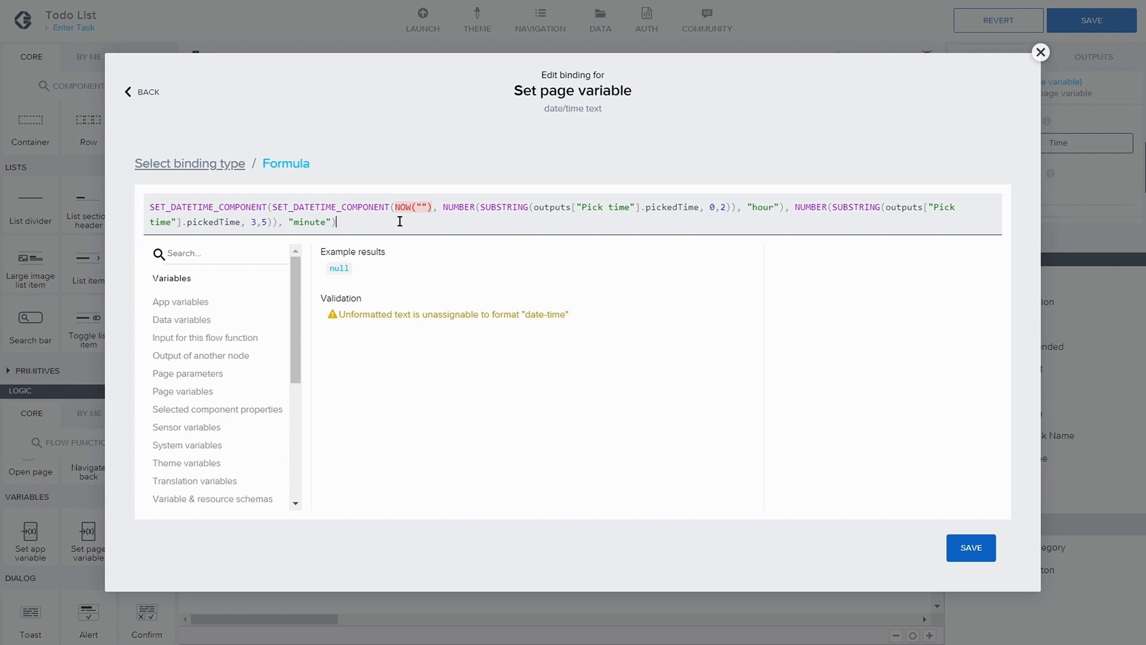
{"action": "left_click", "coordinate": [220, 205]}
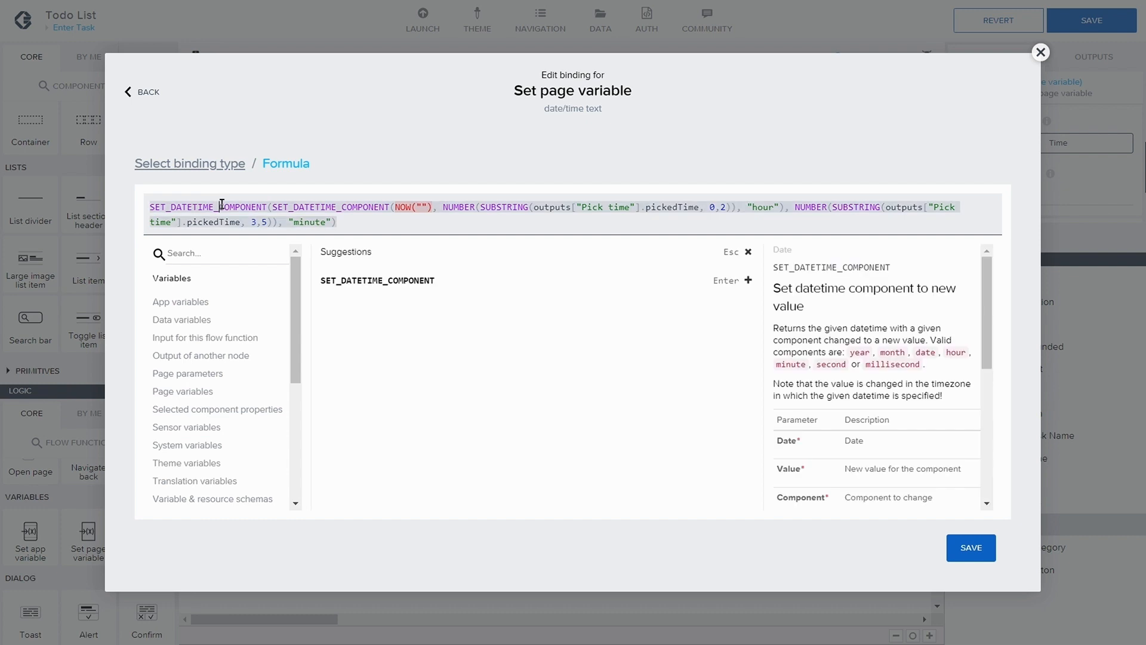
{"action": "scroll", "coordinate": [856, 327], "scroll_direction": "down", "scroll_amount": 2}
{"action": "scroll", "coordinate": [856, 328], "scroll_direction": "down", "scroll_amount": 4}
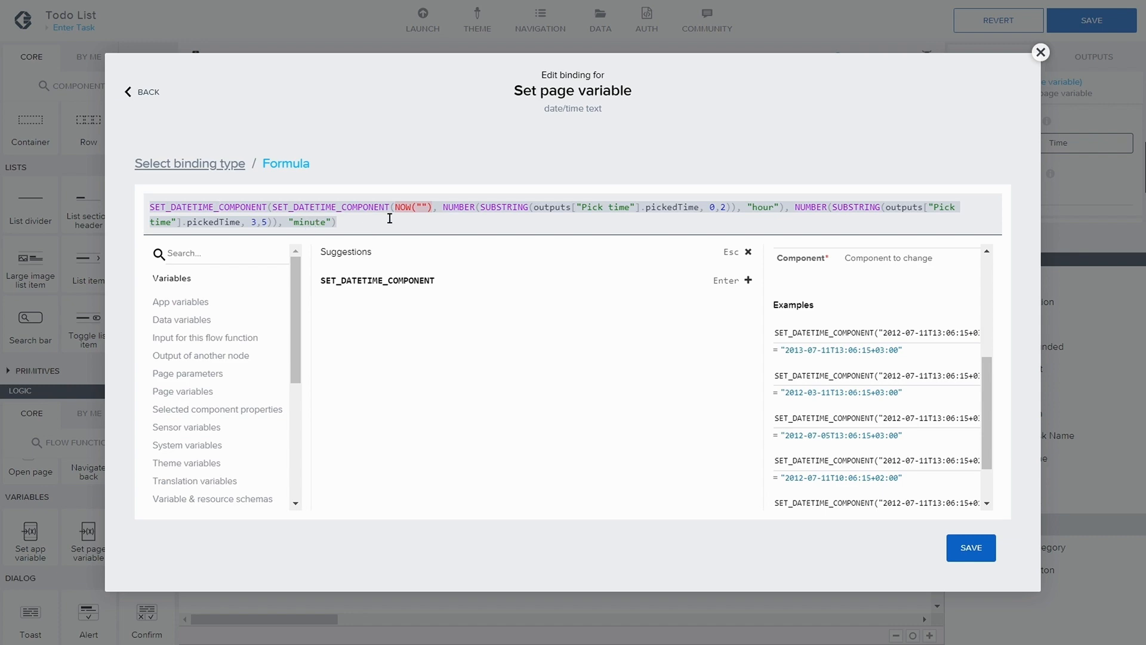
{"action": "left_click", "coordinate": [972, 549]}
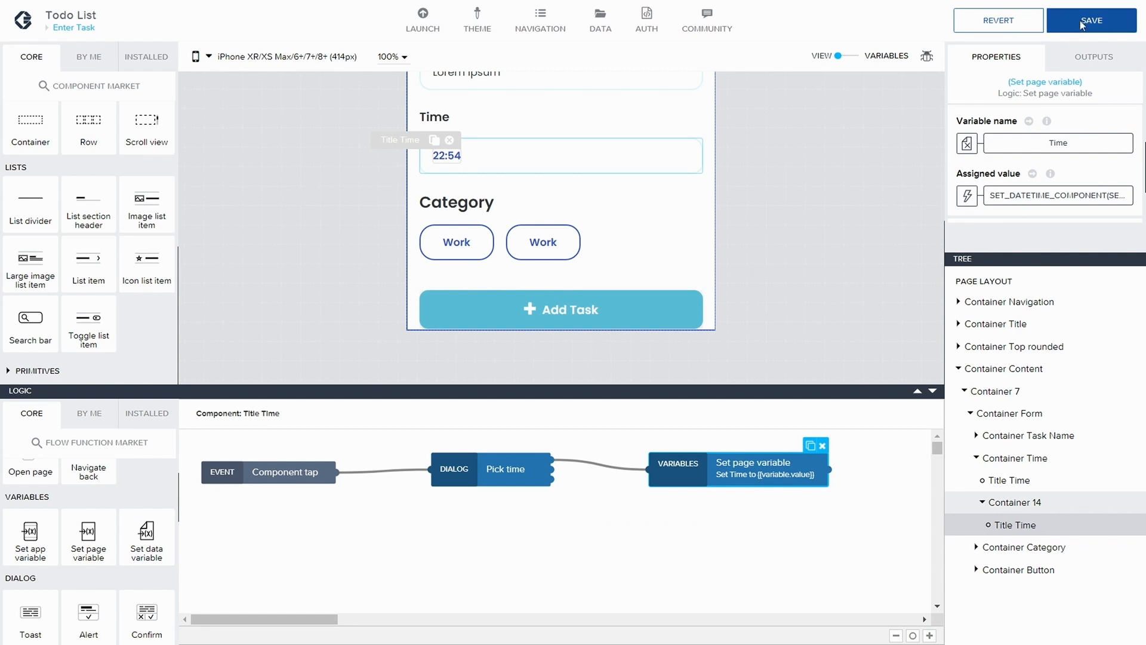
{"action": "left_click", "coordinate": [1083, 24]}
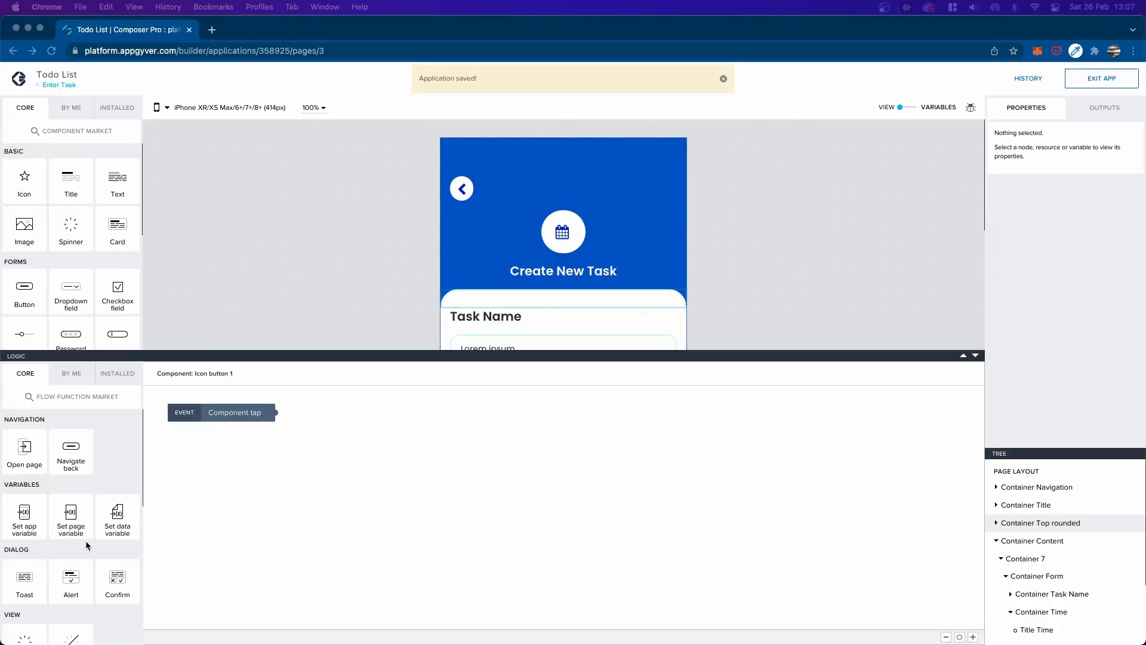
- Add a Set data variable node to the logic of Icon button 1 and connect the Component tap event to it
{"action": "left_click", "coordinate": [110, 530]}
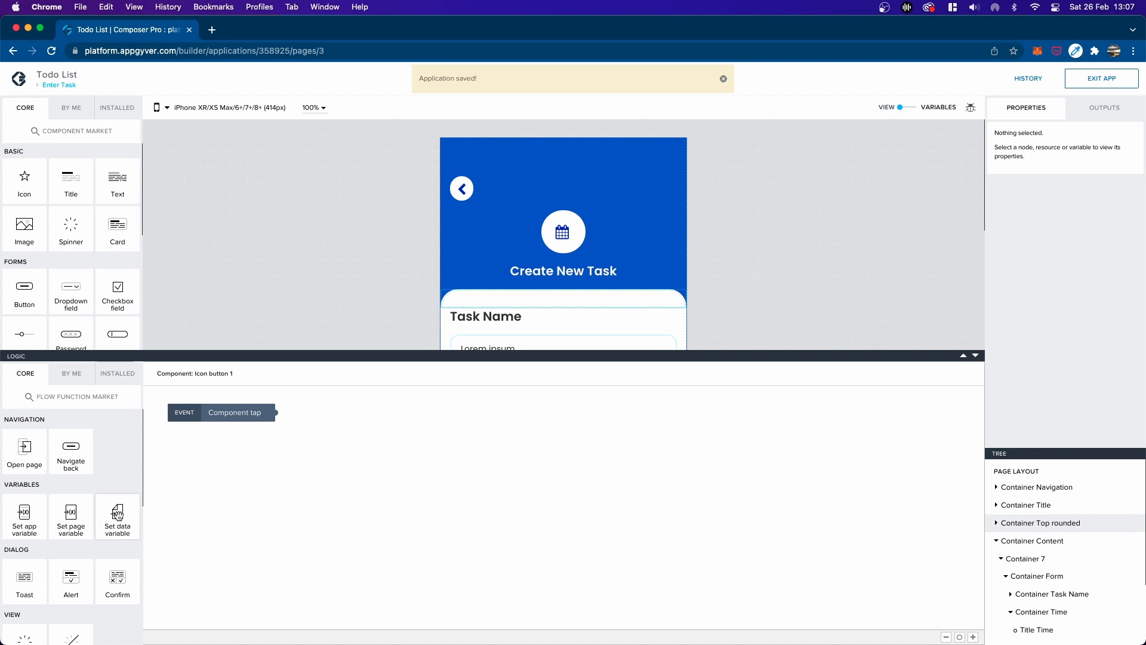
{"action": "left_click_drag", "start_coordinate": [117, 514], "coordinate": [421, 427]}
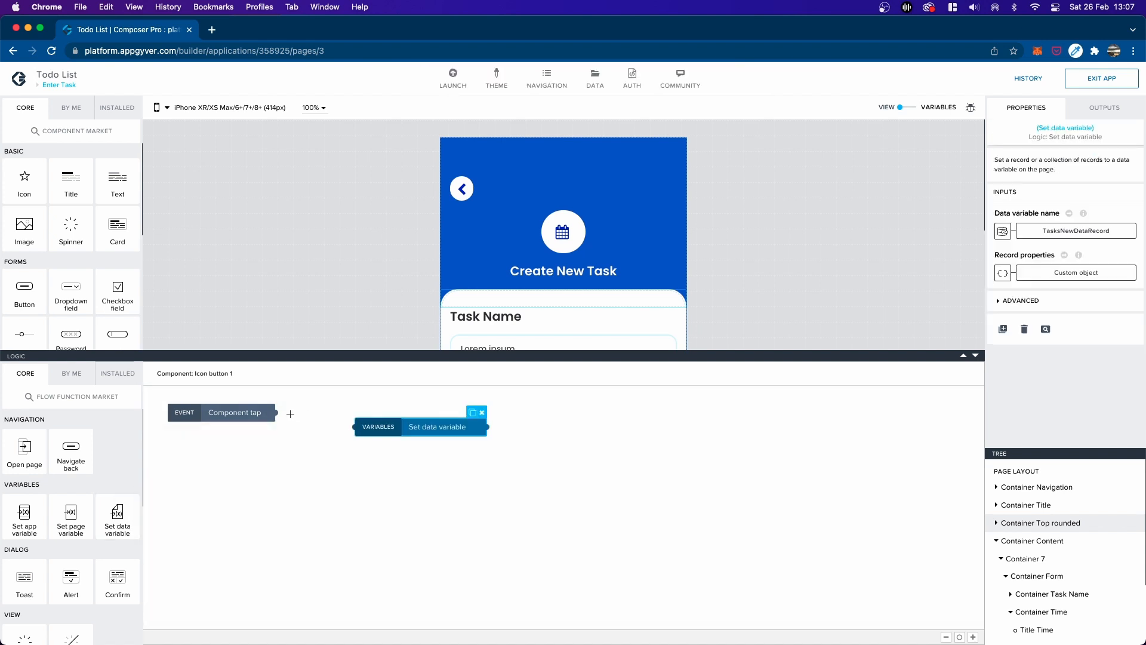
{"action": "left_click_drag", "start_coordinate": [277, 412], "coordinate": [371, 422]}
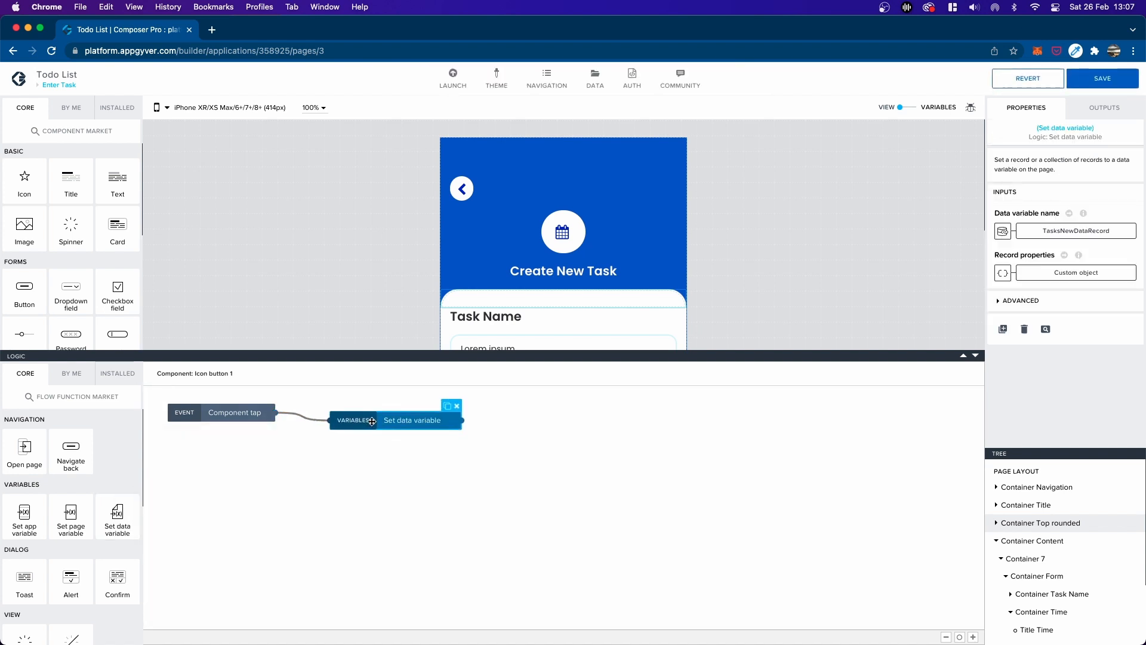
- In the Set data variable node's record properties, bind Category to the Category page variable
{"action": "left_click", "coordinate": [1075, 273]}
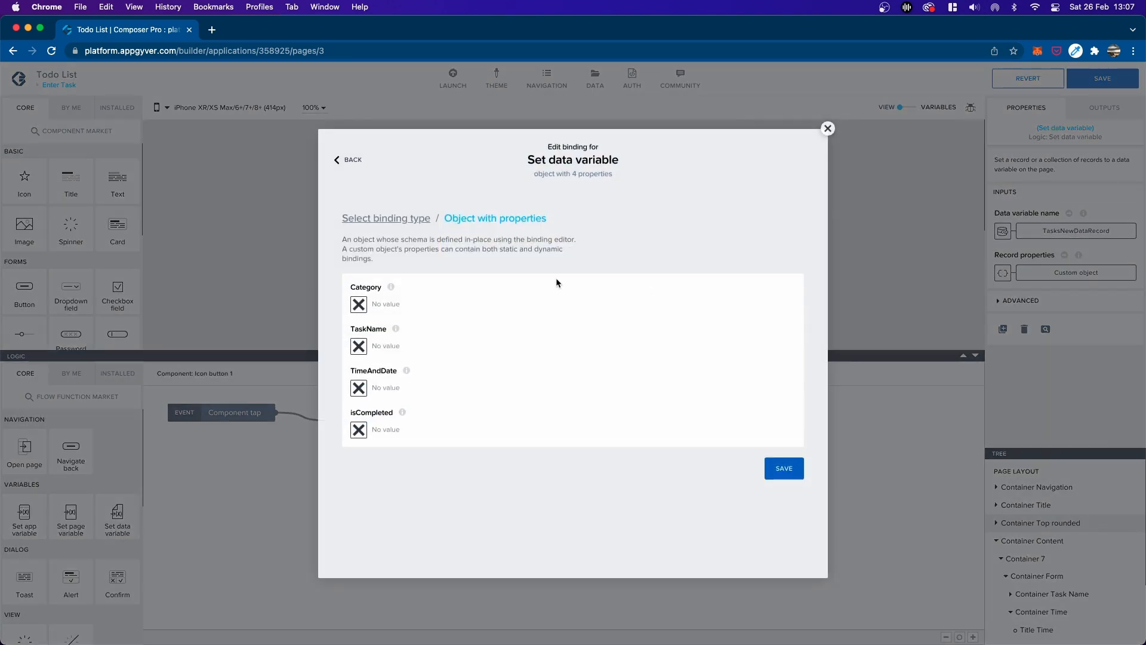
{"action": "left_click", "coordinate": [359, 306]}
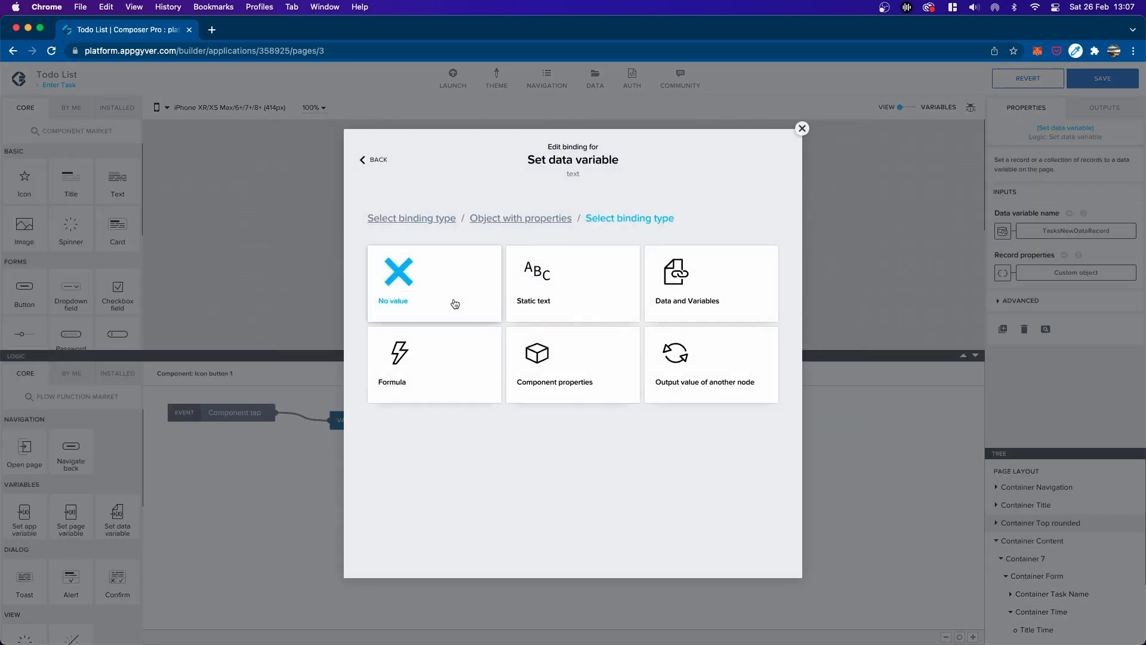
{"action": "left_click", "coordinate": [700, 294]}
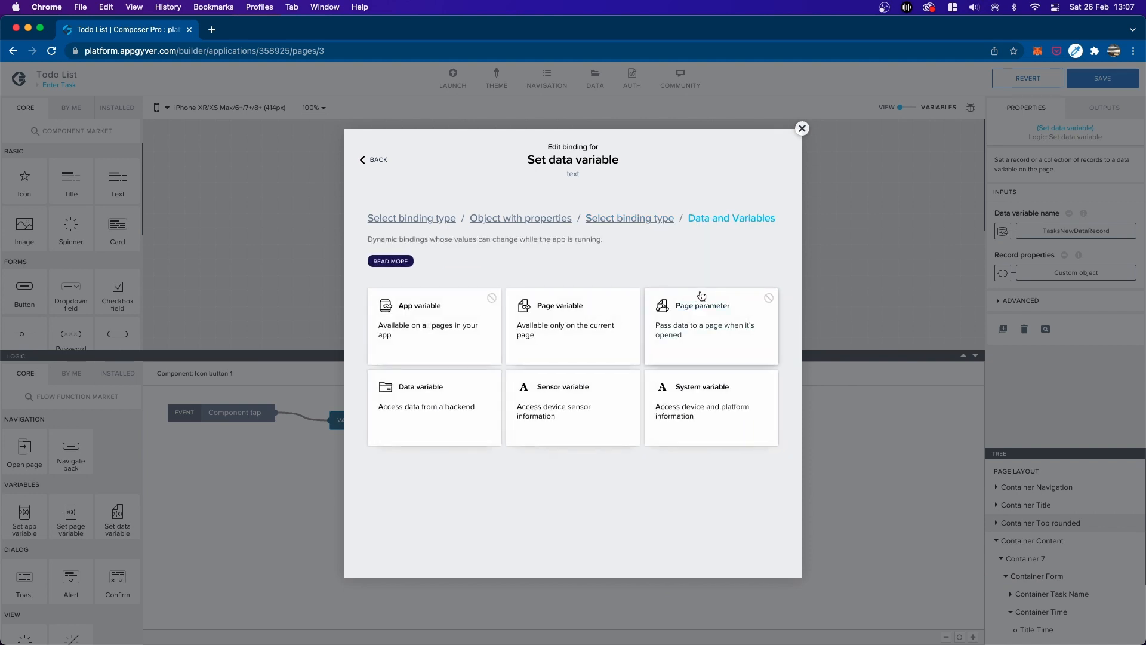
{"action": "left_click", "coordinate": [573, 325]}
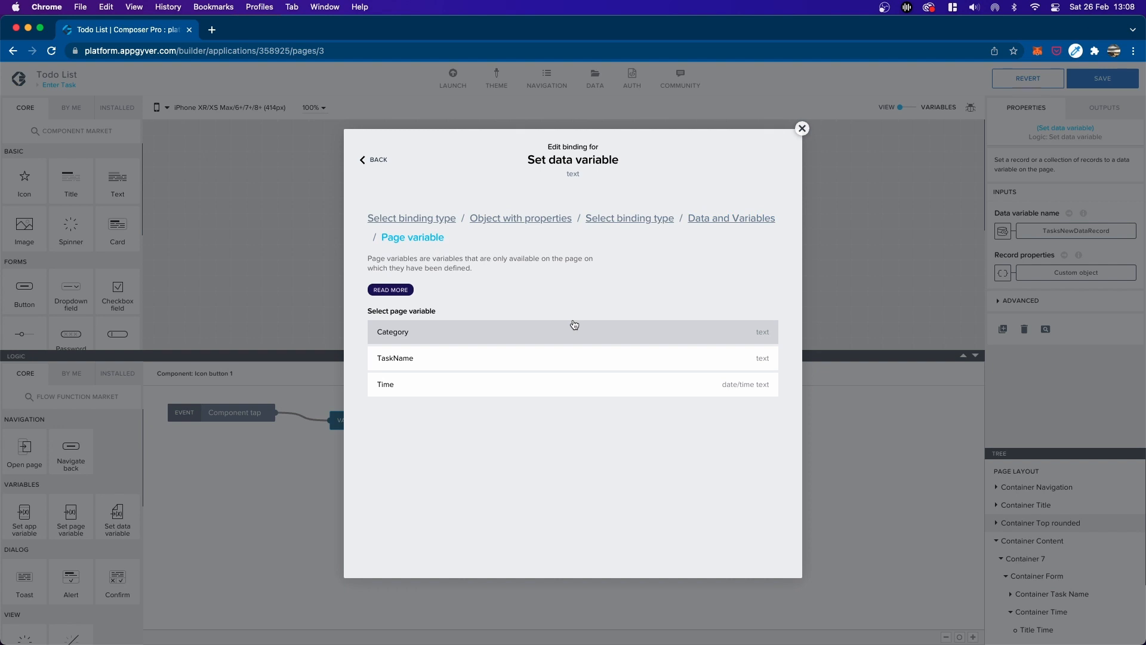
{"action": "left_click", "coordinate": [574, 328]}
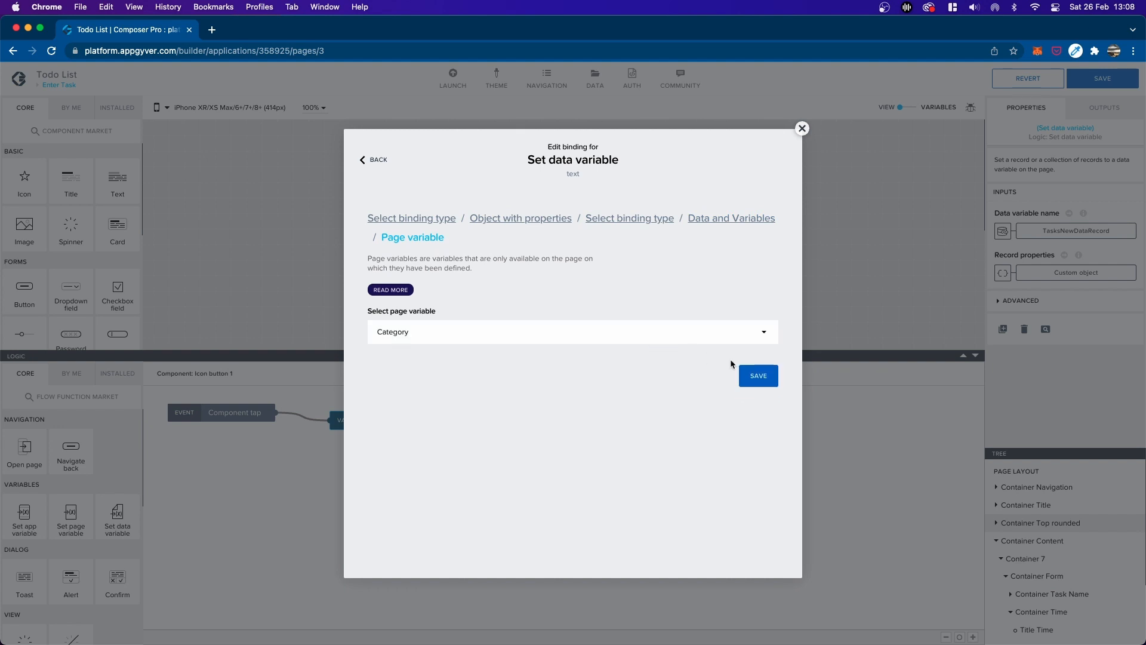
{"action": "left_click", "coordinate": [758, 375]}
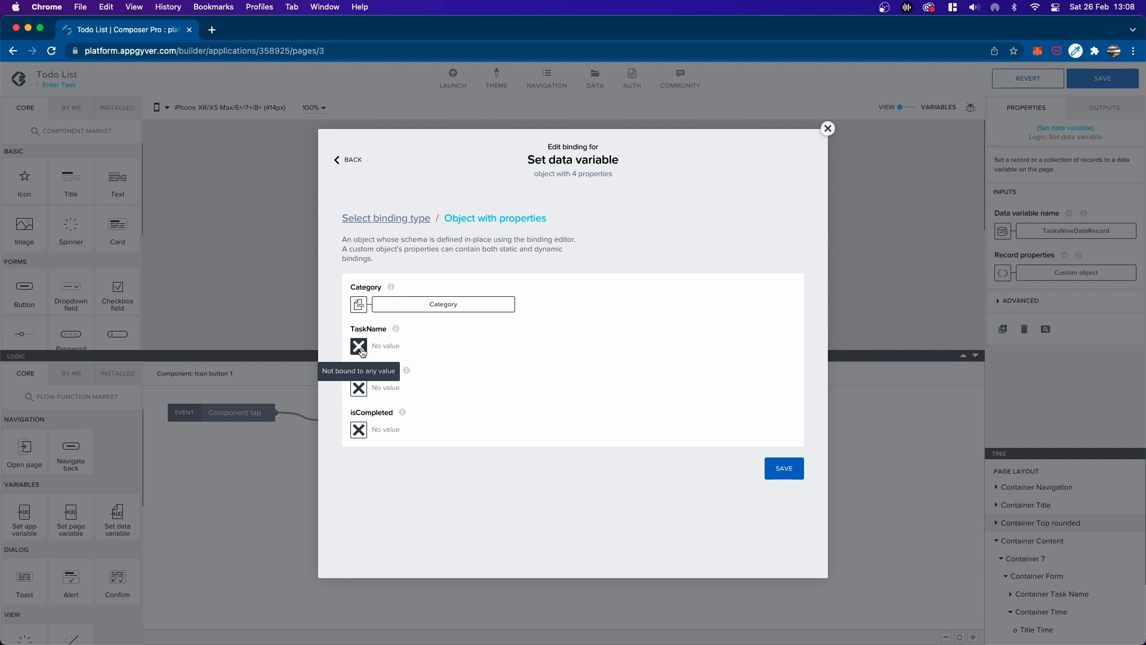
- Bind the TaskName property of the Set data variable record to the TaskName page variable
{"action": "left_click", "coordinate": [359, 346]}
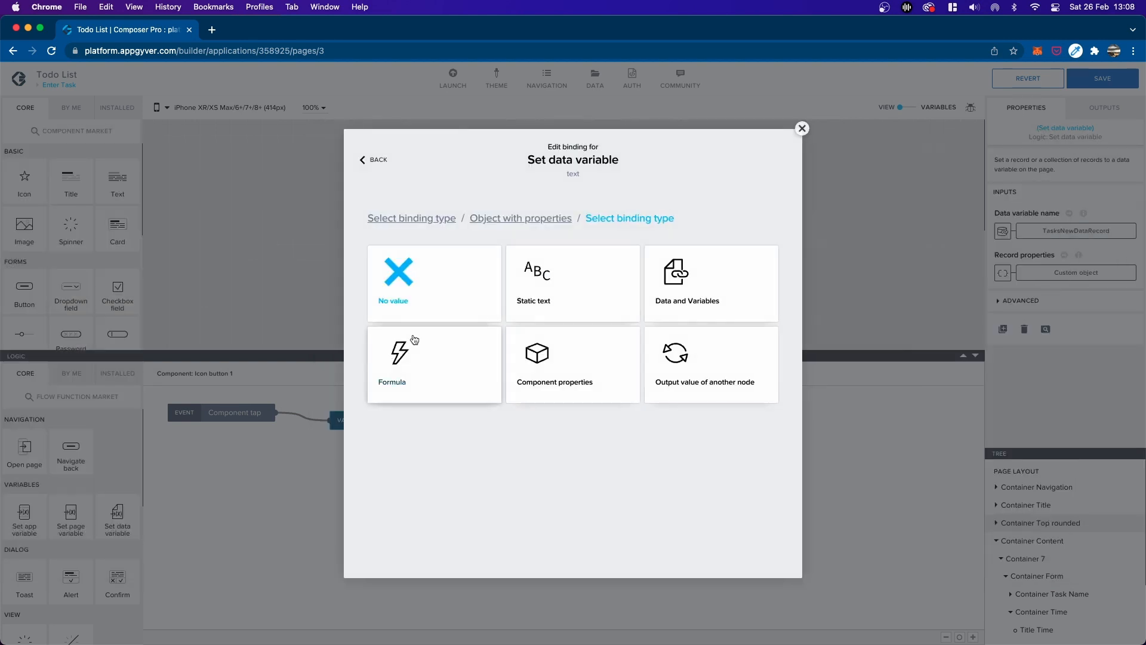
{"action": "left_click", "coordinate": [681, 297]}
{"action": "left_click", "coordinate": [582, 325]}
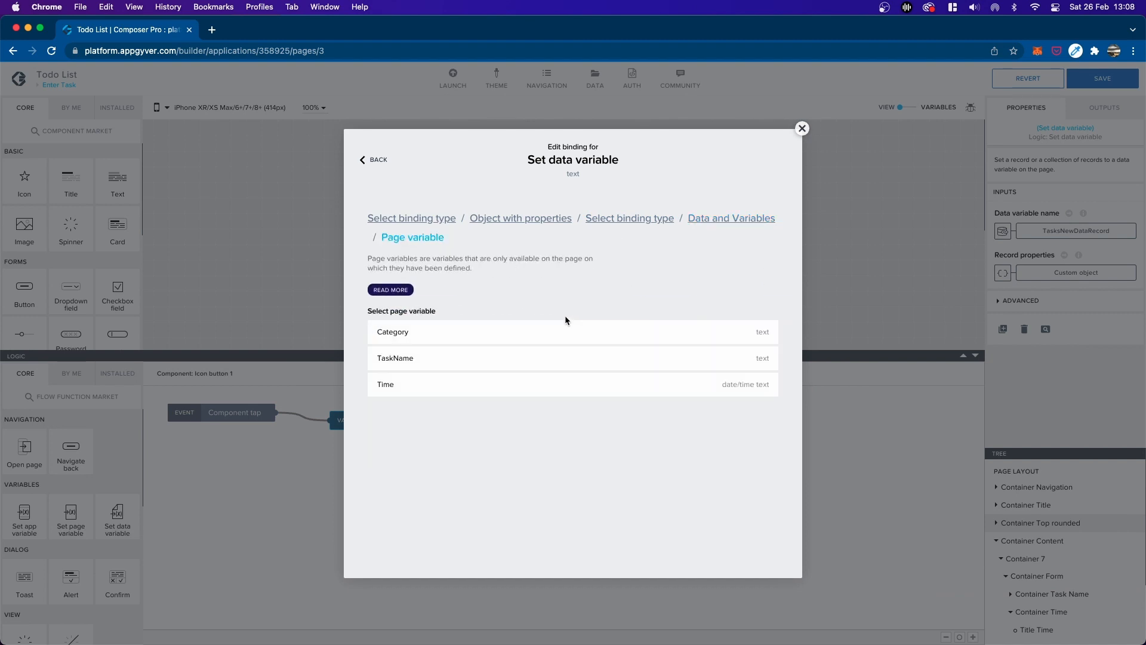
{"action": "left_click", "coordinate": [491, 358]}
{"action": "left_click", "coordinate": [756, 385]}
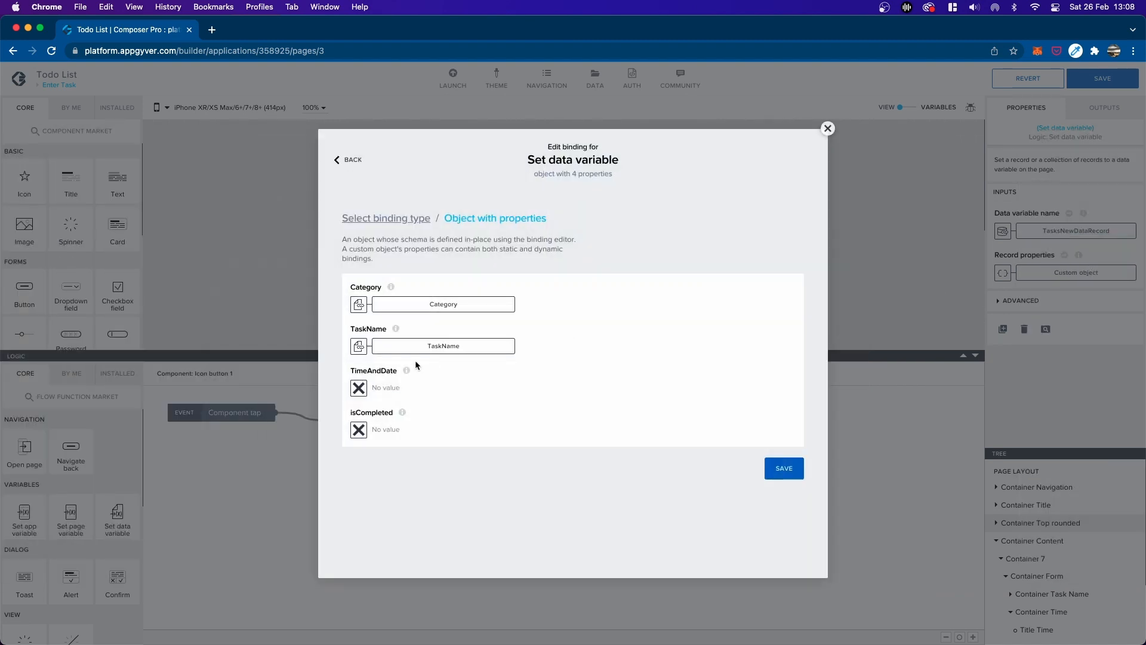
- Bind the TimeAndDate property of the Set data variable record to the Time page variable
{"action": "left_click", "coordinate": [359, 388]}
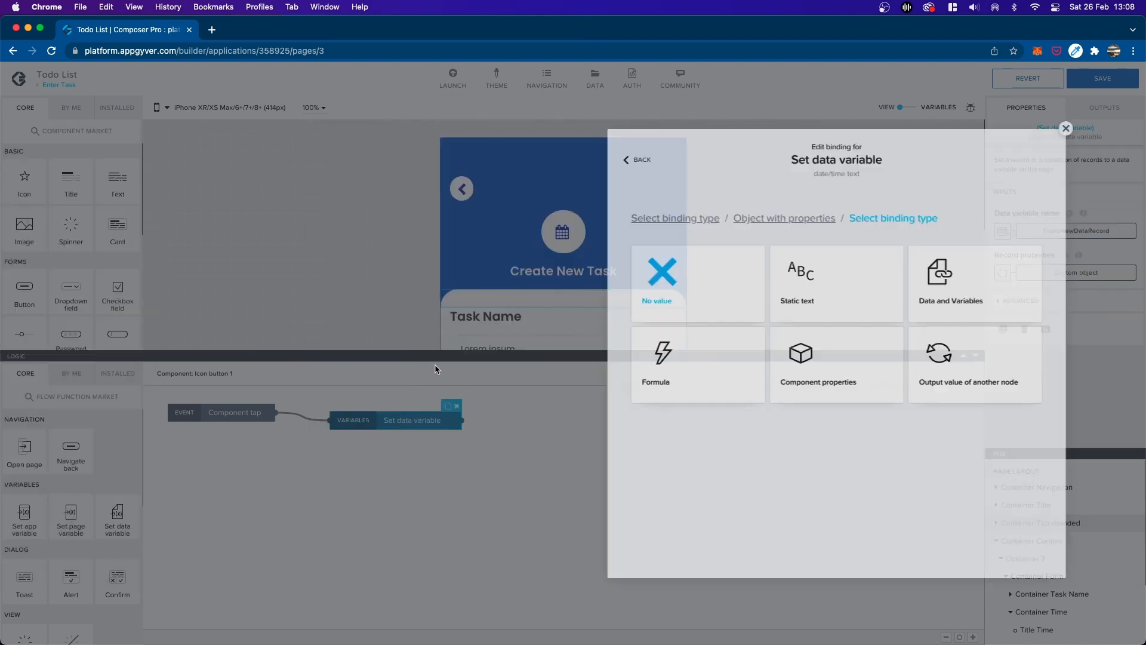
{"action": "left_click", "coordinate": [681, 304]}
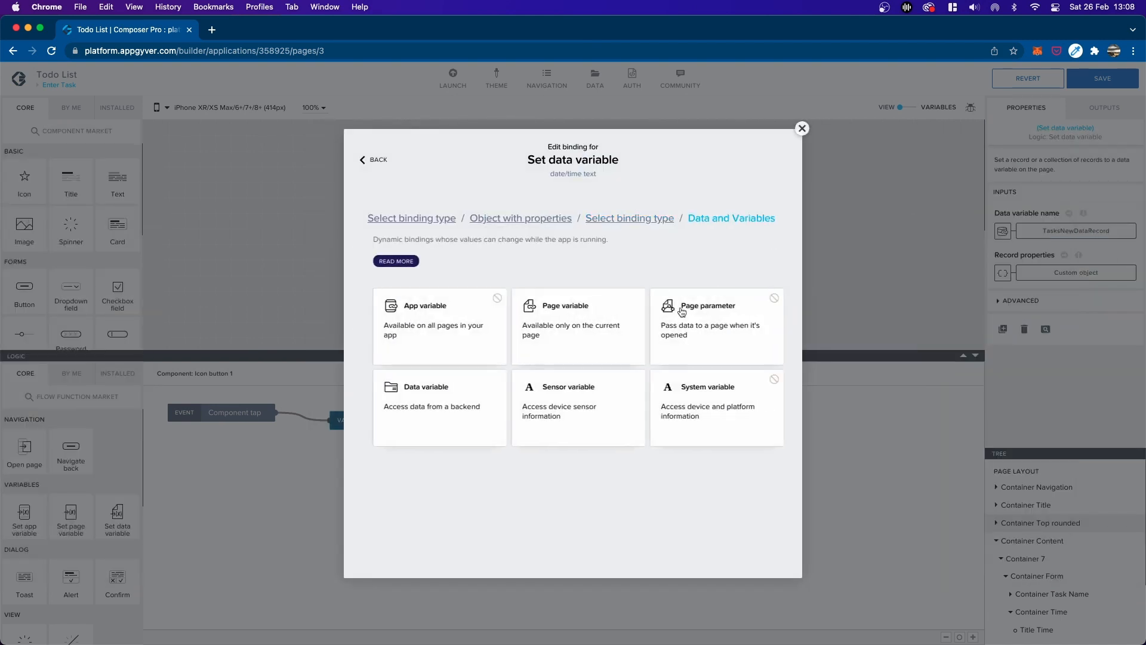
{"action": "left_click", "coordinate": [575, 332]}
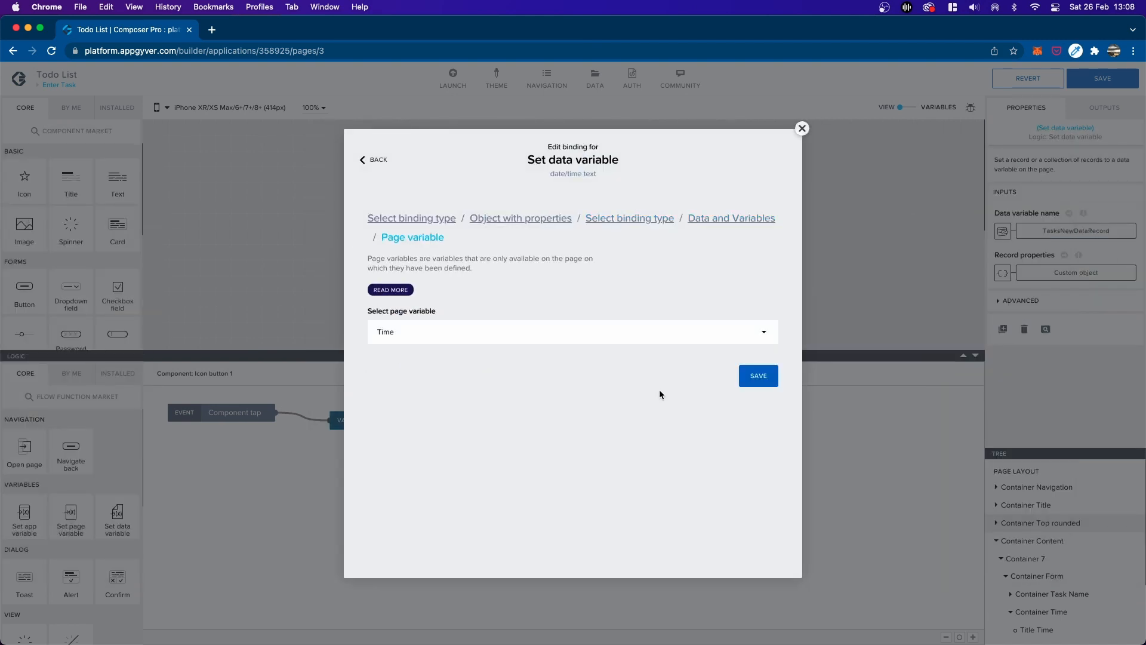
{"action": "left_click", "coordinate": [770, 376]}
- Set the isCompleted property to a static true/false value of False and save the record properties
{"action": "left_click", "coordinate": [360, 429]}
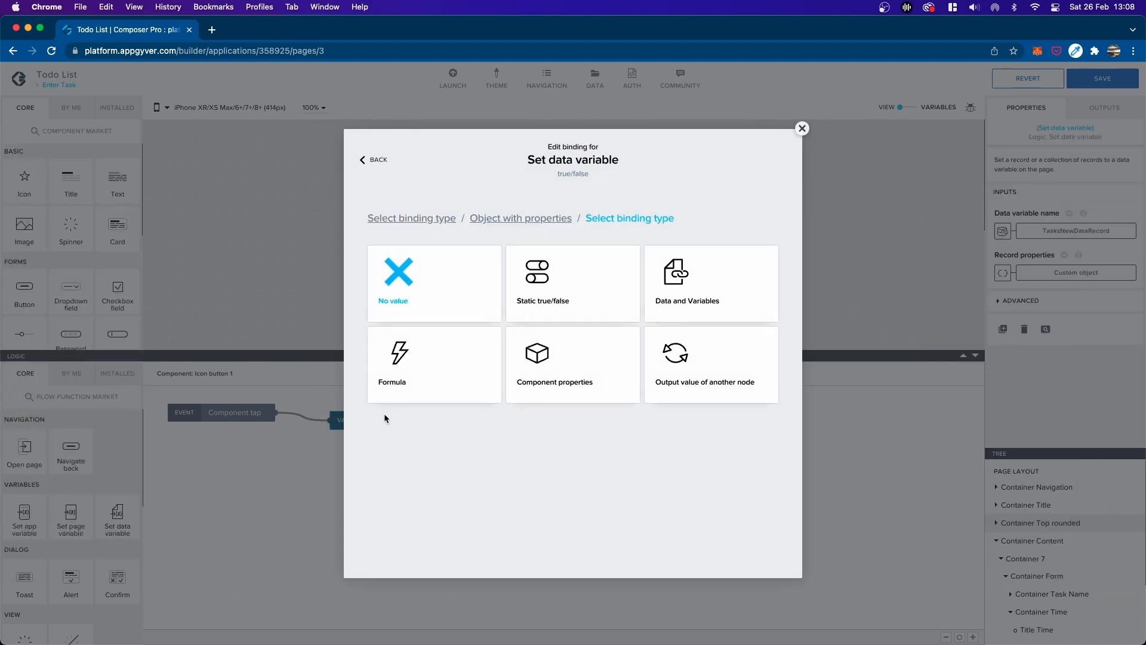
{"action": "left_click", "coordinate": [548, 303]}
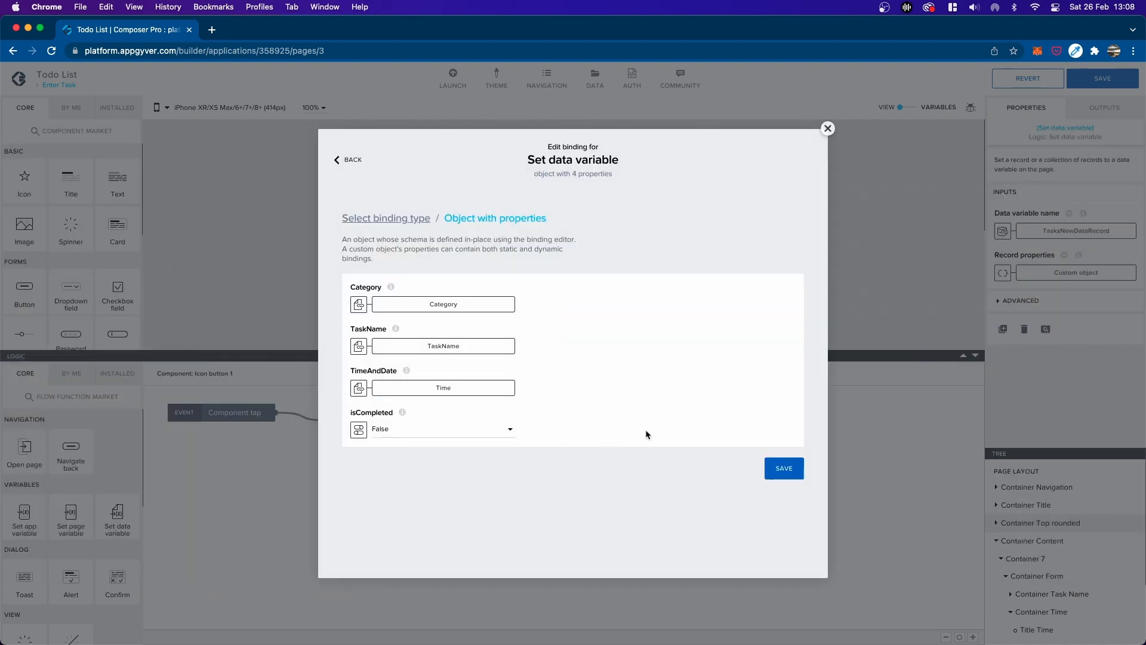
{"action": "left_click", "coordinate": [786, 471]}
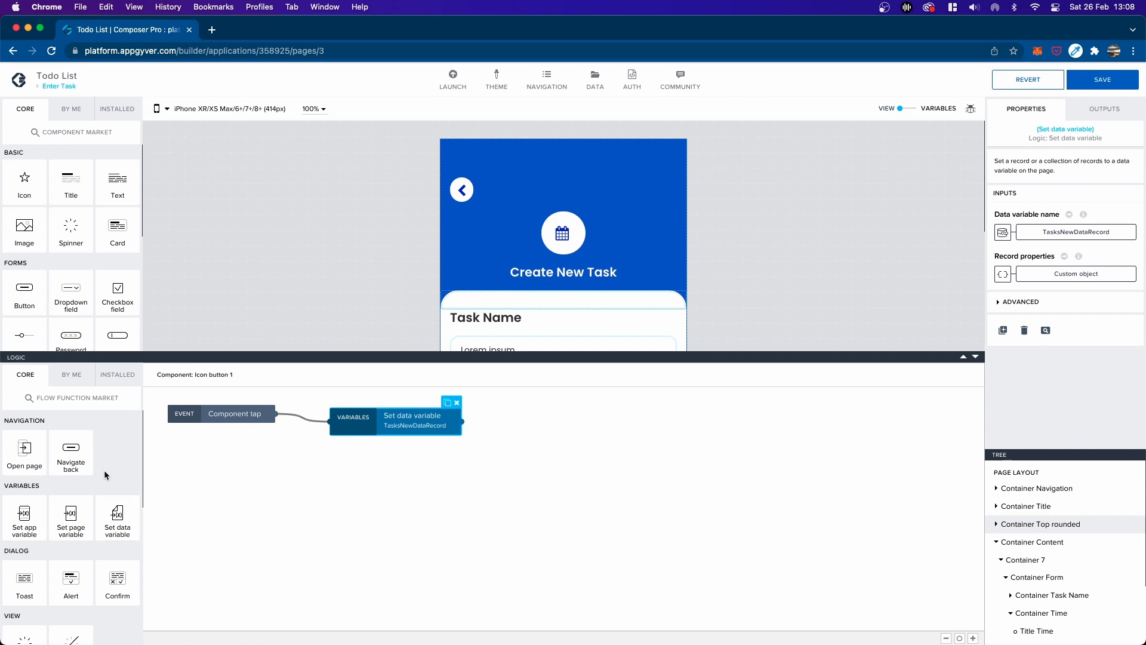
- Add a Create record data node to the logic flow and connect the Set data variable node's output to it
{"action": "scroll", "coordinate": [104, 471], "scroll_direction": "down", "scroll_amount": 3}
{"action": "scroll", "coordinate": [104, 470], "scroll_direction": "down", "scroll_amount": 2}
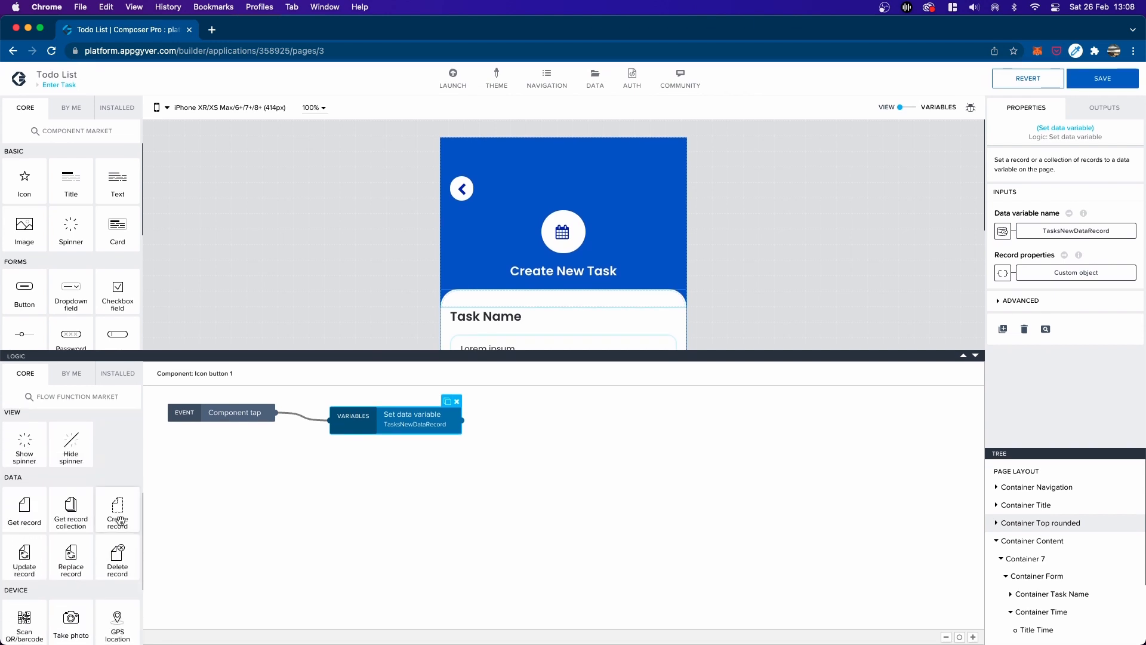
{"action": "left_click_drag", "start_coordinate": [115, 511], "coordinate": [570, 427]}
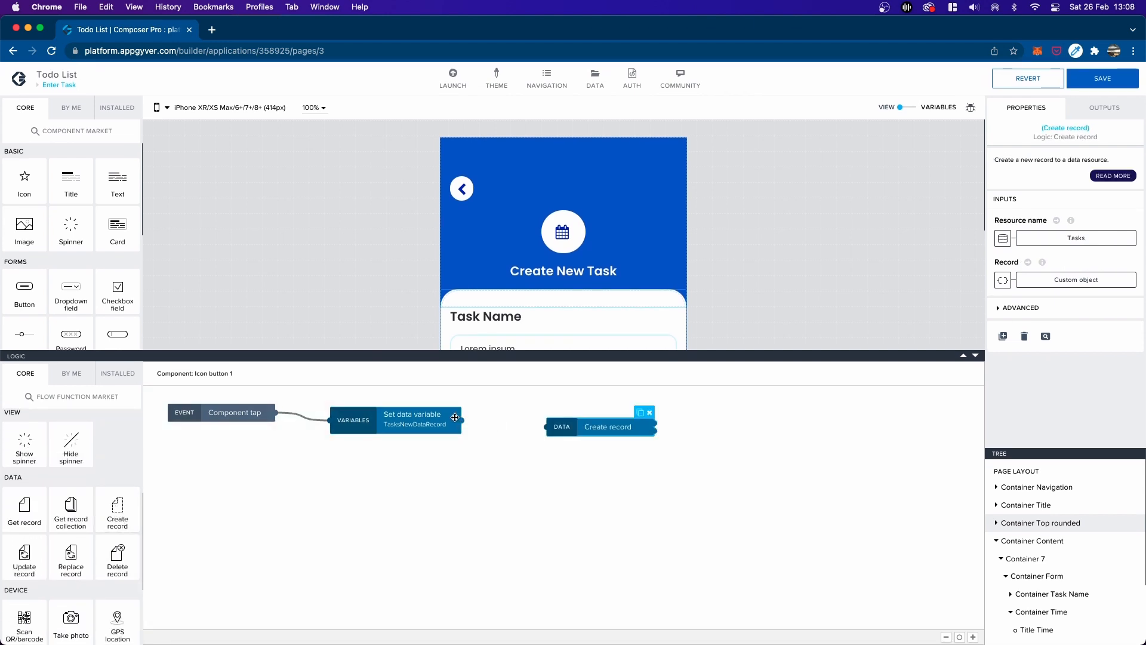
{"action": "left_click_drag", "start_coordinate": [458, 419], "coordinate": [589, 431]}
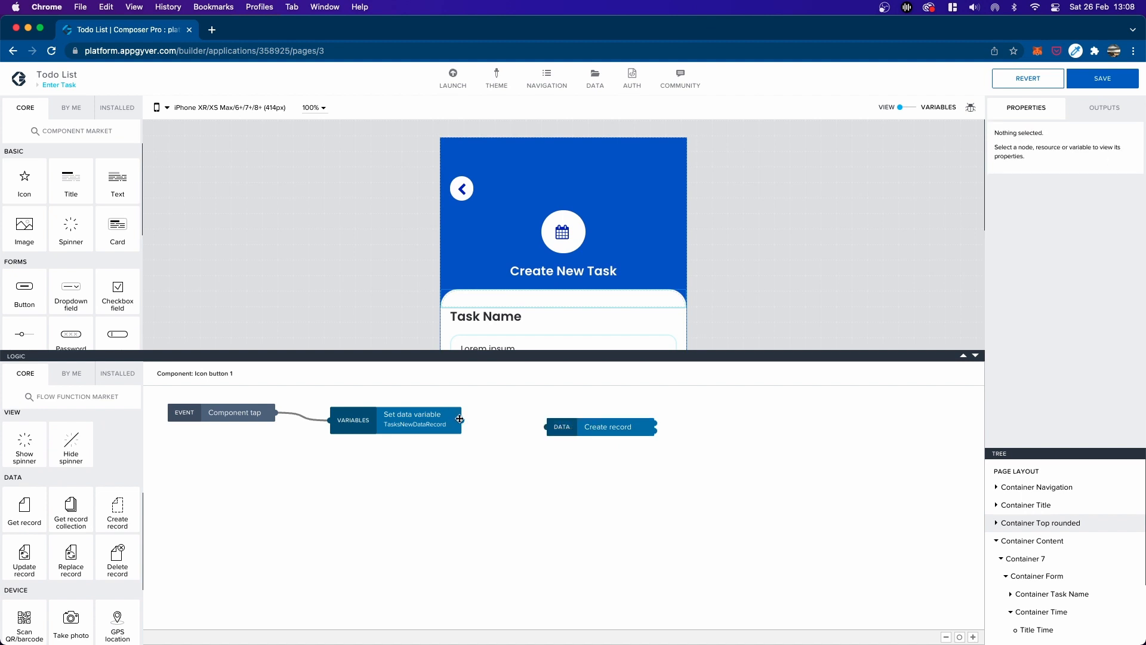
{"action": "left_click_drag", "start_coordinate": [458, 419], "coordinate": [597, 421]}
{"action": "left_click", "coordinate": [564, 428]}
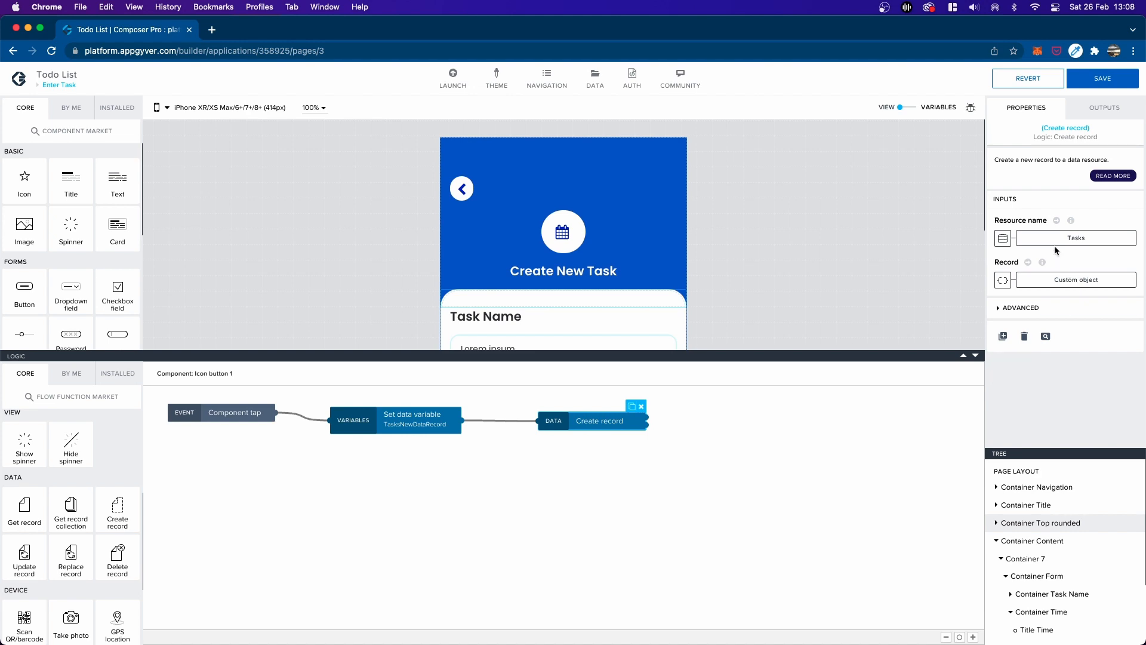
- In the Create record node's custom object, bind Category to the Category page variable
{"action": "left_click", "coordinate": [1065, 283]}
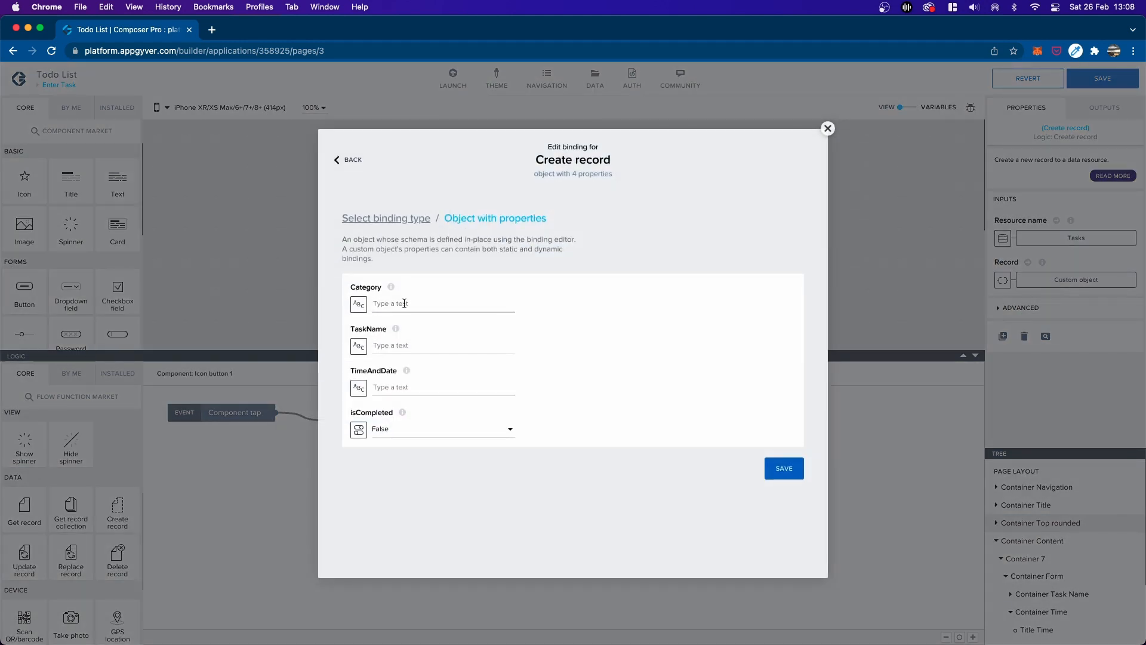
{"action": "left_click", "coordinate": [359, 306]}
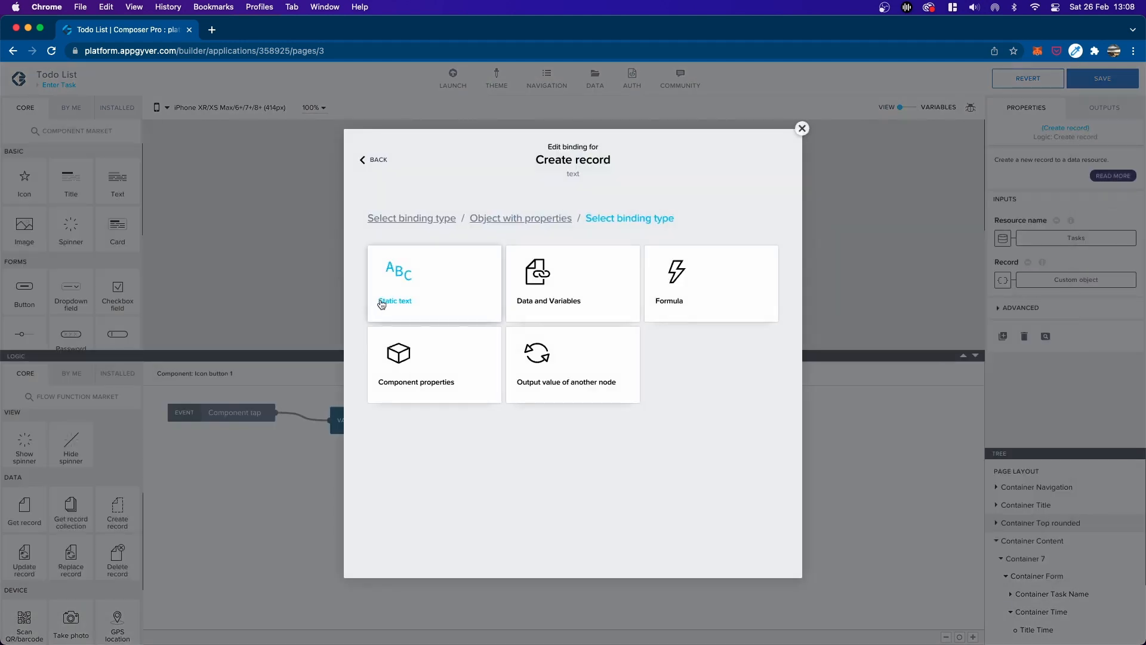
{"action": "left_click", "coordinate": [563, 290]}
{"action": "left_click", "coordinate": [570, 315]}
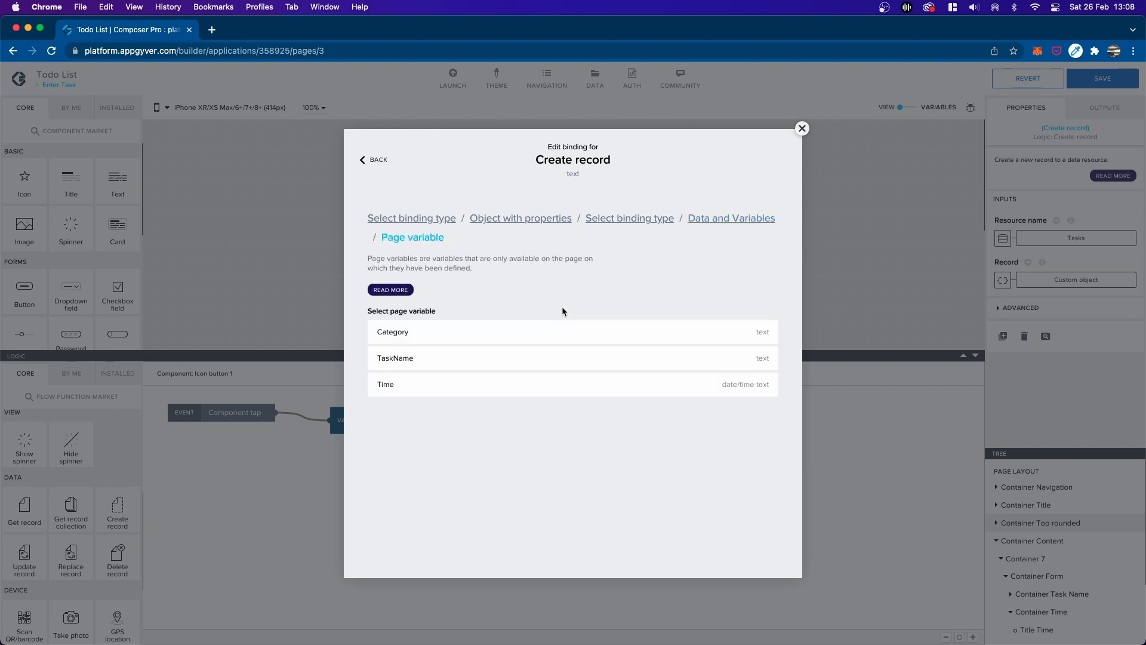
{"action": "left_click", "coordinate": [459, 332]}
{"action": "left_click", "coordinate": [750, 376]}
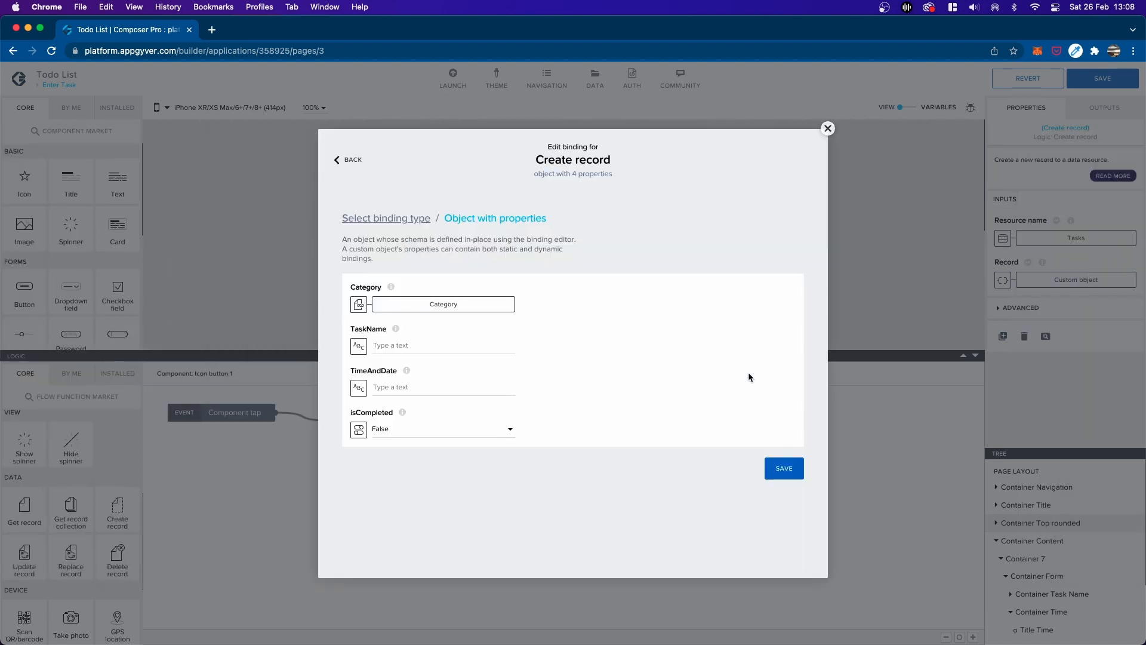
- Bind the TaskName property of the Create record custom object to the TaskName page variable
{"action": "left_click", "coordinate": [359, 346]}
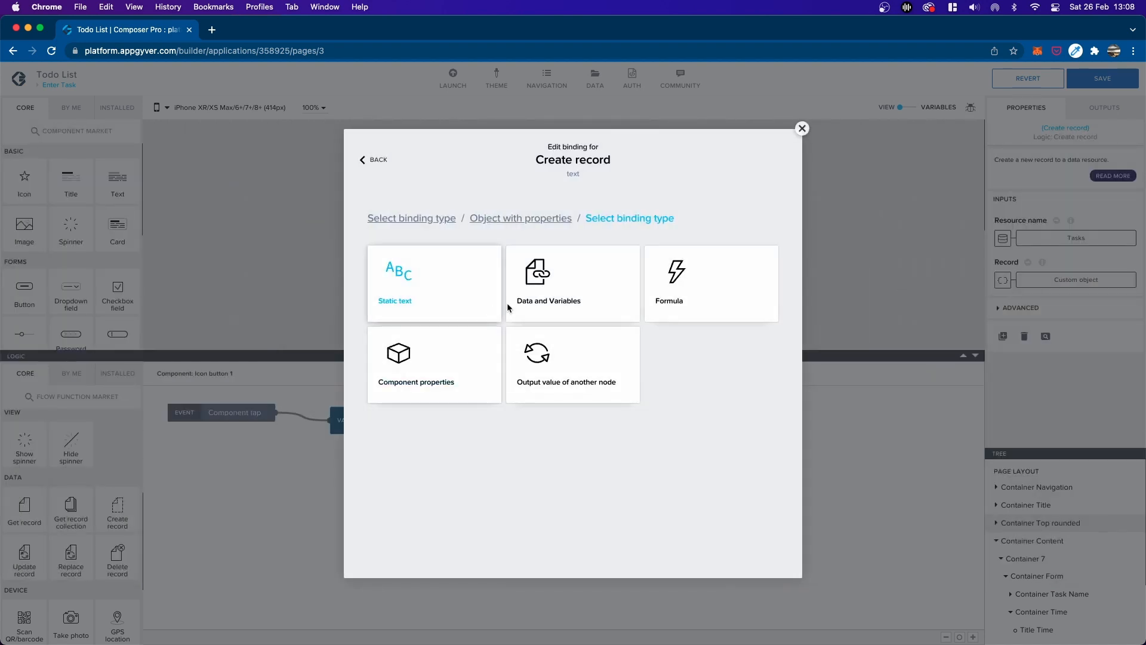
{"action": "left_click", "coordinate": [512, 306]}
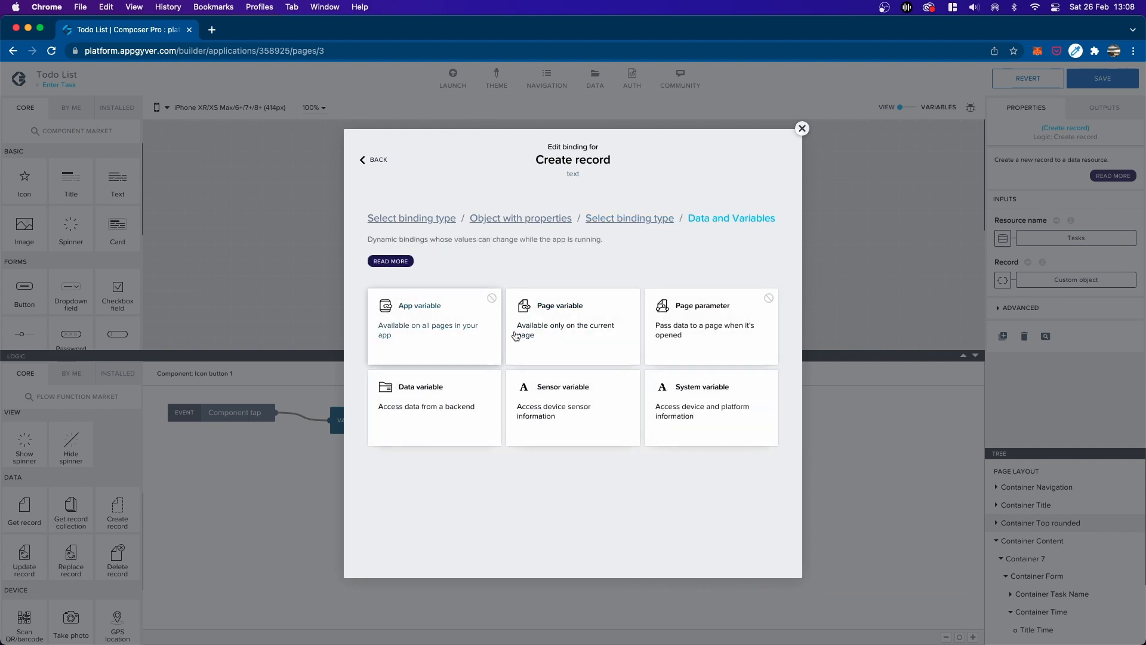
{"action": "left_click", "coordinate": [516, 336]}
{"action": "left_click", "coordinate": [423, 357]}
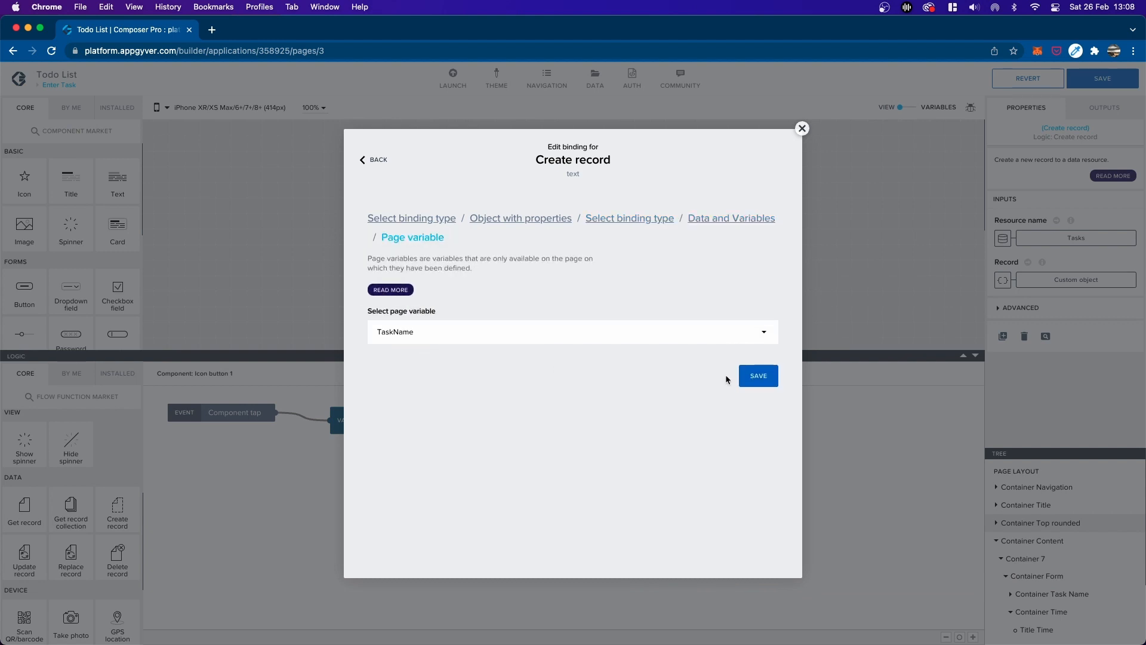
{"action": "left_click", "coordinate": [753, 376]}
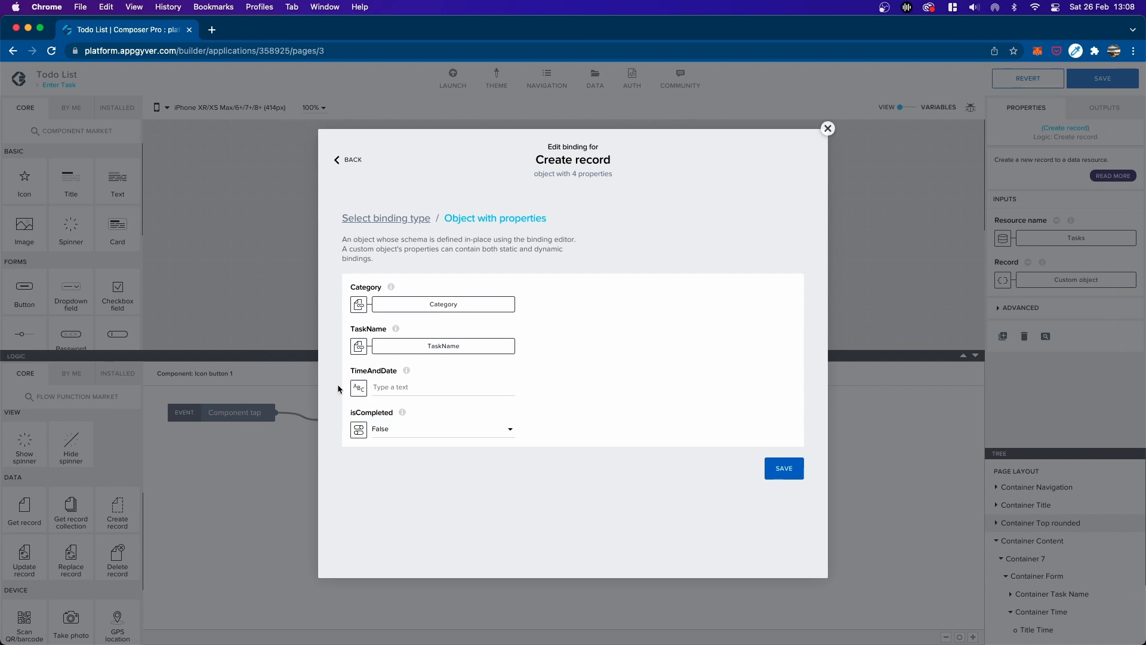
- Bind the TimeAndDate property to the Time page variable and save the Create record custom object
{"action": "left_click", "coordinate": [358, 388]}
{"action": "left_click", "coordinate": [527, 312]}
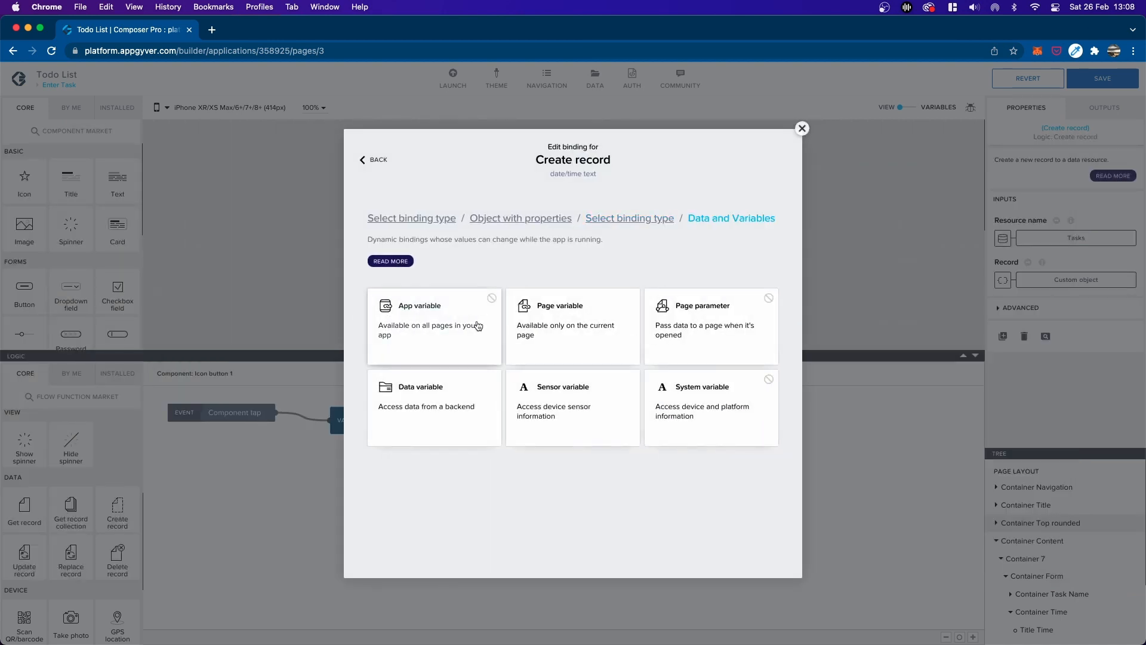
{"action": "left_click", "coordinate": [557, 326]}
{"action": "left_click", "coordinate": [442, 332]}
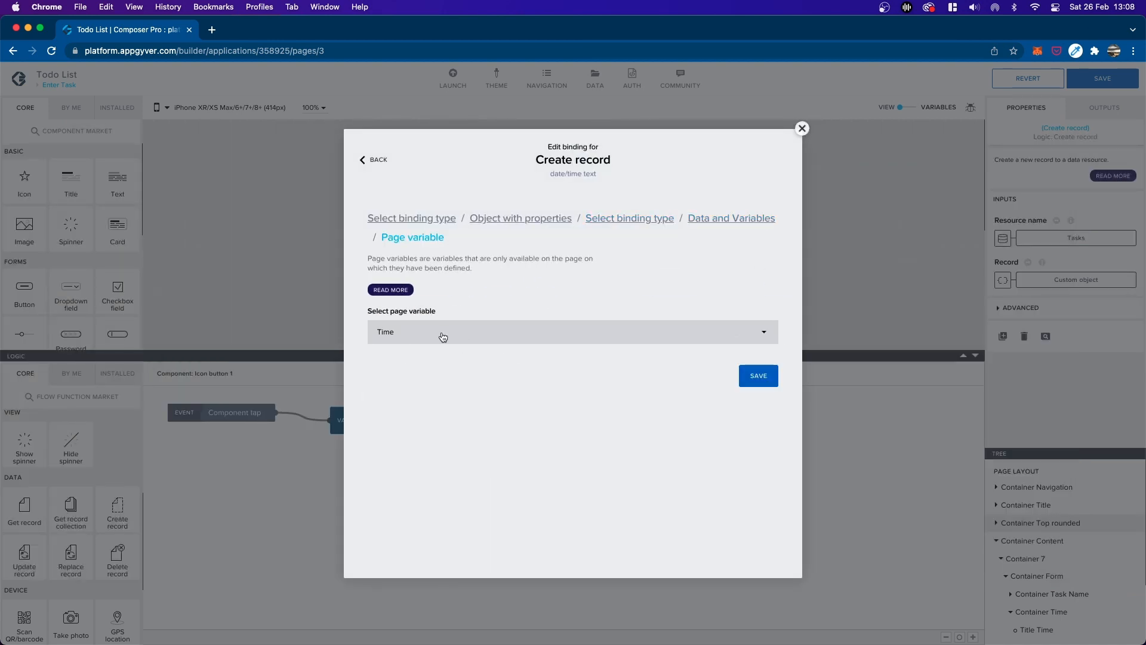
{"action": "left_click", "coordinate": [755, 383]}
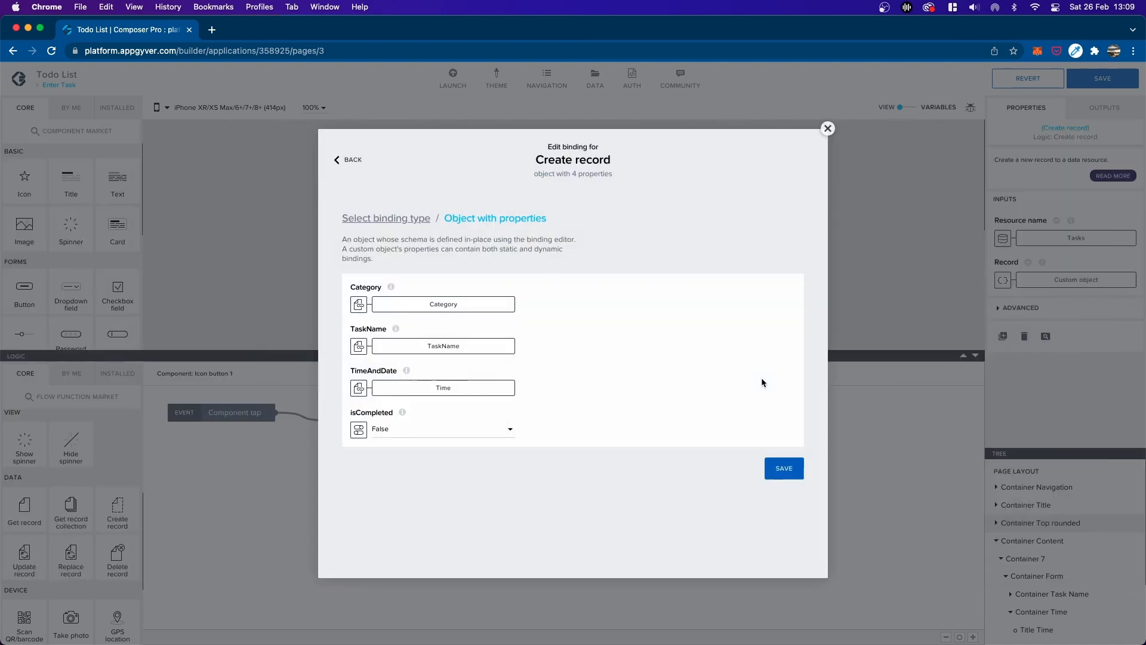
{"action": "left_click", "coordinate": [768, 469]}
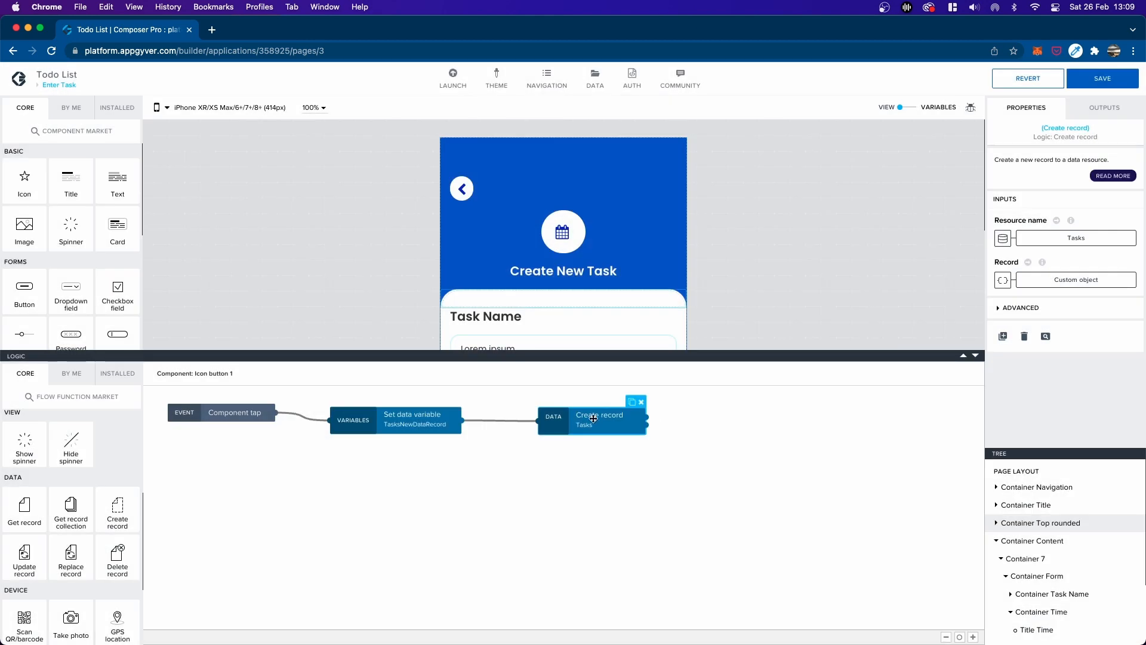
- Move the Create record node closer to Set data variable and connect its first output to a new Toast node
{"action": "left_click_drag", "start_coordinate": [591, 415], "coordinate": [571, 414]}
{"action": "left_click", "coordinate": [675, 427]}
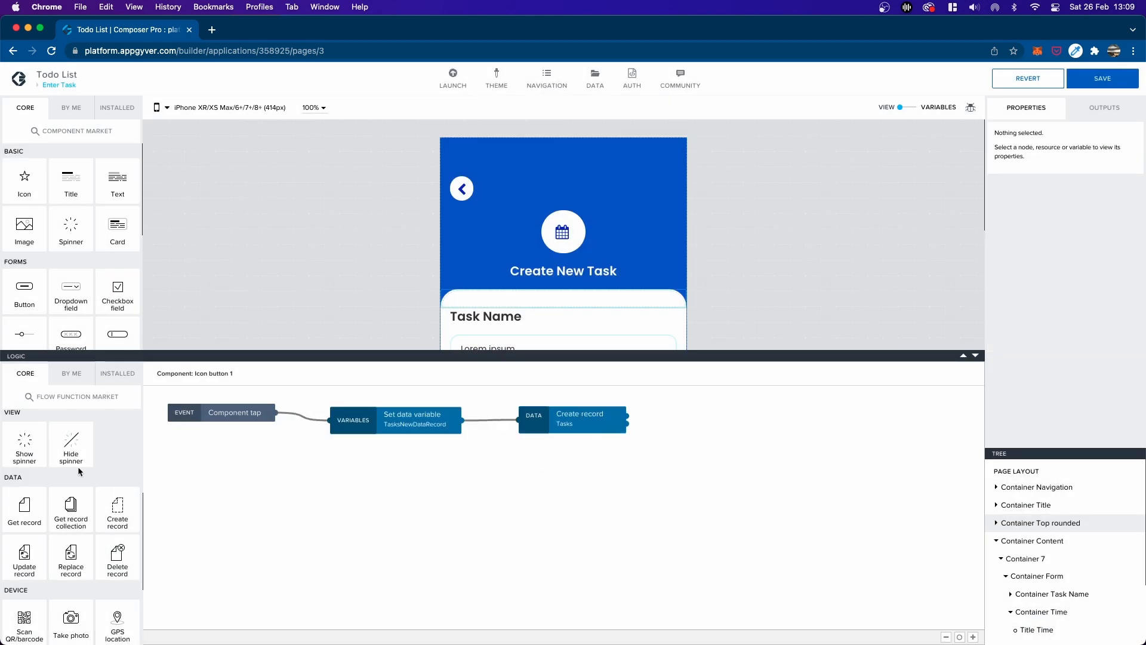
{"action": "scroll", "coordinate": [78, 472], "scroll_direction": "up", "scroll_amount": 5}
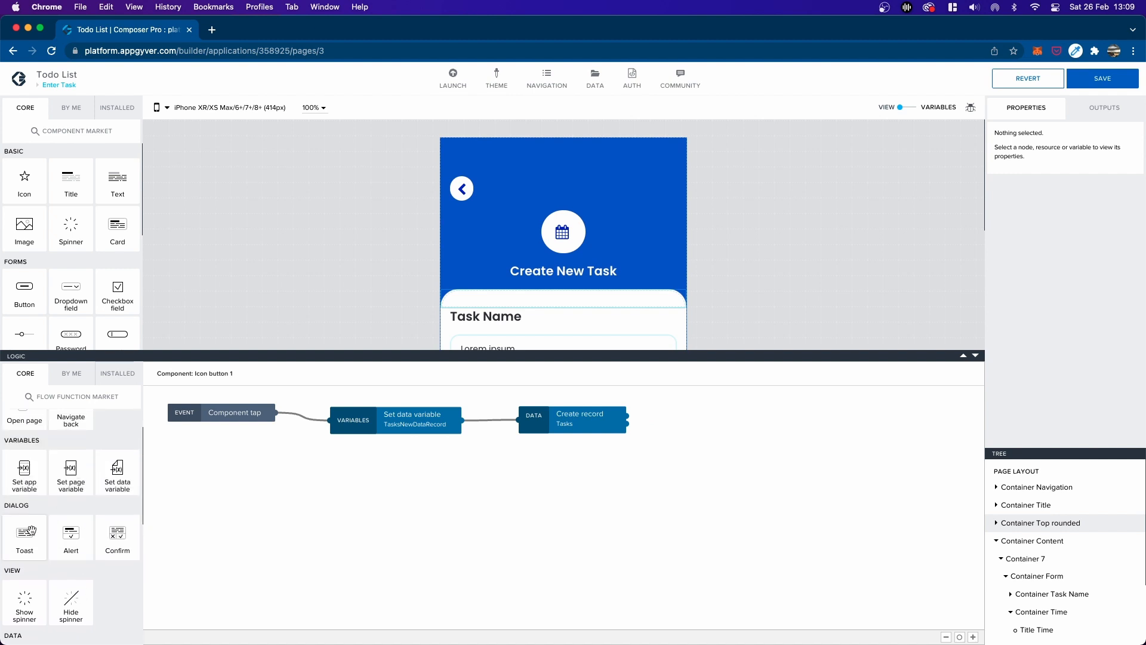
{"action": "left_click_drag", "start_coordinate": [30, 531], "coordinate": [794, 412]}
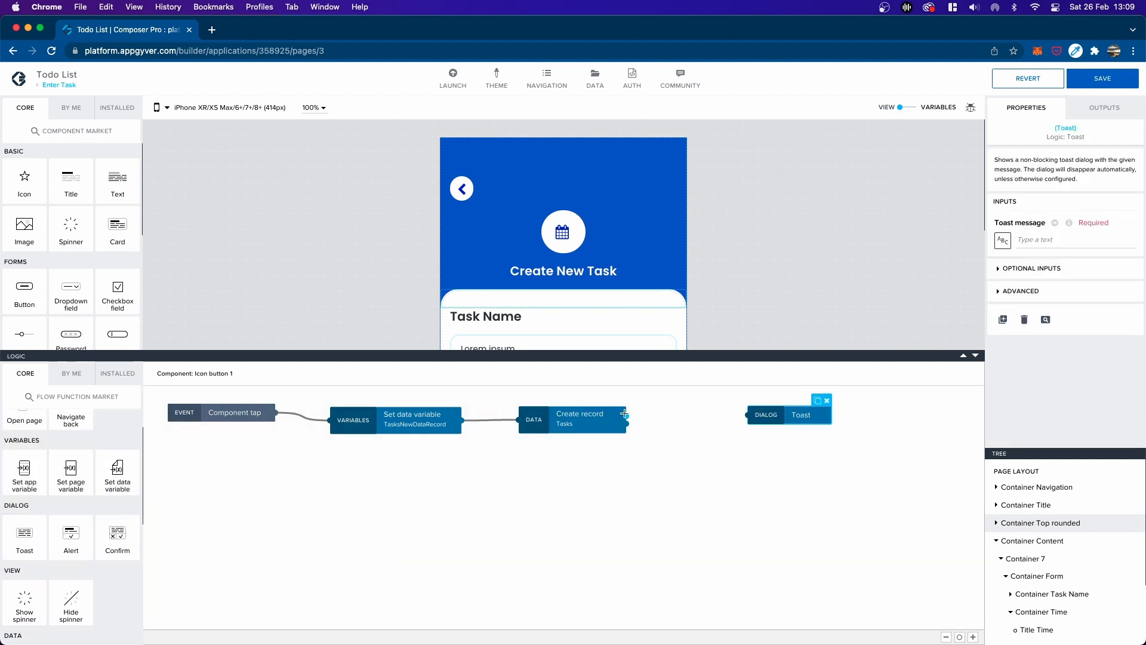
{"action": "left_click_drag", "start_coordinate": [624, 414], "coordinate": [750, 415]}
- Set the Toast node's message to "Task is succesfully created."
{"action": "left_click", "coordinate": [776, 416]}
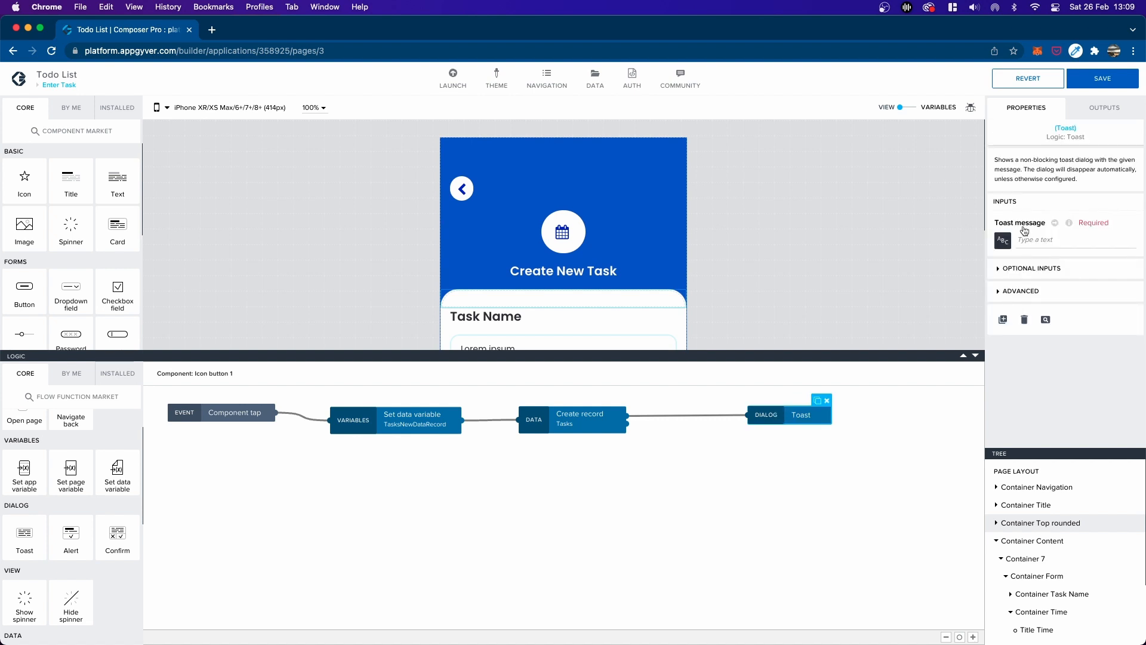
{"action": "left_click", "coordinate": [1035, 237]}
{"action": "type", "text": "Task"}
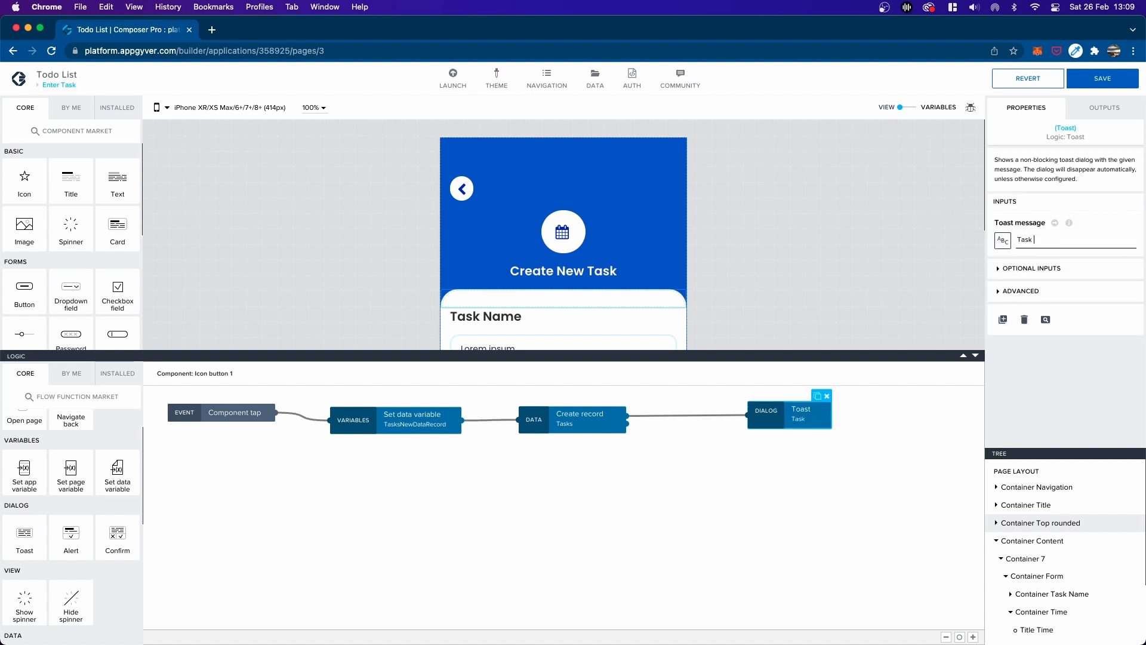
{"action": "type", "text": " is succesfully"}
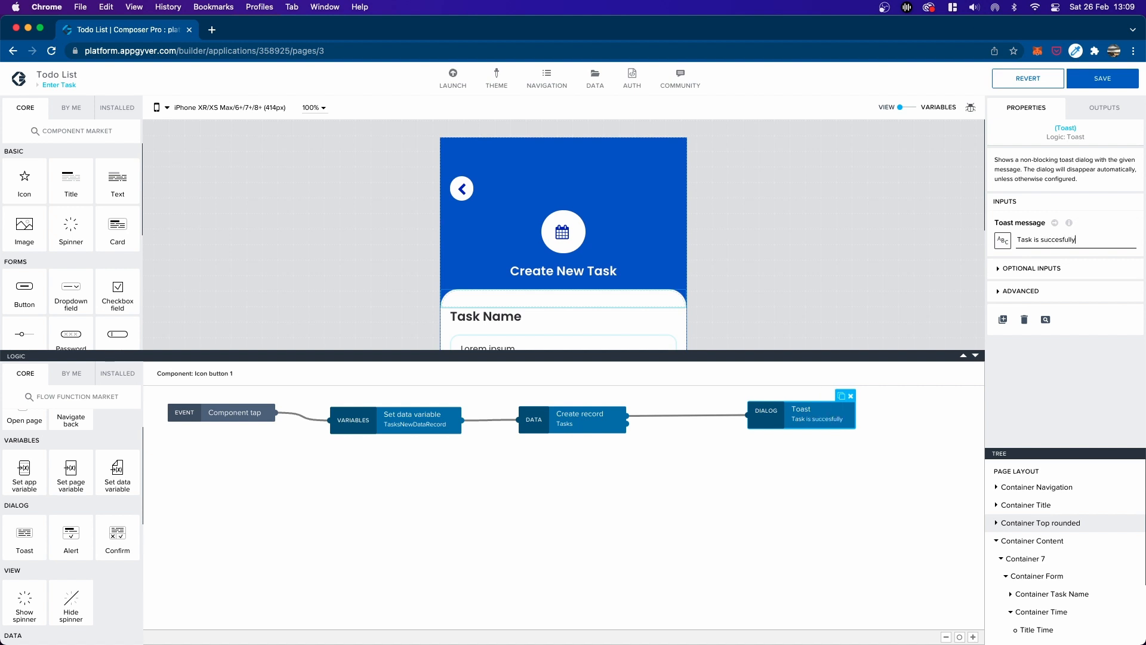
{"action": "type", "text": " created."}
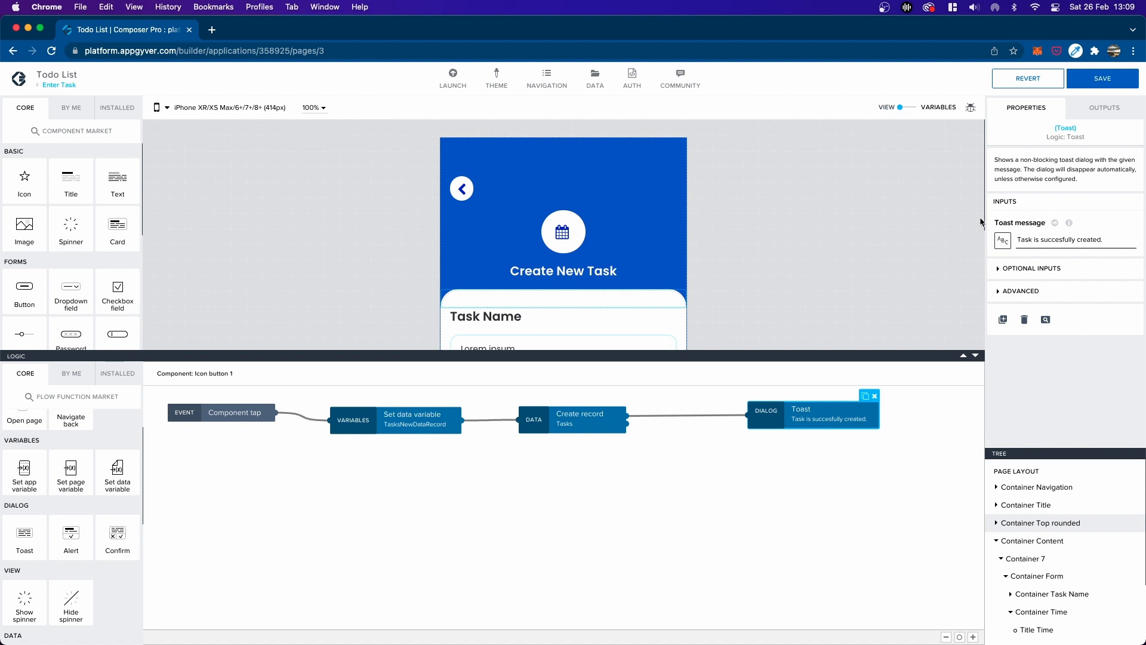
{"action": "left_click", "coordinate": [814, 490]}
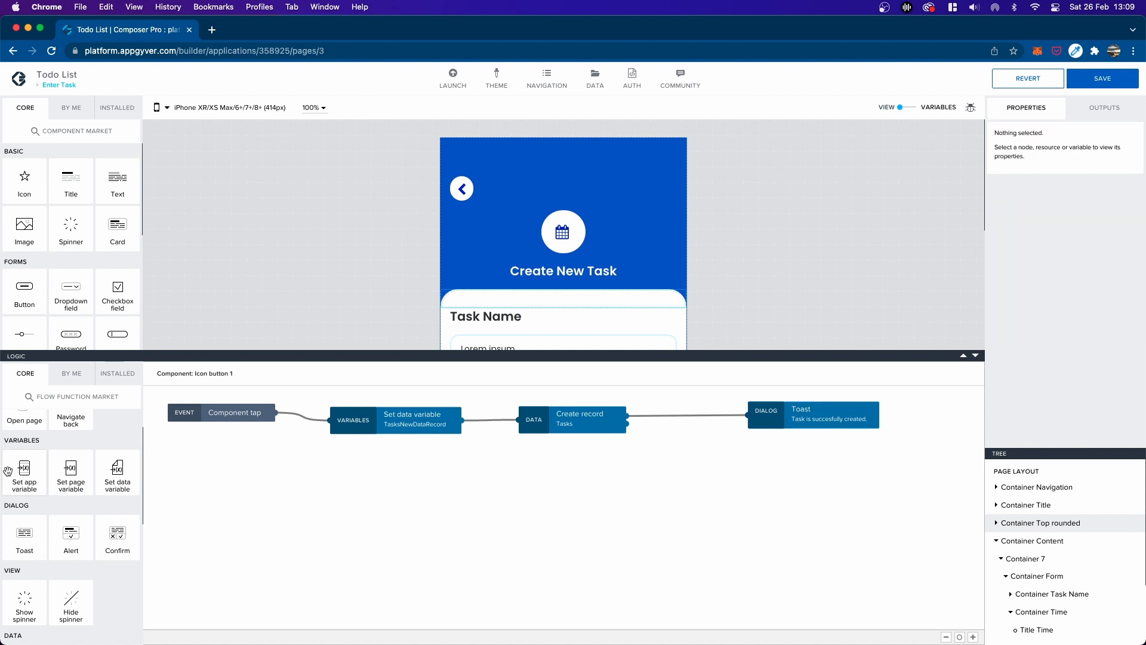
- Add an Alert node below the Toast node and connect the Create record node's second output to it
{"action": "scroll", "coordinate": [30, 472], "scroll_direction": "down", "scroll_amount": 1}
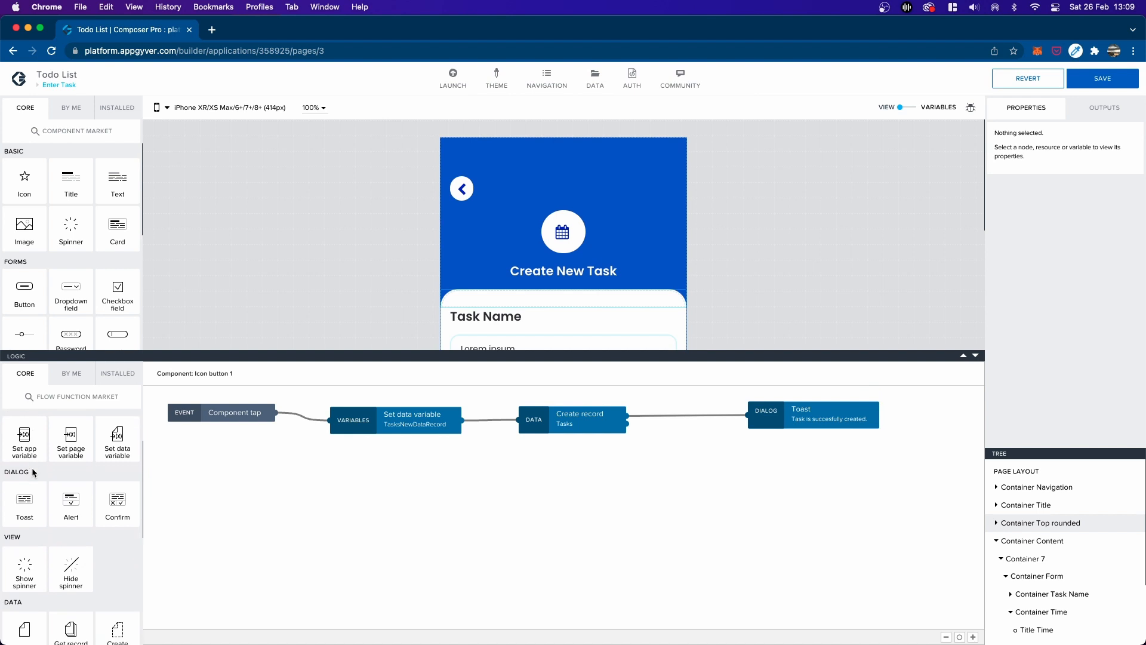
{"action": "left_click_drag", "start_coordinate": [61, 508], "coordinate": [710, 501]}
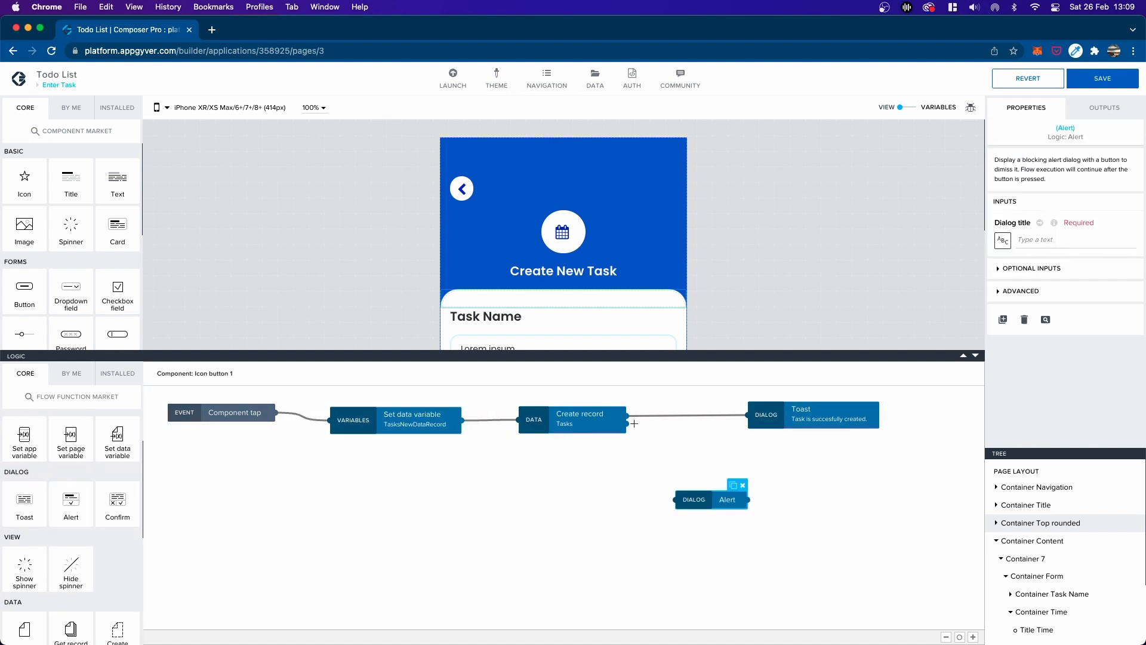
{"action": "left_click_drag", "start_coordinate": [629, 424], "coordinate": [736, 498]}
- Set the Alert node's dialog title to "Problem with saving task."
{"action": "left_click", "coordinate": [1063, 240]}
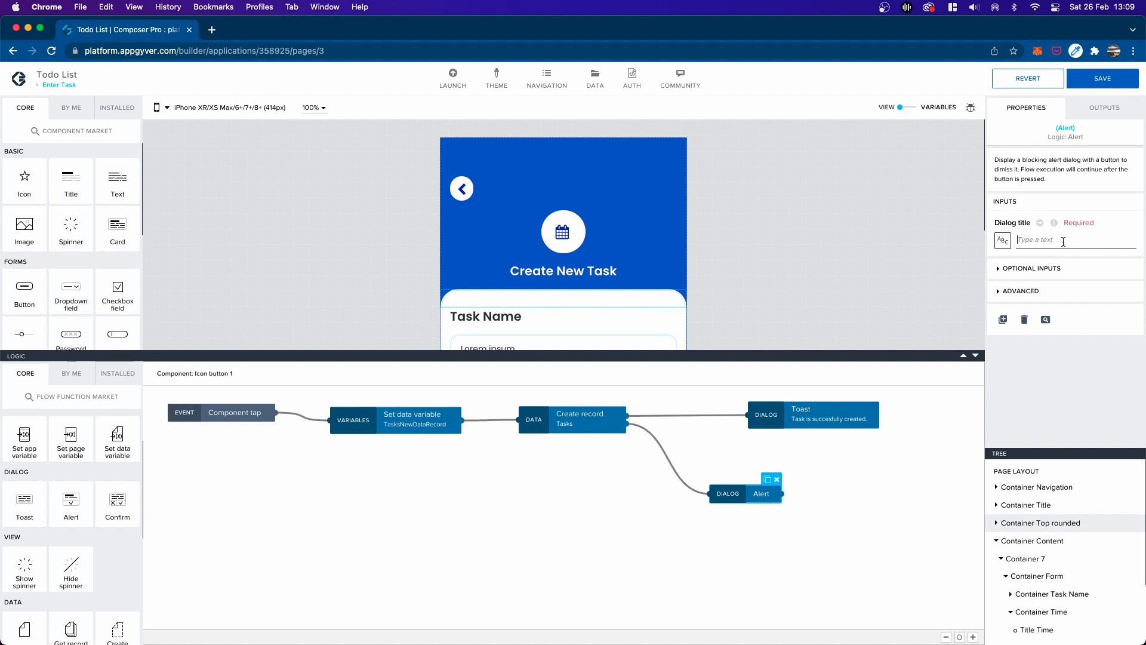
{"action": "type", "text": "Pr"}
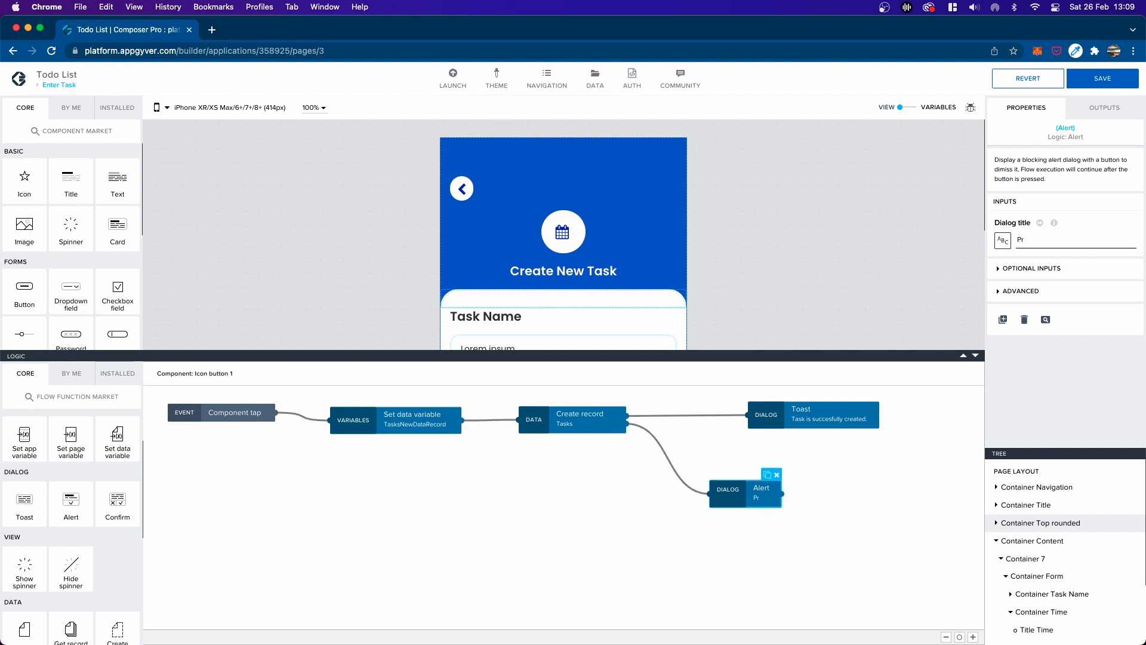
{"action": "type", "text": "oblem with s"}
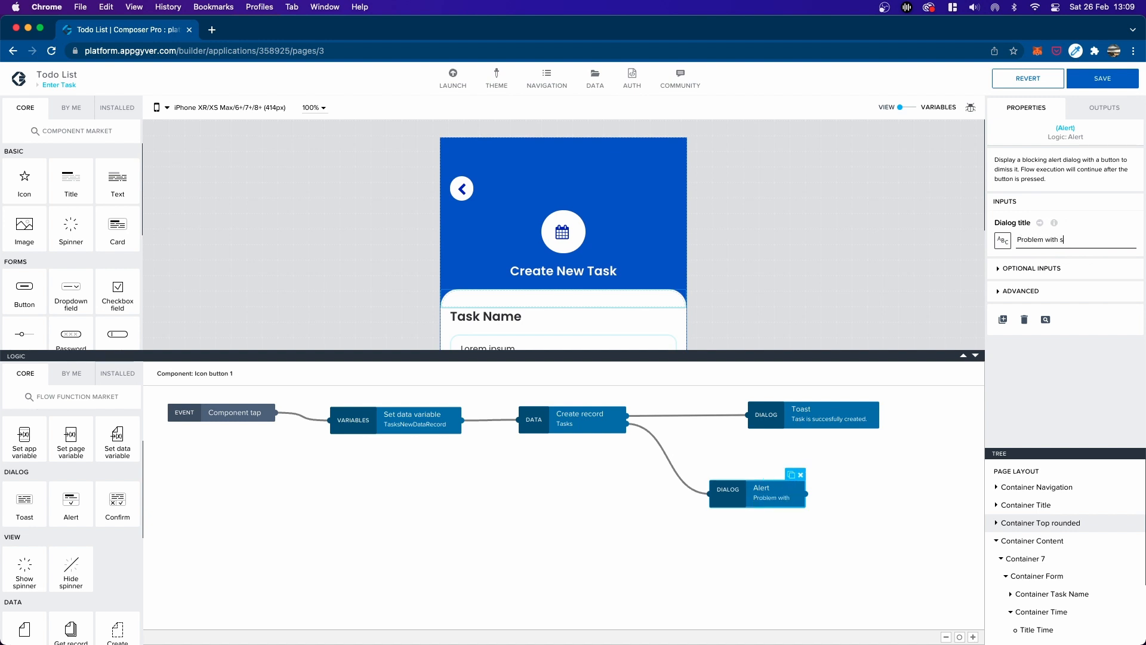
{"action": "type", "text": "aving task,"}
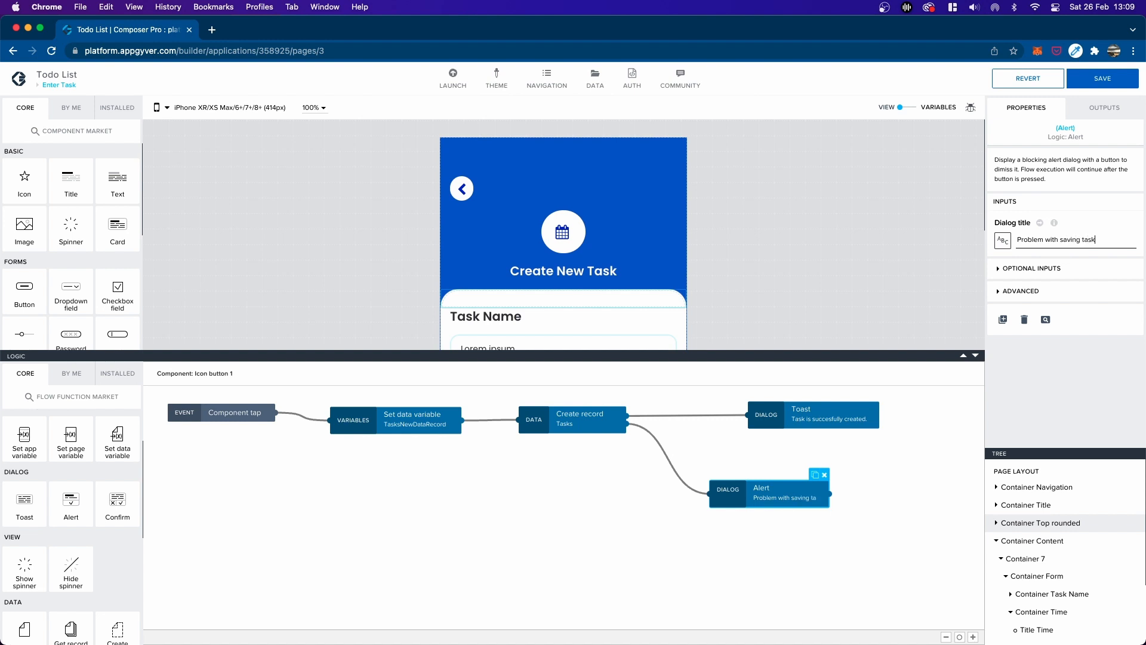
{"action": "left_click", "coordinate": [945, 433]}
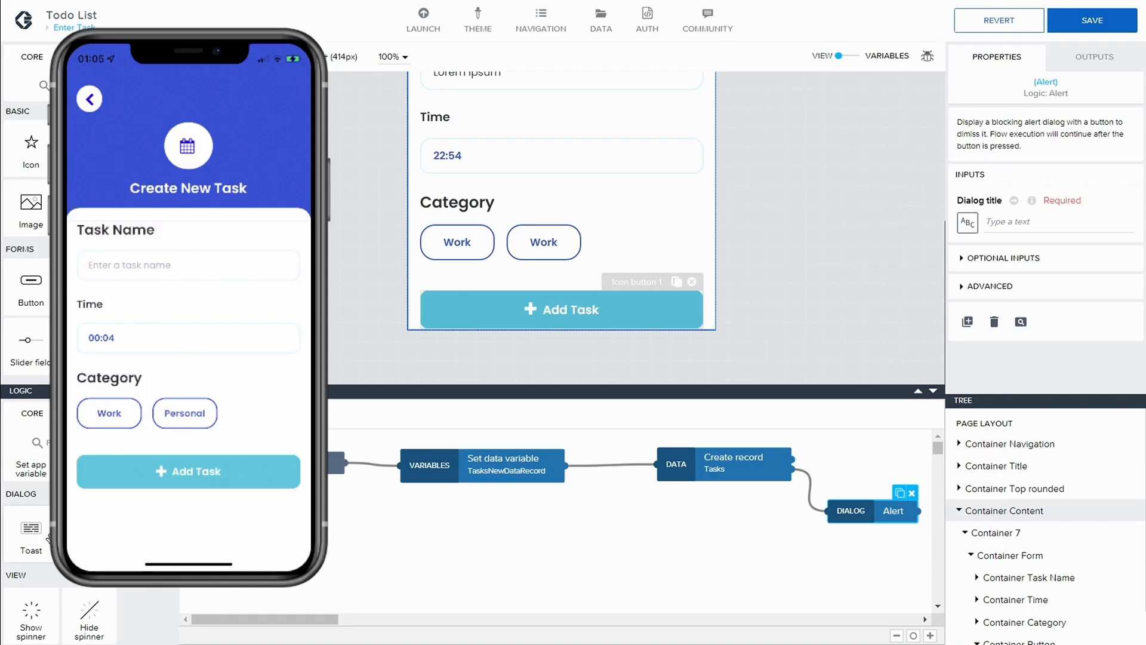
- Add a Toast node on Create record's first output with the message "Task is successfully created.", correcting the misspelled word
{"action": "left_click", "coordinate": [800, 477]}
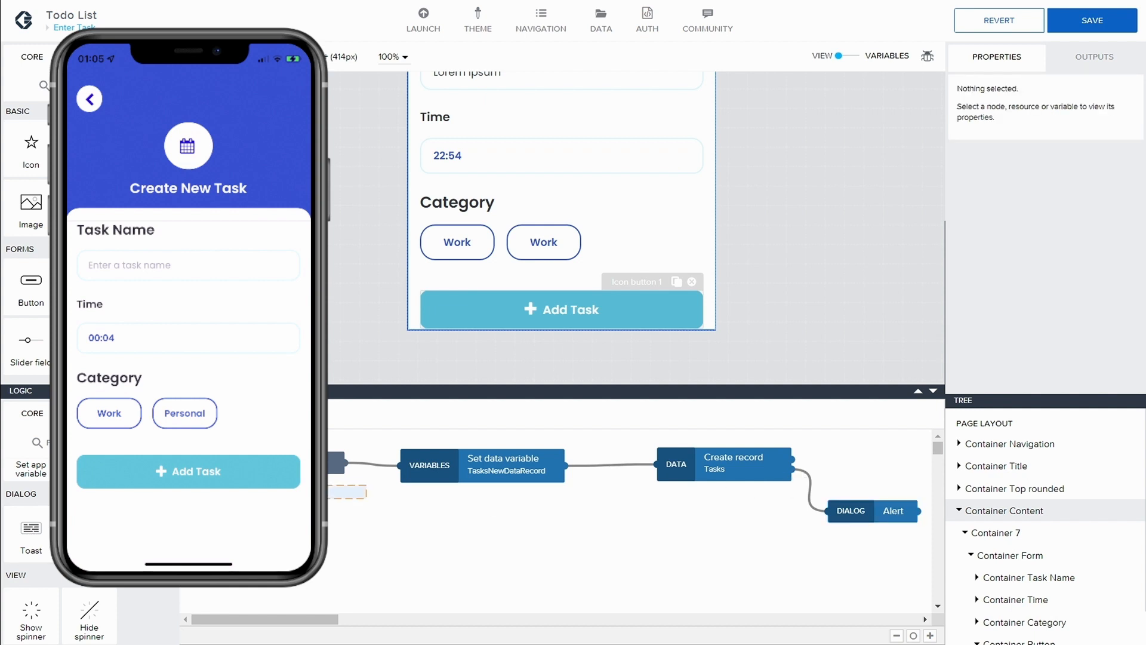
{"action": "left_click_drag", "start_coordinate": [31, 528], "coordinate": [877, 461]}
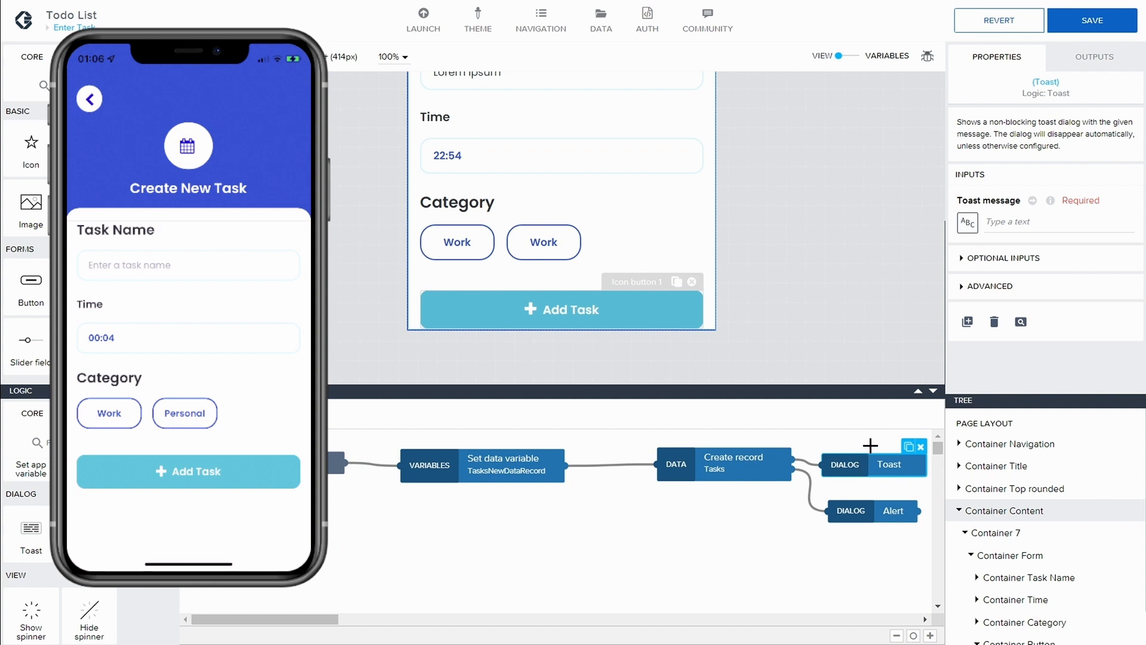
{"action": "left_click", "coordinate": [1000, 224]}
{"action": "type", "text": "Task is succes"}
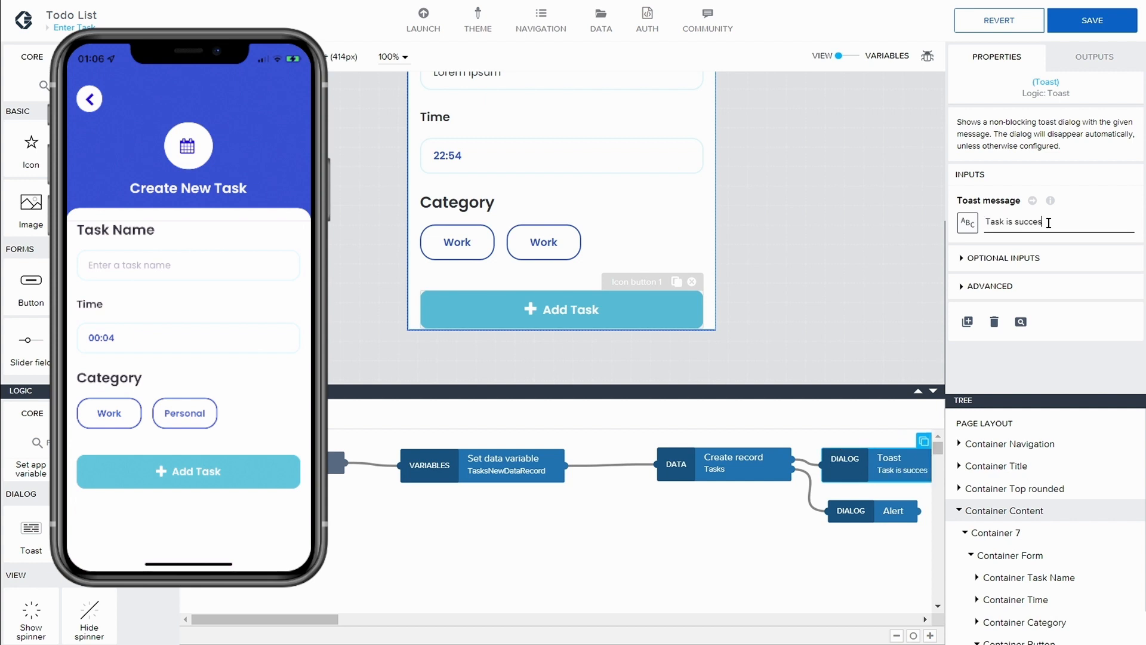
{"action": "type", "text": "fully creat"}
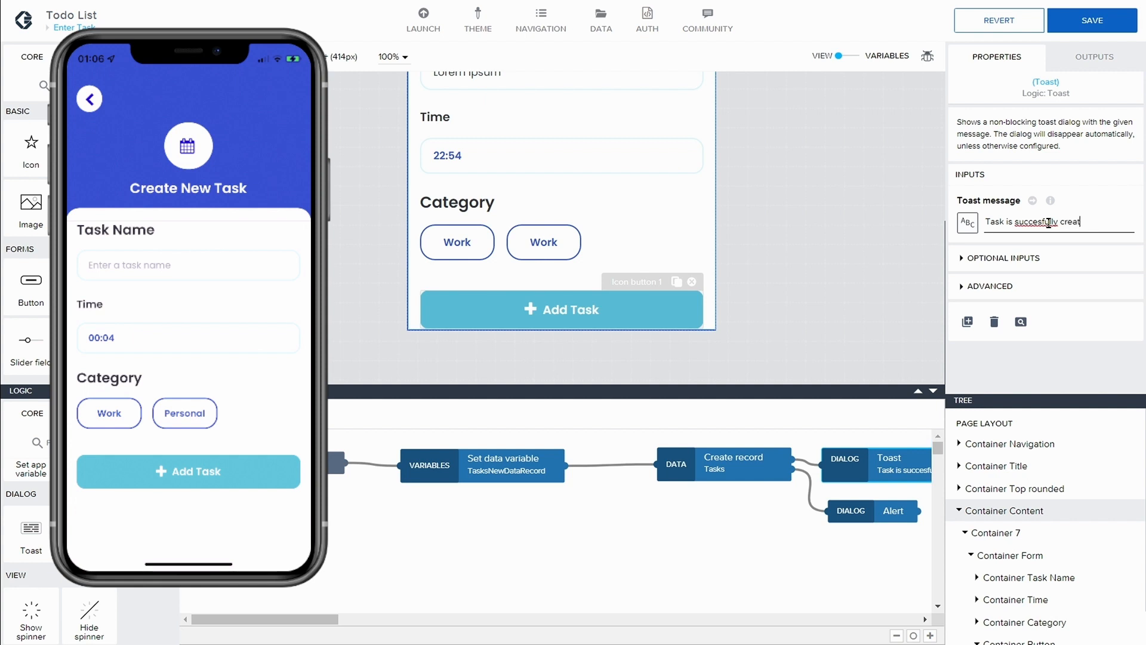
{"action": "type", "text": "ed."}
{"action": "right_click", "coordinate": [1049, 223]}
{"action": "left_click", "coordinate": [994, 237]}
- Set the Alert node's dialog title to "Problem saving task." and save the application
{"action": "left_click", "coordinate": [869, 507]}
{"action": "left_click", "coordinate": [1039, 216]}
{"action": "type", "text": "Prob"}
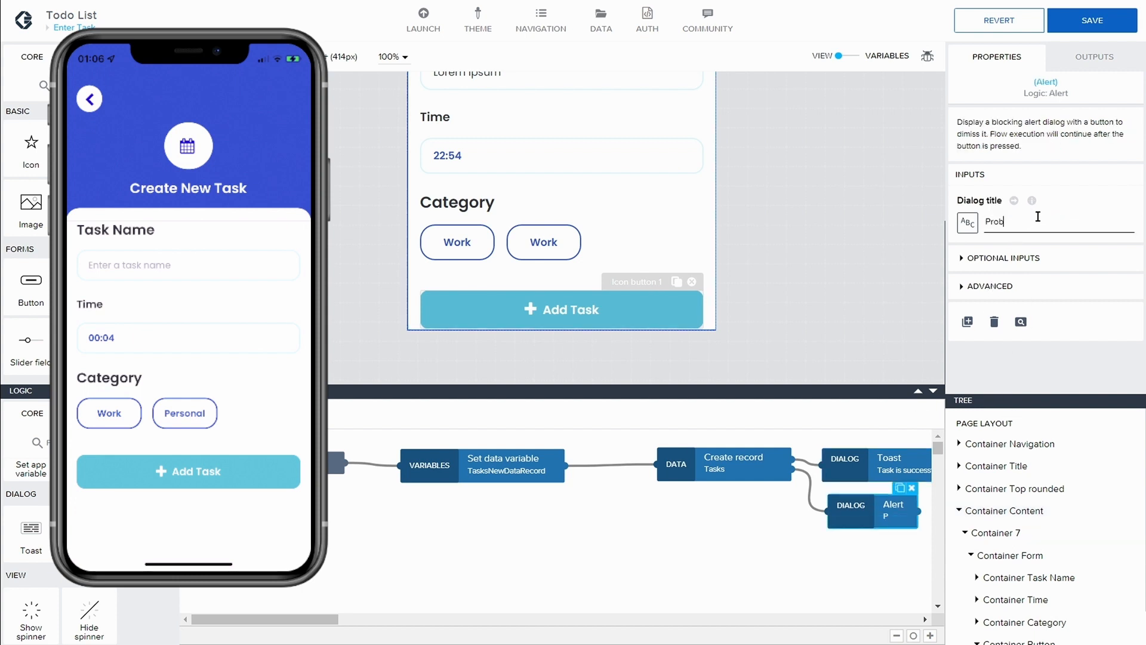
{"action": "type", "text": "lem saving "}
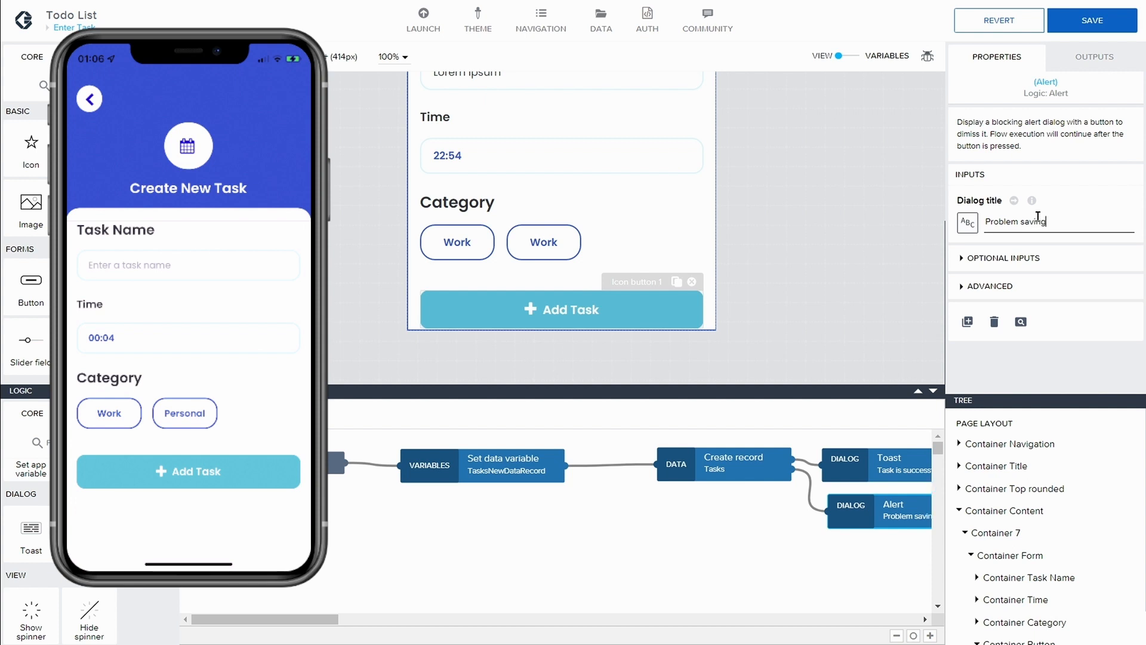
{"action": "type", "text": "task."}
{"action": "left_click", "coordinate": [1054, 20]}
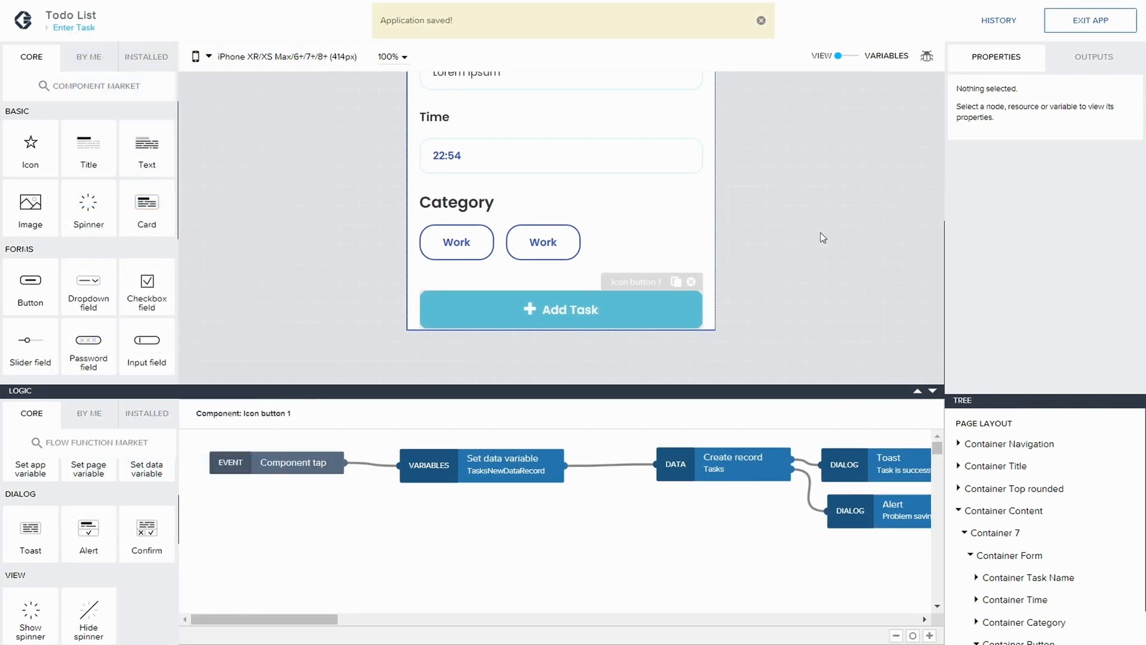
- Move the Create record node nearer to Set data variable, then save the application after checking the record's property bindings
{"action": "left_click", "coordinate": [538, 460]}
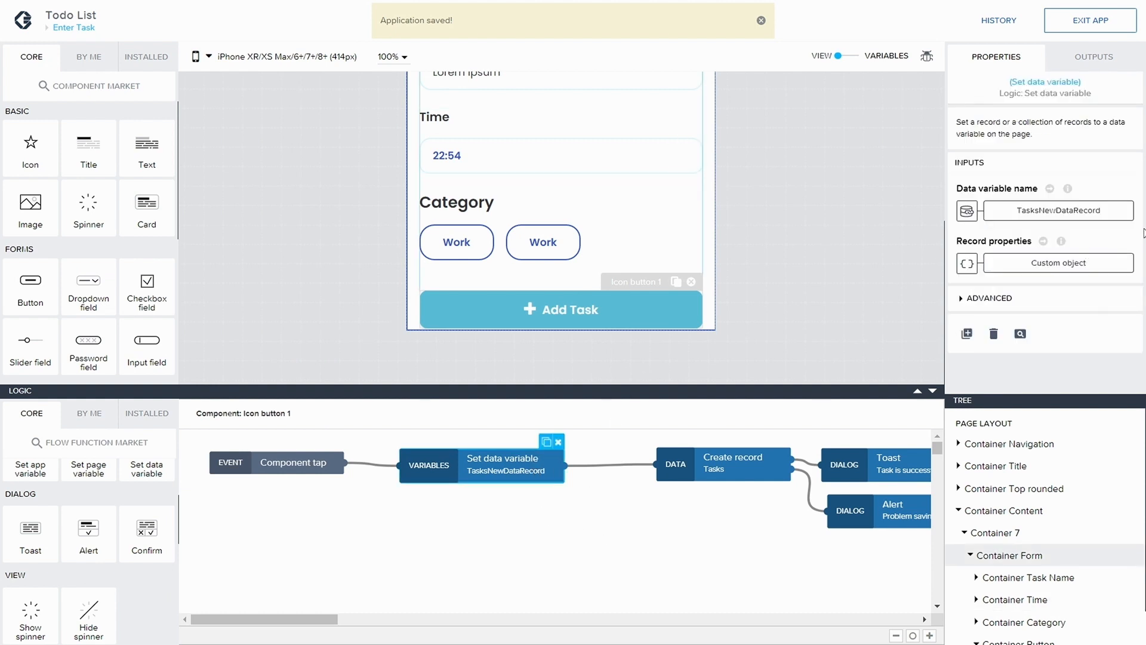
{"action": "left_click_drag", "start_coordinate": [699, 471], "coordinate": [654, 480]}
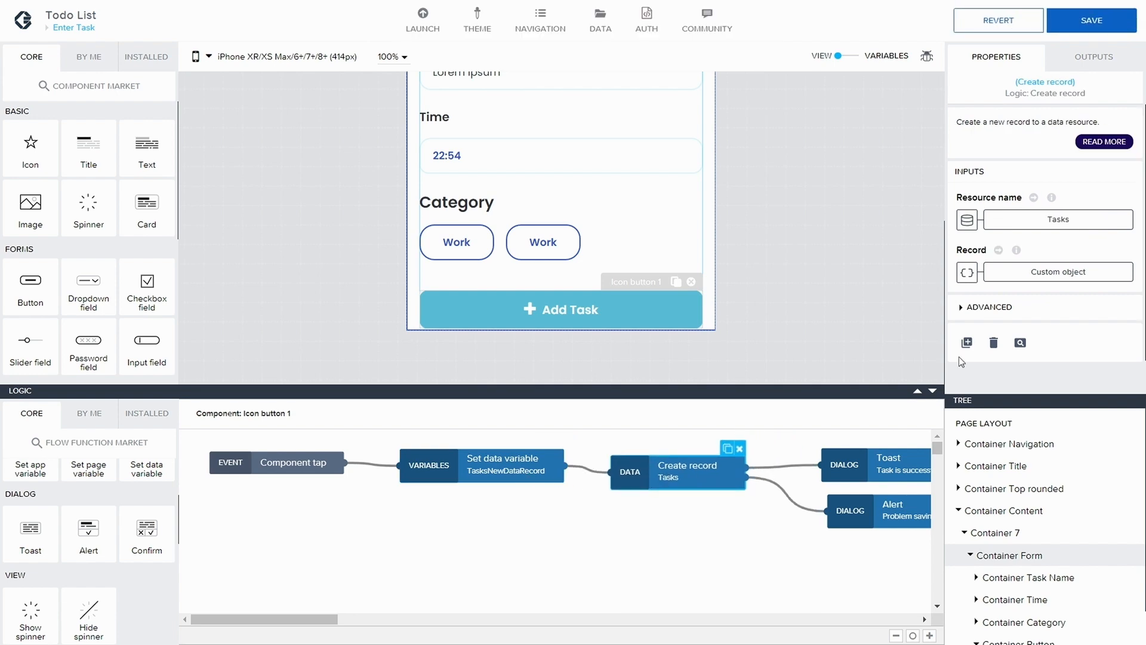
{"action": "left_click", "coordinate": [1071, 274]}
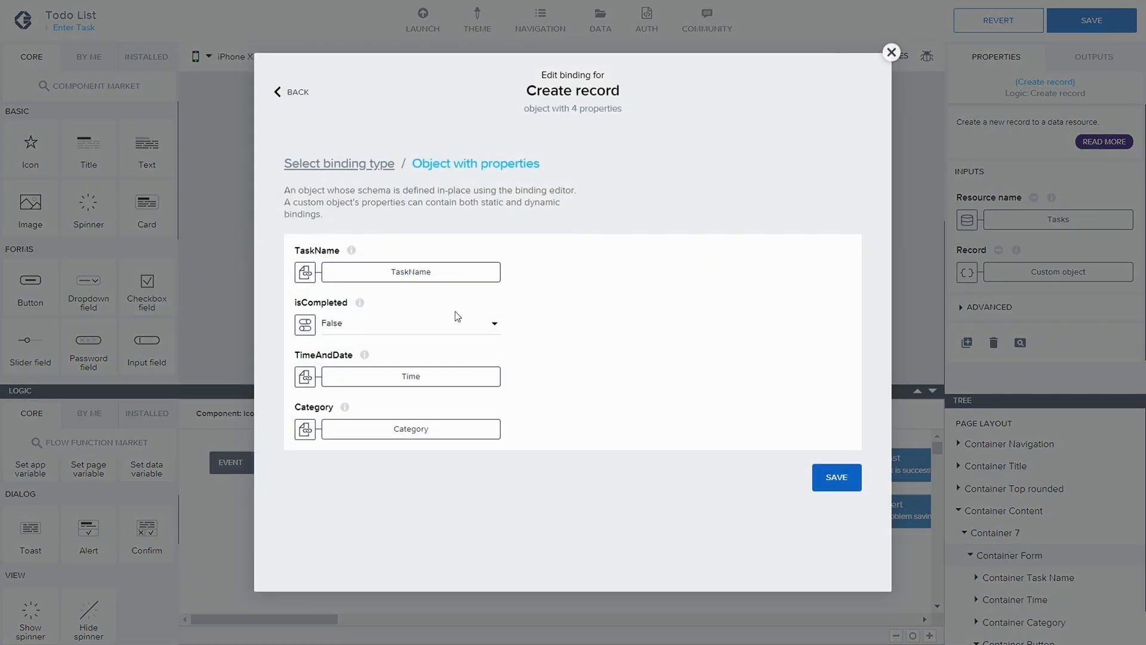
{"action": "left_click", "coordinate": [891, 53]}
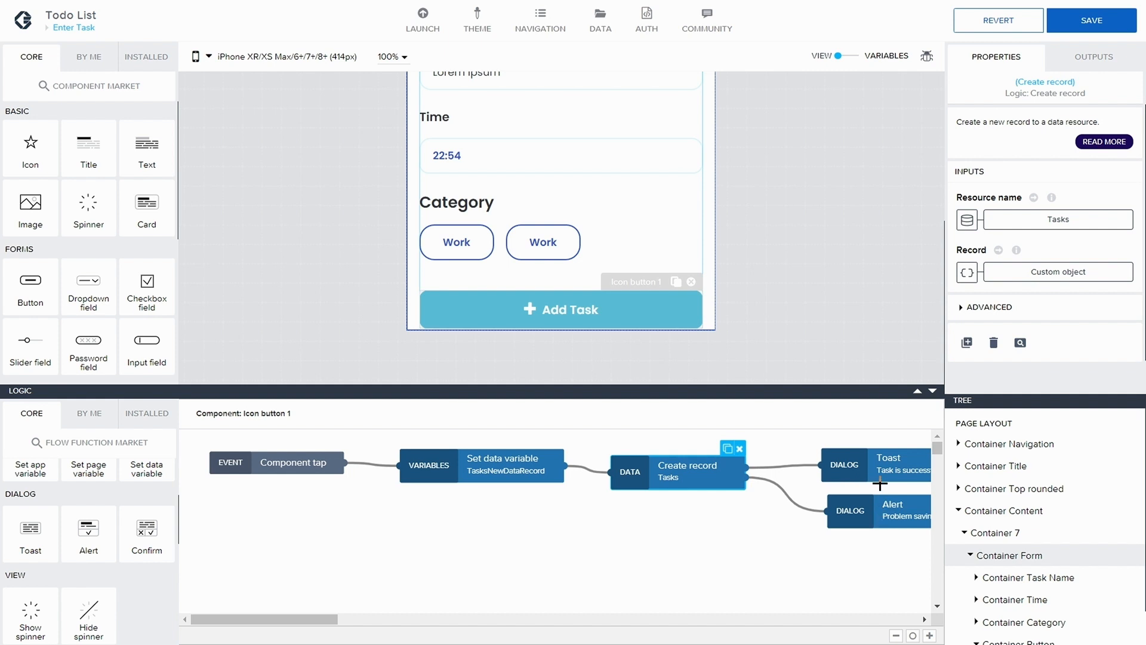
{"action": "left_click", "coordinate": [1097, 18]}
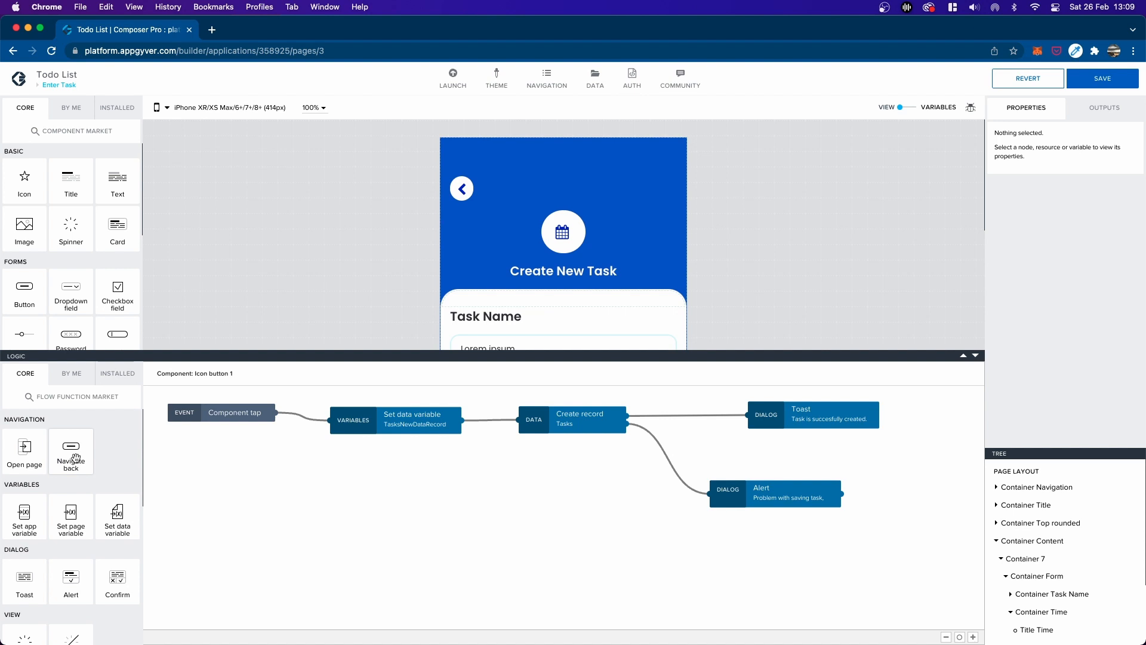
- Add a Navigate back node, connect the Create record node's first output to it and save the application
{"action": "left_click_drag", "start_coordinate": [70, 454], "coordinate": [907, 455]}
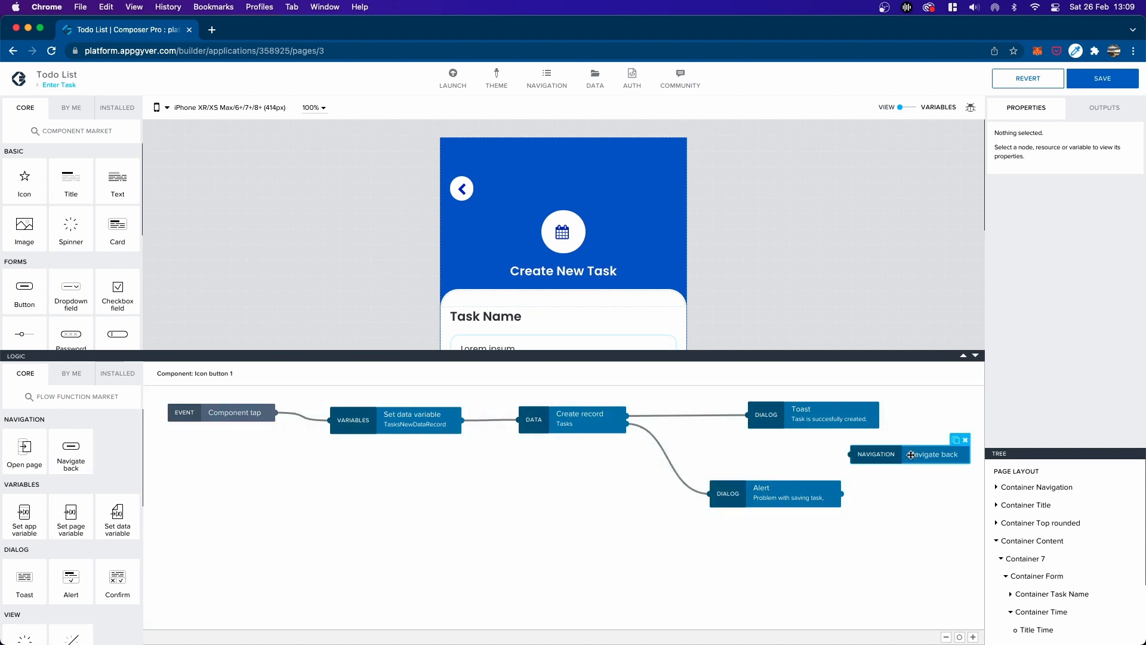
{"action": "left_click_drag", "start_coordinate": [628, 415], "coordinate": [870, 455]}
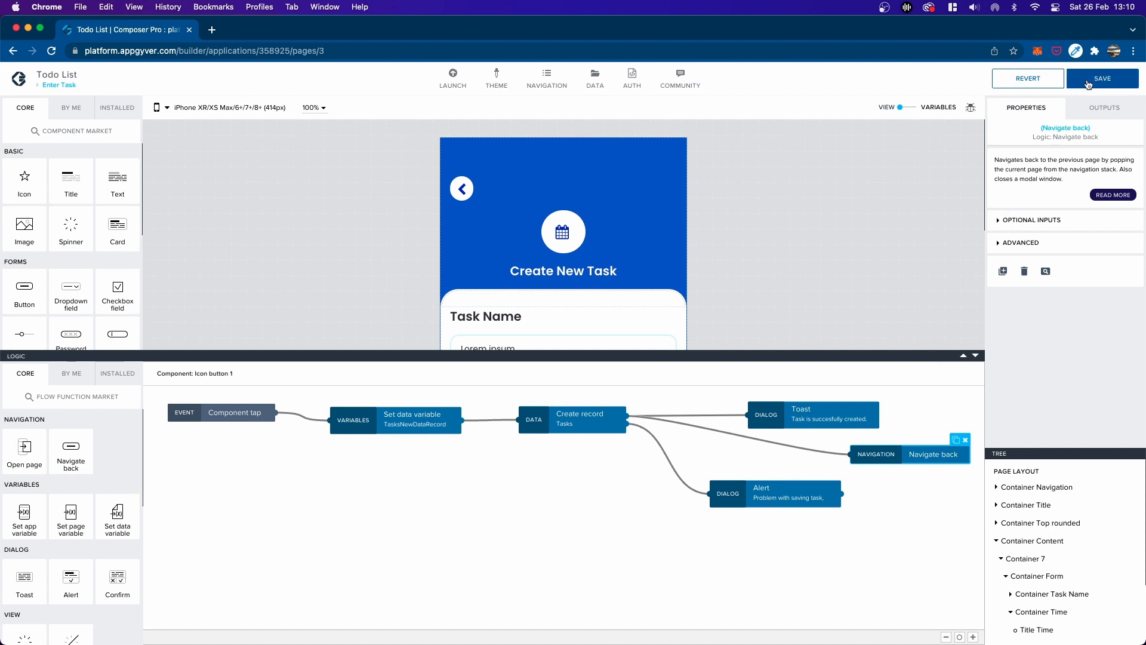
{"action": "left_click", "coordinate": [1101, 108]}
{"action": "left_click", "coordinate": [1102, 78]}
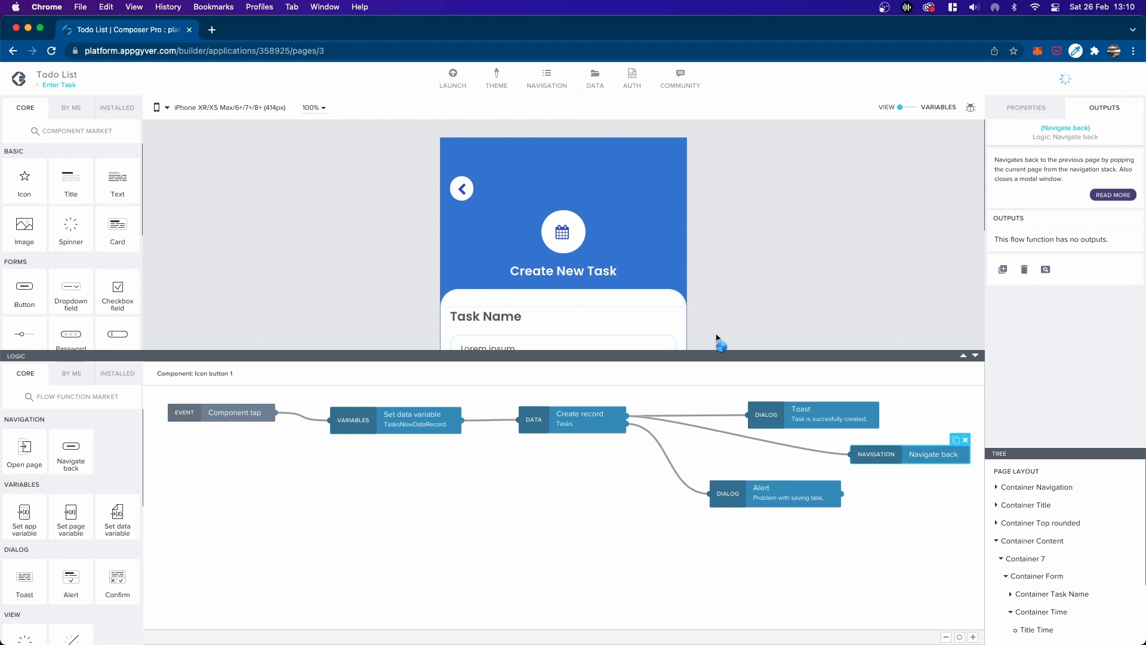